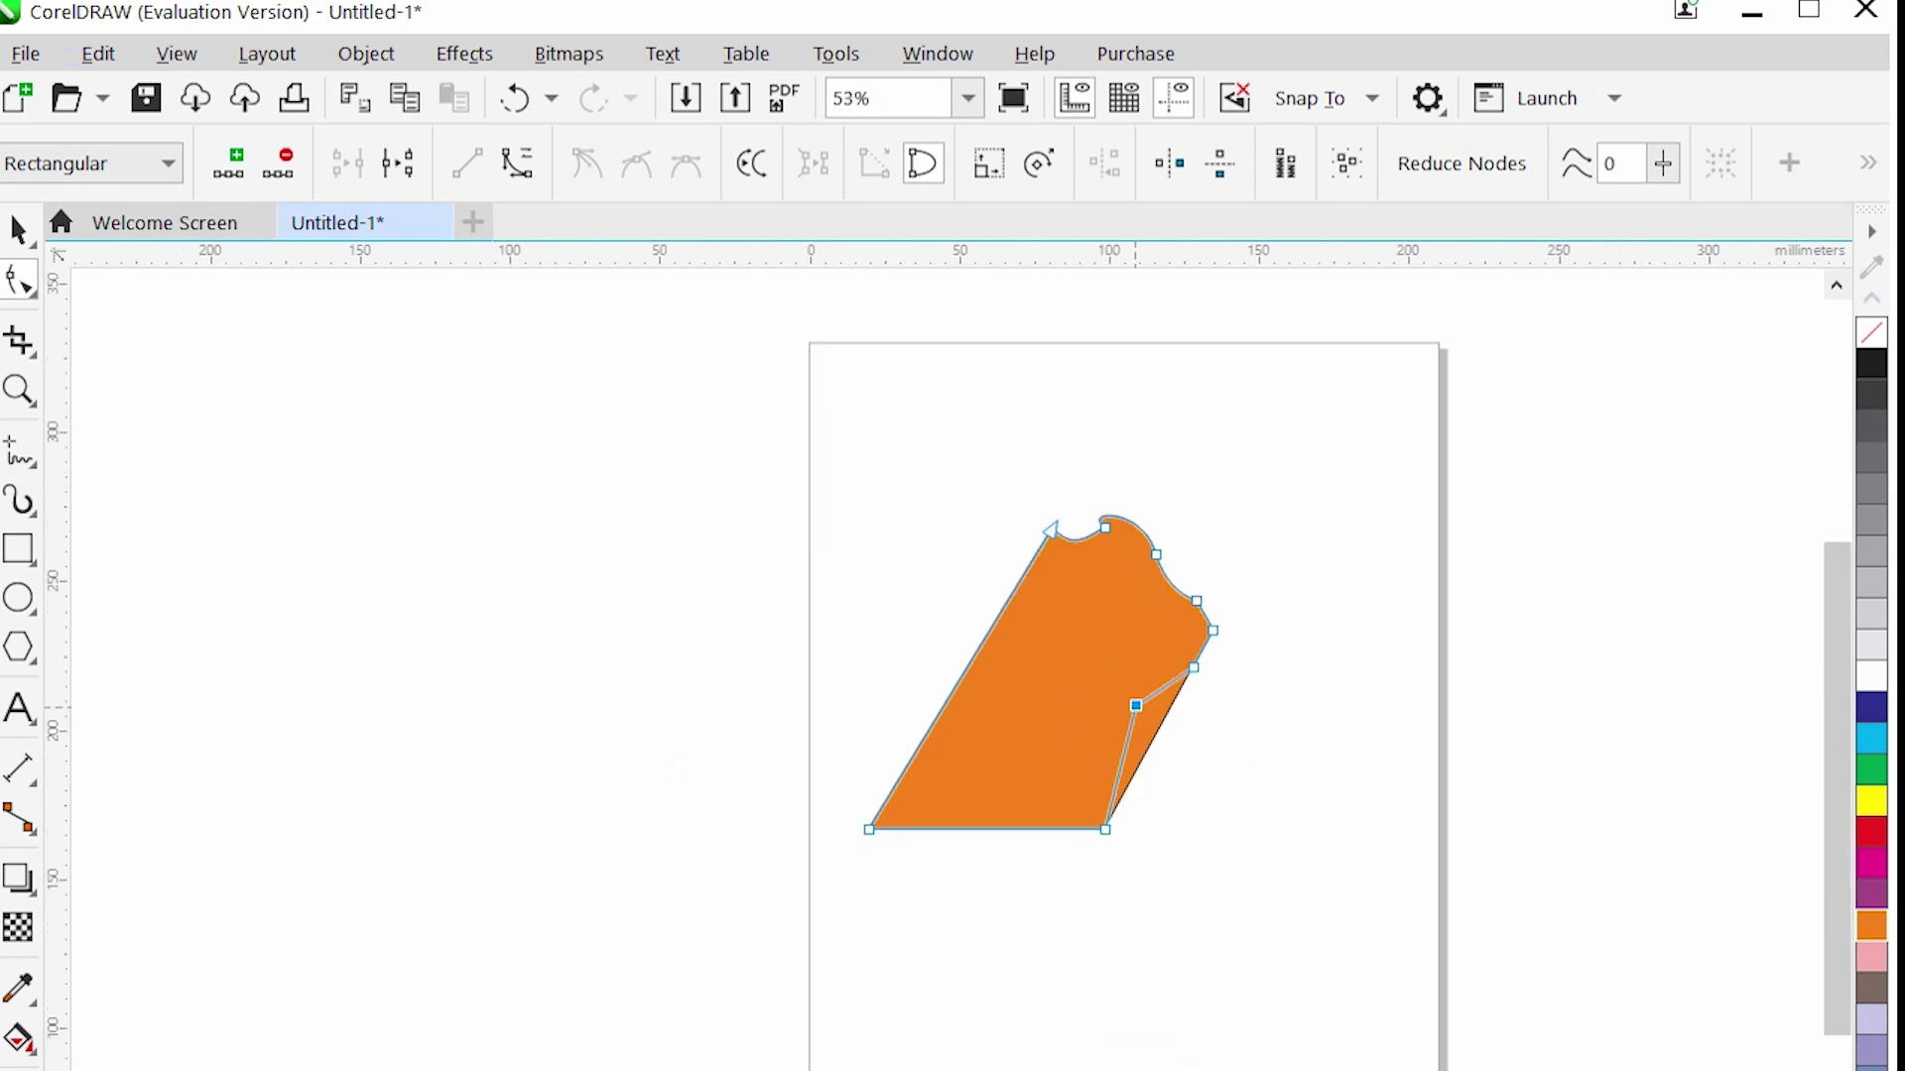
# Add nodes to the orange shape's lower edges and pull them out to extend the body downward and form a long, thin arm.
pyautogui.moveTo(1105, 828); pyautogui.dragTo(1315, 820)
pyautogui.moveTo(1366, 893); pyautogui.dragTo(1474, 849)
pyautogui.moveTo(1209, 946); pyautogui.dragTo(1208, 873)
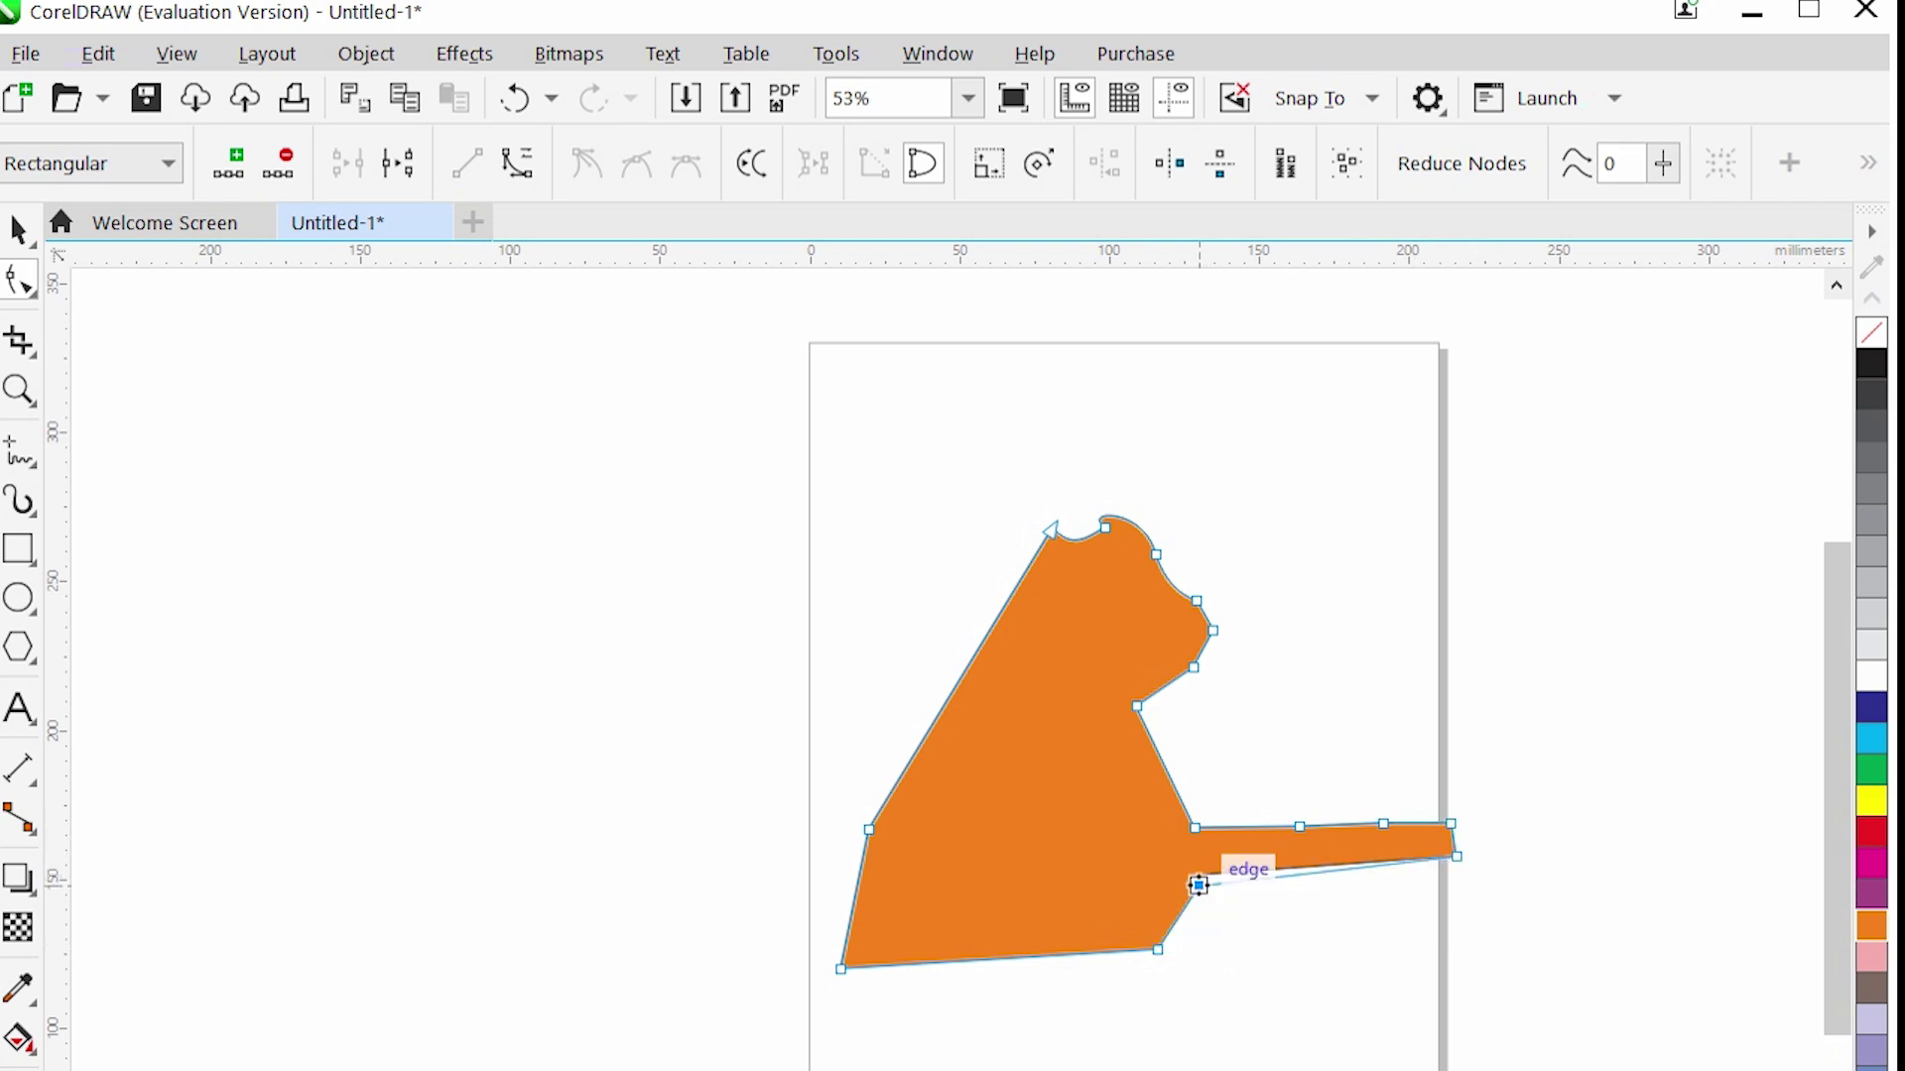
# Bend the arm's upper edge into a gentle wave and add a node on its lower edge.
pyautogui.scroll(2, 1232, 795)
pyautogui.click(1447, 847)
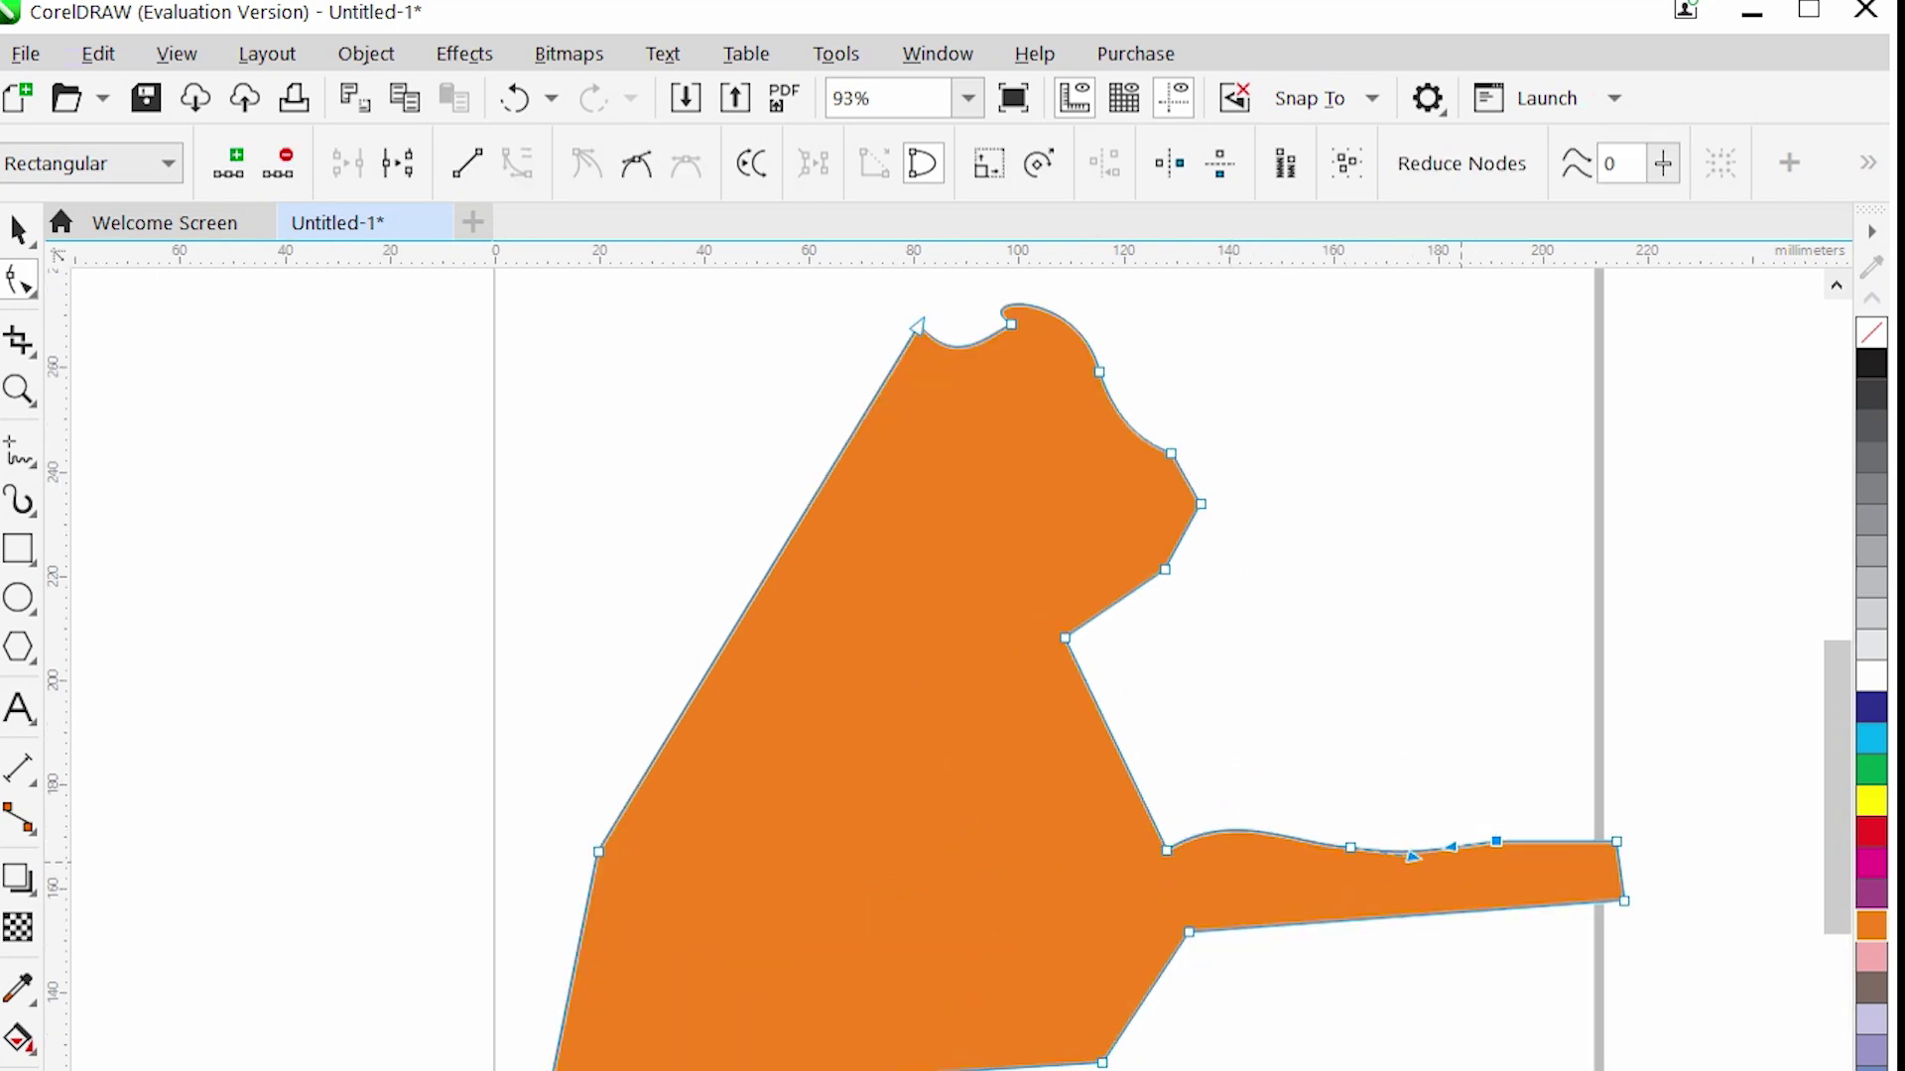
pyautogui.moveTo(1187, 931); pyautogui.dragTo(1190, 913)
pyautogui.click(1337, 904)
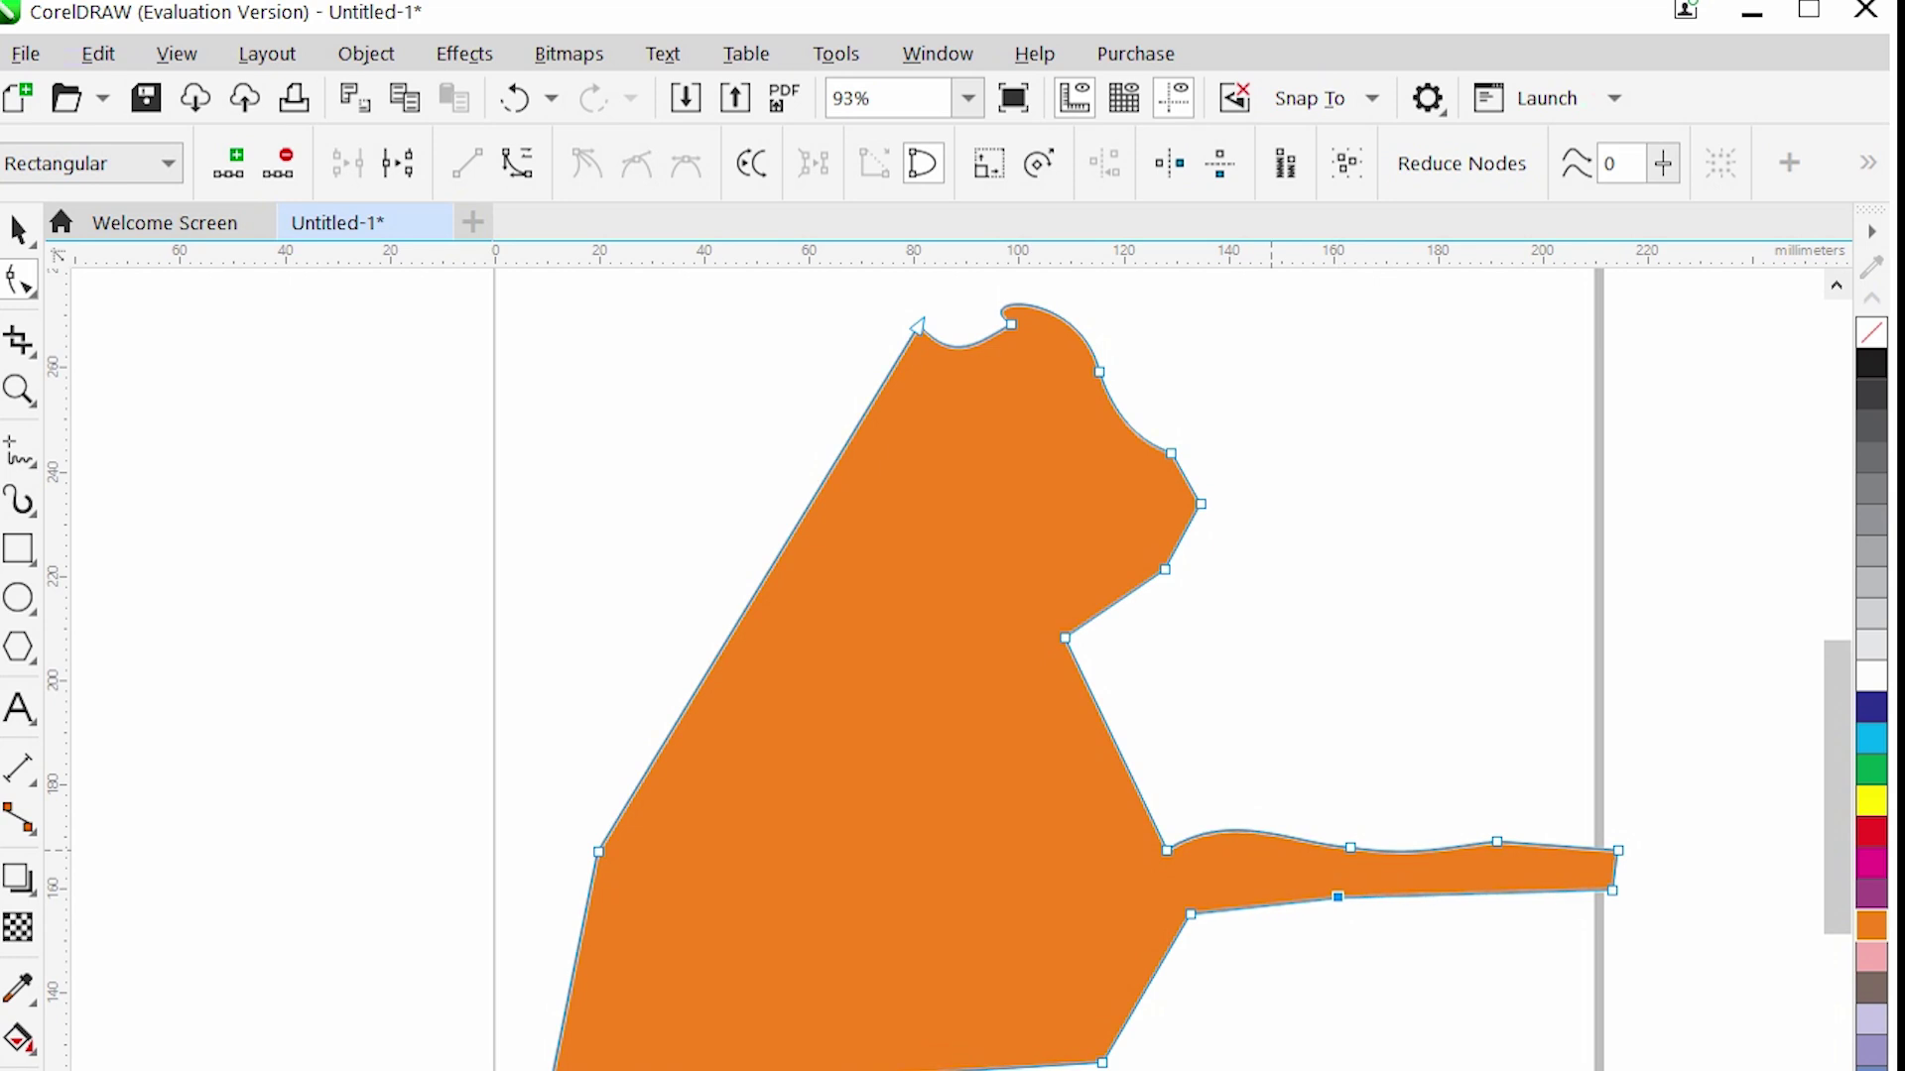
# Add another node to the arm's lower edge and curve the underside segments toward the wrist.
pyautogui.scroll(1, 1338, 899)
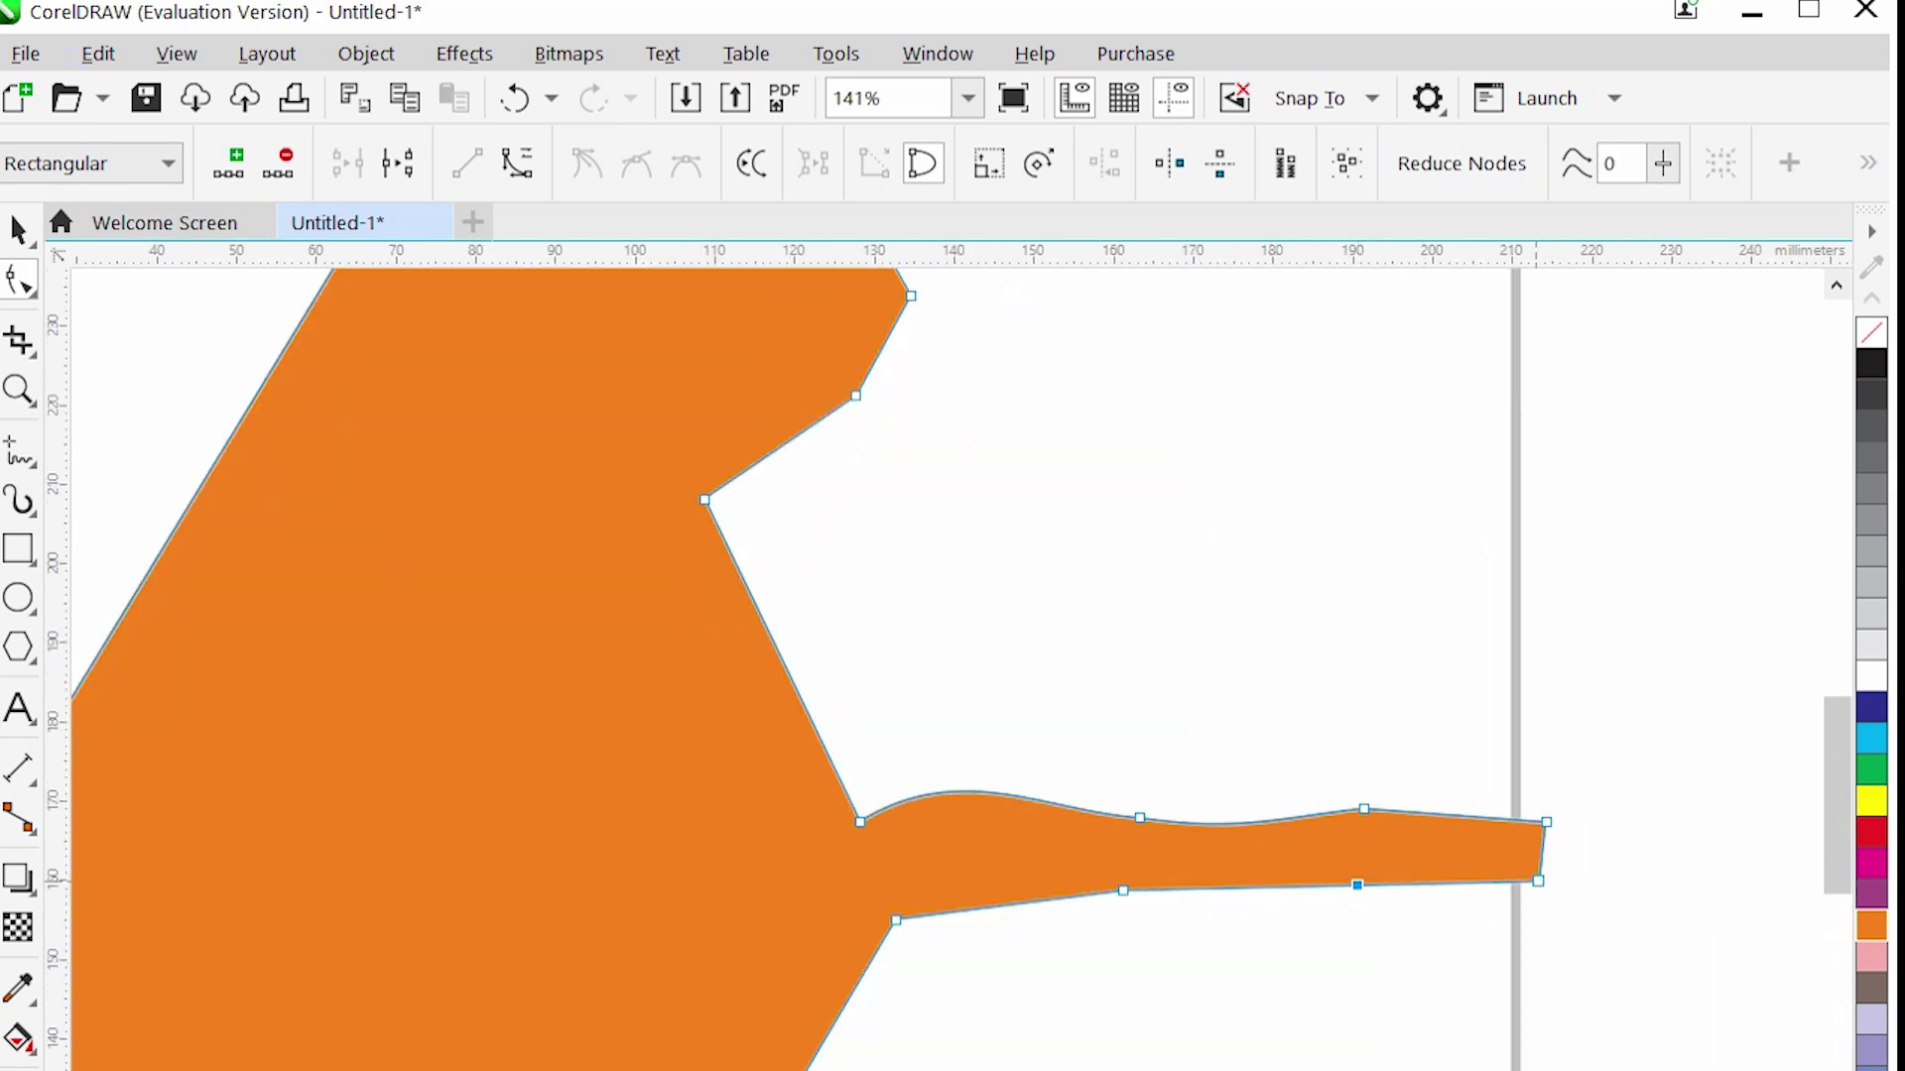
pyautogui.scroll(-2, 1349, 882)
pyautogui.scroll(2, 1349, 883)
pyautogui.click(517, 163)
pyautogui.scroll(-1, 1169, 811)
pyautogui.moveTo(1337, 869); pyautogui.dragTo(1301, 871)
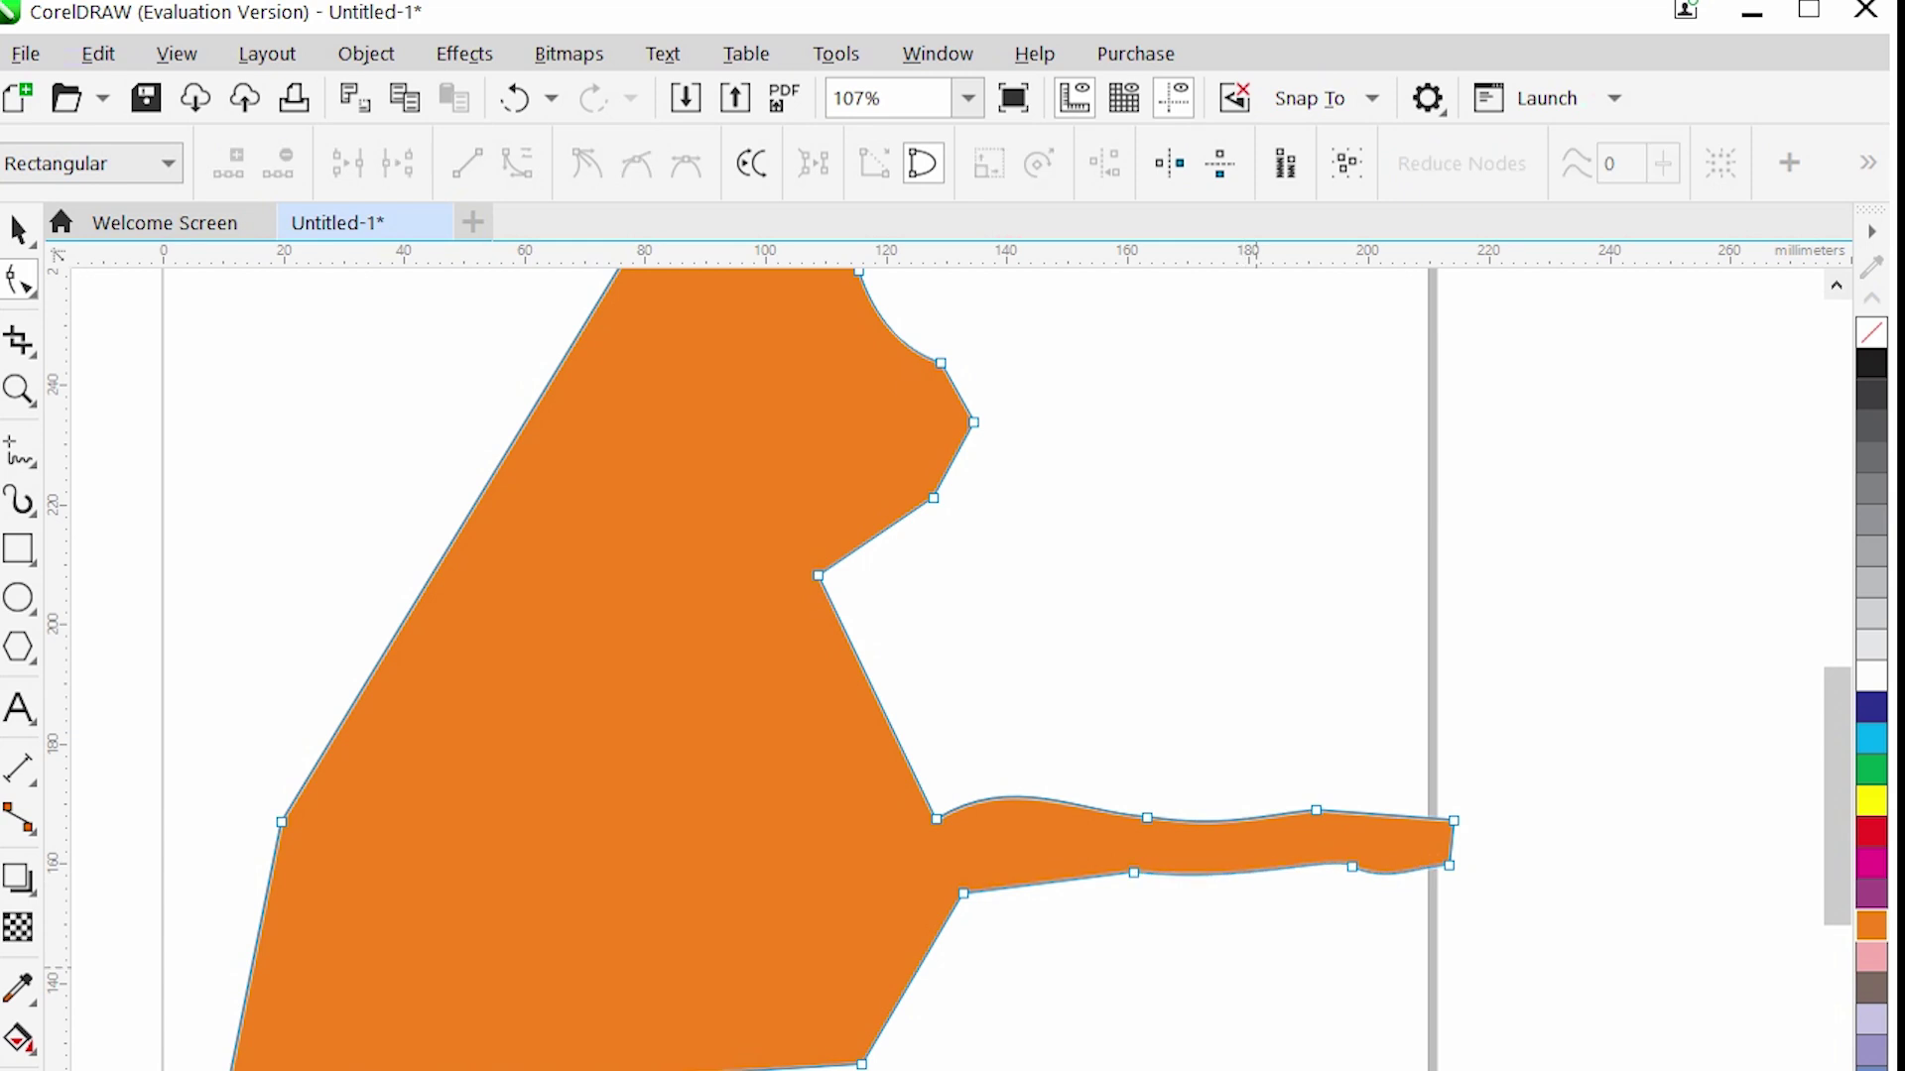
# Shape a rounded bulge with a small notch below the arm and pull out the lower outline to begin the thigh.
pyautogui.scroll(-1, 1339, 855)
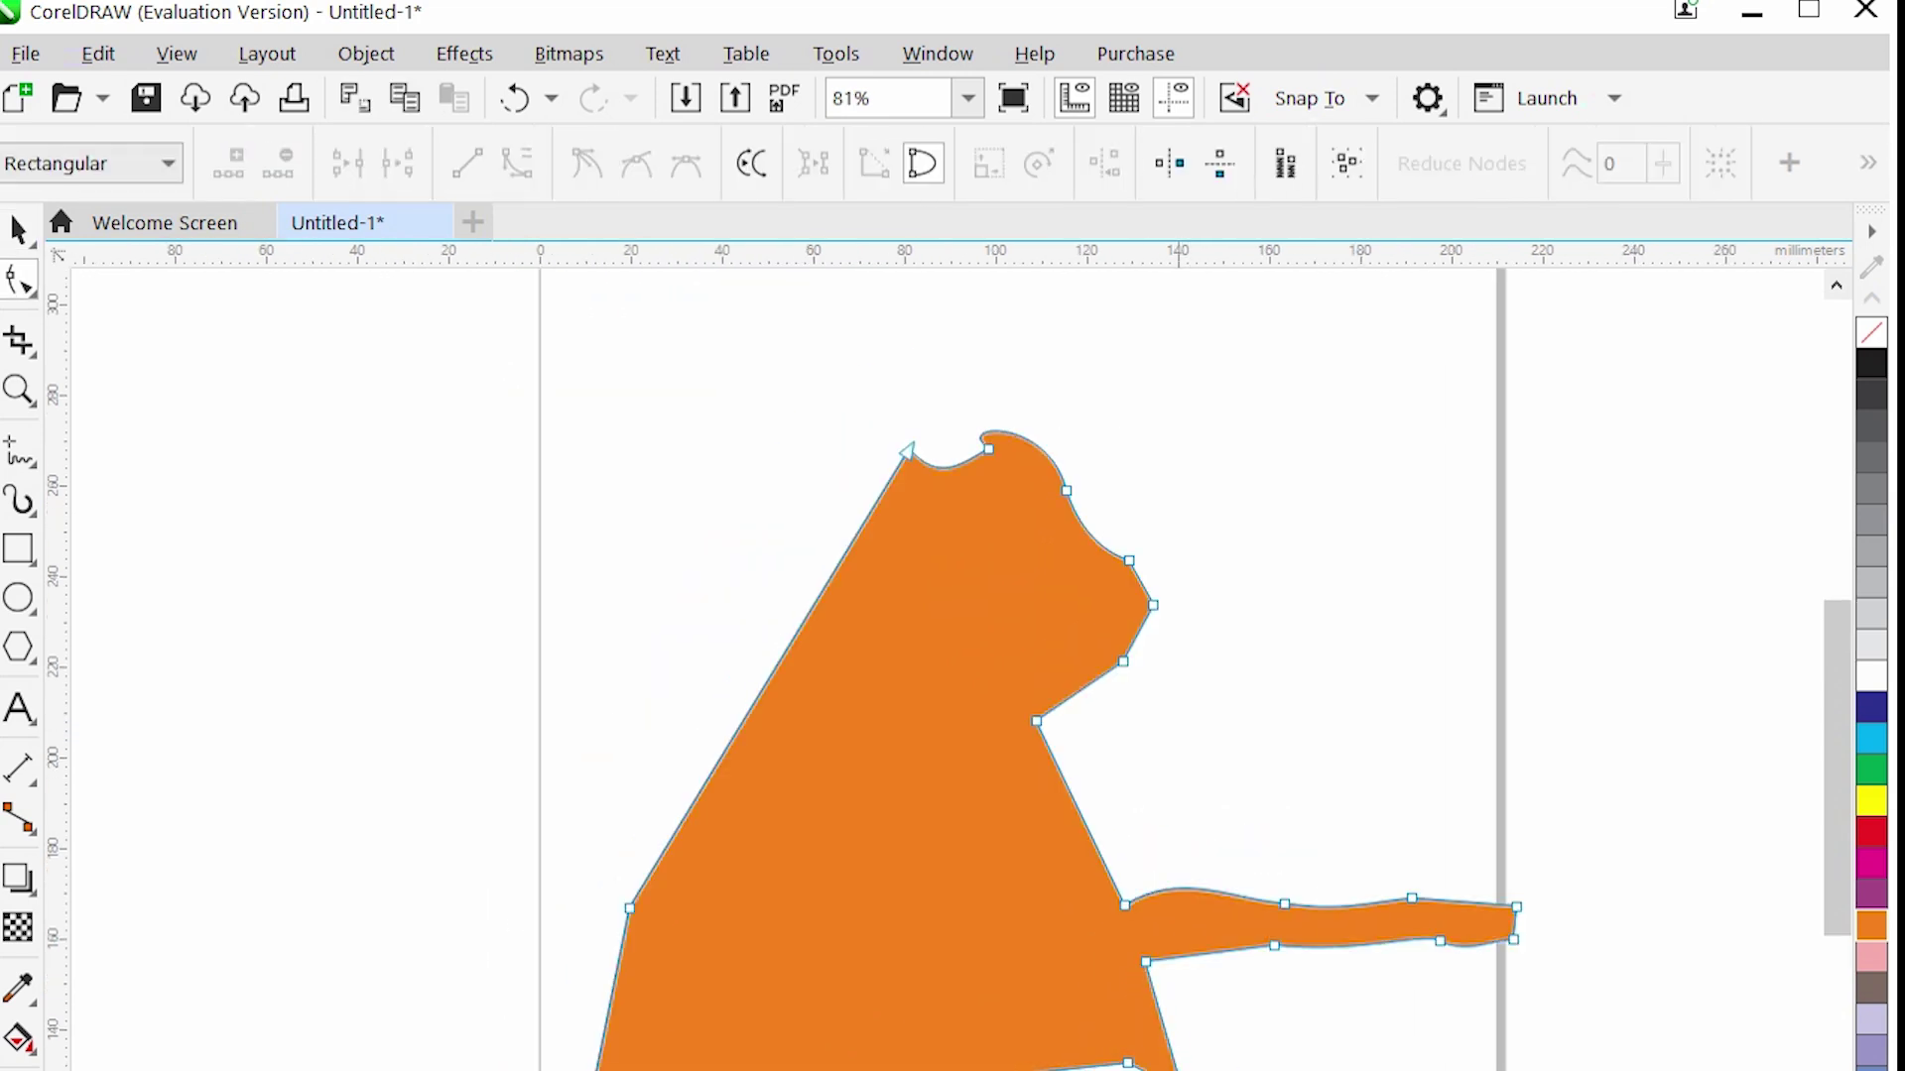
pyautogui.click(1128, 1063)
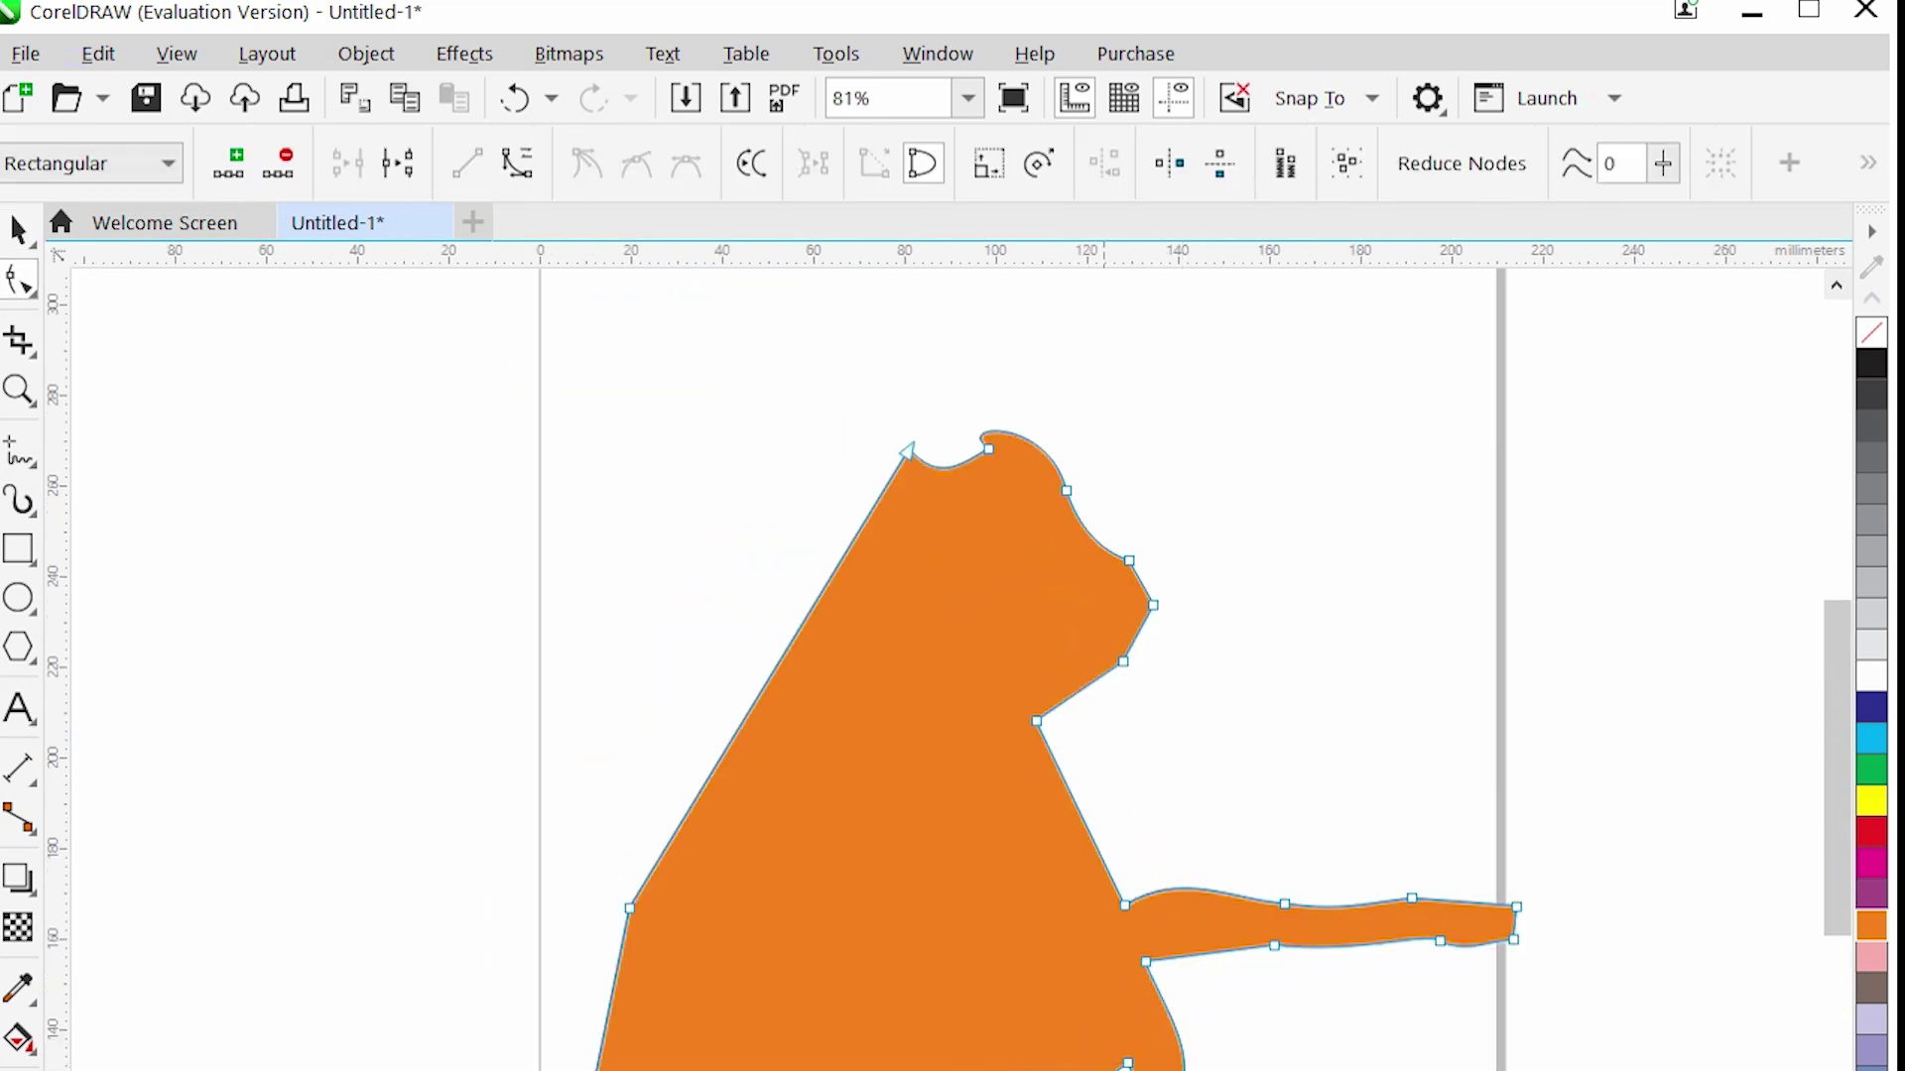
pyautogui.scroll(-2, 1084, 1021)
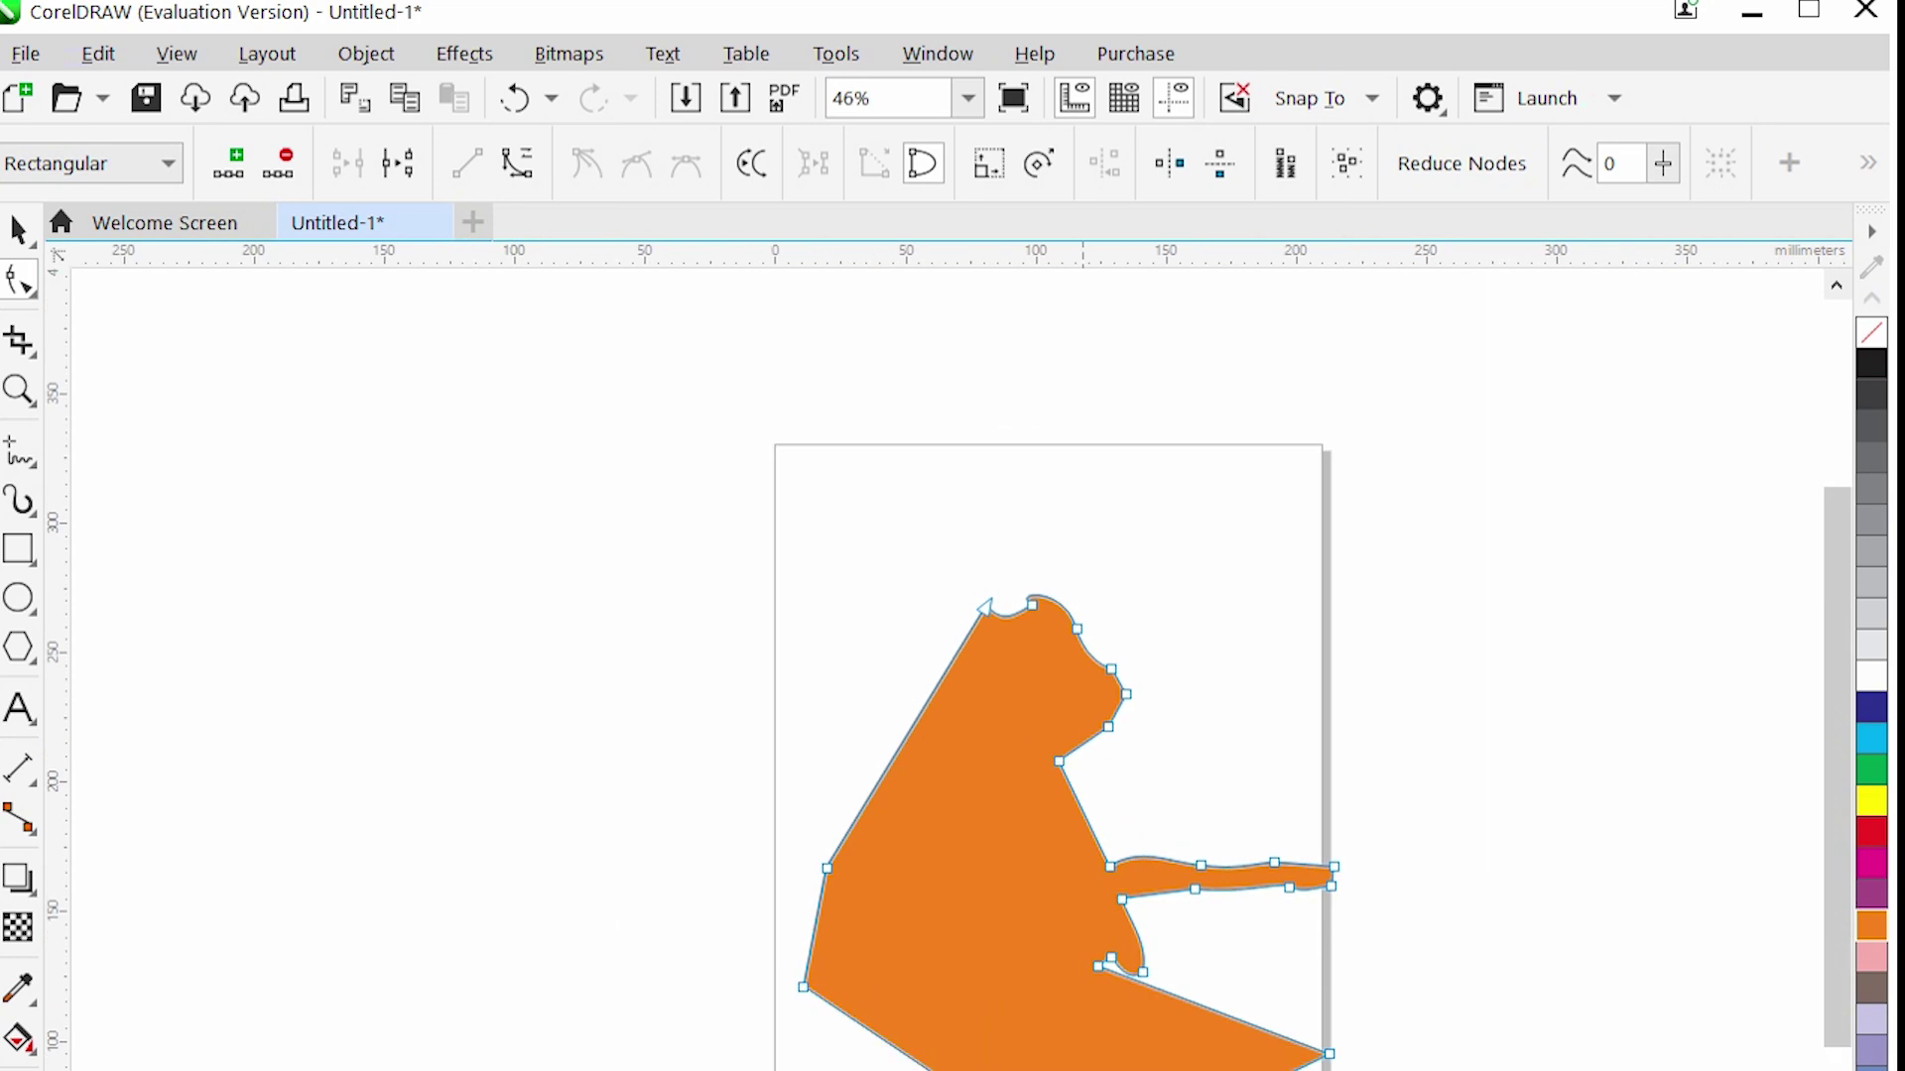
pyautogui.scroll(3, 1021, 1012)
pyautogui.scroll(-2, 1097, 1029)
pyautogui.scroll(2, 1190, 893)
pyautogui.click(1278, 731)
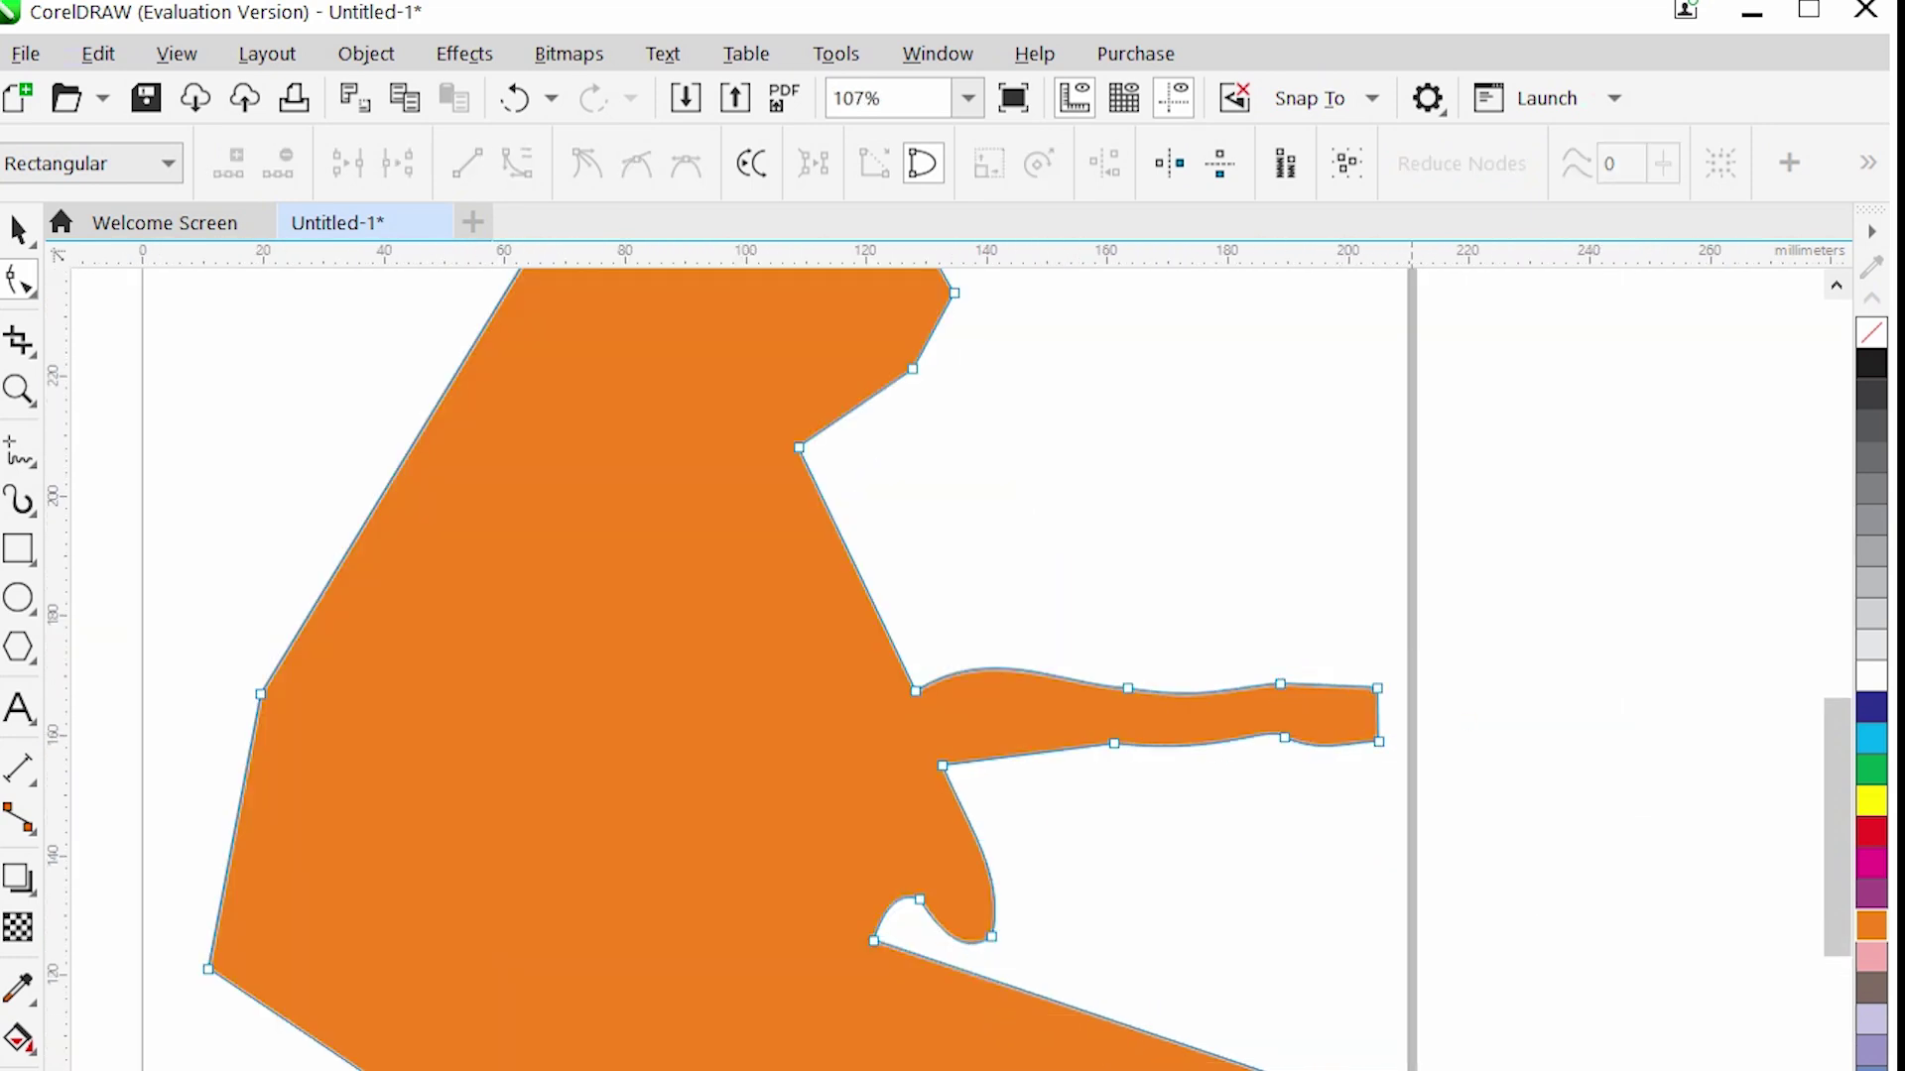
# Convert the thigh's upper edge to a curve and round it over the knee.
pyautogui.scroll(-1, 992, 644)
pyautogui.click(1437, 1021)
pyautogui.rightClick(1437, 1021)
pyautogui.click(1536, 998)
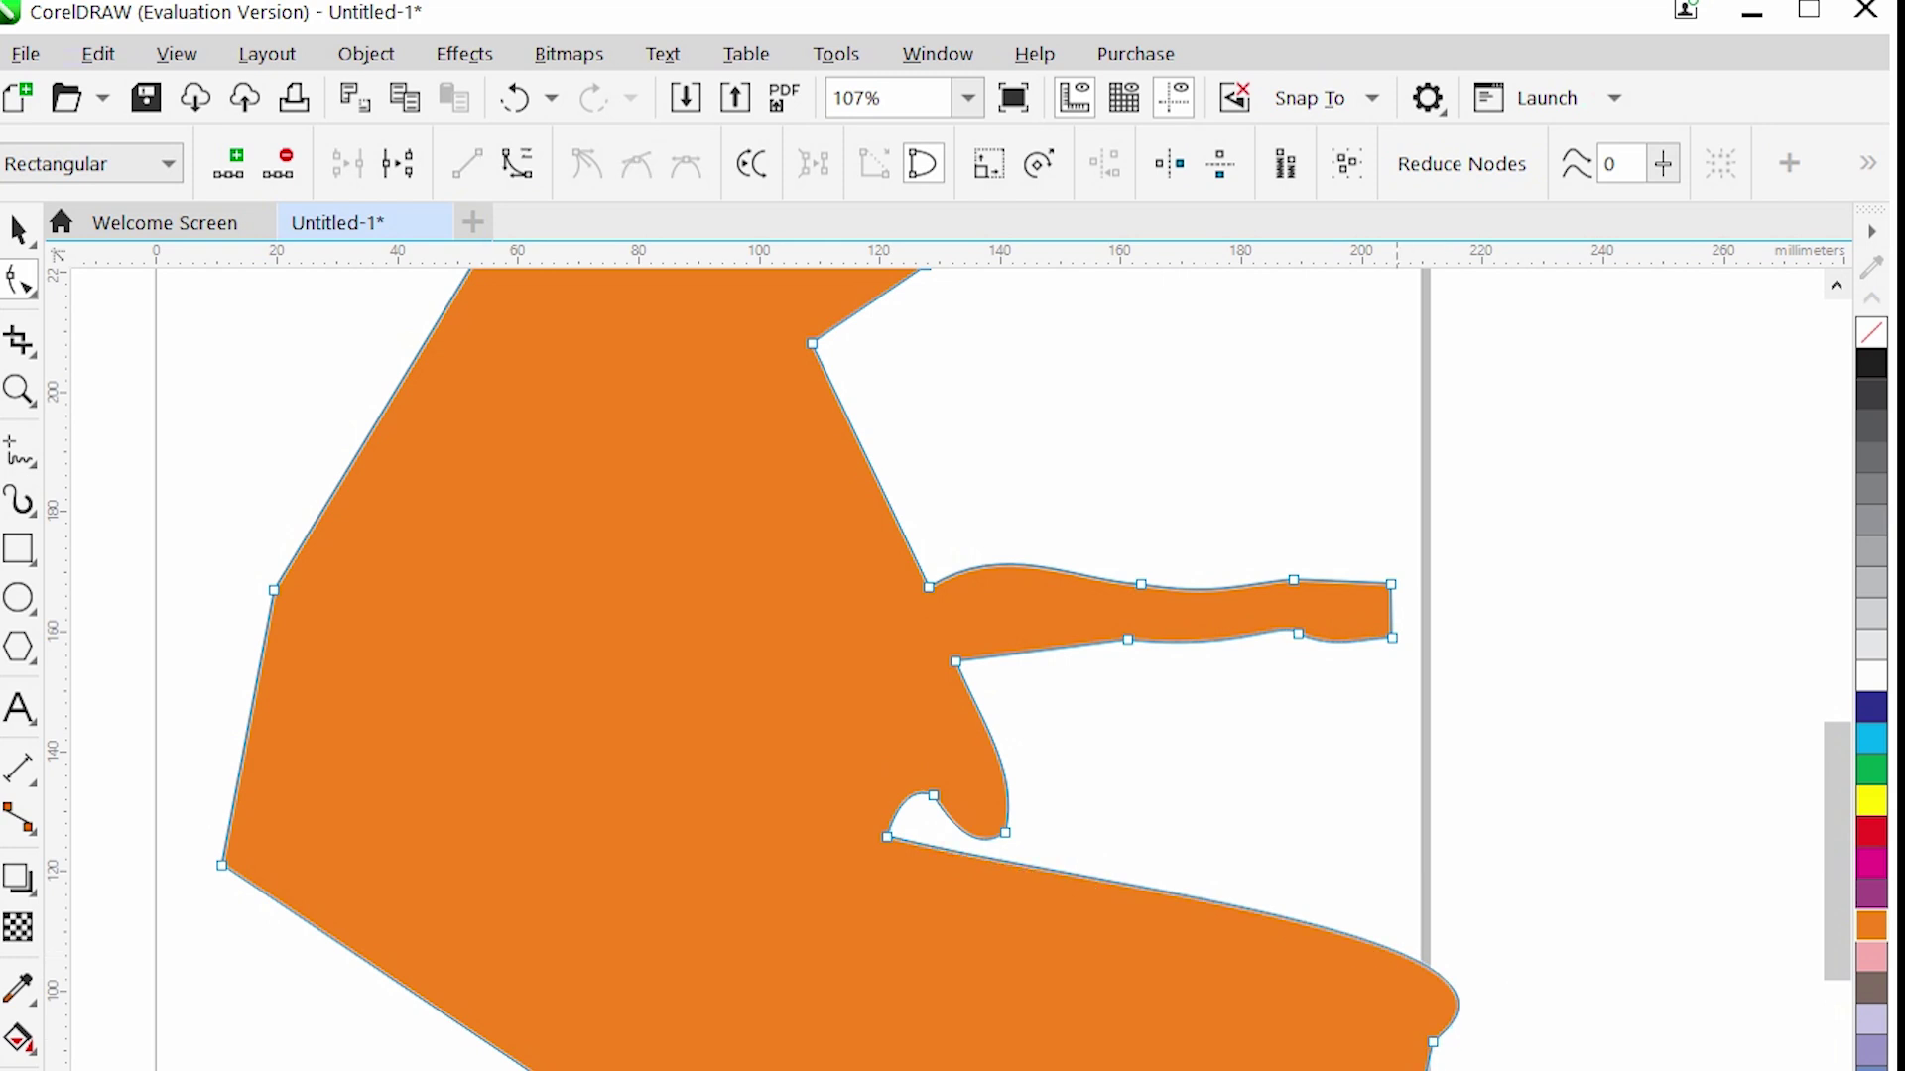
# Form the front of the lower leg with a small ankle bump and a foot at its lower end.
pyautogui.scroll(2, 1440, 1021)
pyautogui.scroll(5, 1435, 836)
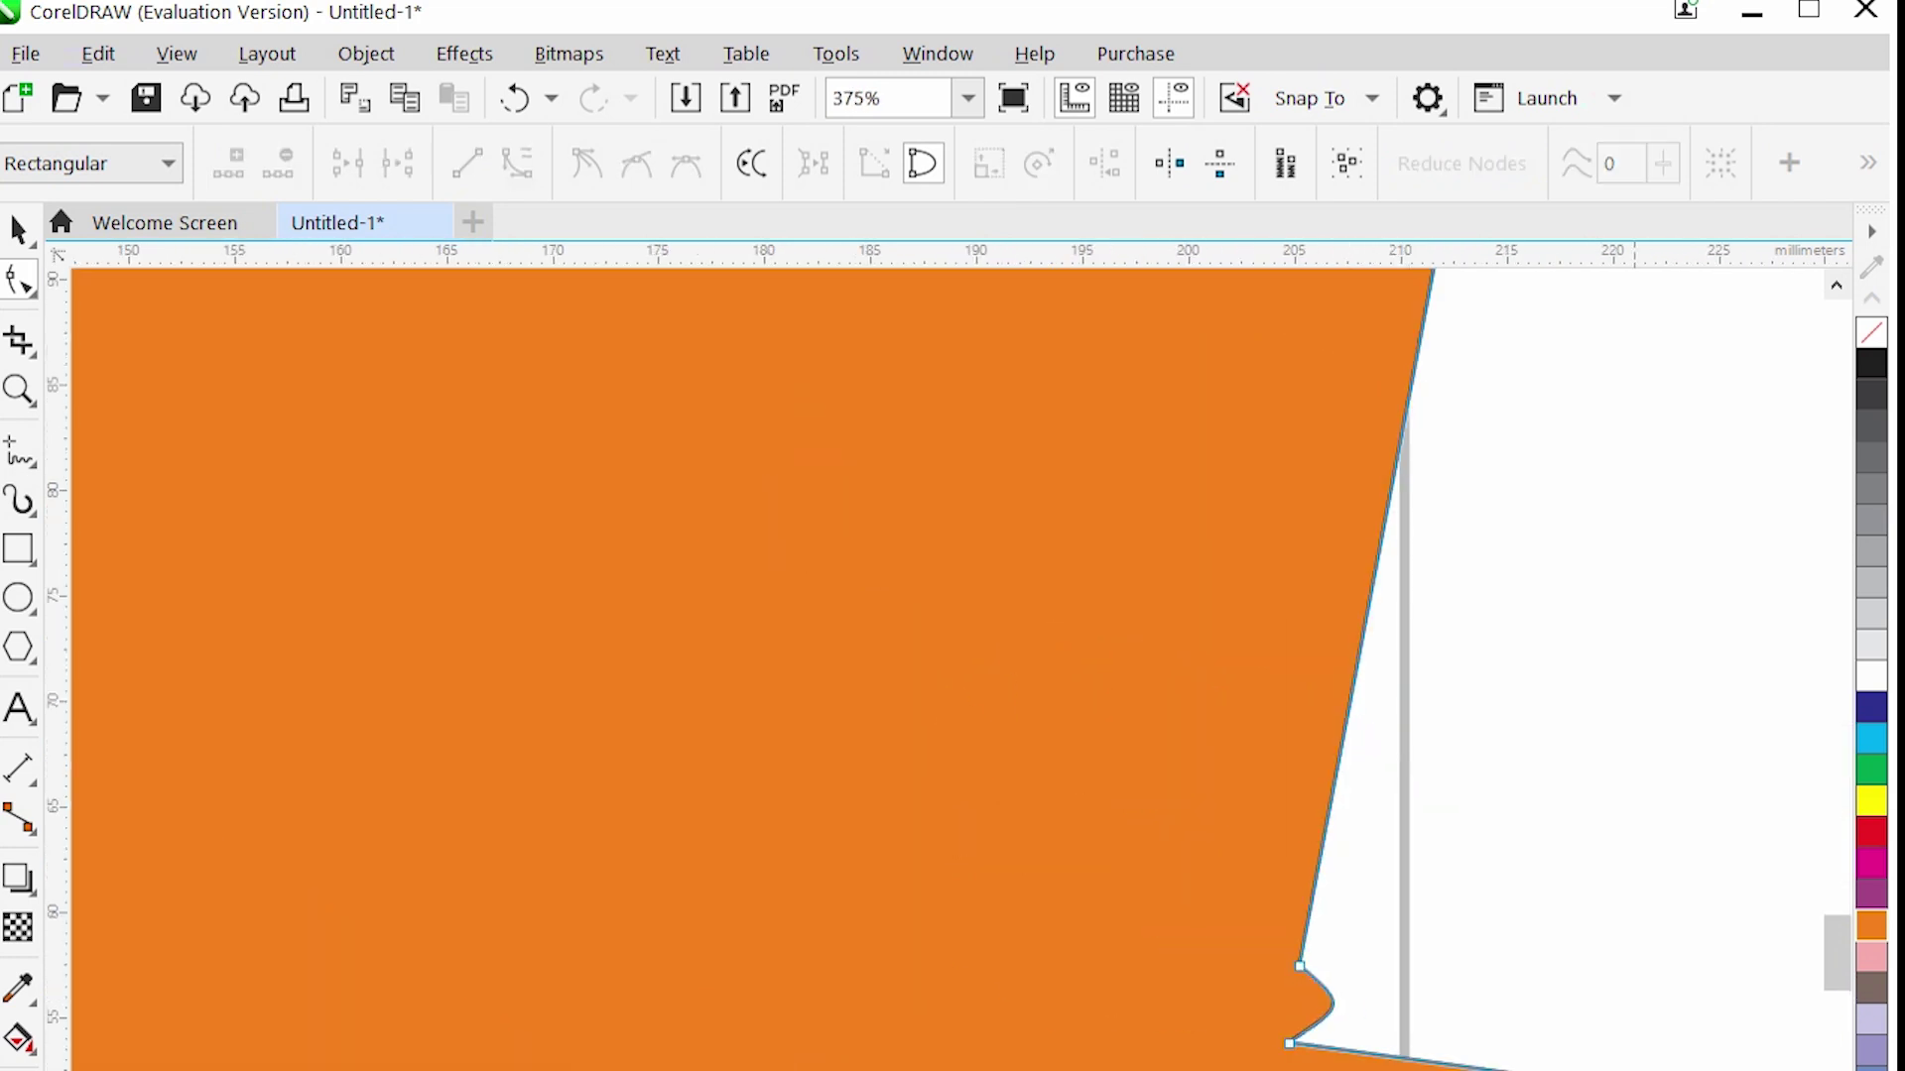
pyautogui.moveTo(1429, 1052); pyautogui.dragTo(1487, 1049)
pyautogui.scroll(-5, 1445, 1042)
pyautogui.scroll(1, 1545, 1065)
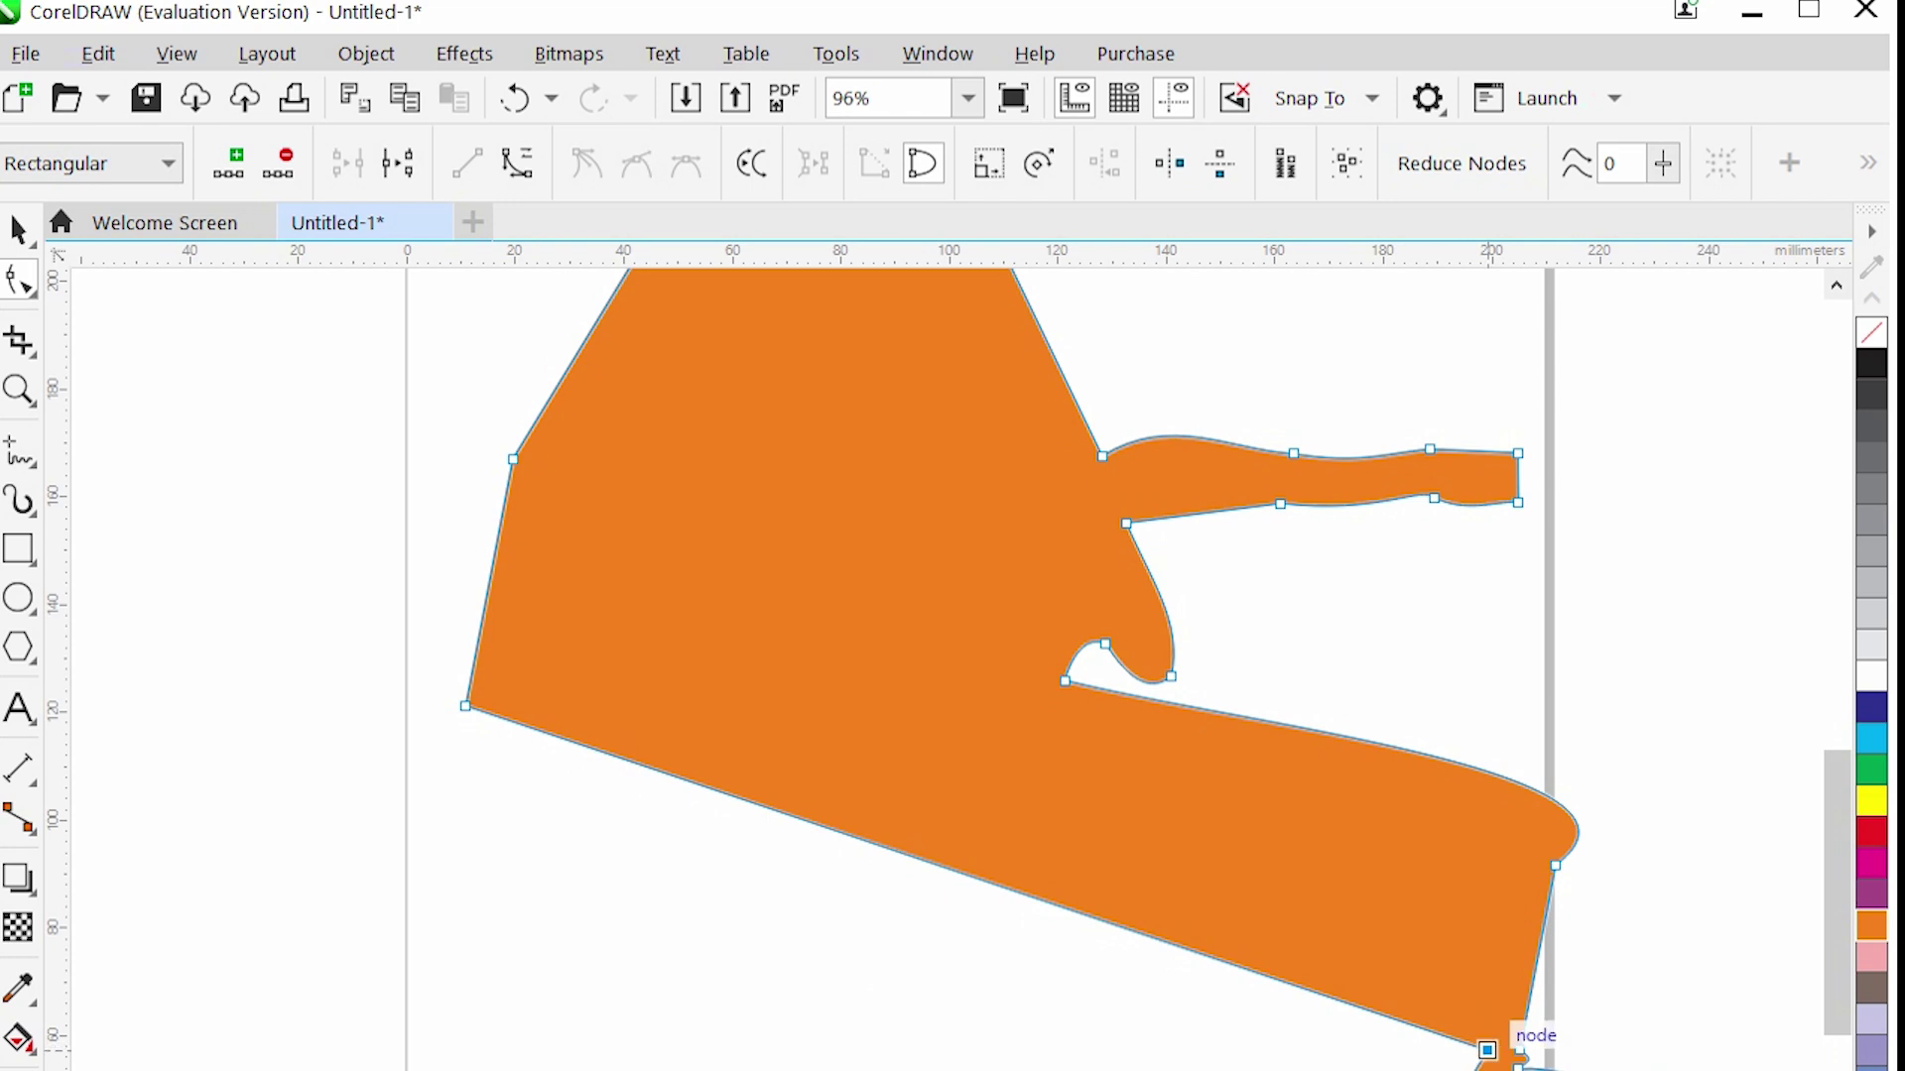
# Curve the heel outline and pull a new node up behind the knee to separate the thigh from the lower leg.
pyautogui.scroll(5, 1475, 1044)
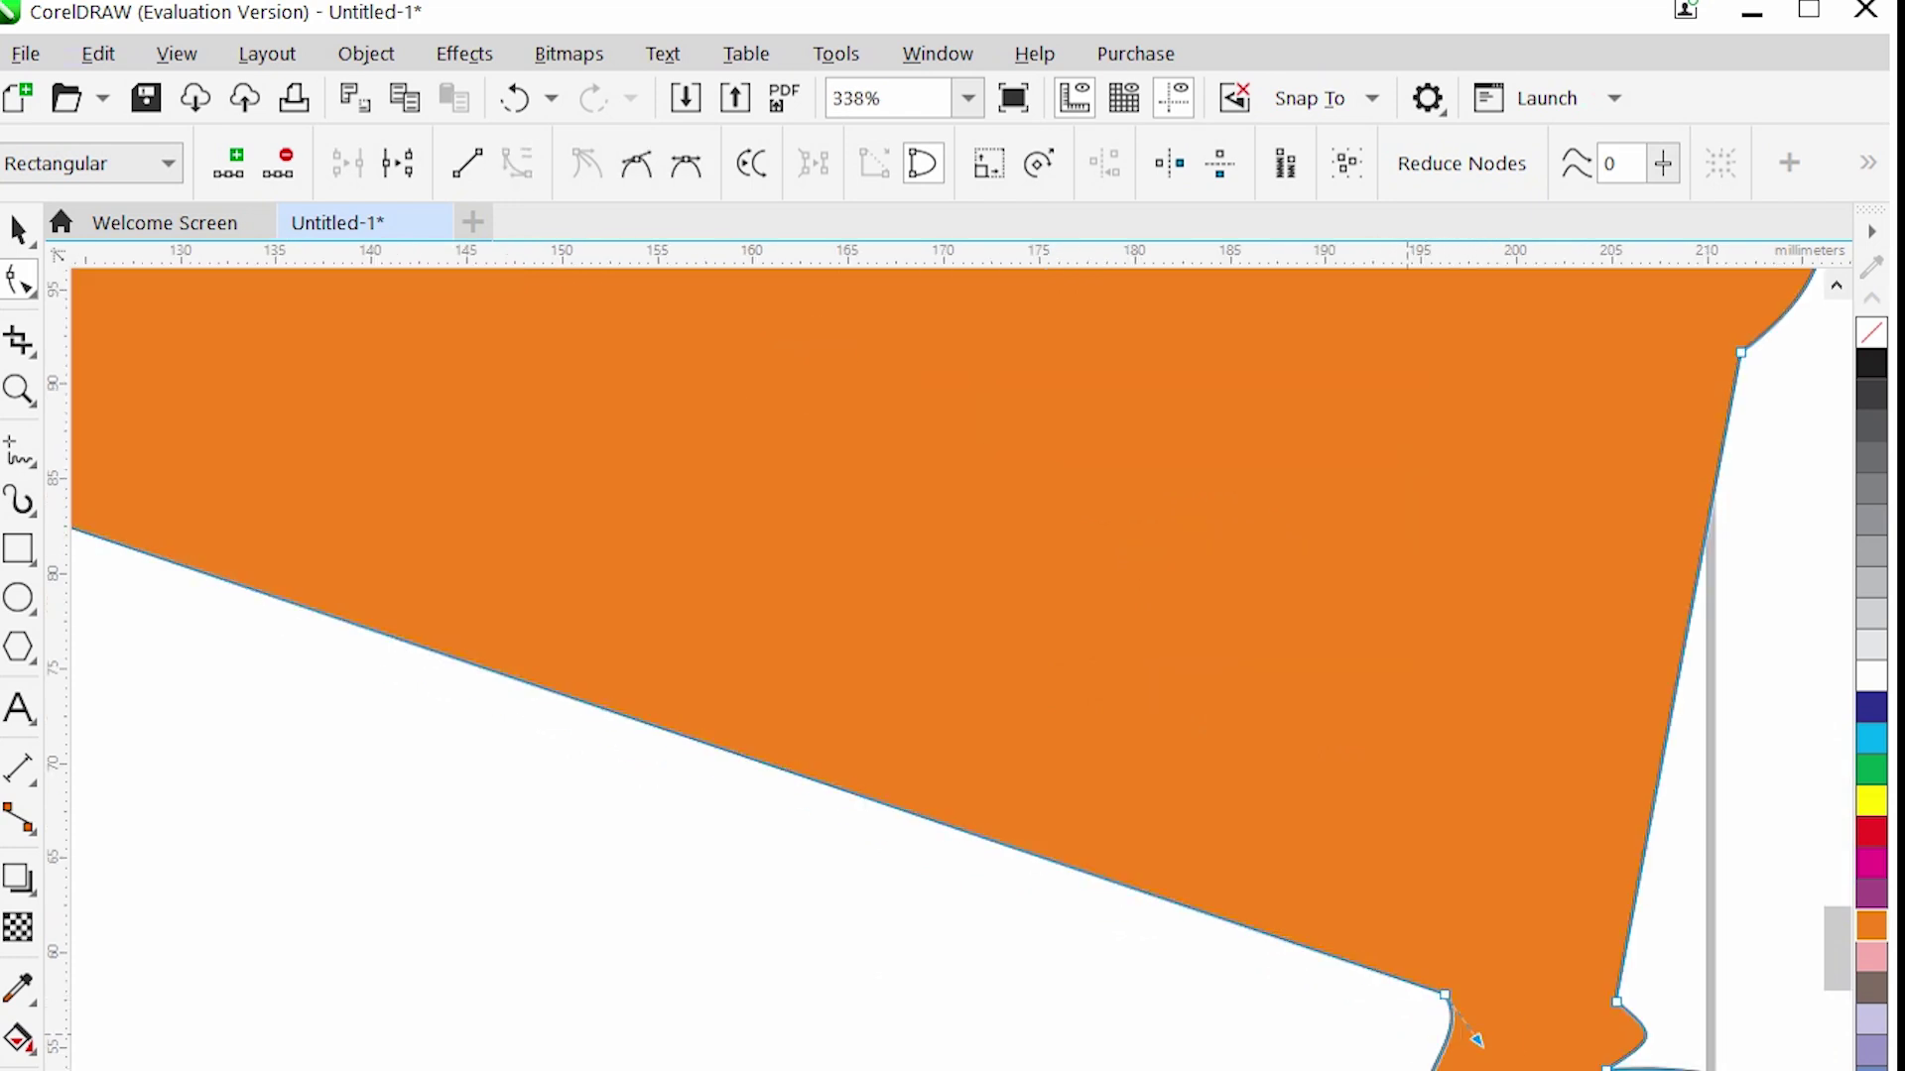
pyautogui.scroll(3, 1475, 1040)
pyautogui.scroll(-4, 1475, 1040)
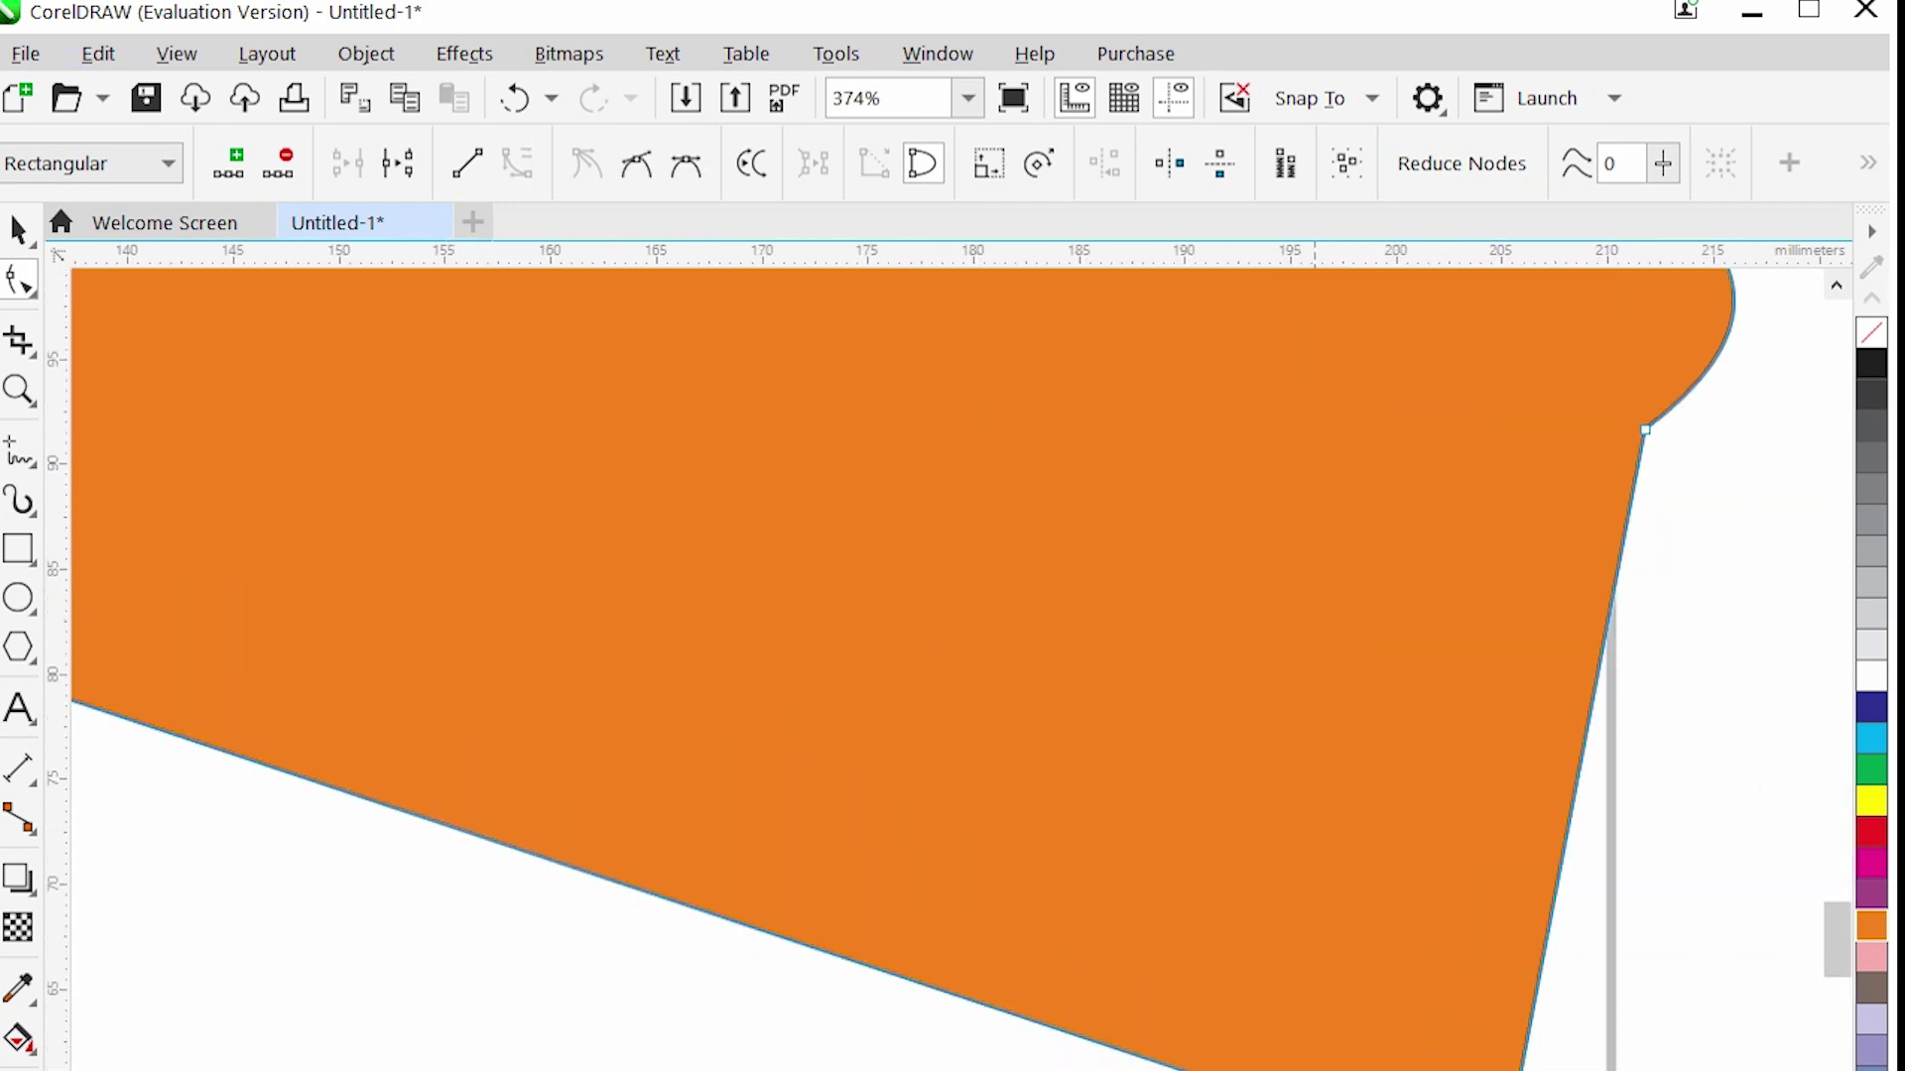
pyautogui.moveTo(1190, 1066); pyautogui.dragTo(1385, 489)
pyautogui.scroll(-7, 1386, 489)
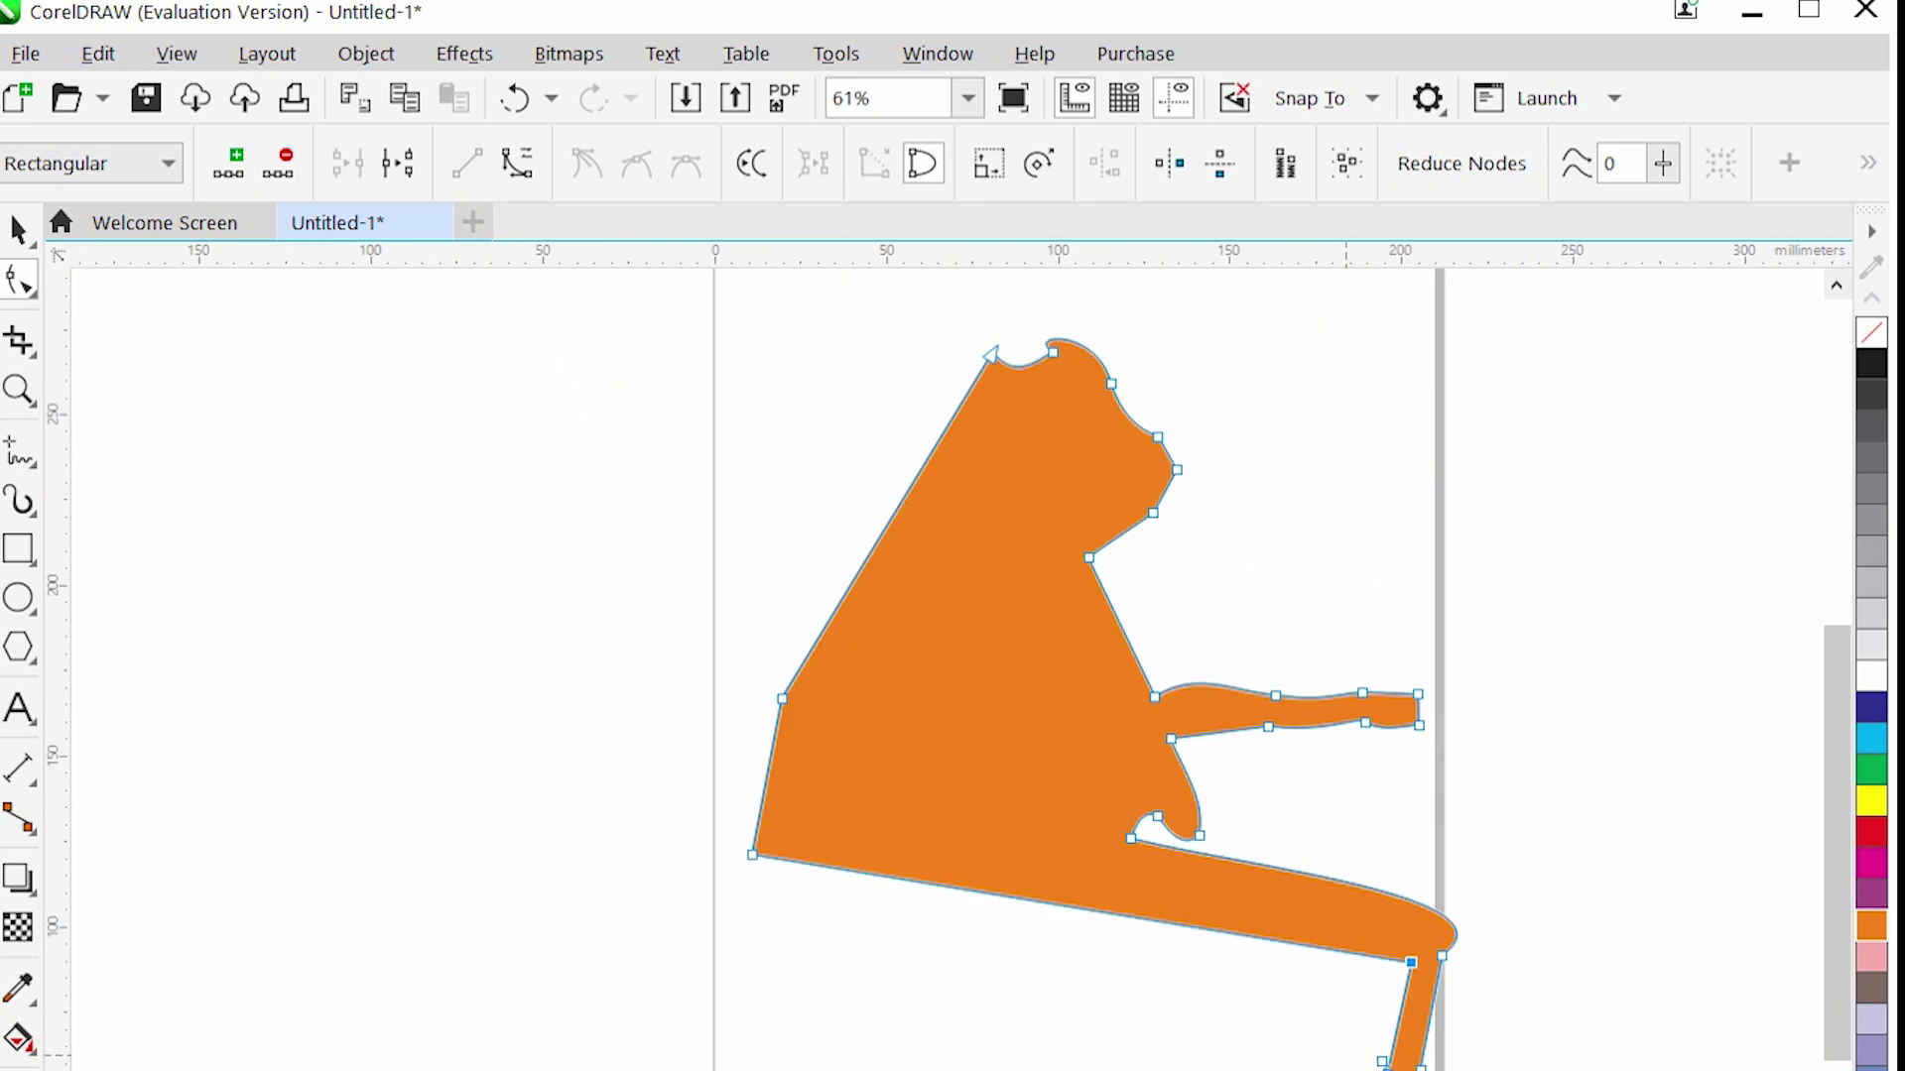
# Bend the back edge of the lower leg into a curve below the knee.
pyautogui.scroll(5, 1386, 489)
pyautogui.moveTo(1381, 1049); pyautogui.dragTo(1478, 508)
pyautogui.scroll(-2, 1478, 507)
pyautogui.scroll(2, 1478, 508)
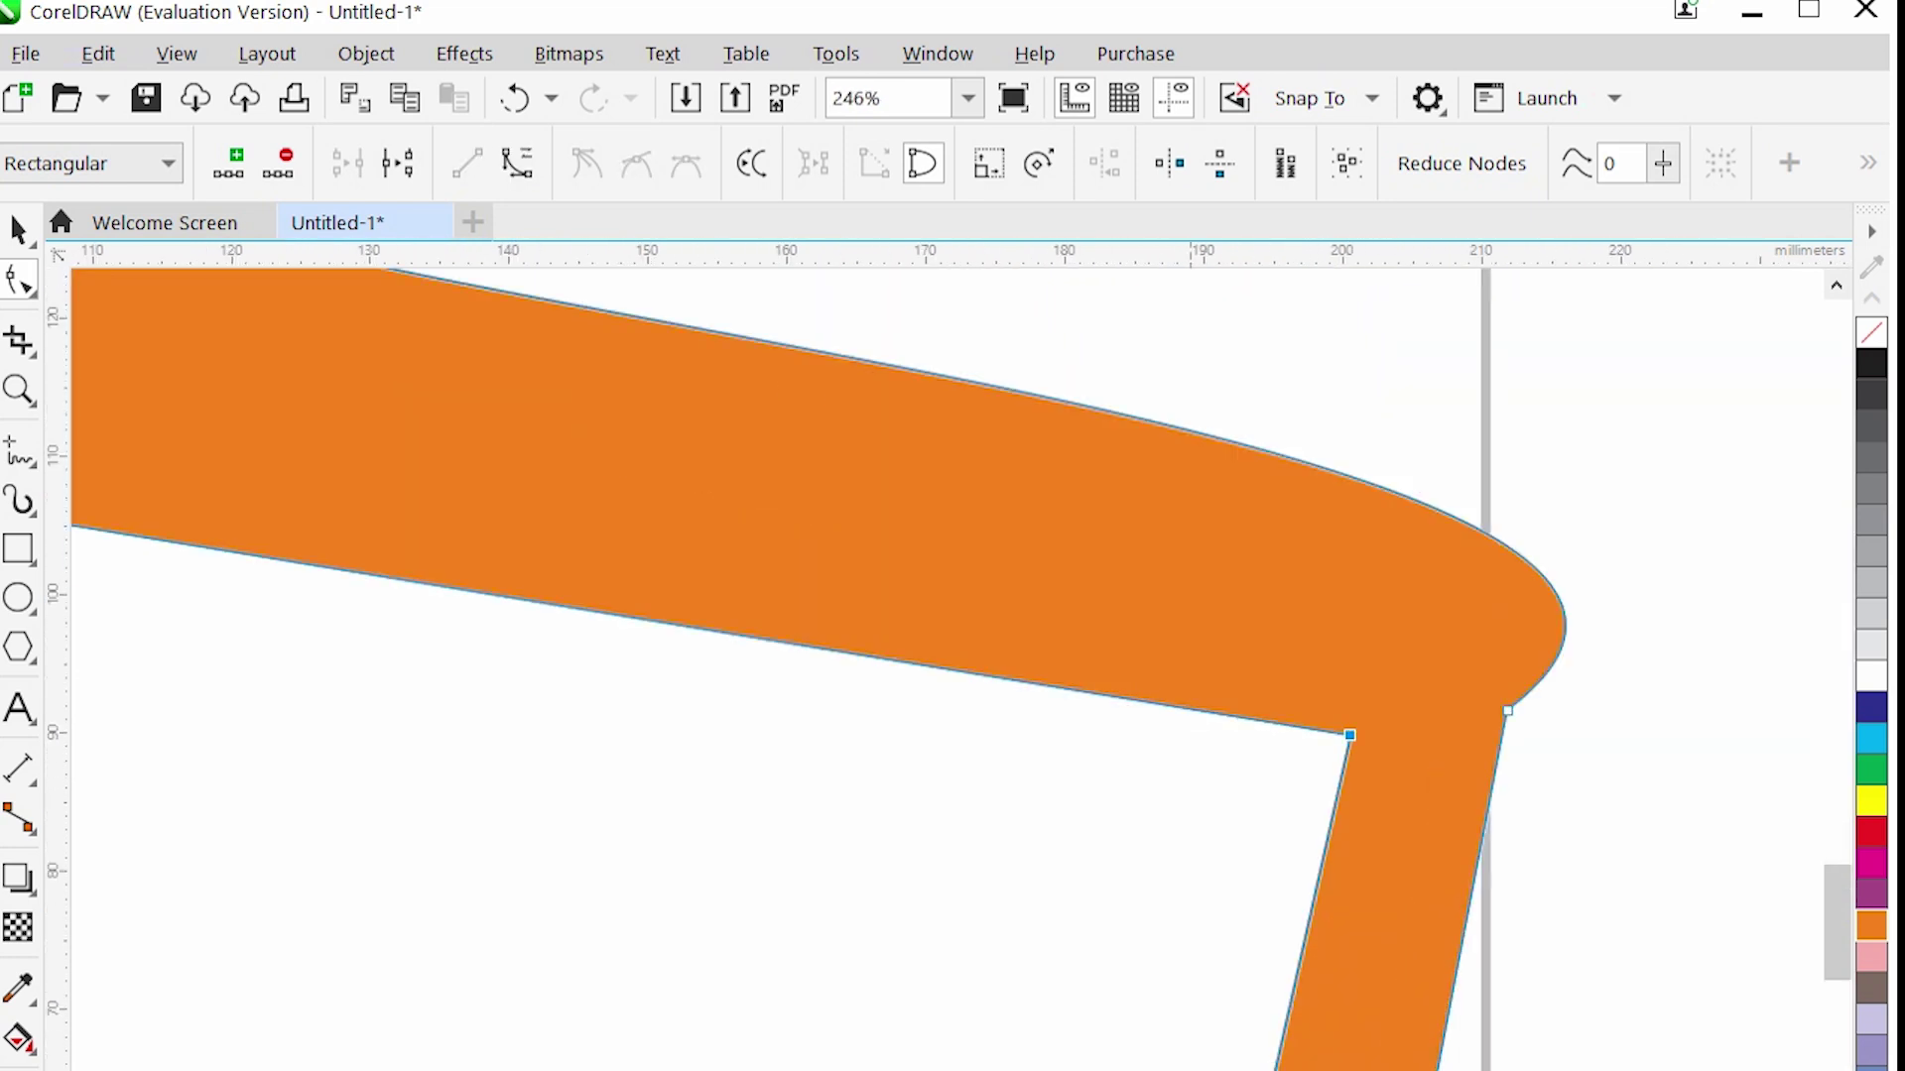
pyautogui.scroll(-3, 476, 680)
# Add nodes along the thigh's underside, curve that edge, and pull out a narrow strip hanging below the hip.
pyautogui.rightClick(477, 680)
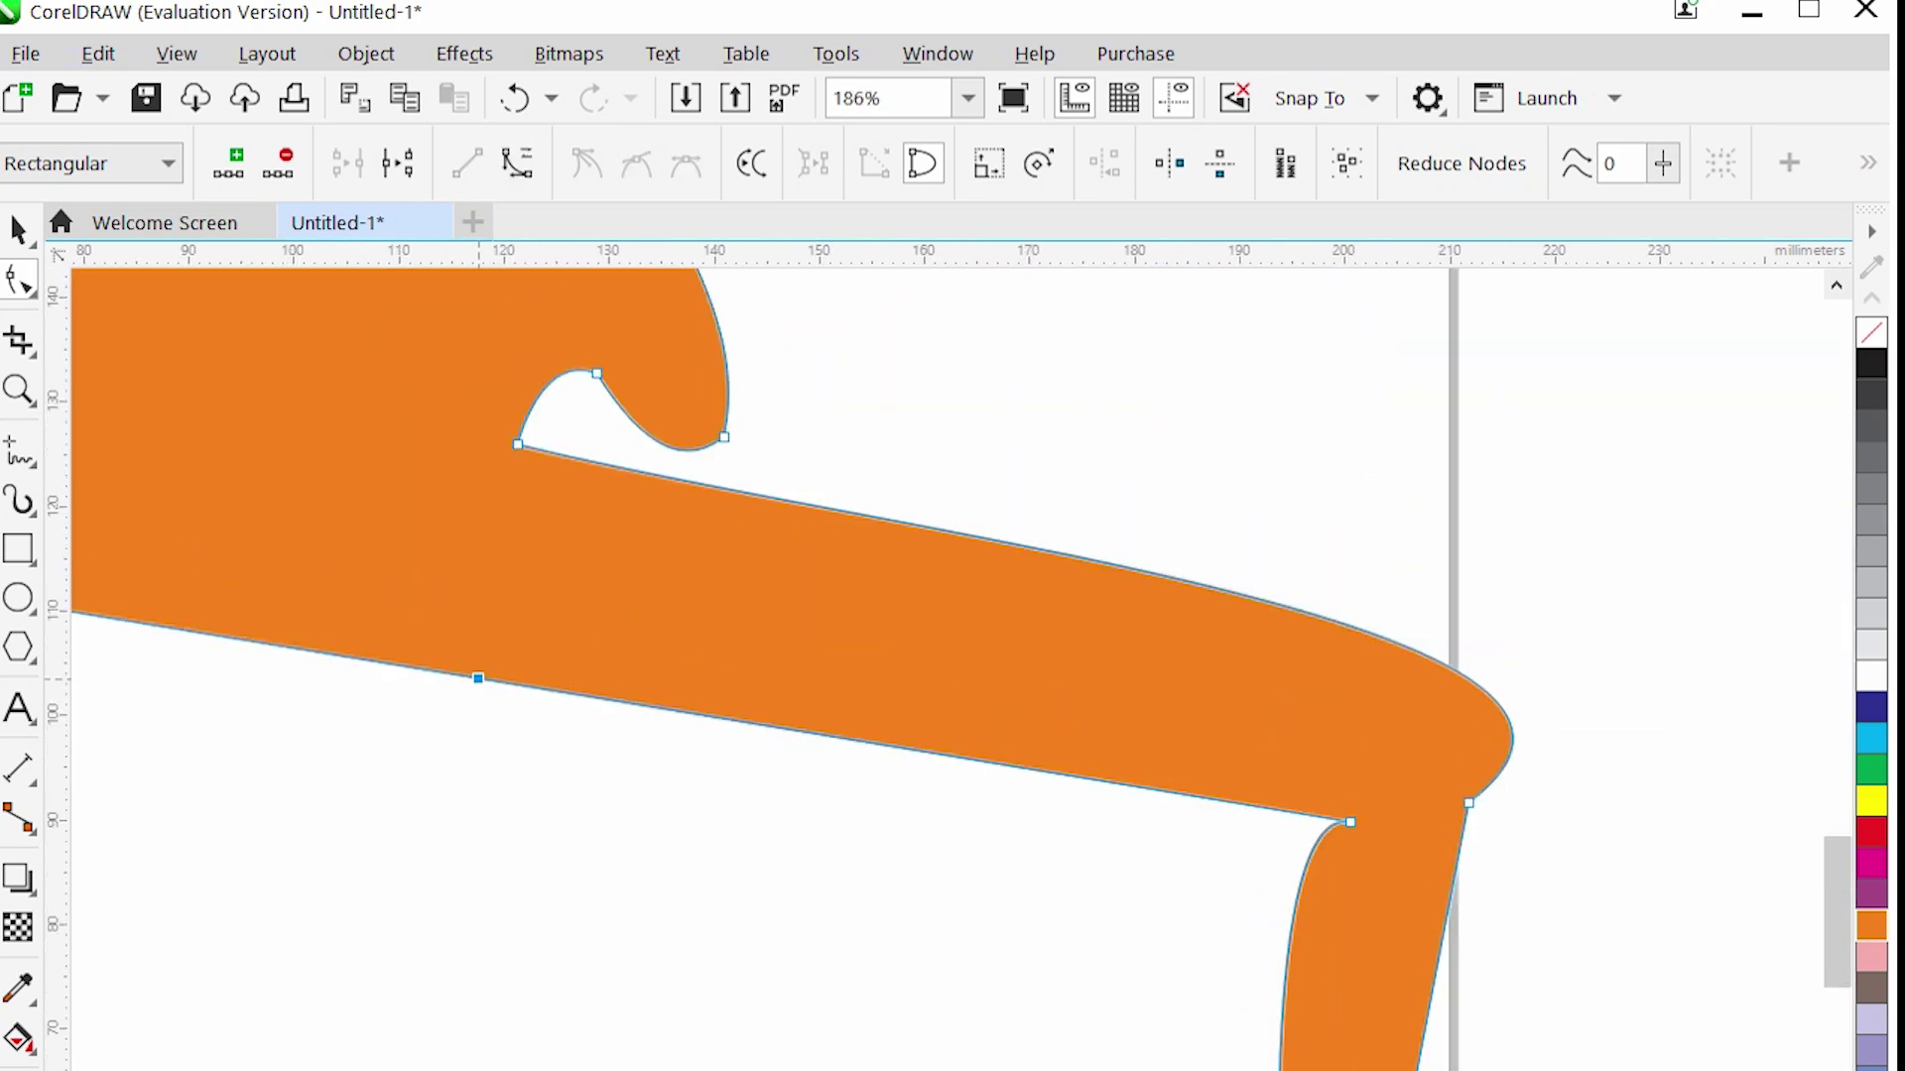
pyautogui.click(476, 681)
pyautogui.scroll(-3, 477, 680)
pyautogui.scroll(4, 977, 856)
pyautogui.doubleClick(833, 821)
pyautogui.moveTo(833, 820); pyautogui.dragTo(1099, 910)
pyautogui.scroll(-4, 1099, 910)
pyautogui.scroll(3, 1099, 910)
# Add a node on the lower body edge and pull the outline down to form the rear leg beside the hanging strip.
pyautogui.doubleClick(872, 863)
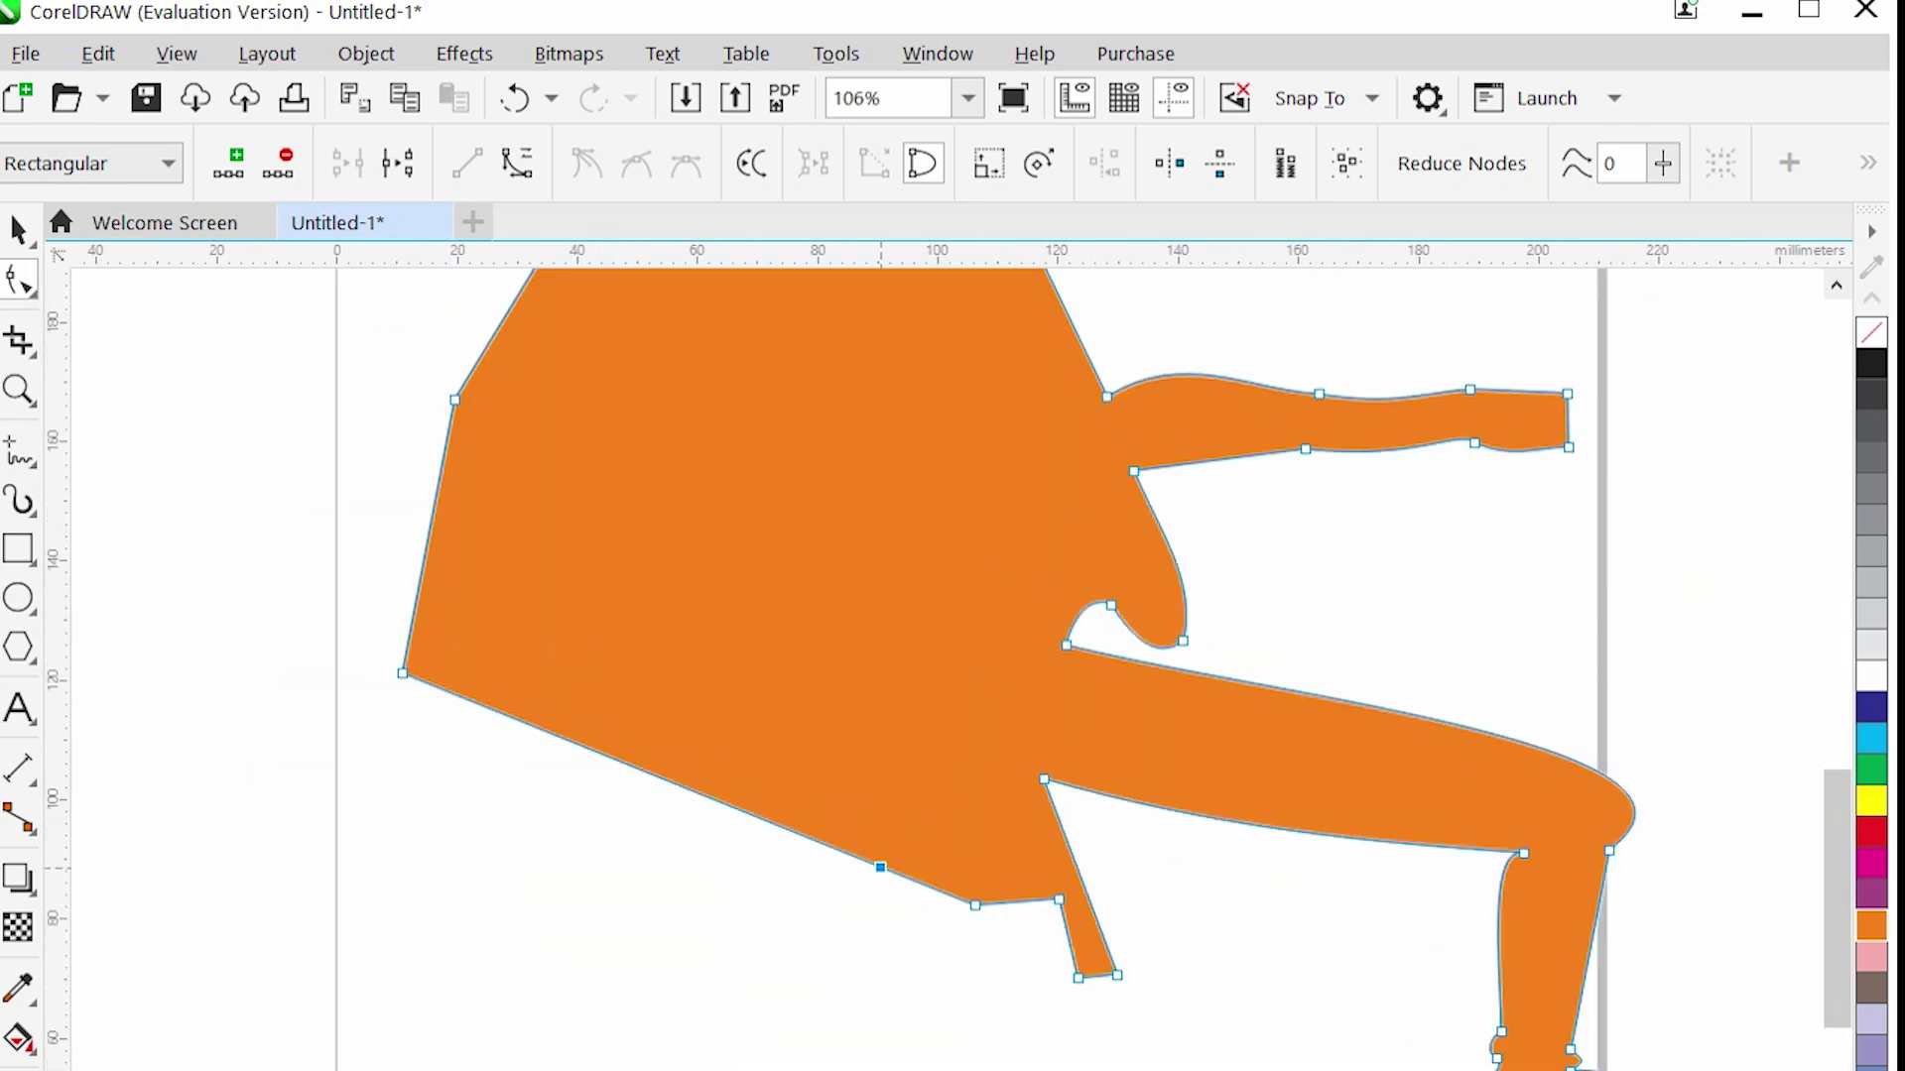
pyautogui.moveTo(872, 863); pyautogui.dragTo(872, 1066)
pyautogui.scroll(-3, 872, 1067)
pyautogui.scroll(1, 960, 884)
pyautogui.moveTo(1043, 674); pyautogui.dragTo(1055, 667)
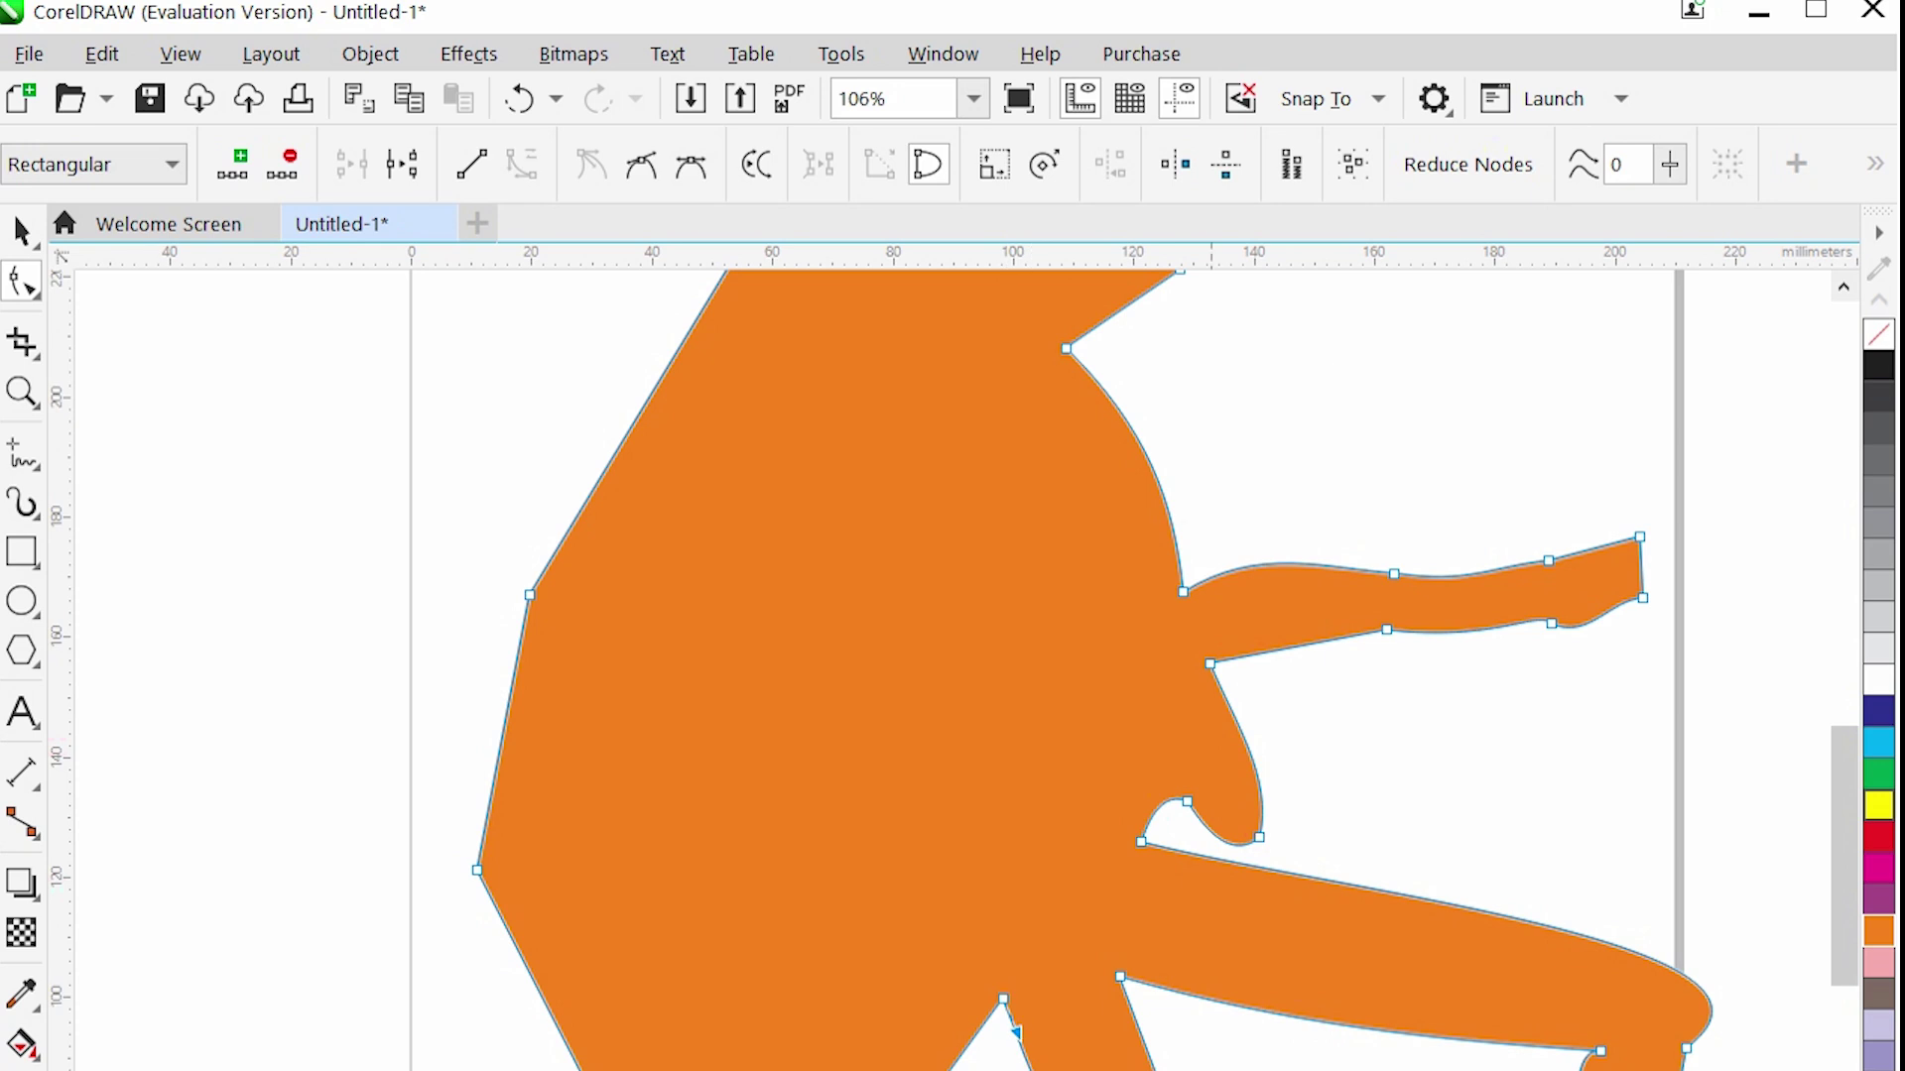
# Convert the rear leg's inner edge to a curve and shape it into a smooth S from the crotch downward.
pyautogui.scroll(-3, 992, 694)
pyautogui.rightClick(872, 1011)
pyautogui.click(970, 608)
pyautogui.moveTo(1049, 731); pyautogui.dragTo(1170, 799)
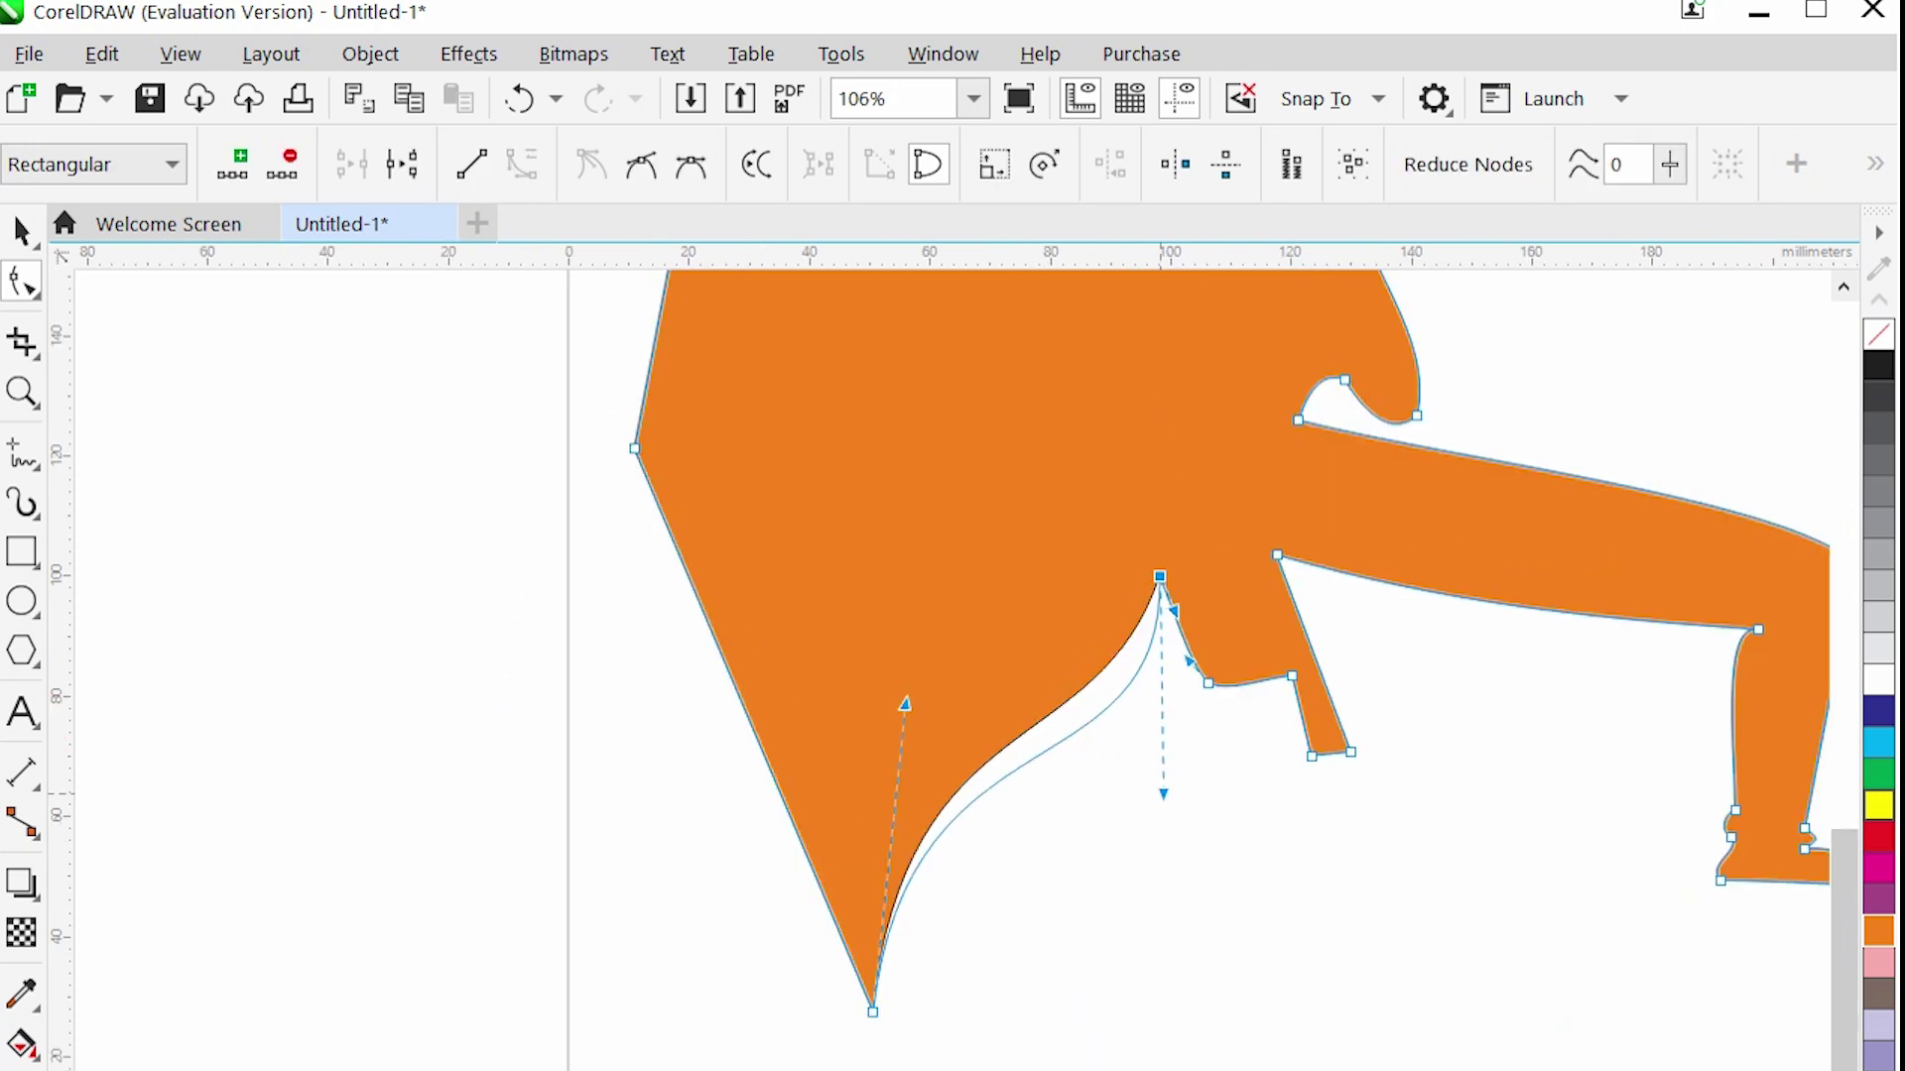
pyautogui.scroll(2, 992, 694)
pyautogui.moveTo(924, 1043); pyautogui.dragTo(912, 1066)
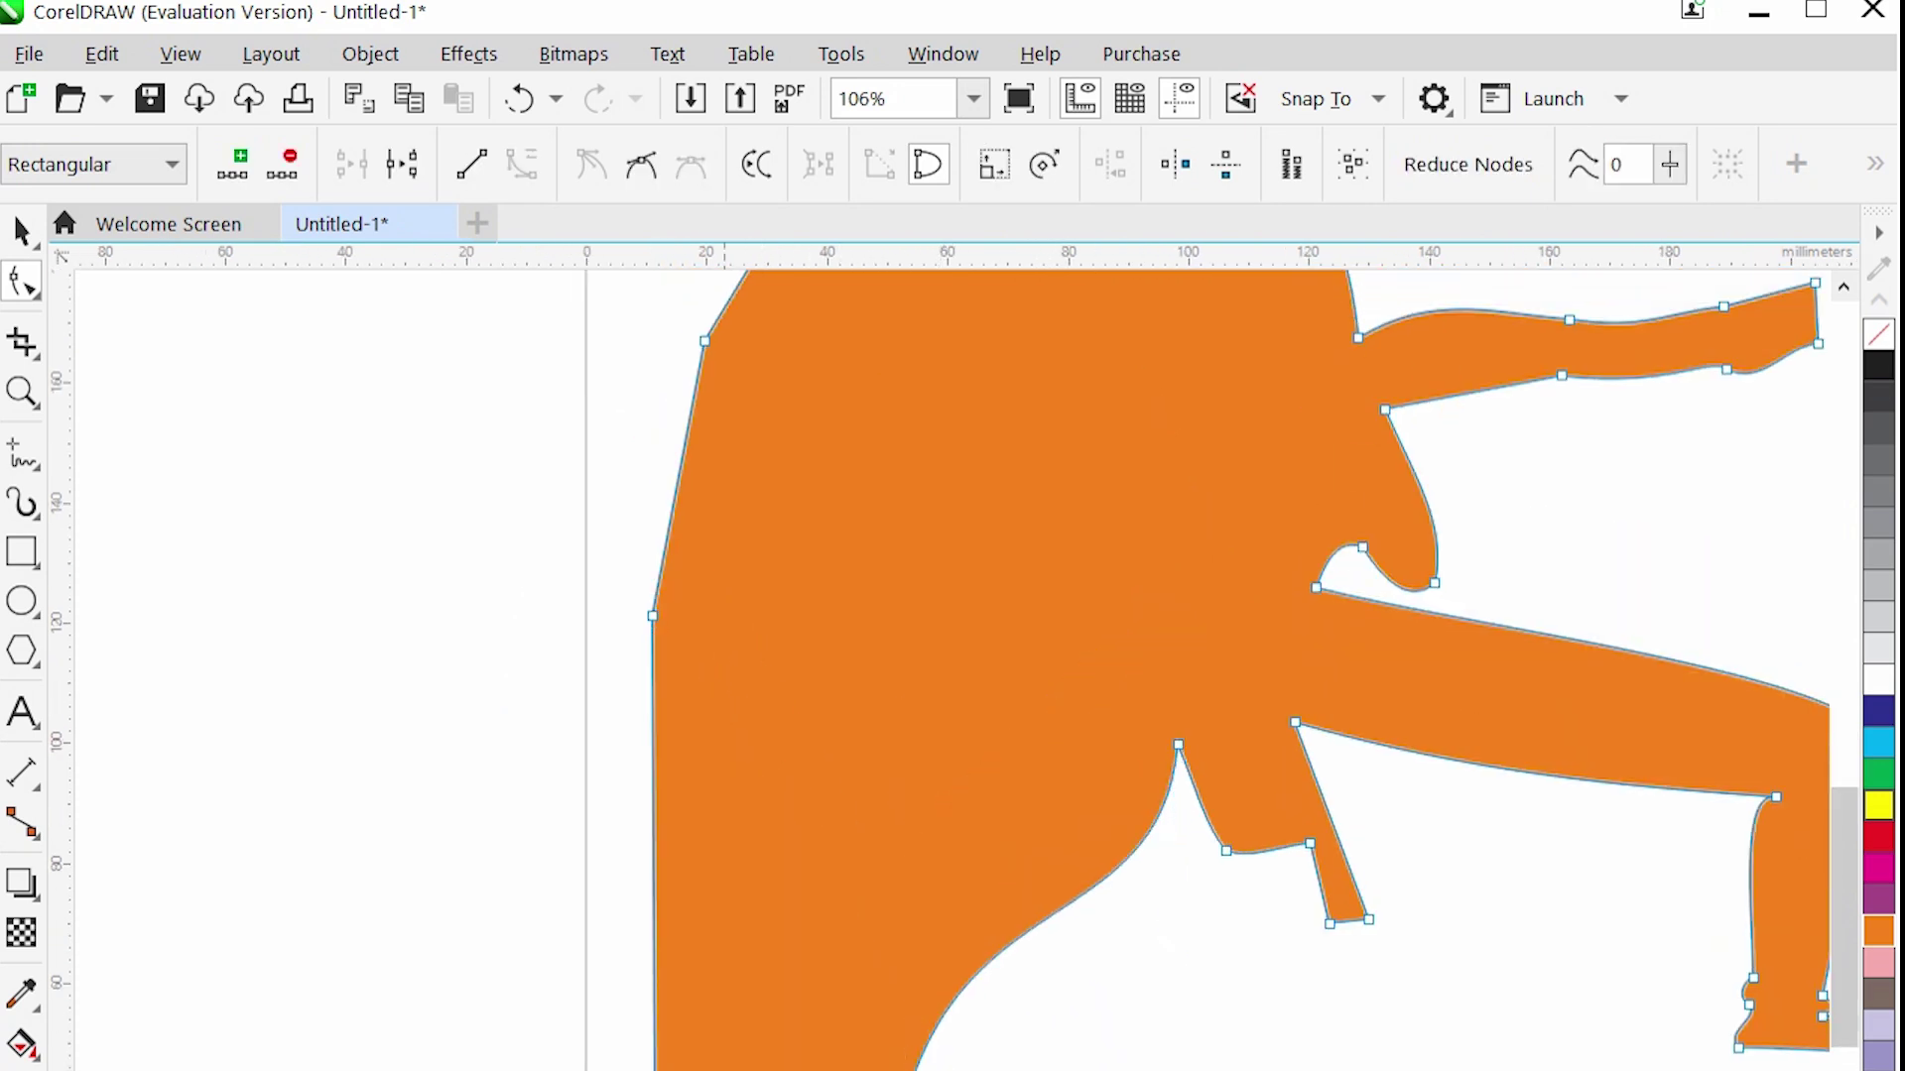
# Reposition nodes along the figure's lower back and rear leg to reshape the rear outline.
pyautogui.rightClick(654, 585)
pyautogui.press('Escape')
pyautogui.scroll(-2, 655, 794)
pyautogui.click(655, 964)
pyautogui.moveTo(655, 964); pyautogui.dragTo(574, 1042)
pyautogui.scroll(-2, 819, 694)
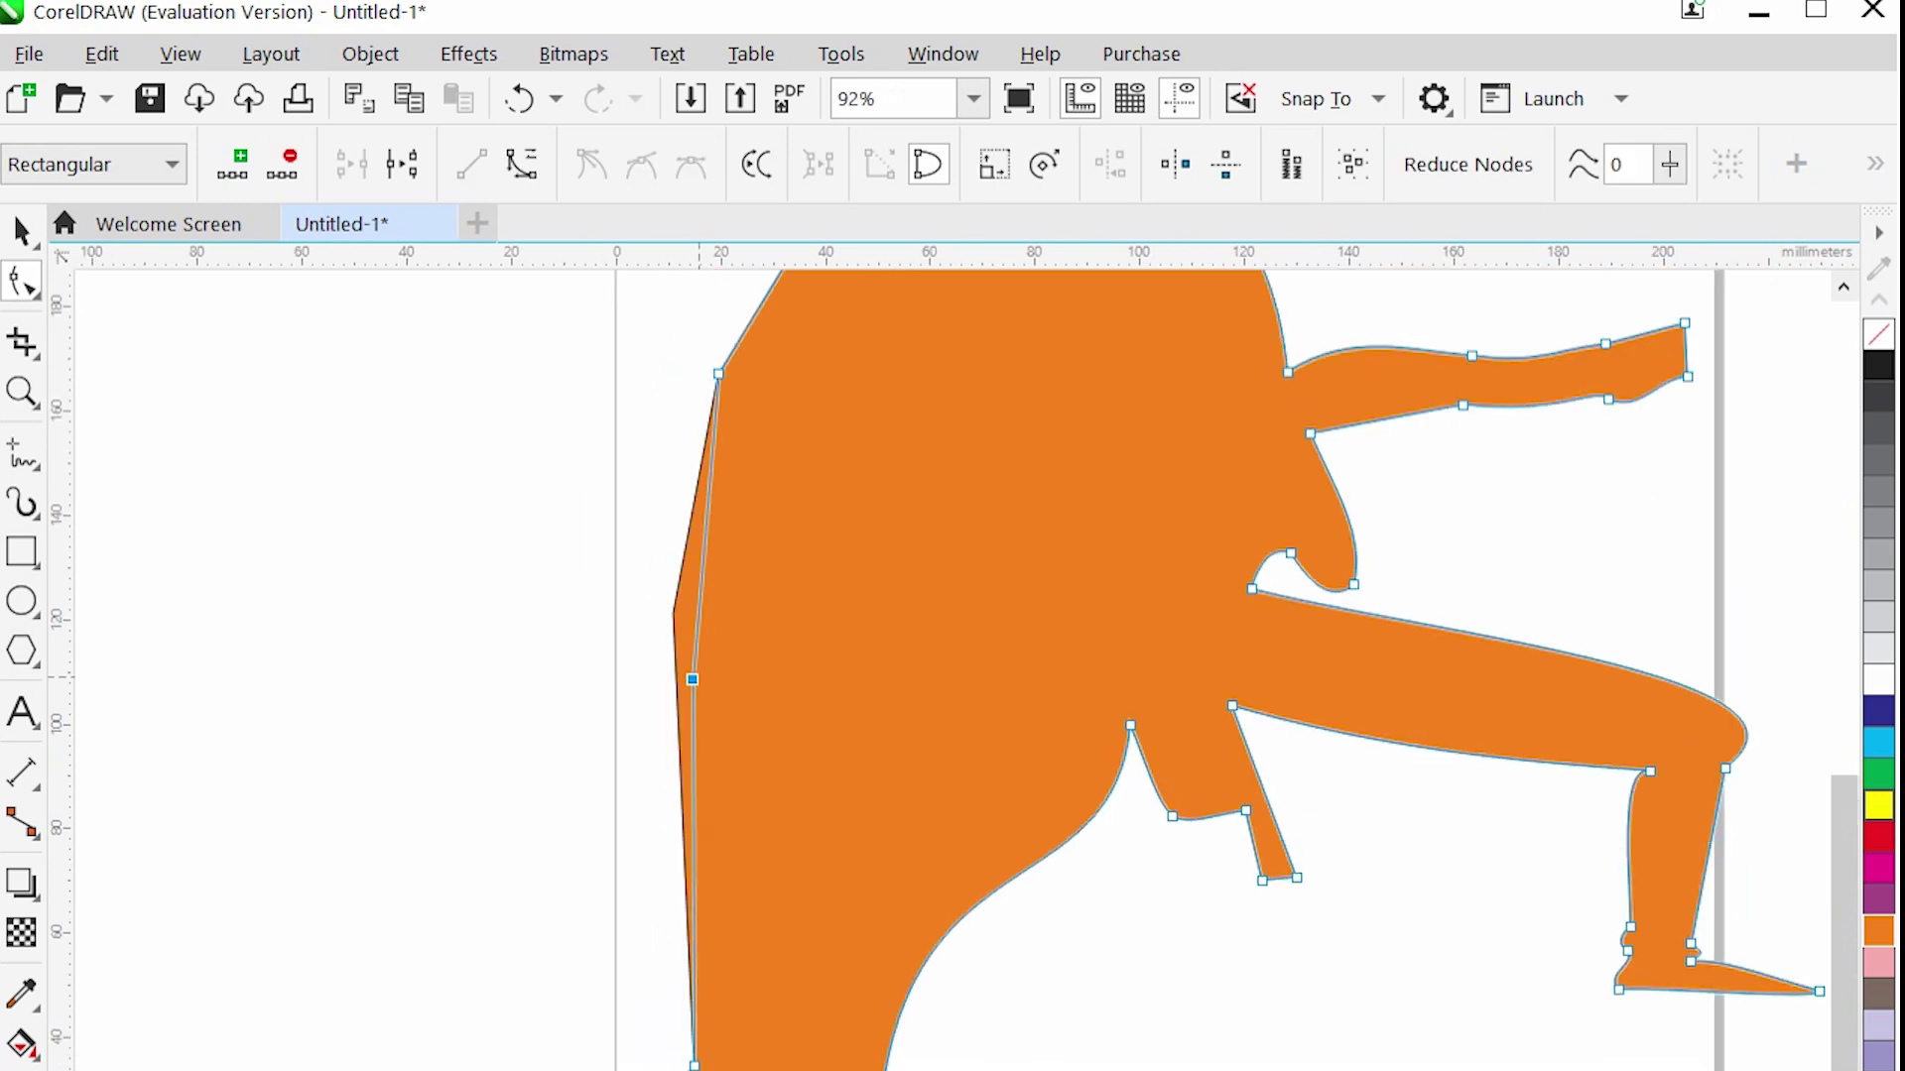
# Indent the waist above a rounded hip bump and convert the back segment above it to a curve.
pyautogui.scroll(-3, 893, 496)
pyautogui.scroll(1, 937, 429)
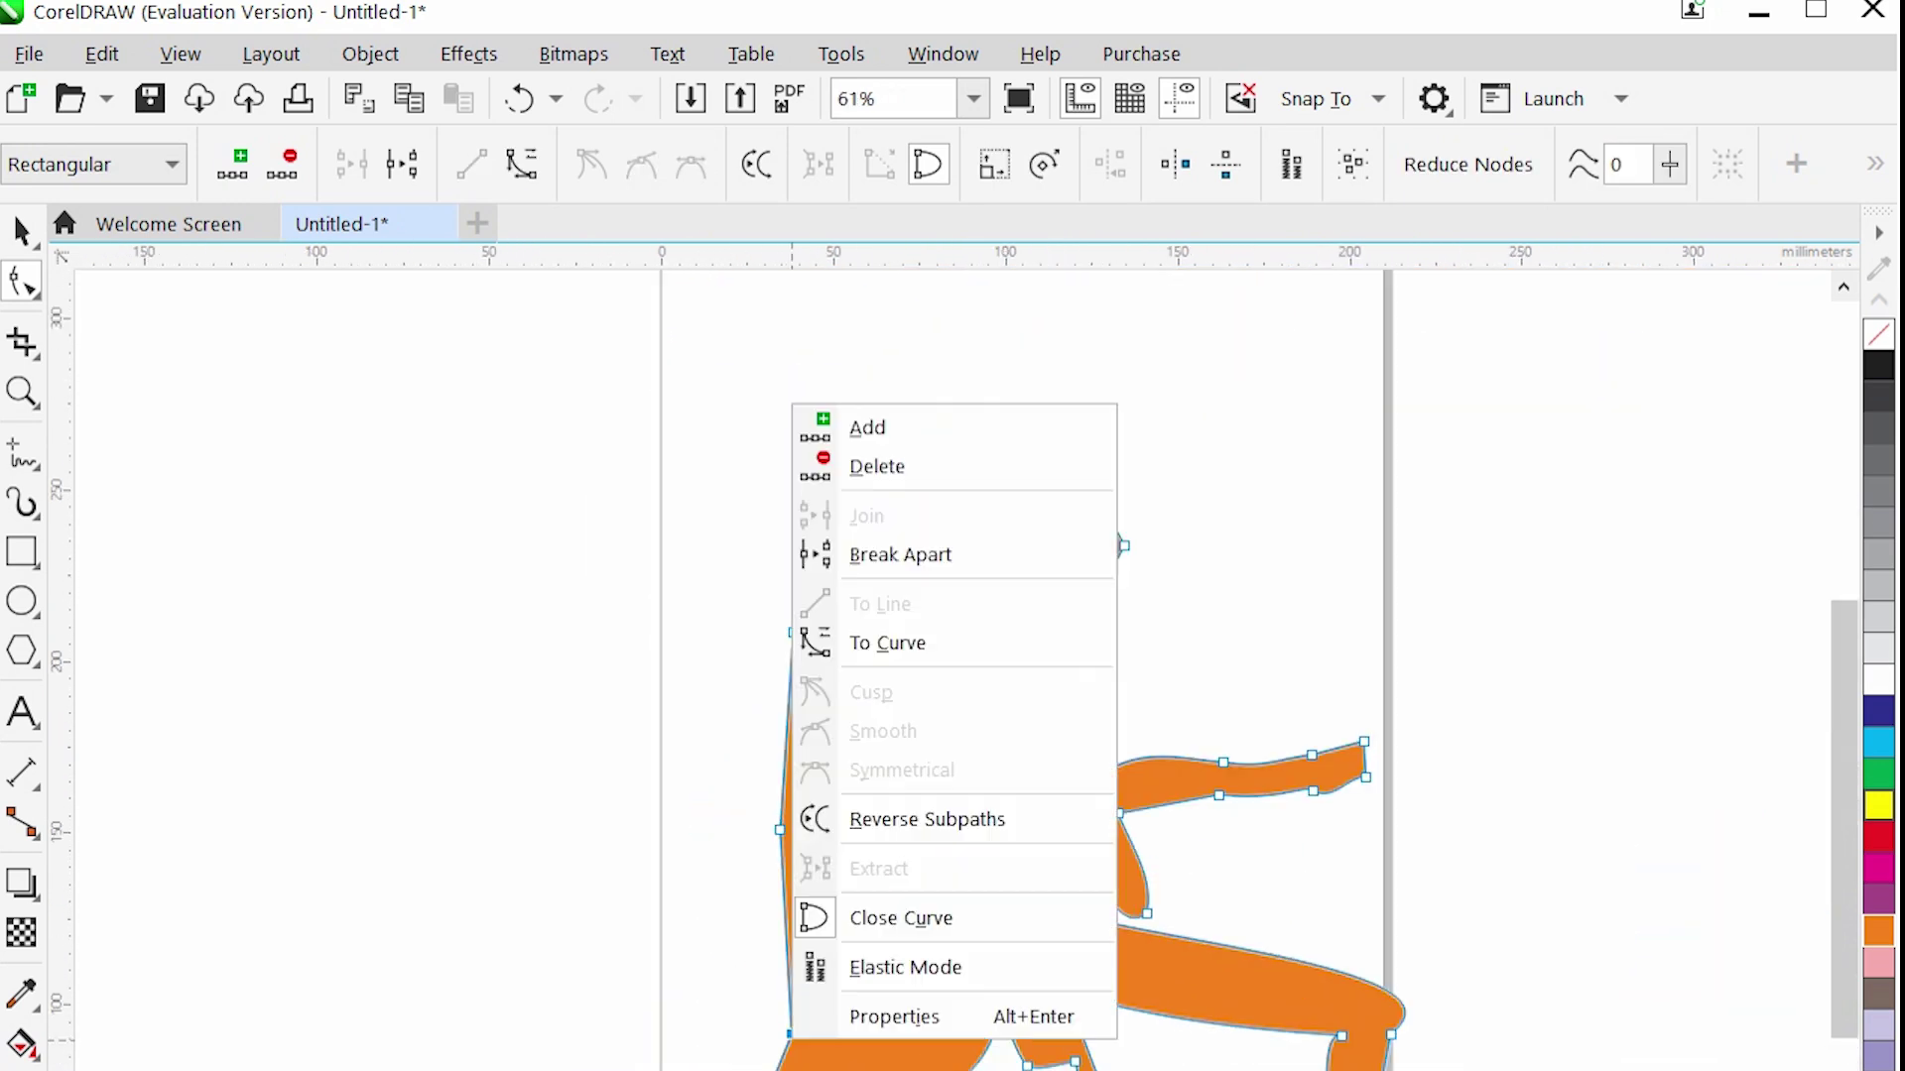
pyautogui.moveTo(765, 951); pyautogui.dragTo(816, 853)
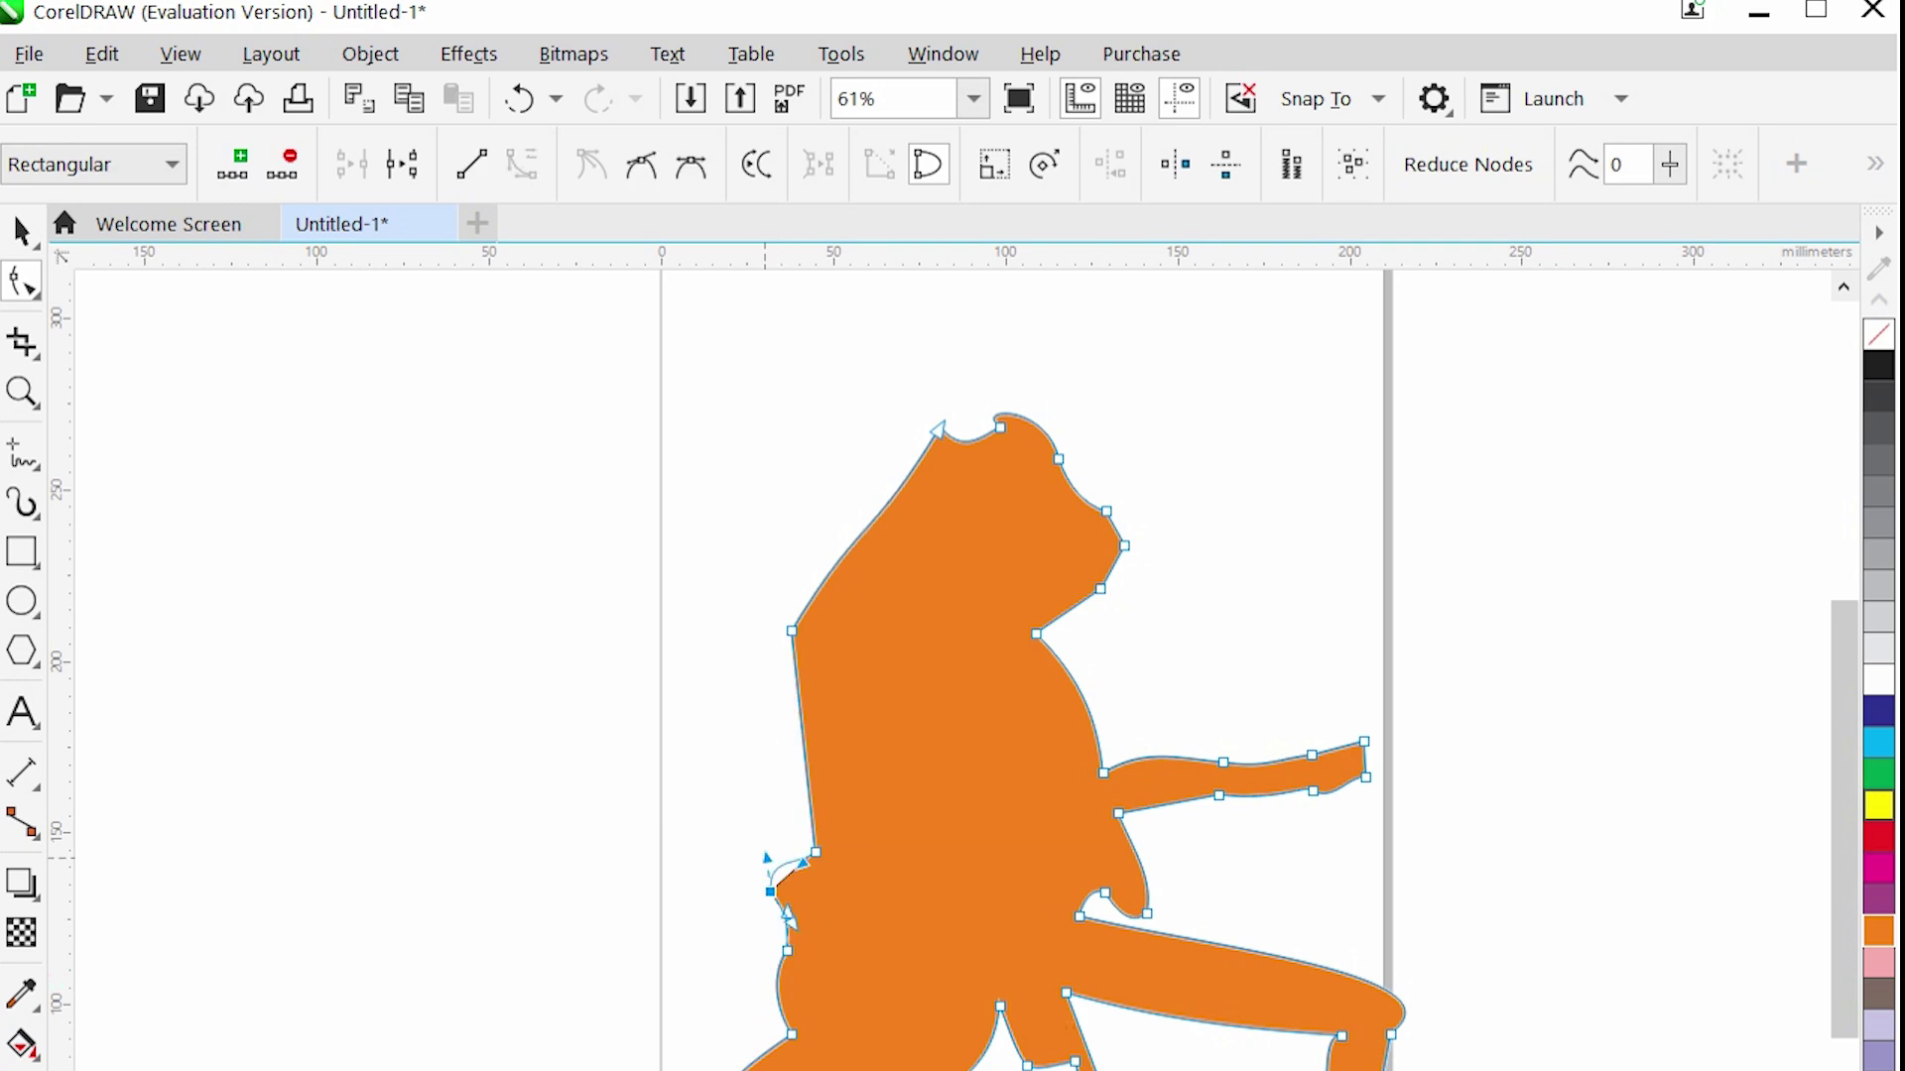
pyautogui.rightClick(772, 772)
pyautogui.click(843, 833)
# Add nodes at the back of the head and pull one outward to form a long, pointed hair lock.
pyautogui.scroll(3, 885, 655)
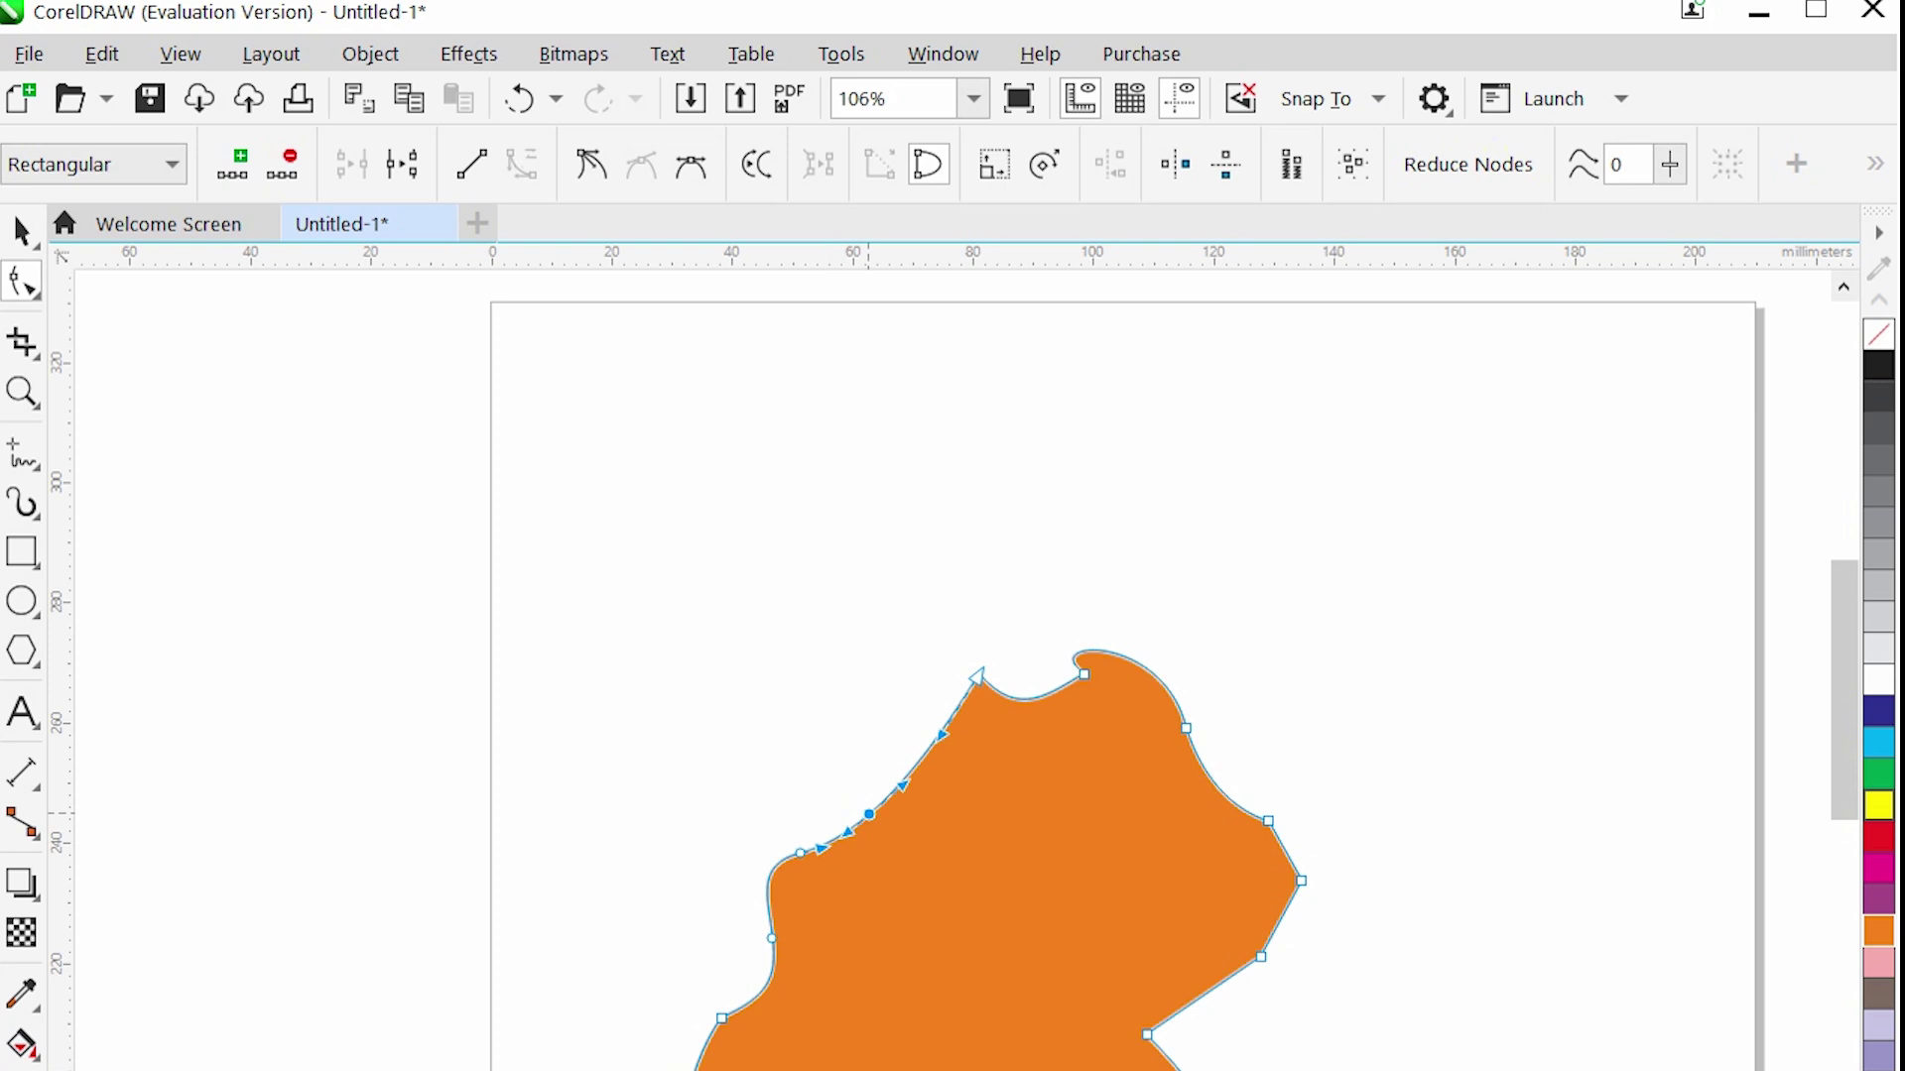
pyautogui.click(837, 837)
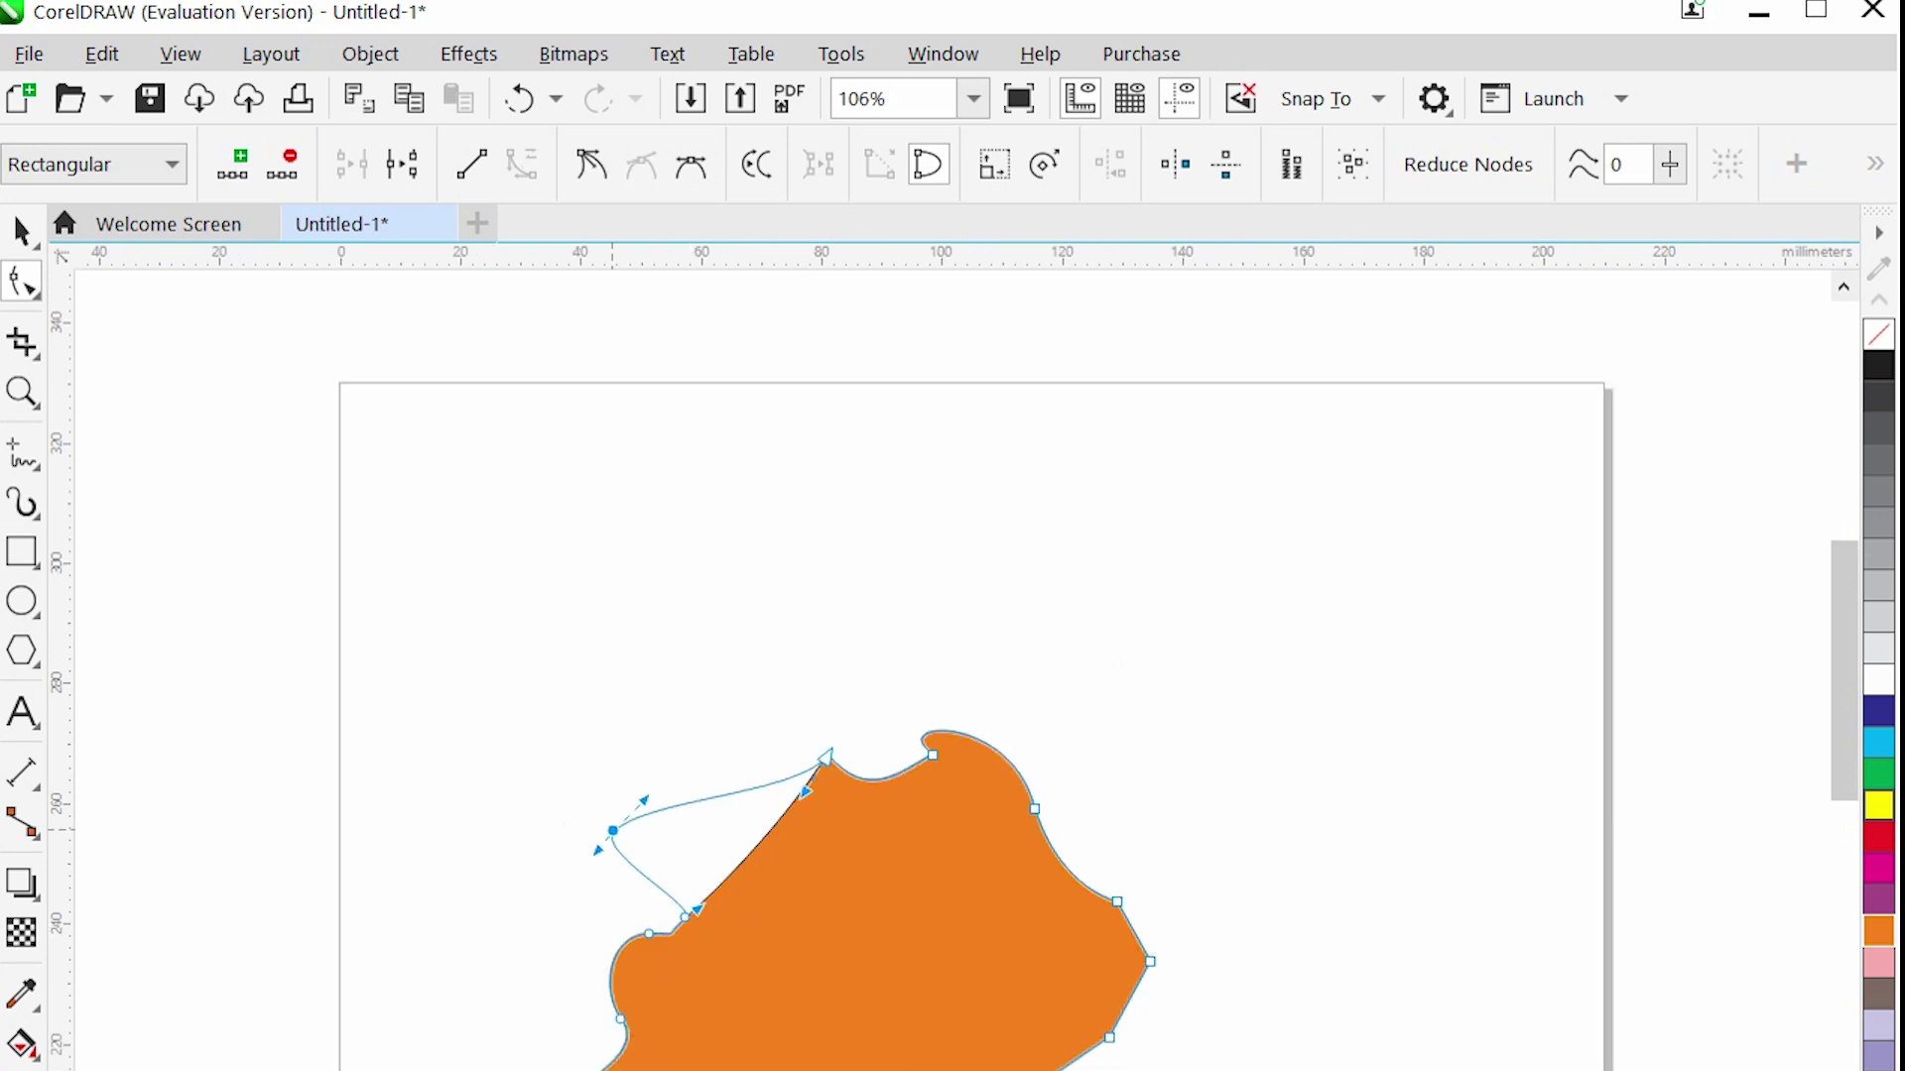
pyautogui.moveTo(619, 839); pyautogui.dragTo(612, 830)
pyautogui.moveTo(783, 824); pyautogui.dragTo(737, 813)
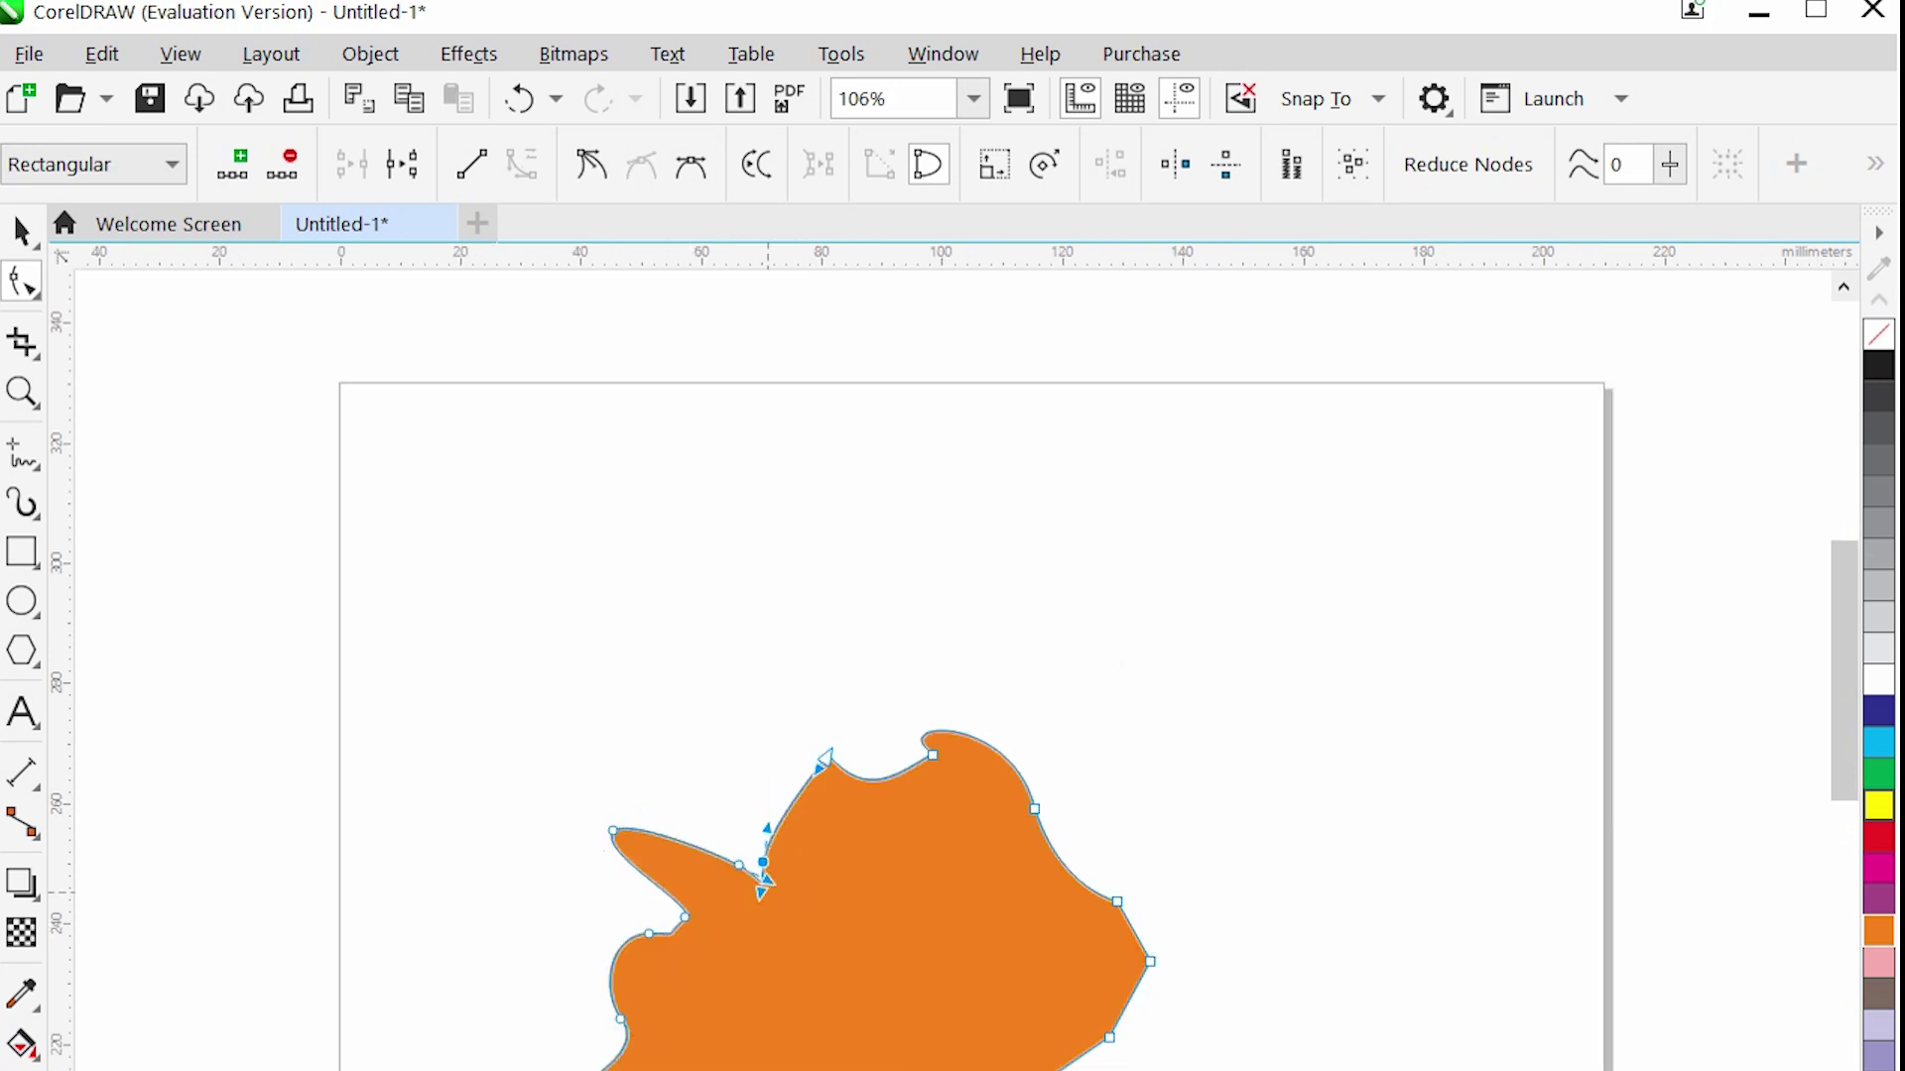
# Pull out a second hair lock above the first and shape jagged tips along it toward the crown.
pyautogui.moveTo(762, 862); pyautogui.dragTo(552, 695)
pyautogui.scroll(3, 777, 778)
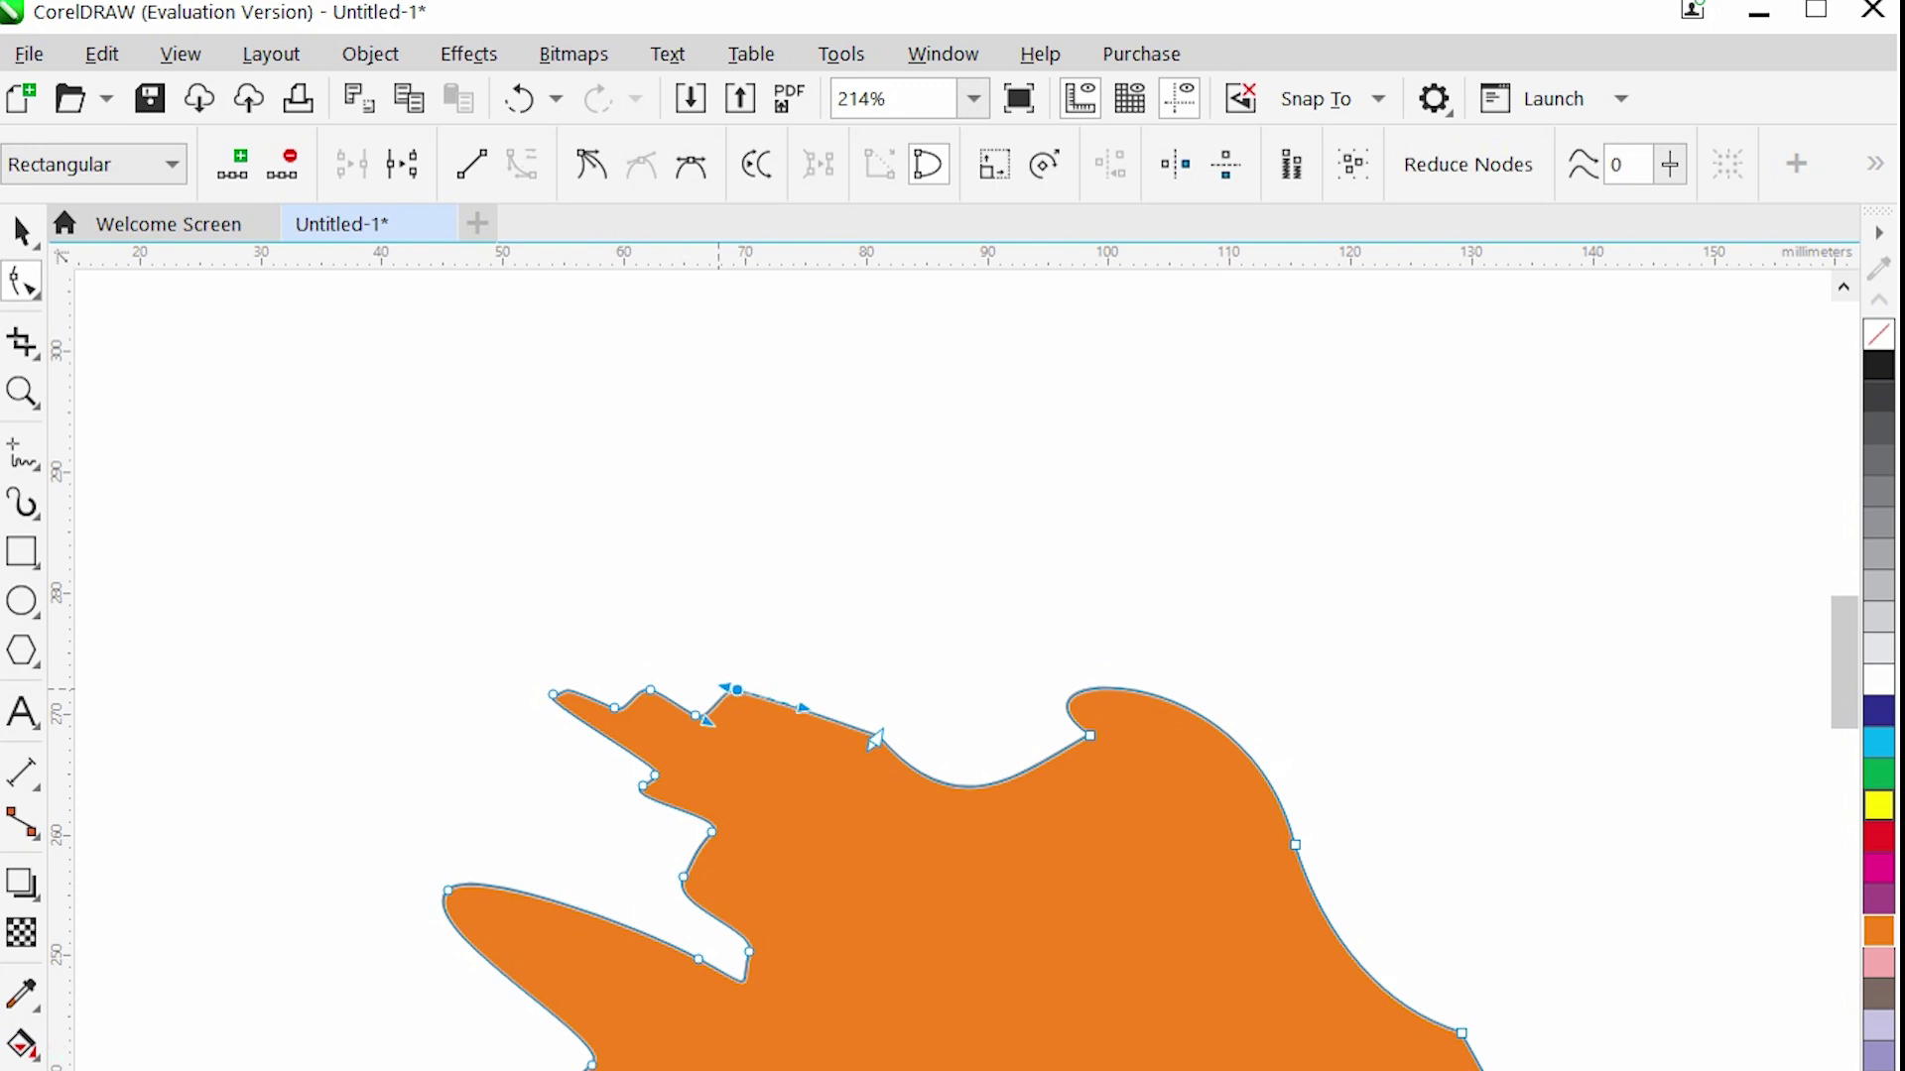
pyautogui.moveTo(737, 689); pyautogui.dragTo(751, 651)
pyautogui.moveTo(873, 739); pyautogui.dragTo(794, 682)
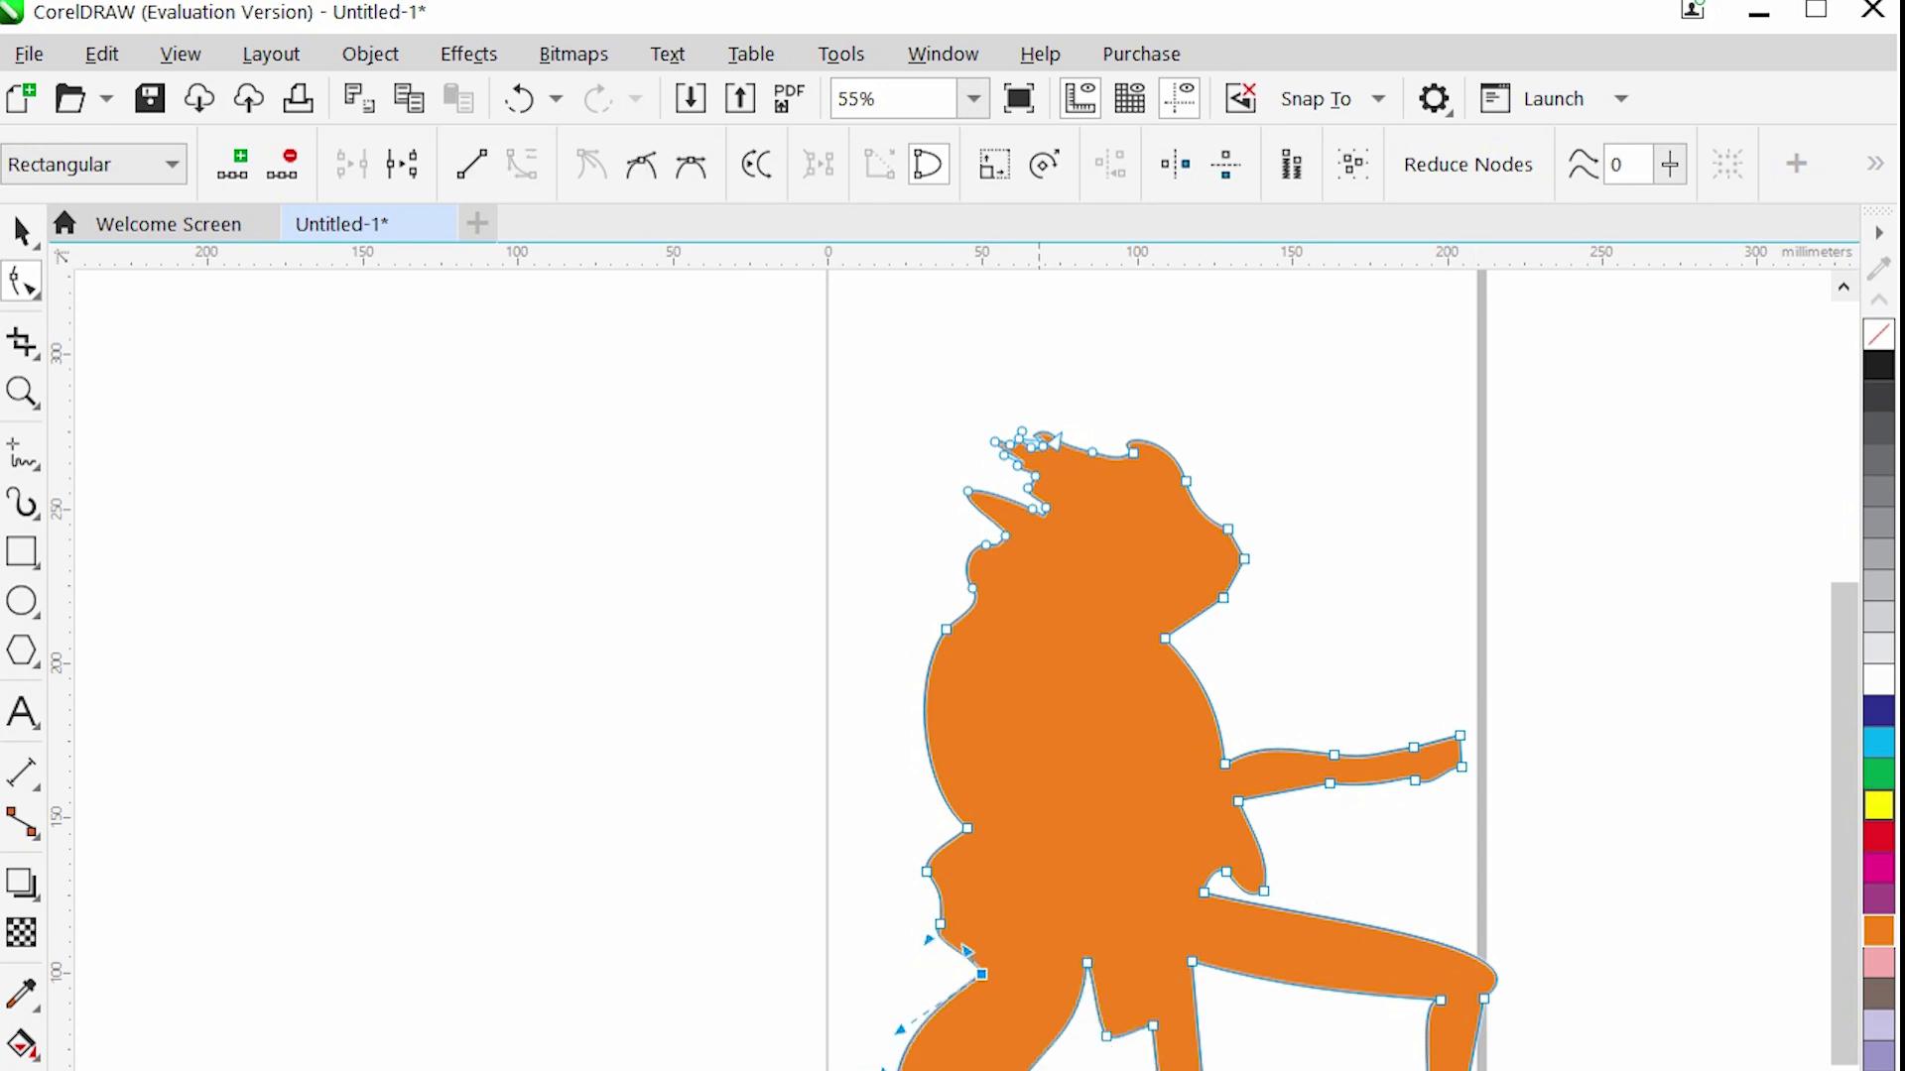
# Refine the tip of the long hair lock and adjust the small curl at the crown.
pyautogui.moveTo(968, 490); pyautogui.dragTo(971, 483)
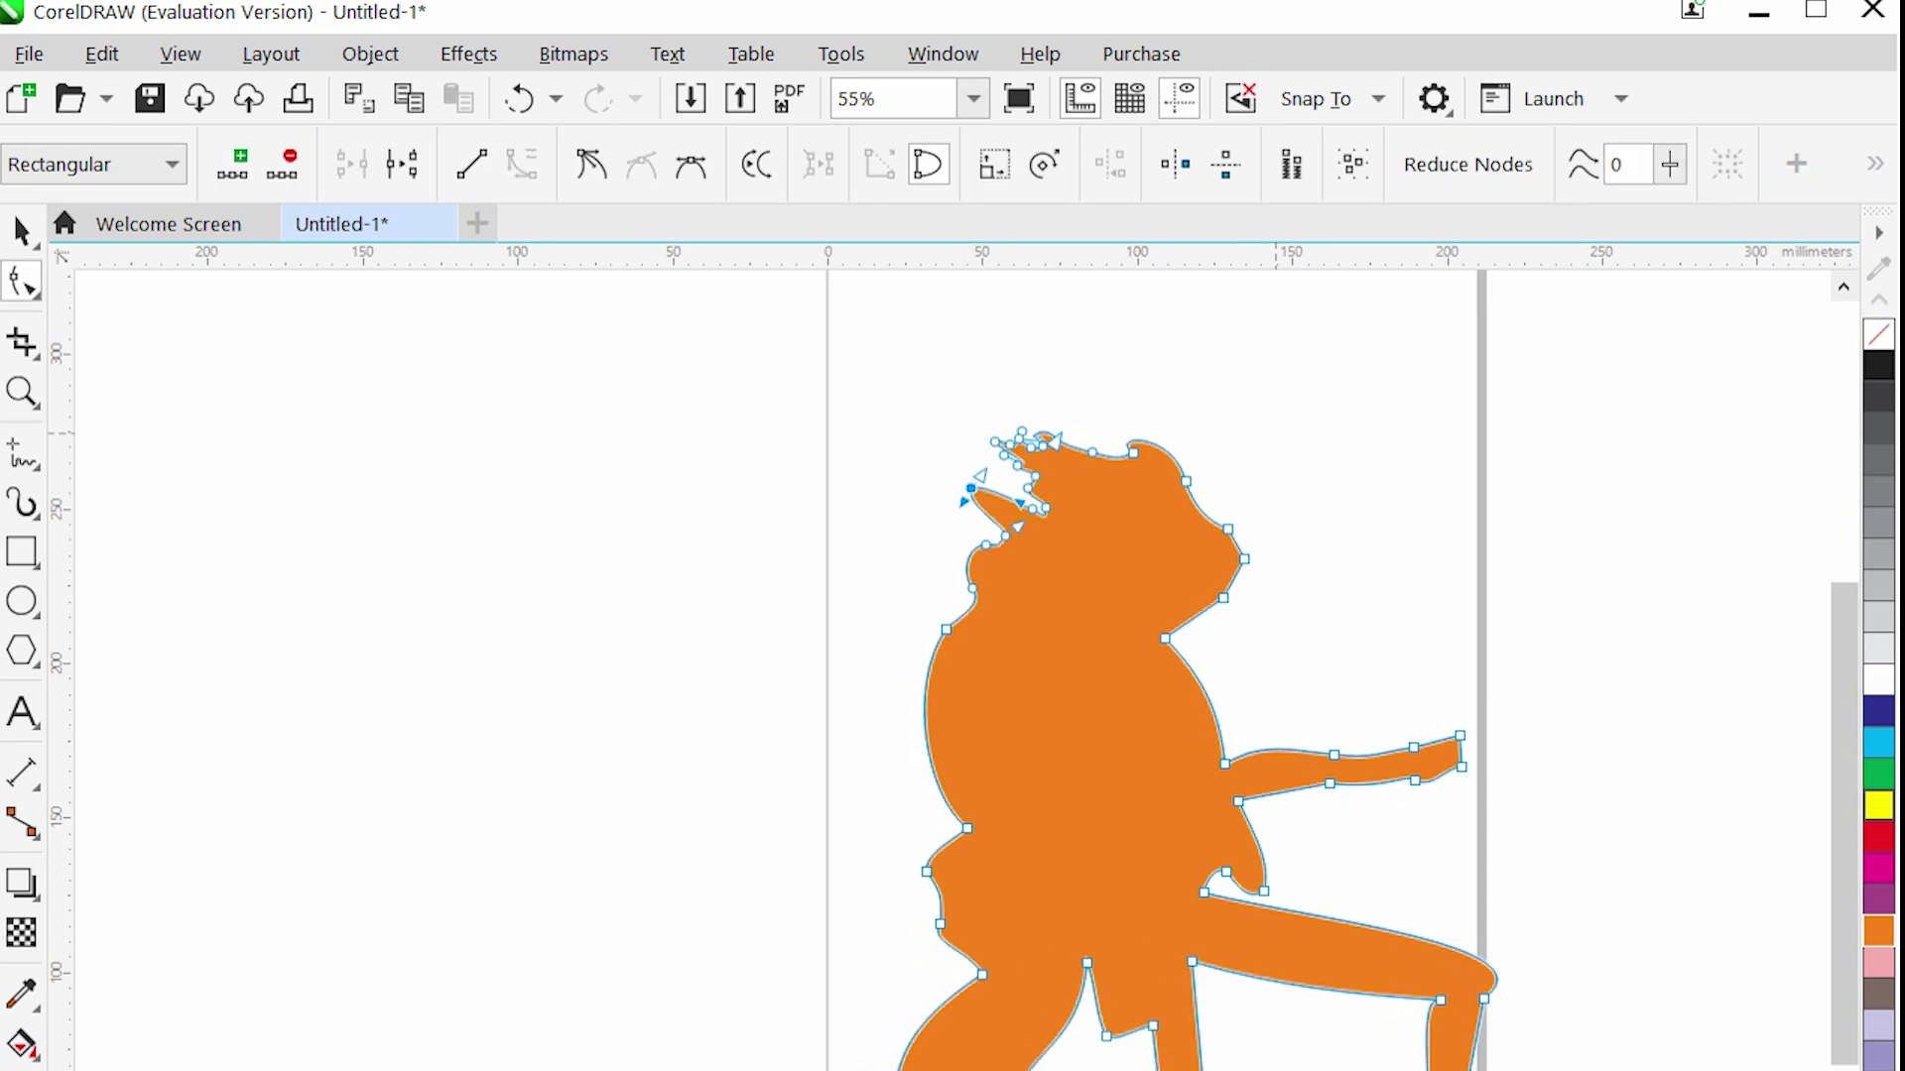
pyautogui.press('space')
pyautogui.press('Escape')
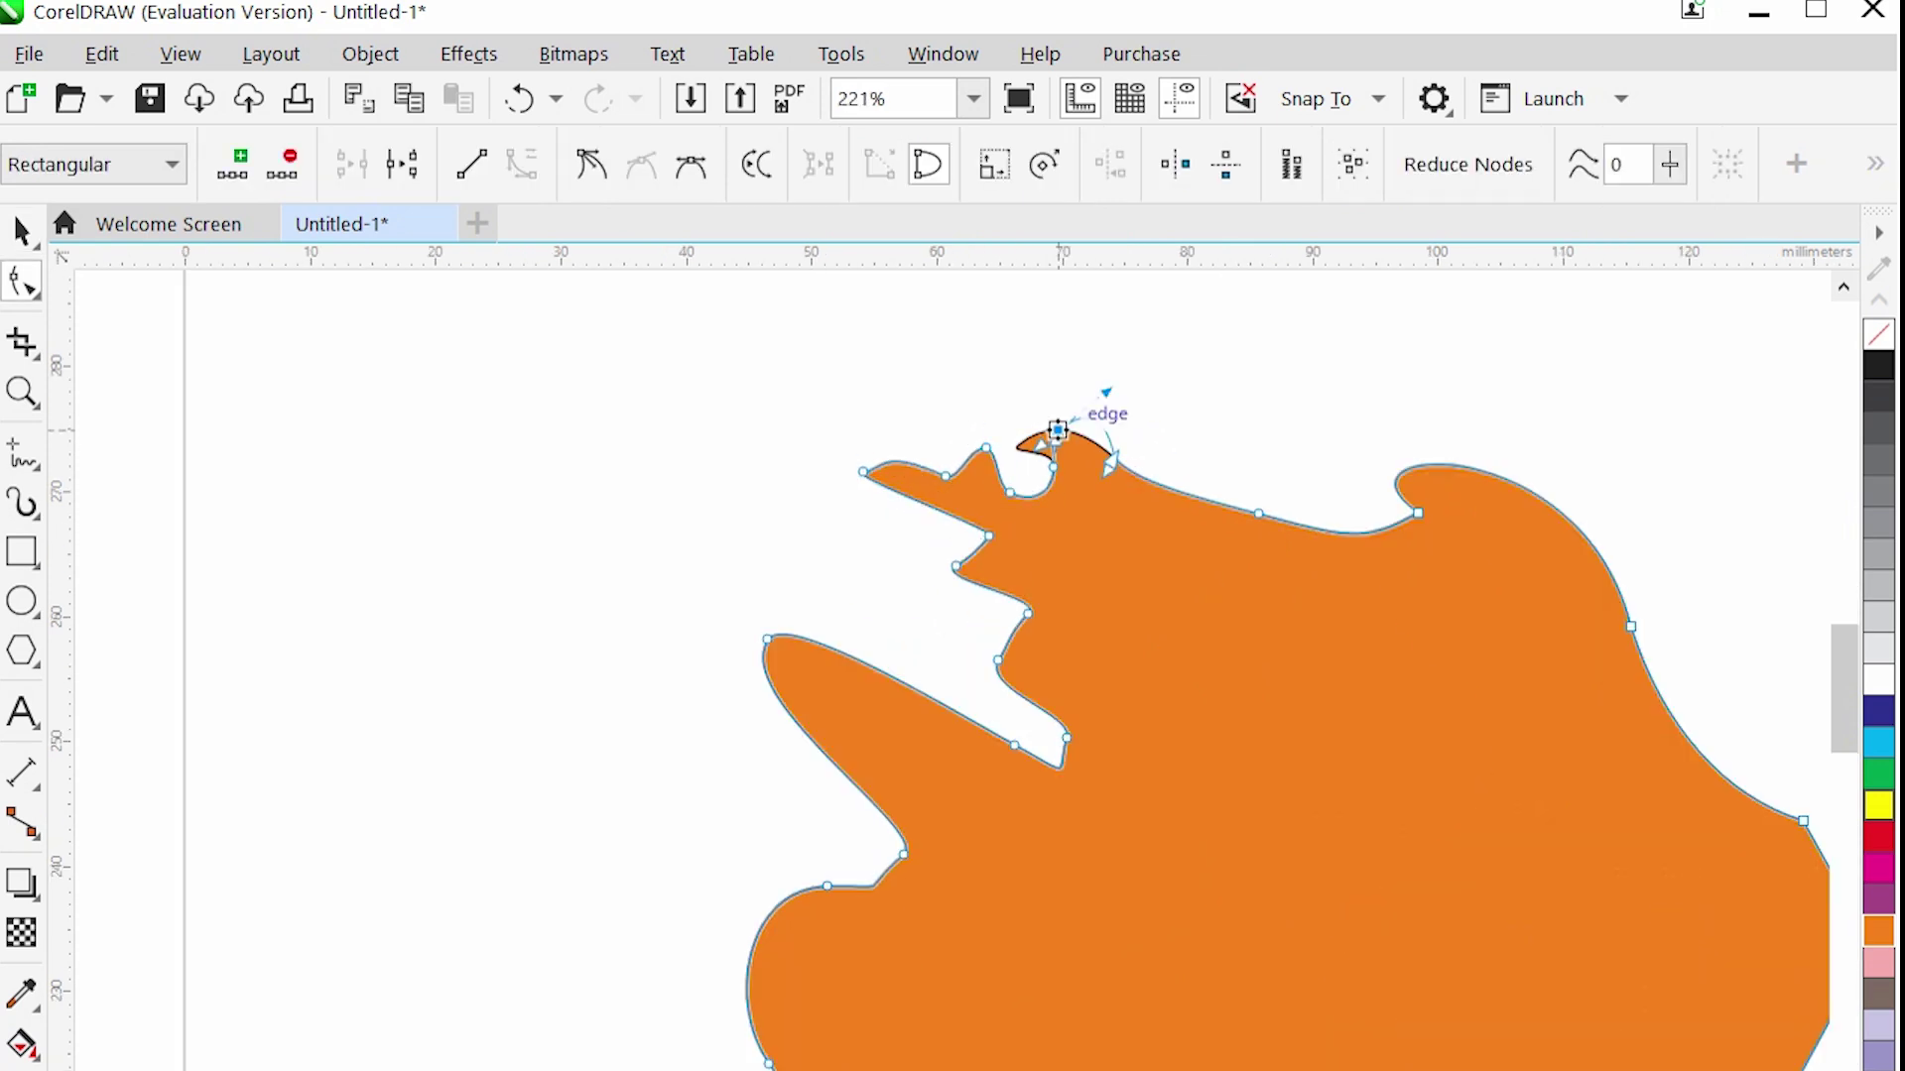
pyautogui.moveTo(1058, 429); pyautogui.dragTo(1060, 495)
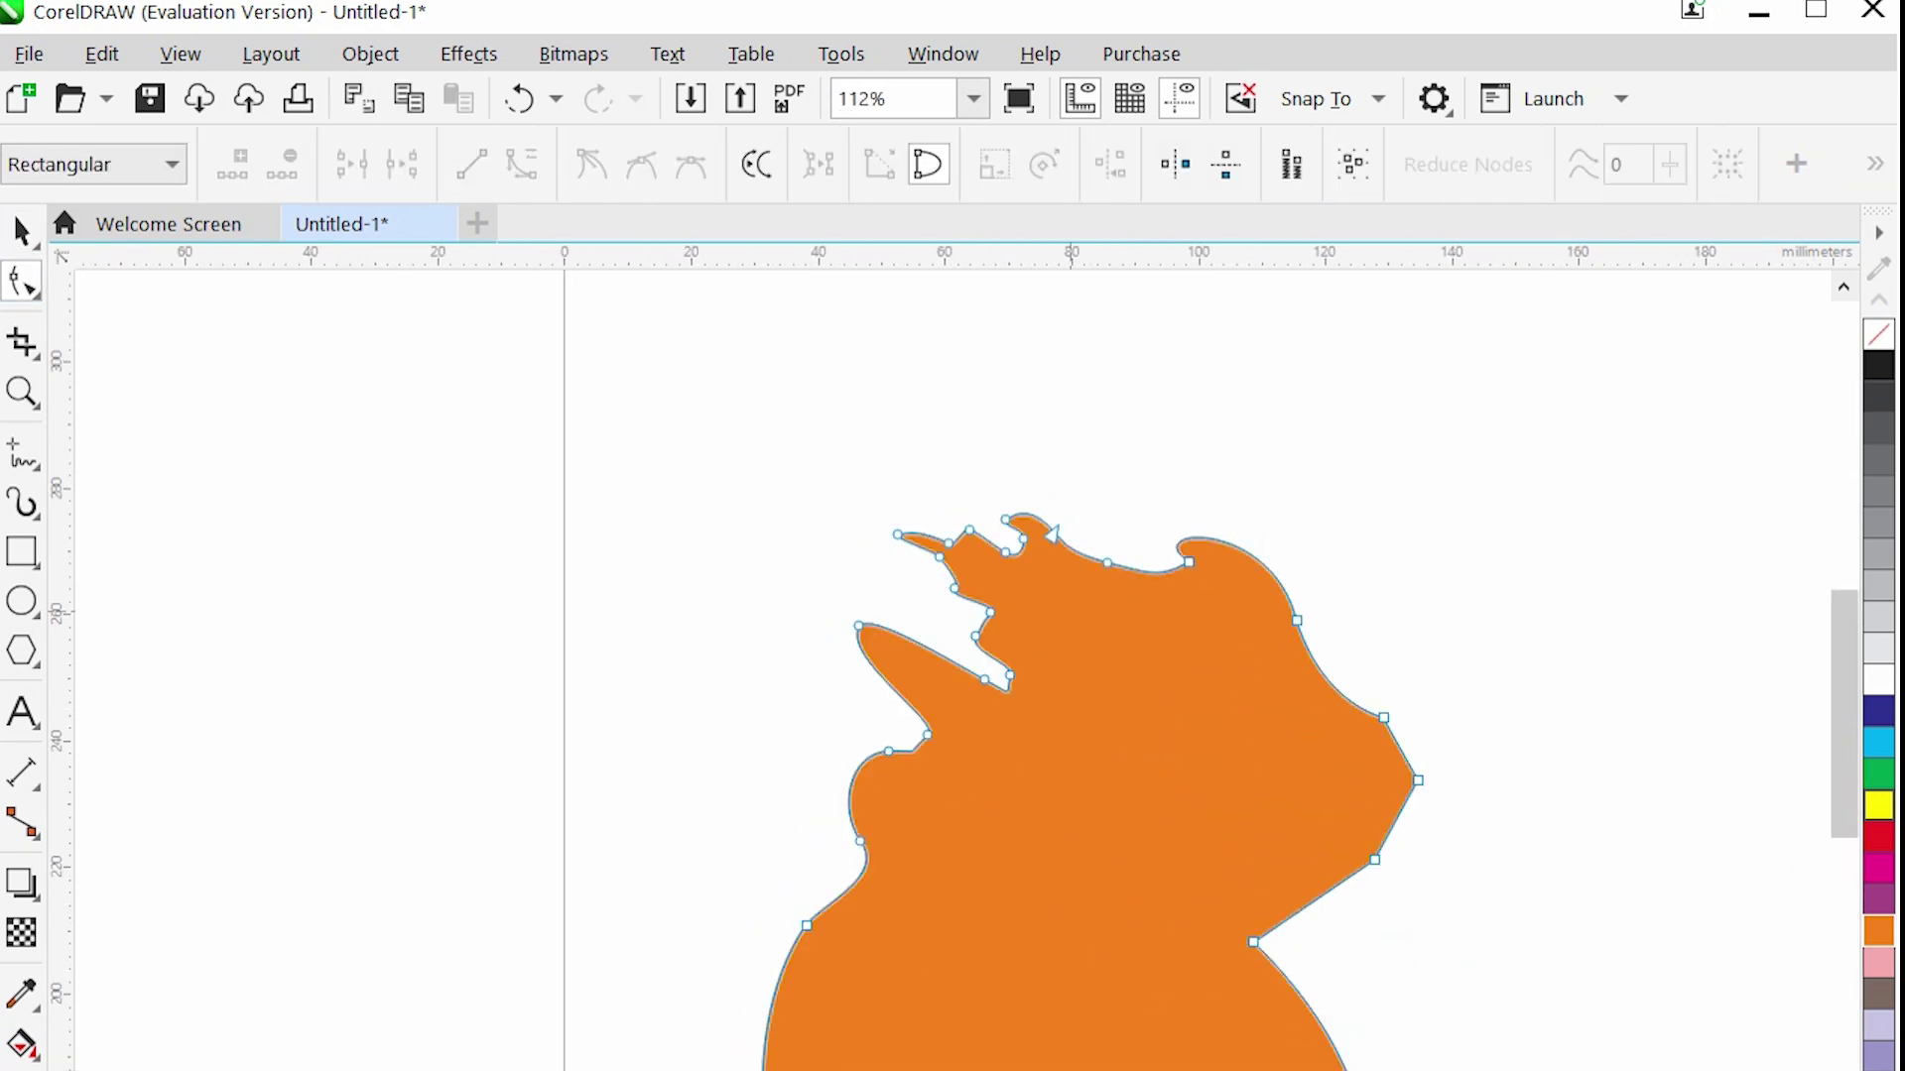
# Reshape the nape into a small curl with an inward neck curve and adjust the long hair lock's tip.
pyautogui.hotkey('shift', 'F11')
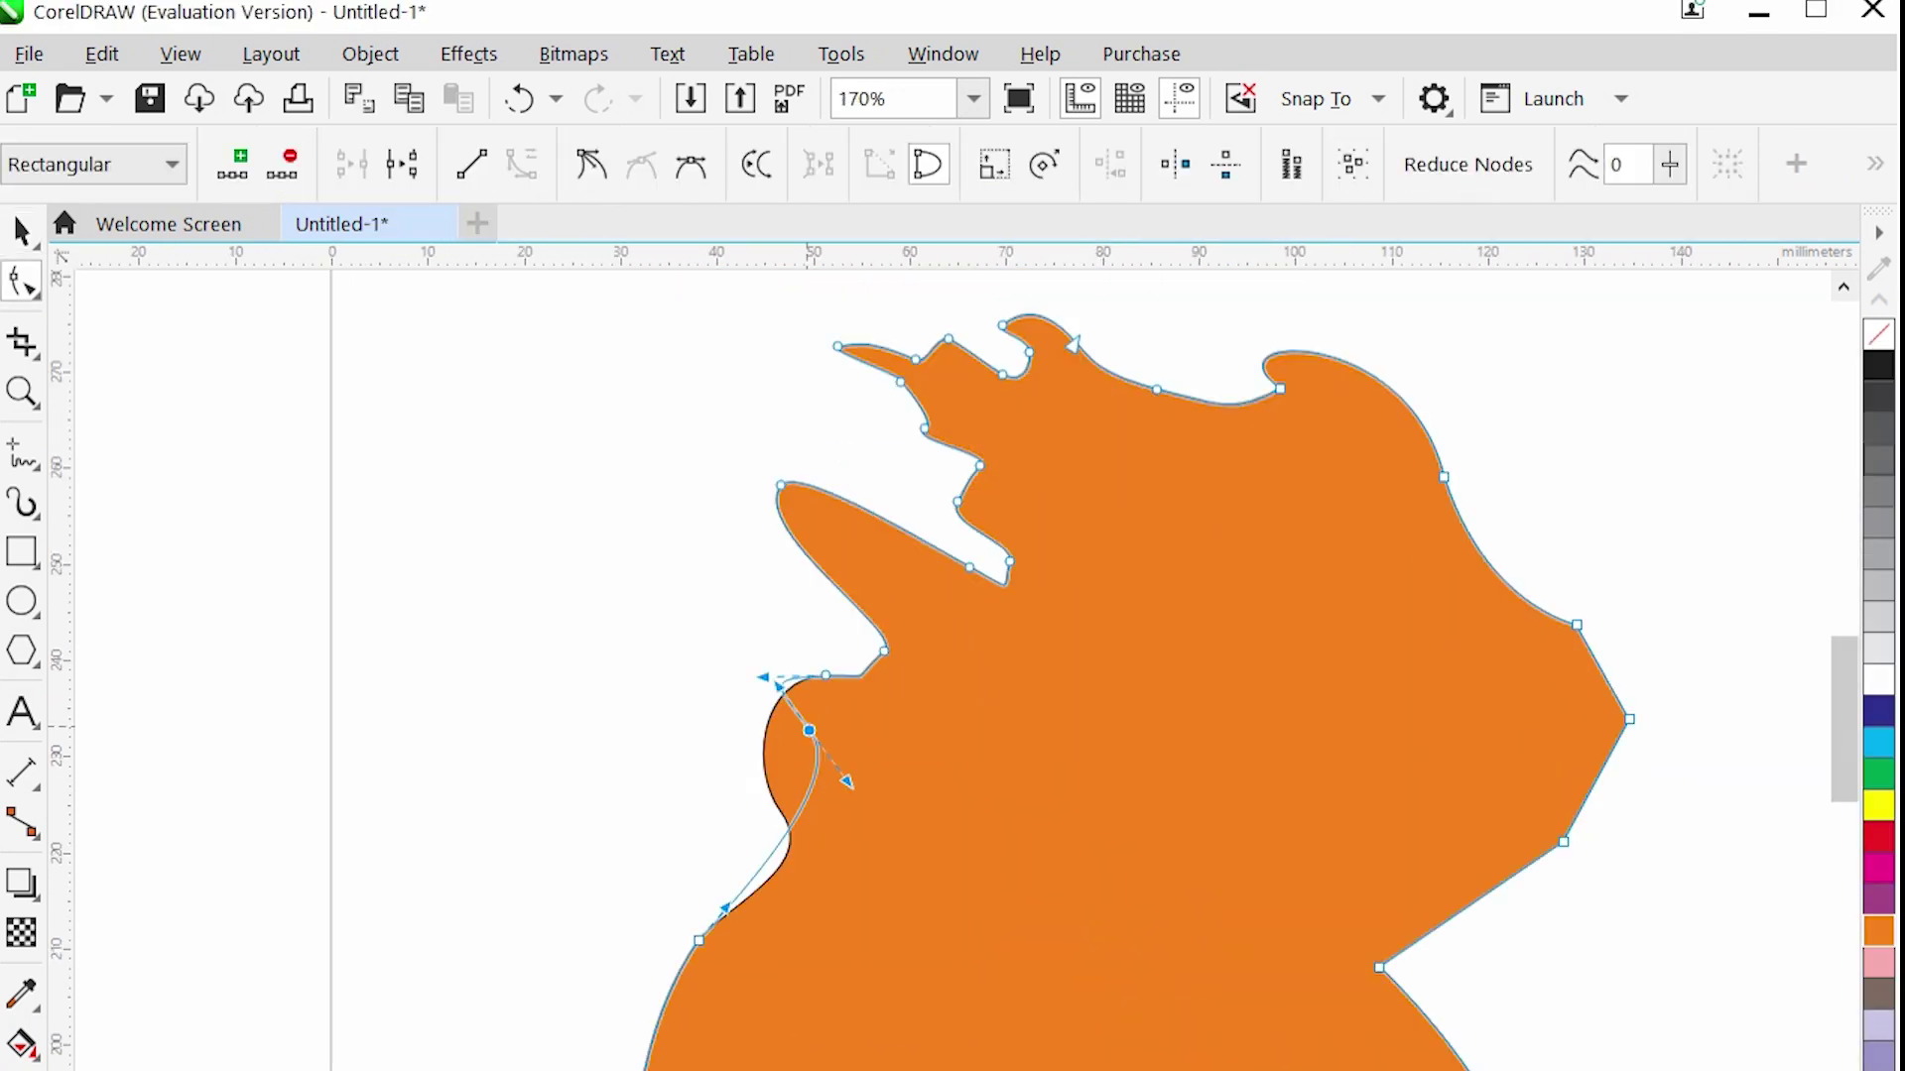
pyautogui.moveTo(780, 685); pyautogui.dragTo(751, 673)
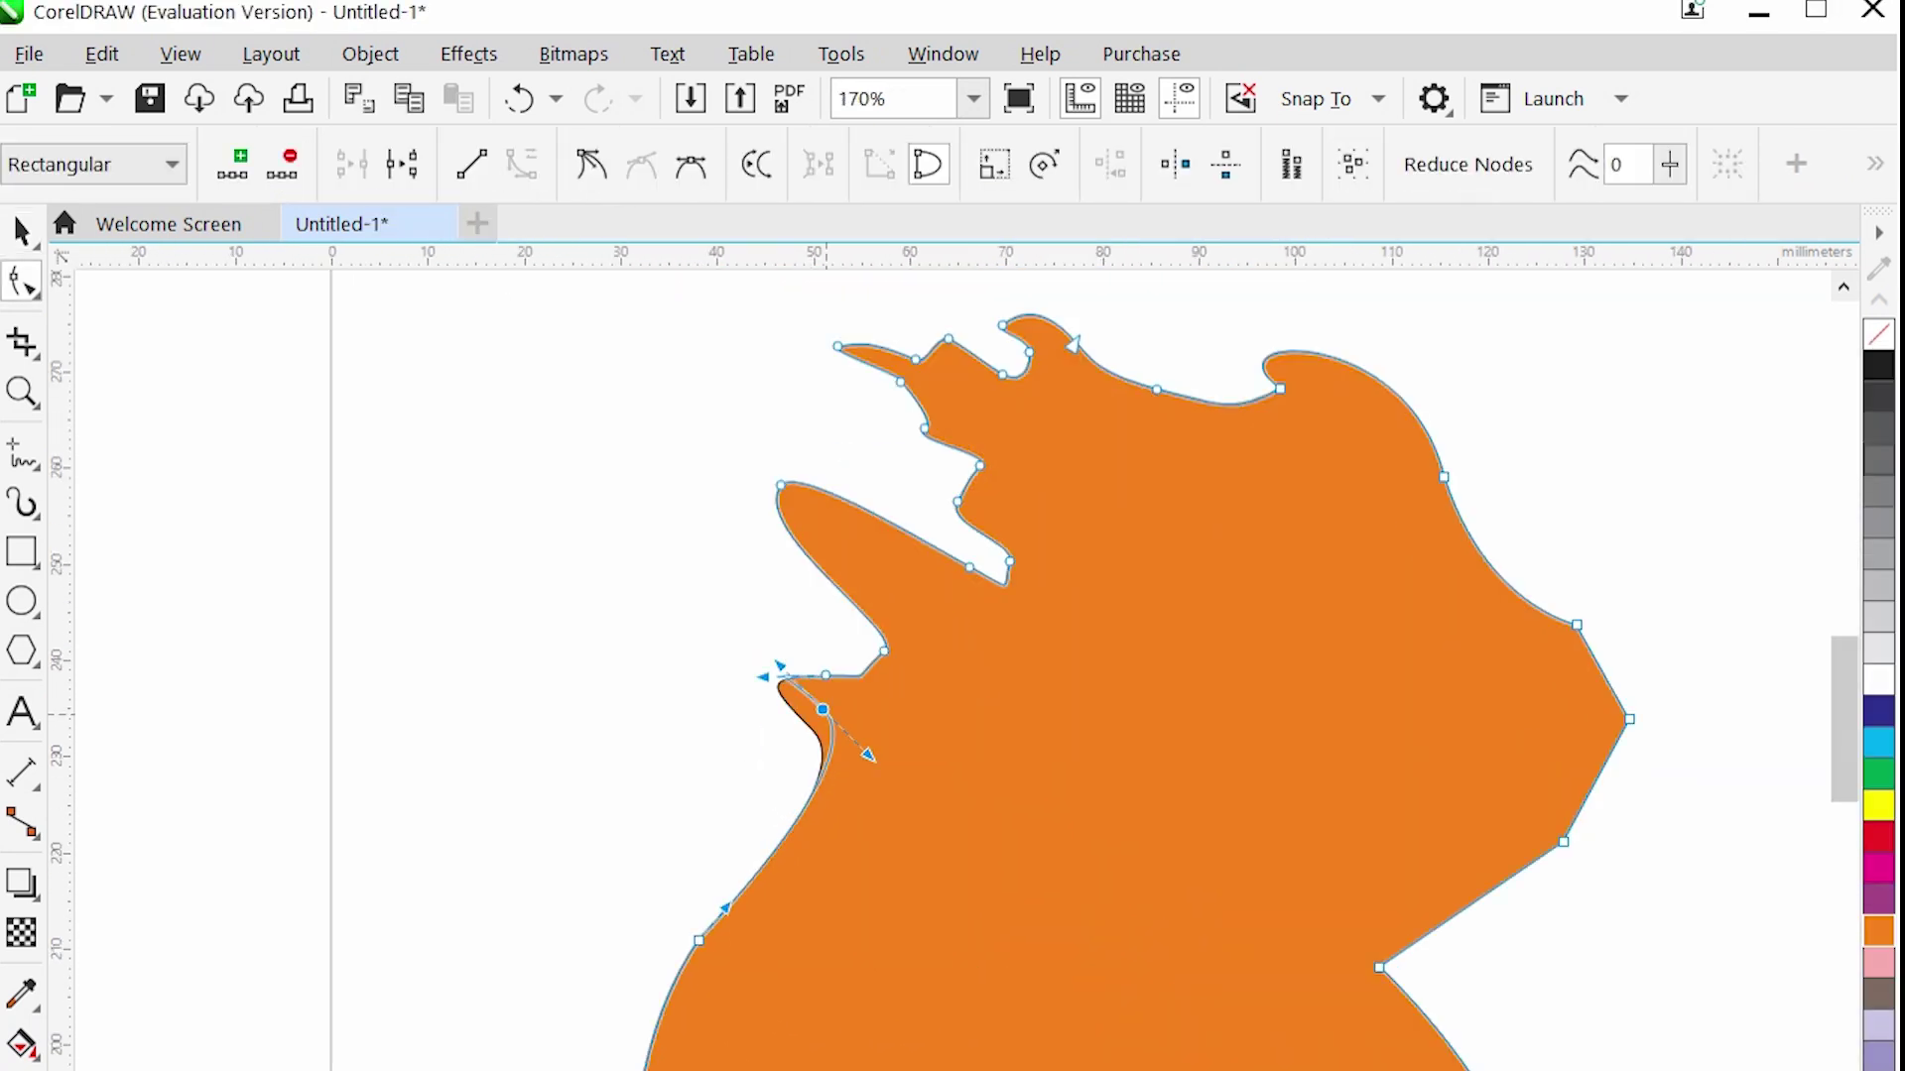
pyautogui.scroll(5, 952, 655)
pyautogui.click(762, 672)
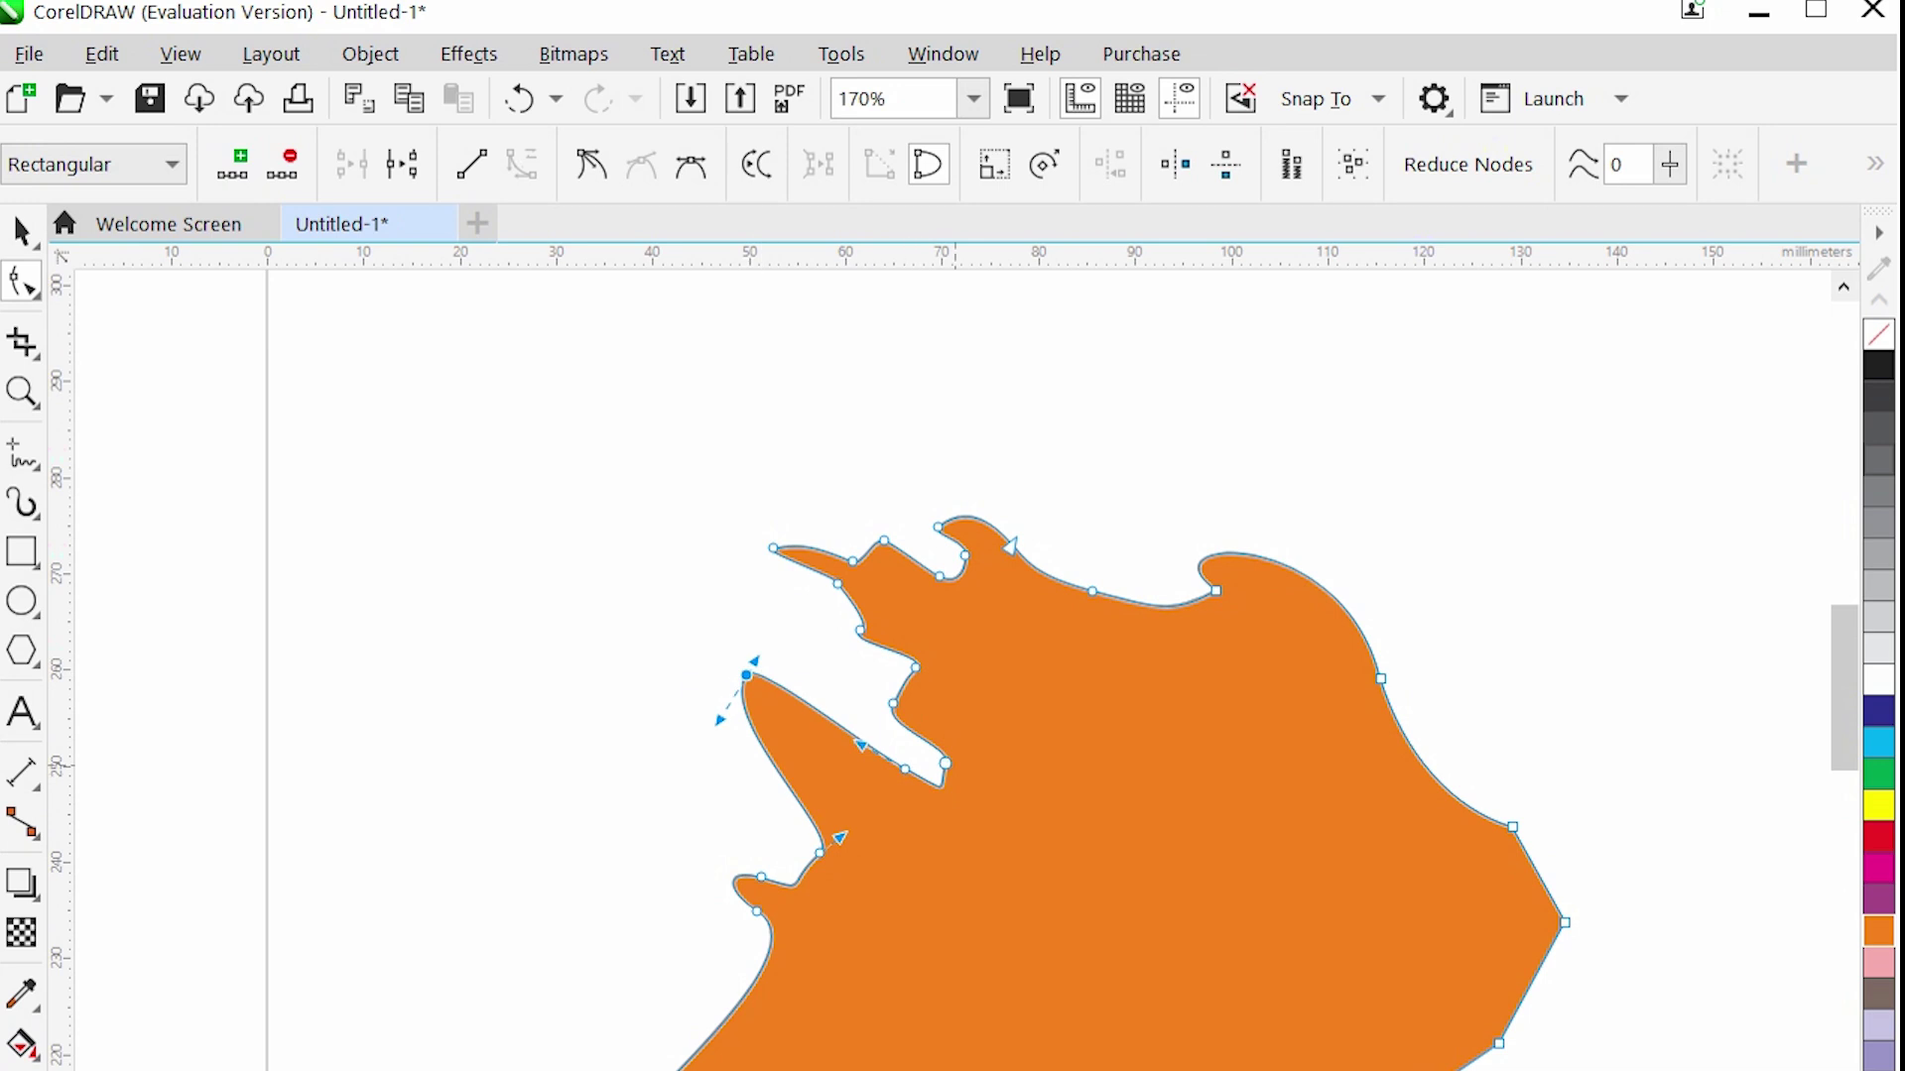
# Delete the nodes forming the jagged tips and small curls along the crown and beneath the upper hair lock.
pyautogui.moveTo(859, 631); pyautogui.dragTo(864, 640)
pyautogui.scroll(2, 1250, 794)
pyautogui.press('Delete')
pyautogui.scroll(2, 1250, 793)
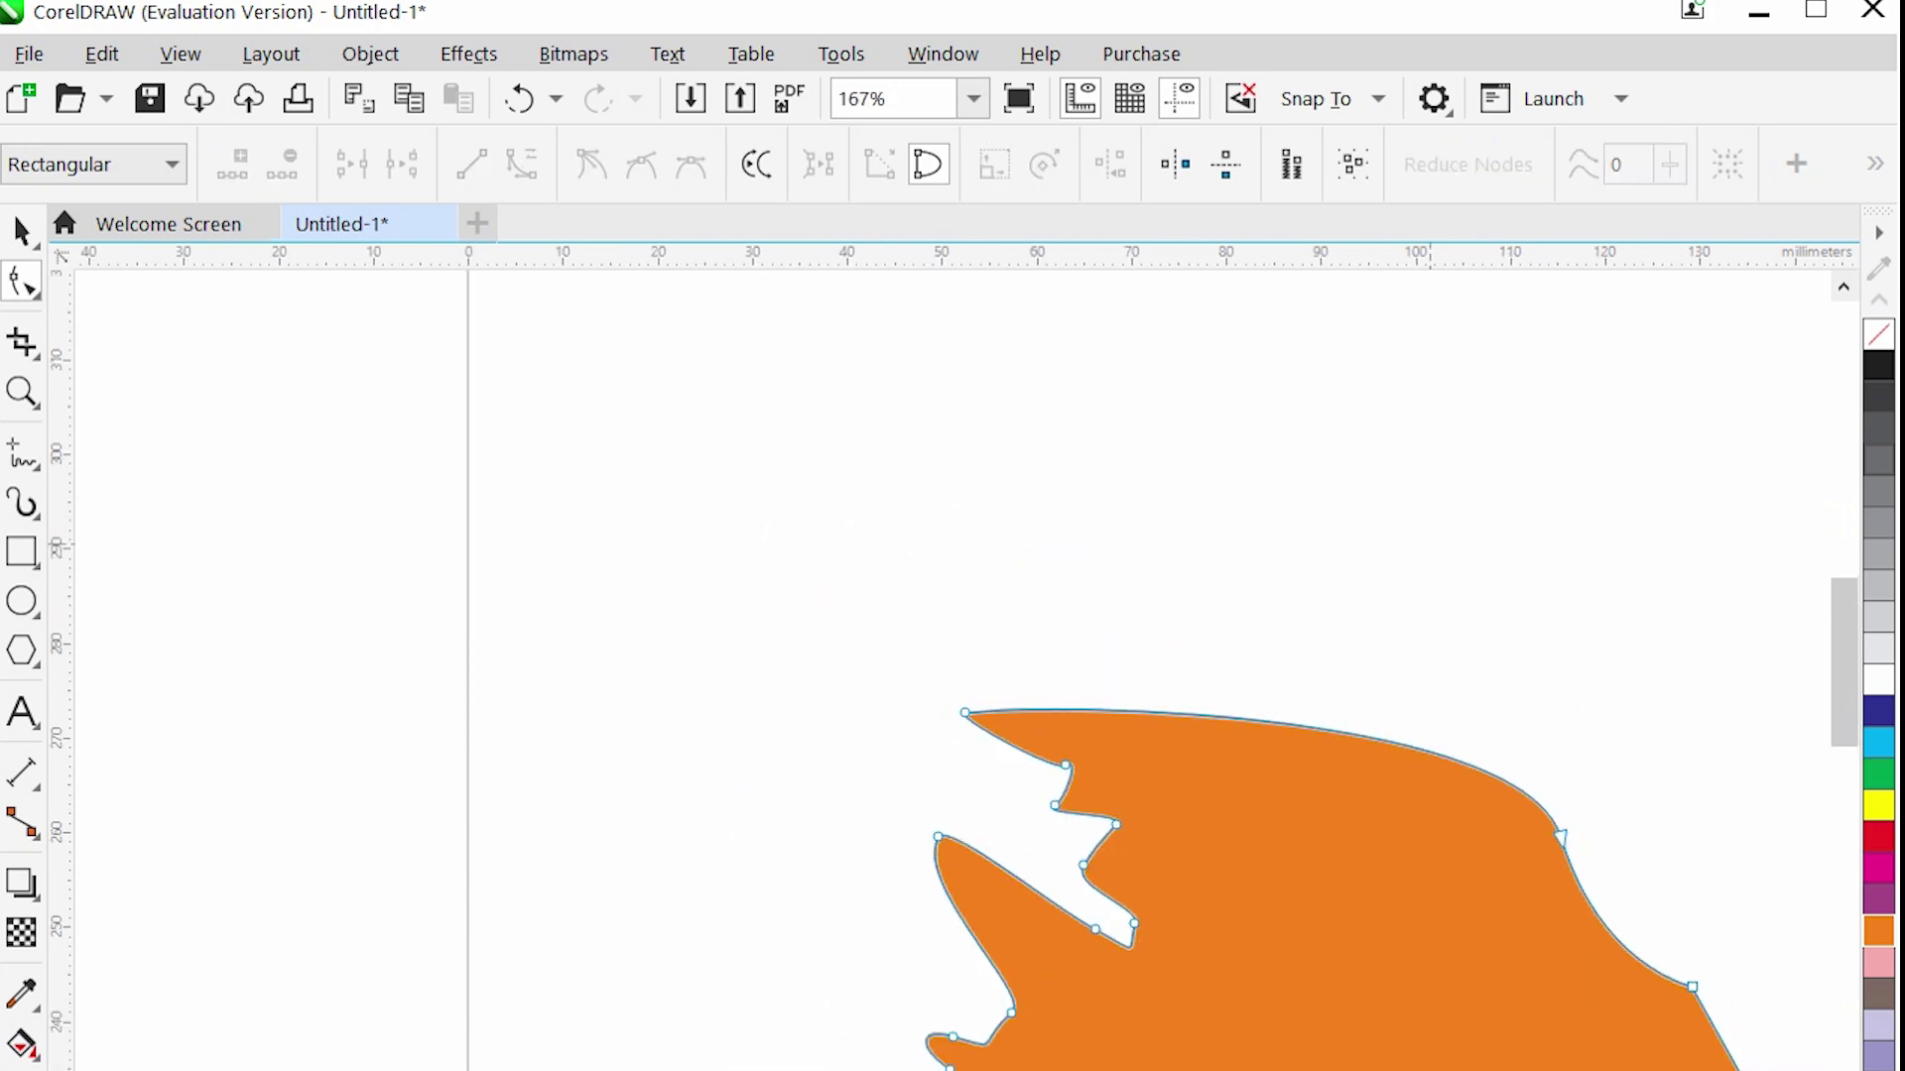
pyautogui.scroll(-5, 953, 655)
pyautogui.scroll(7, 774, 555)
pyautogui.press('Delete')
# Reposition the nodes beneath the upper hair lock, extend its tip outward and bend its upper edge.
pyautogui.moveTo(721, 589); pyautogui.dragTo(722, 682)
pyautogui.moveTo(804, 791); pyautogui.dragTo(798, 772)
pyautogui.moveTo(649, 555); pyautogui.dragTo(535, 474)
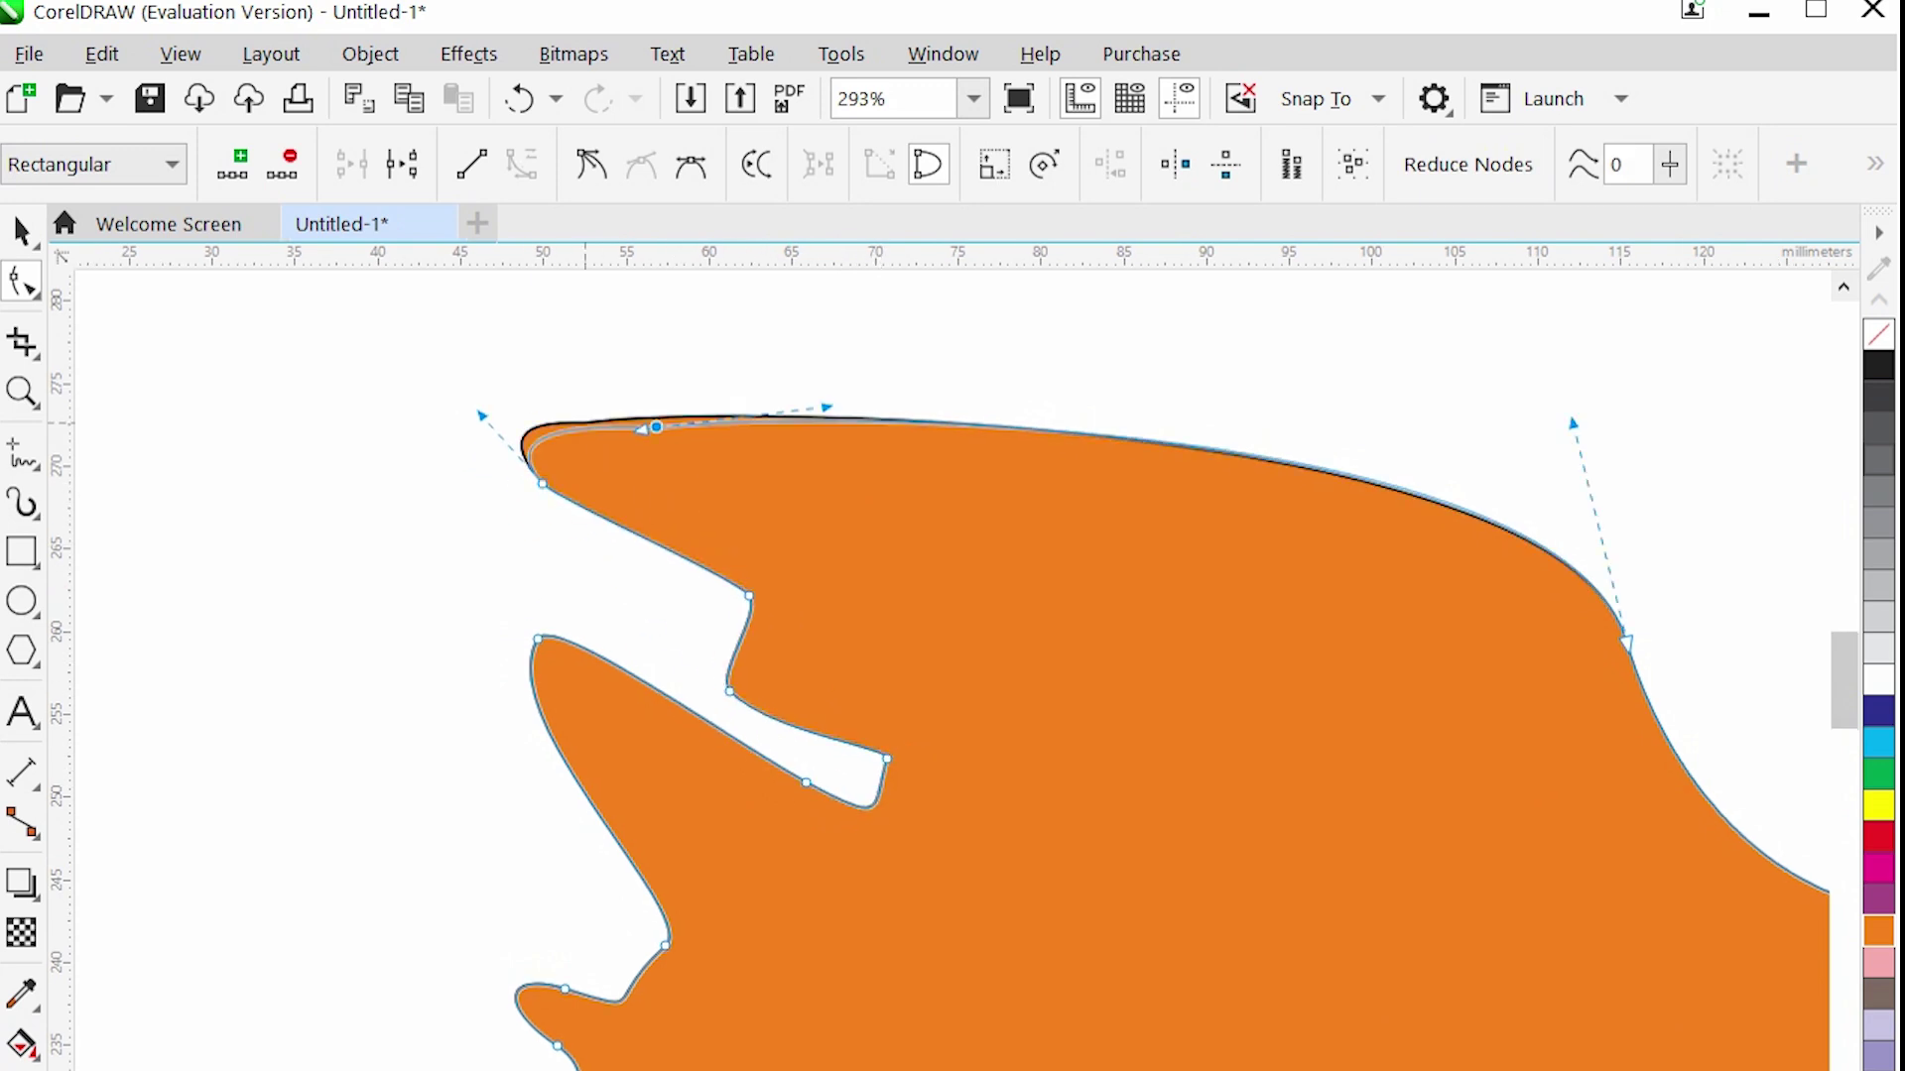
pyautogui.moveTo(575, 411); pyautogui.dragTo(755, 562)
# Shape a narrow upper hair lock with a peak beside it and pull the crown outline down toward the forehead.
pyautogui.scroll(2, 695, 595)
pyautogui.scroll(-1, 694, 595)
pyautogui.scroll(-4, 893, 694)
pyautogui.scroll(2, 893, 695)
pyautogui.moveTo(820, 686); pyautogui.dragTo(799, 650)
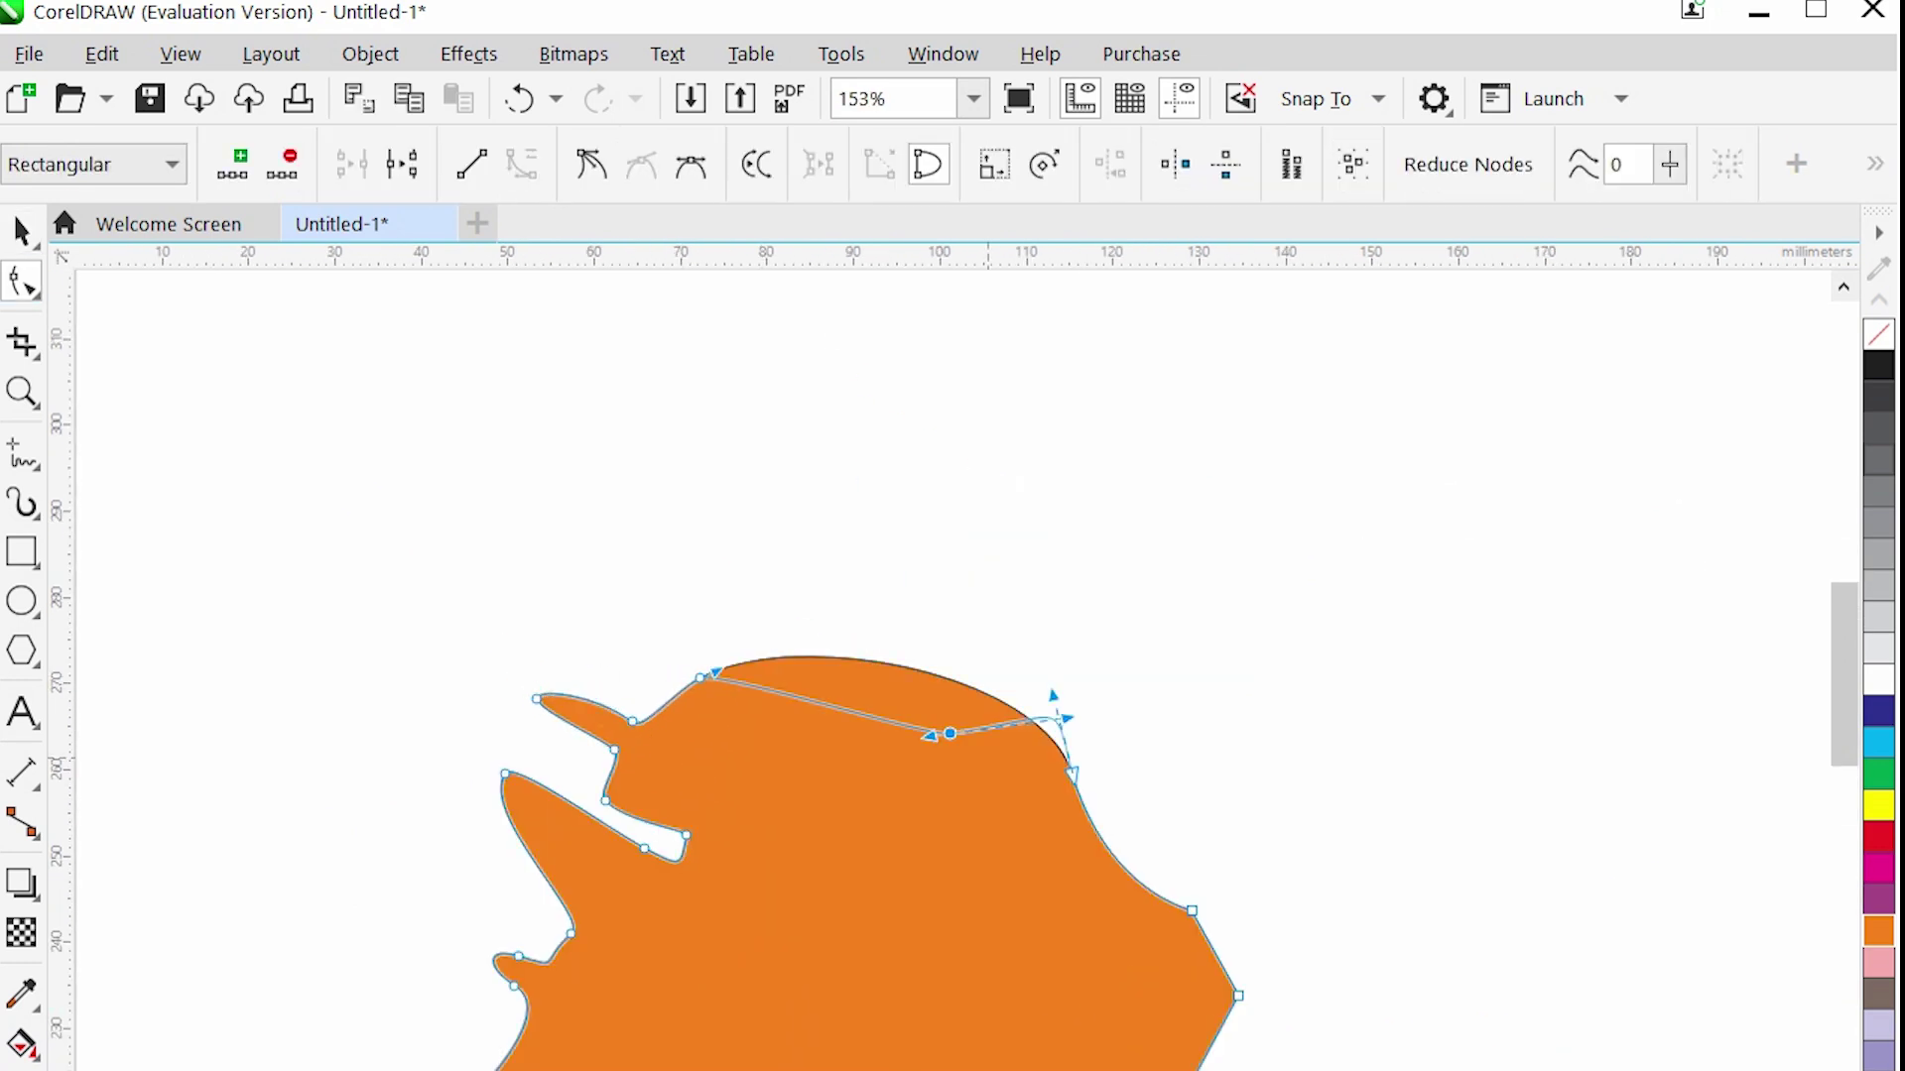
pyautogui.press('space')
pyautogui.scroll(-3, 952, 645)
pyautogui.press('space')
# Adjust the notch beside the upper hair lock and the rounded rise at the front of the crown.
pyautogui.scroll(2, 851, 405)
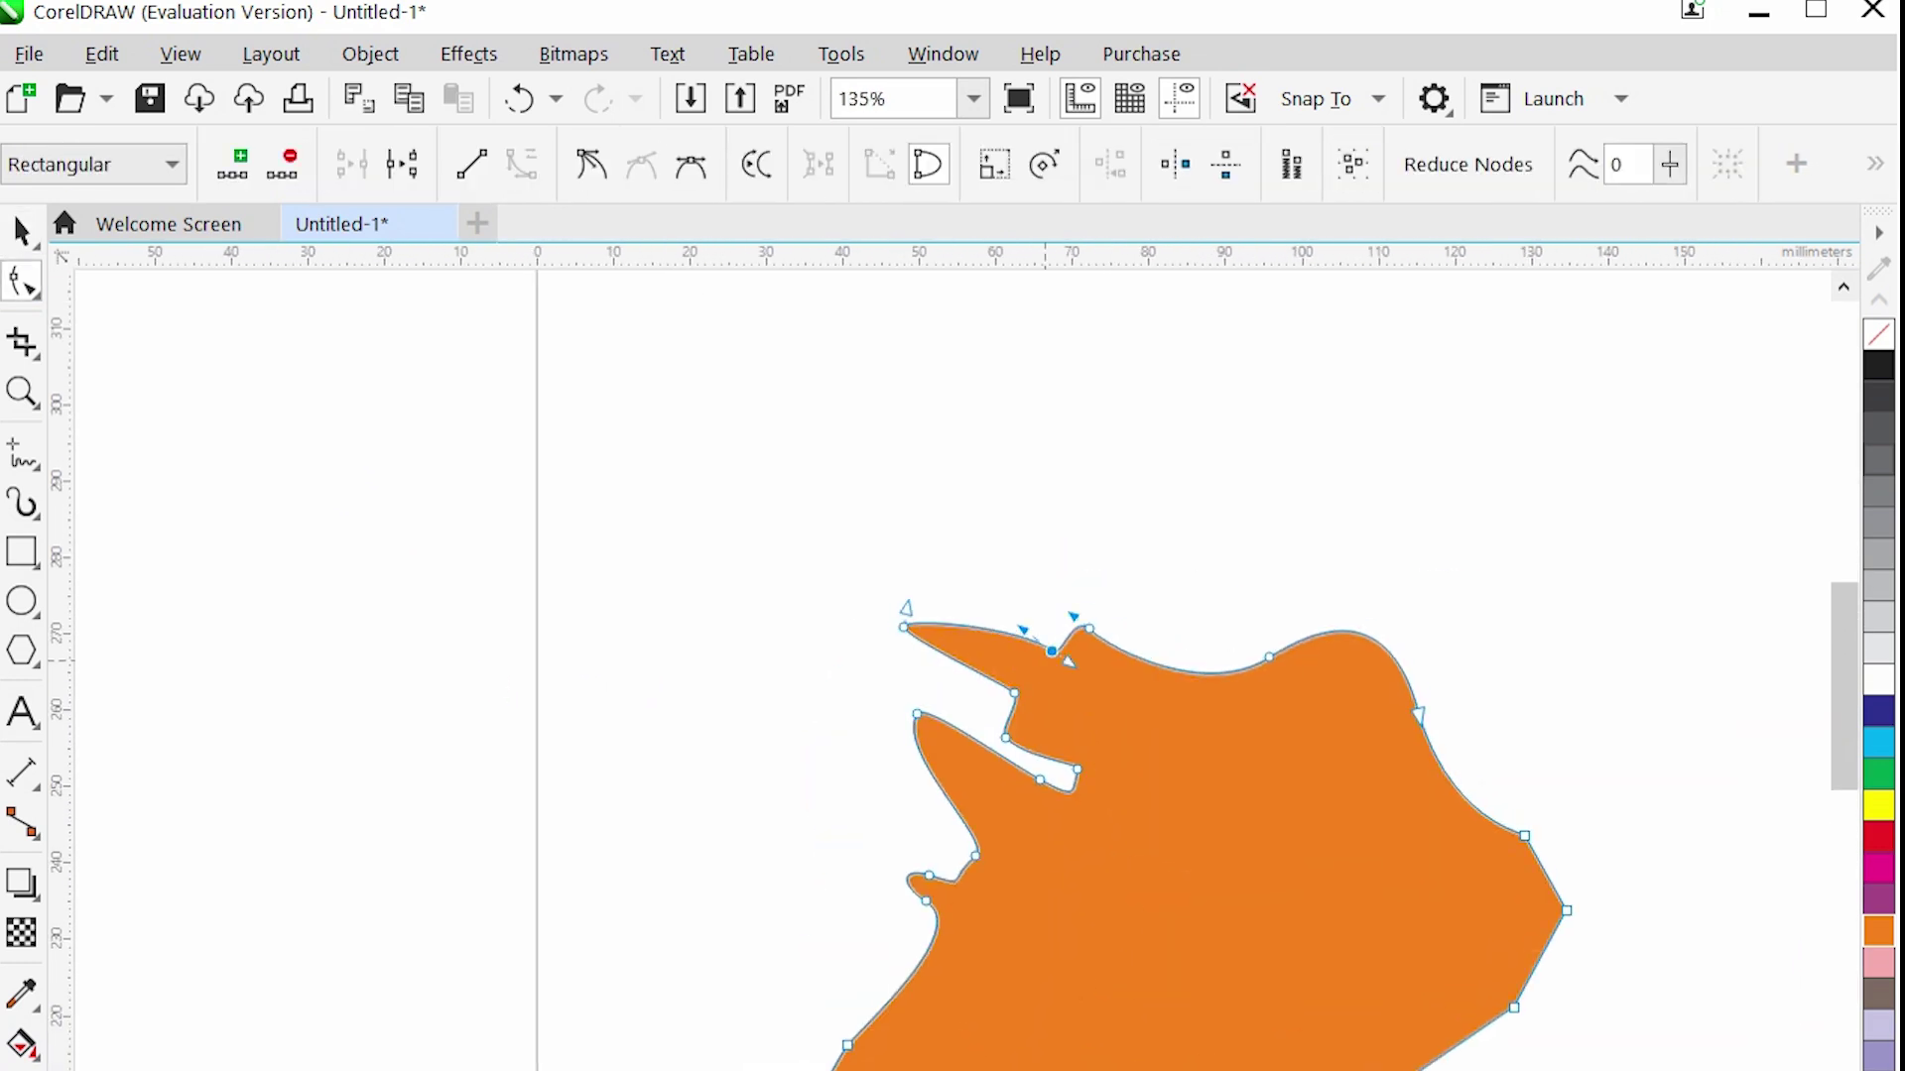
pyautogui.moveTo(1324, 657); pyautogui.dragTo(1305, 635)
pyautogui.press('space')
pyautogui.scroll(-2, 846, 402)
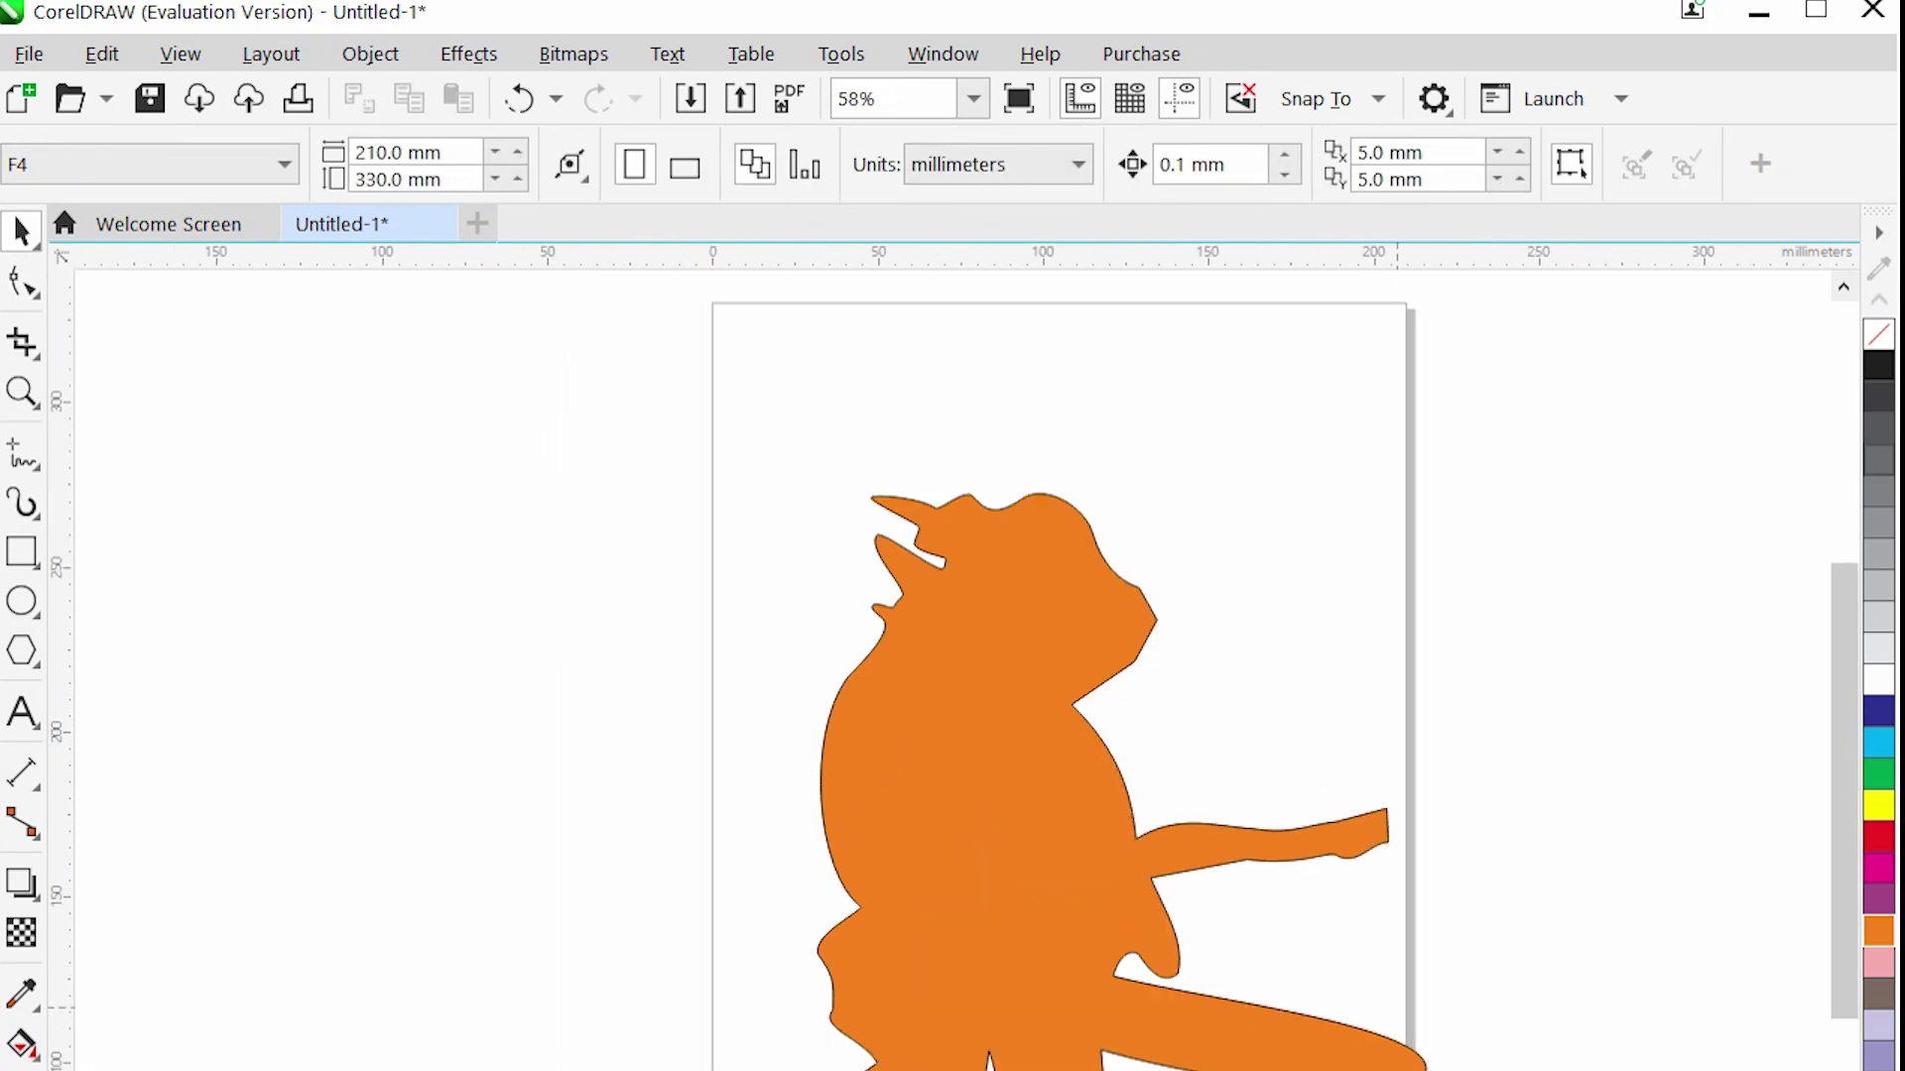
# Refine the crown outline between the upper hair lock and the forehead.
pyautogui.press('space')
pyautogui.scroll(3, 947, 442)
pyautogui.moveTo(979, 646); pyautogui.dragTo(1403, 778)
pyautogui.press('space')
pyautogui.scroll(-3, 1013, 364)
# Convert the straight front torso segment to a curve and bend it outward above the arm.
pyautogui.press('space')
pyautogui.scroll(2, 1061, 466)
pyautogui.rightClick(1062, 466)
pyautogui.press('space')
pyautogui.press('space')
pyautogui.rightClick(1053, 469)
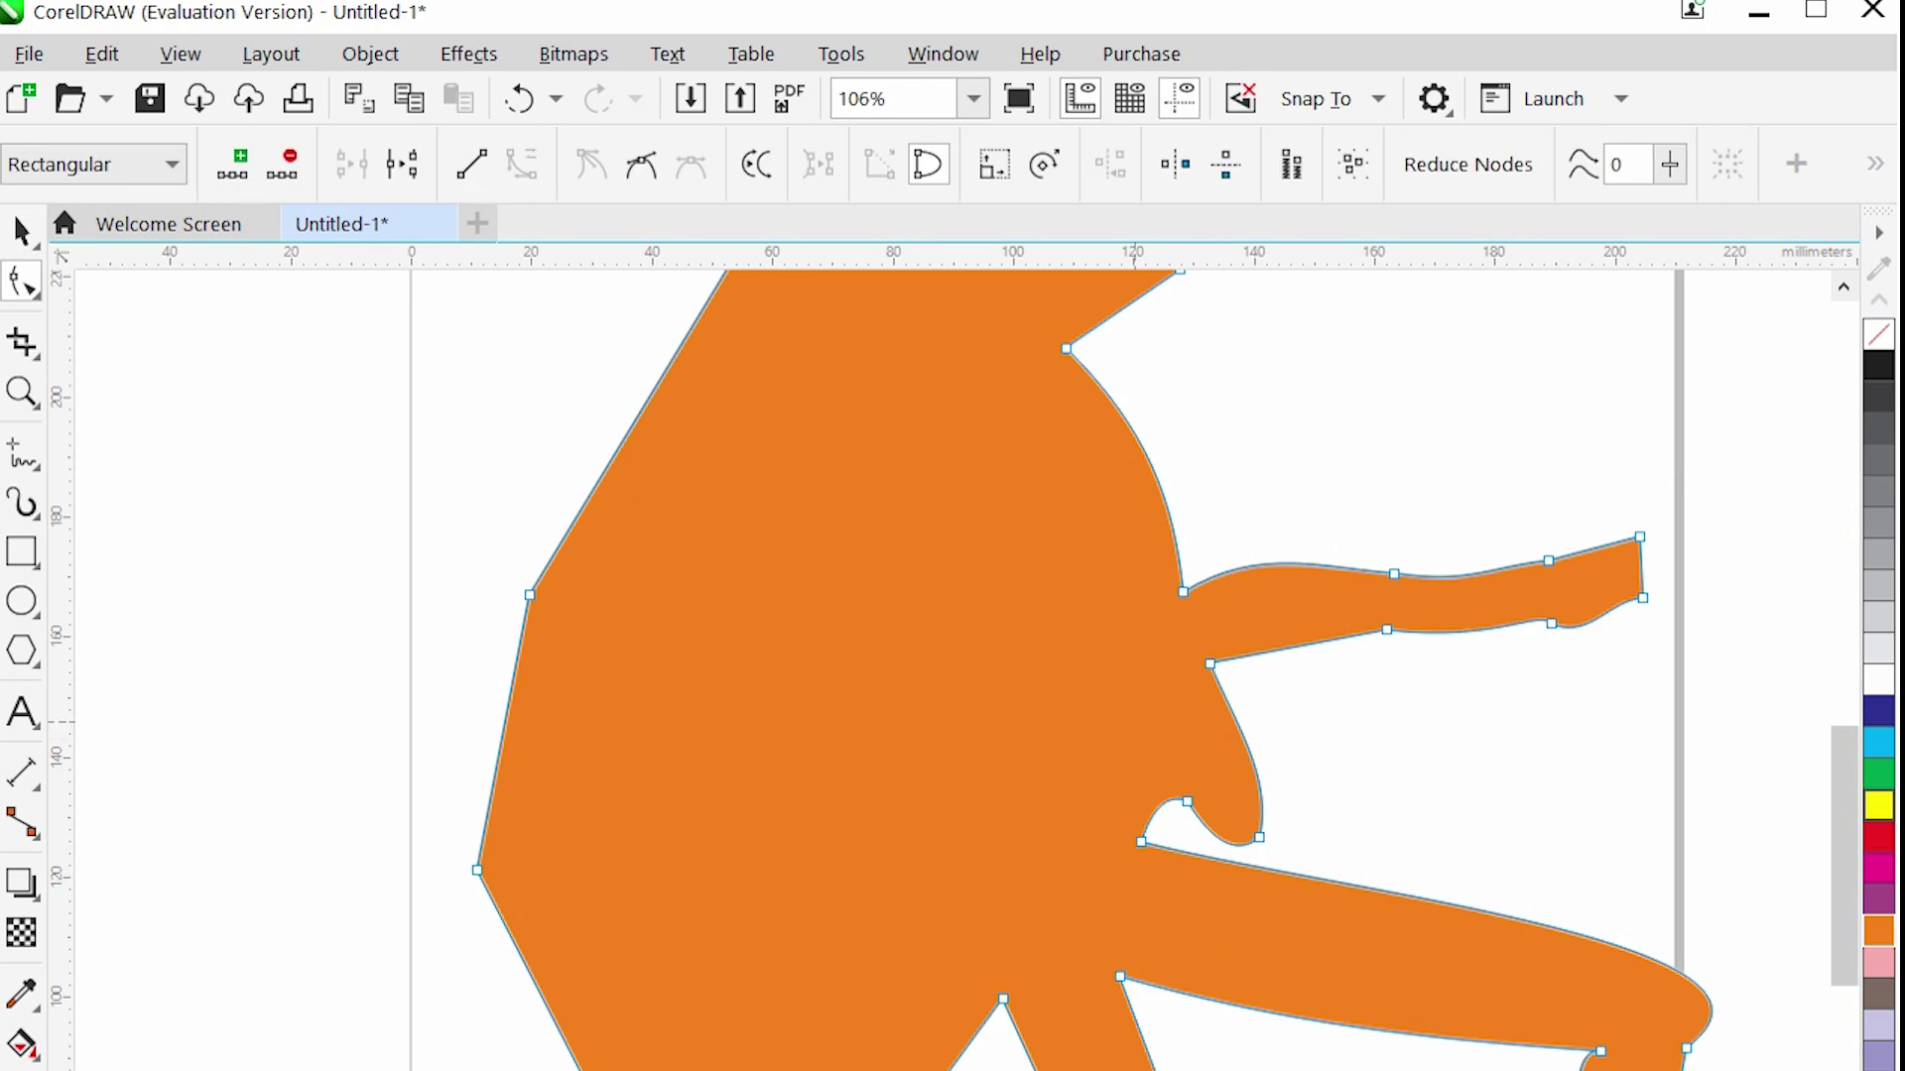
# Bend the inner edge of the rear leg into an S-curve running down from the crotch.
pyautogui.click(1148, 708)
pyautogui.scroll(-5, 953, 655)
pyautogui.moveTo(1002, 823); pyautogui.dragTo(967, 774)
pyautogui.scroll(3, 953, 655)
pyautogui.moveTo(754, 843); pyautogui.dragTo(665, 843)
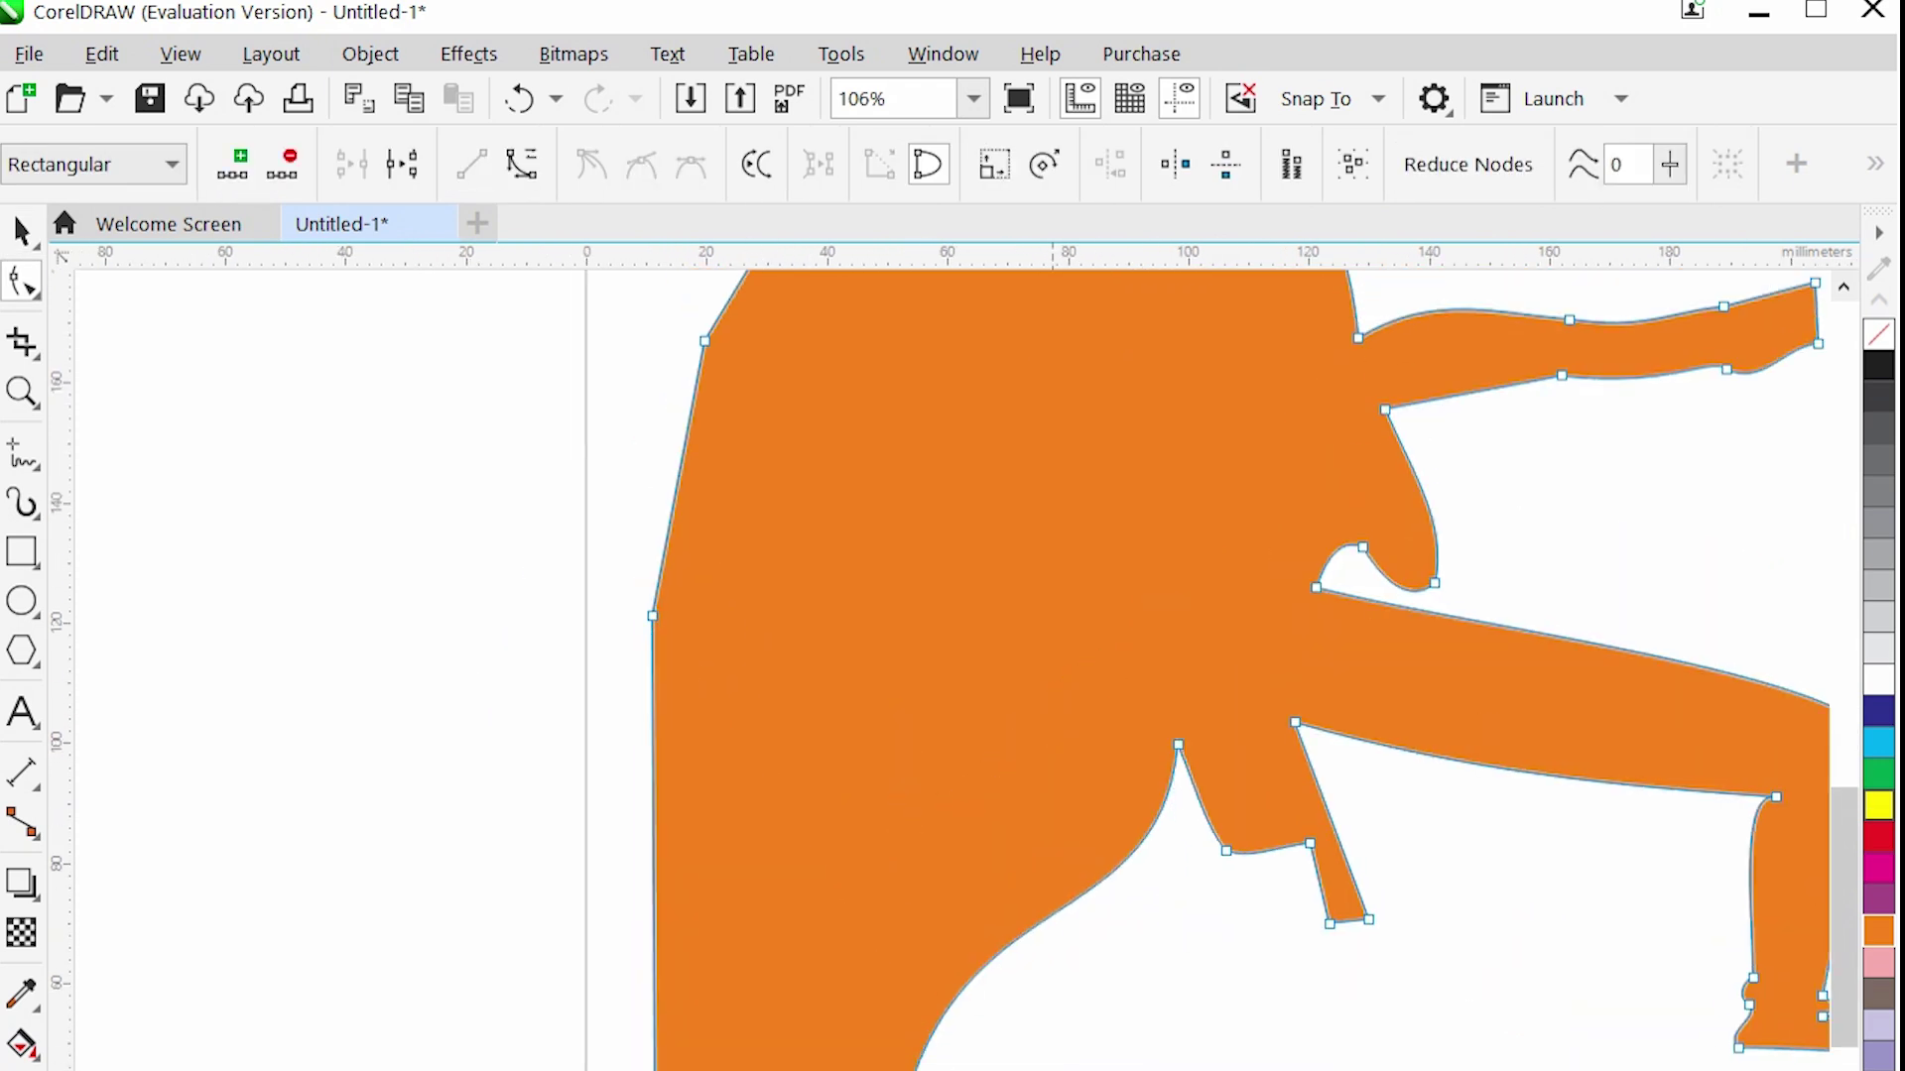
# Move the node above the rear heel inward and reshape the heel of the rear foot.
pyautogui.scroll(-2, 953, 655)
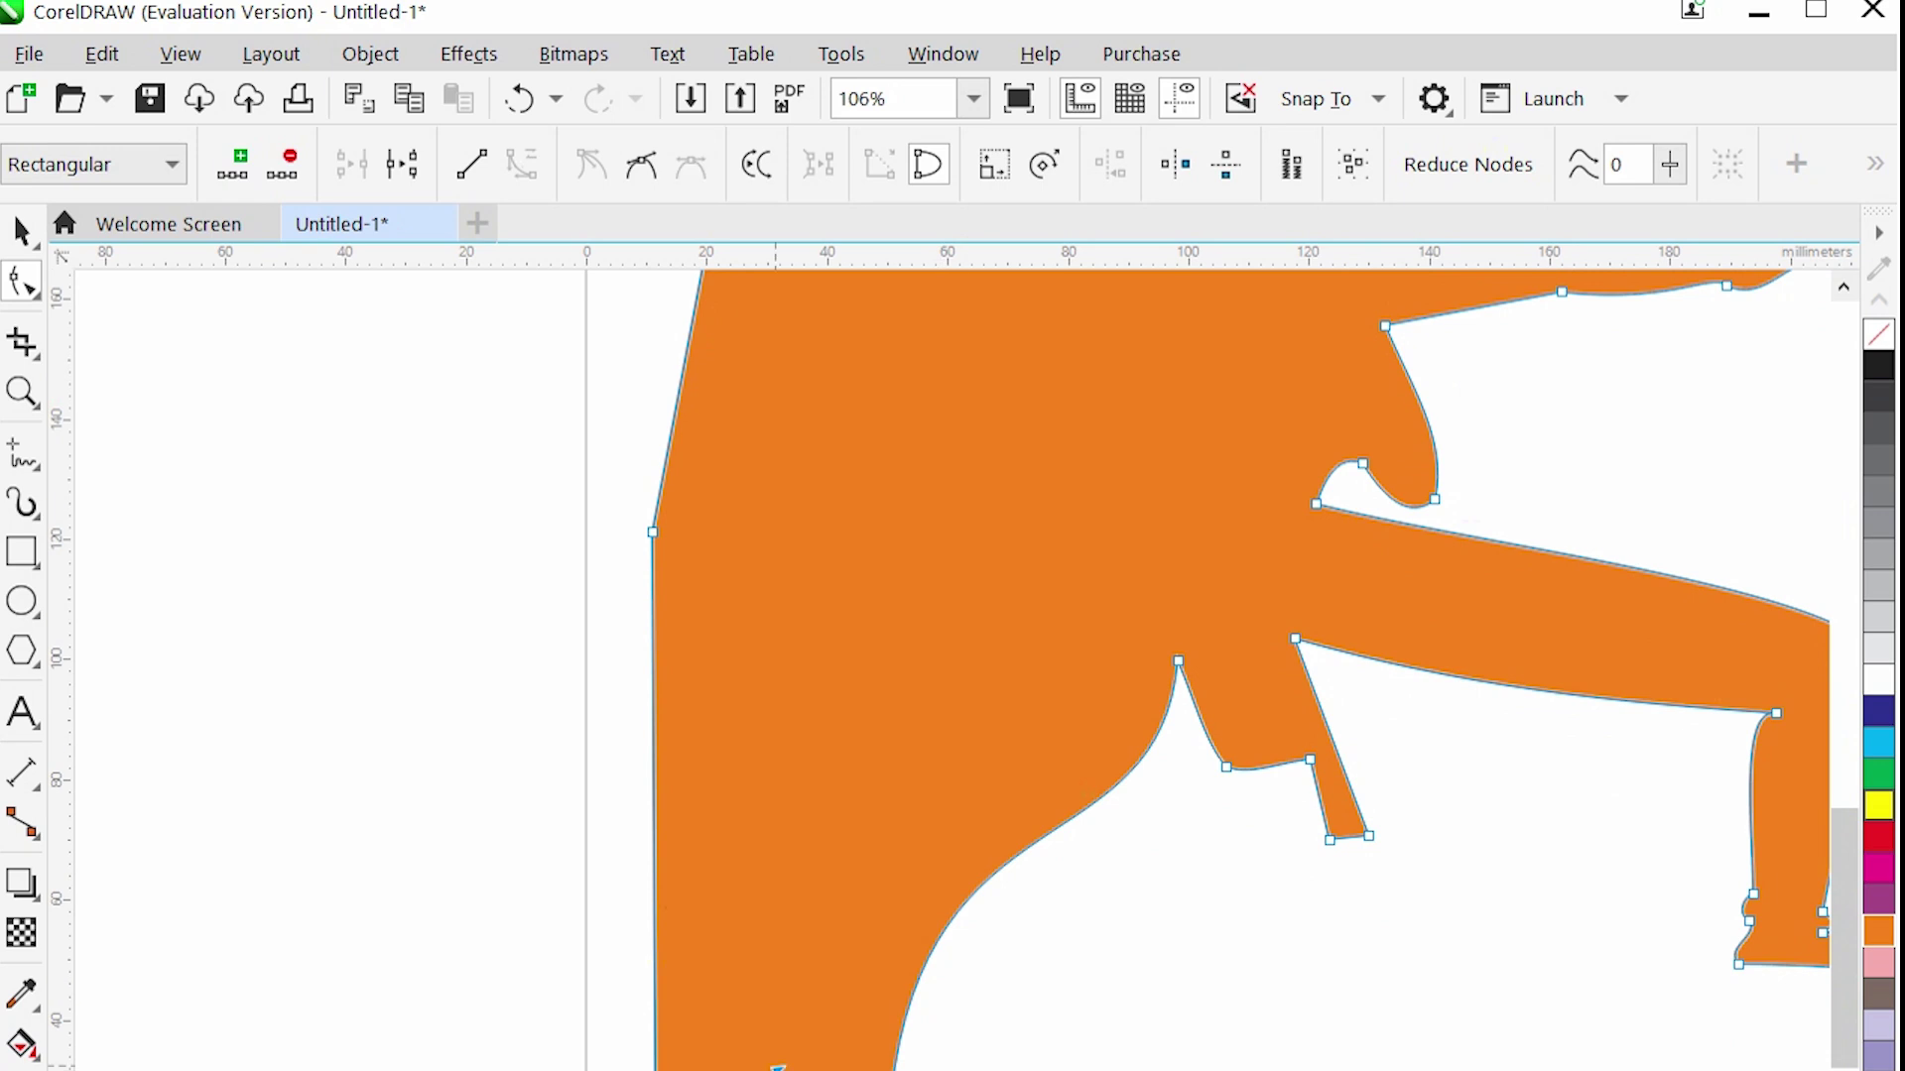
pyautogui.scroll(-2, 952, 655)
pyautogui.moveTo(656, 967); pyautogui.dragTo(676, 967)
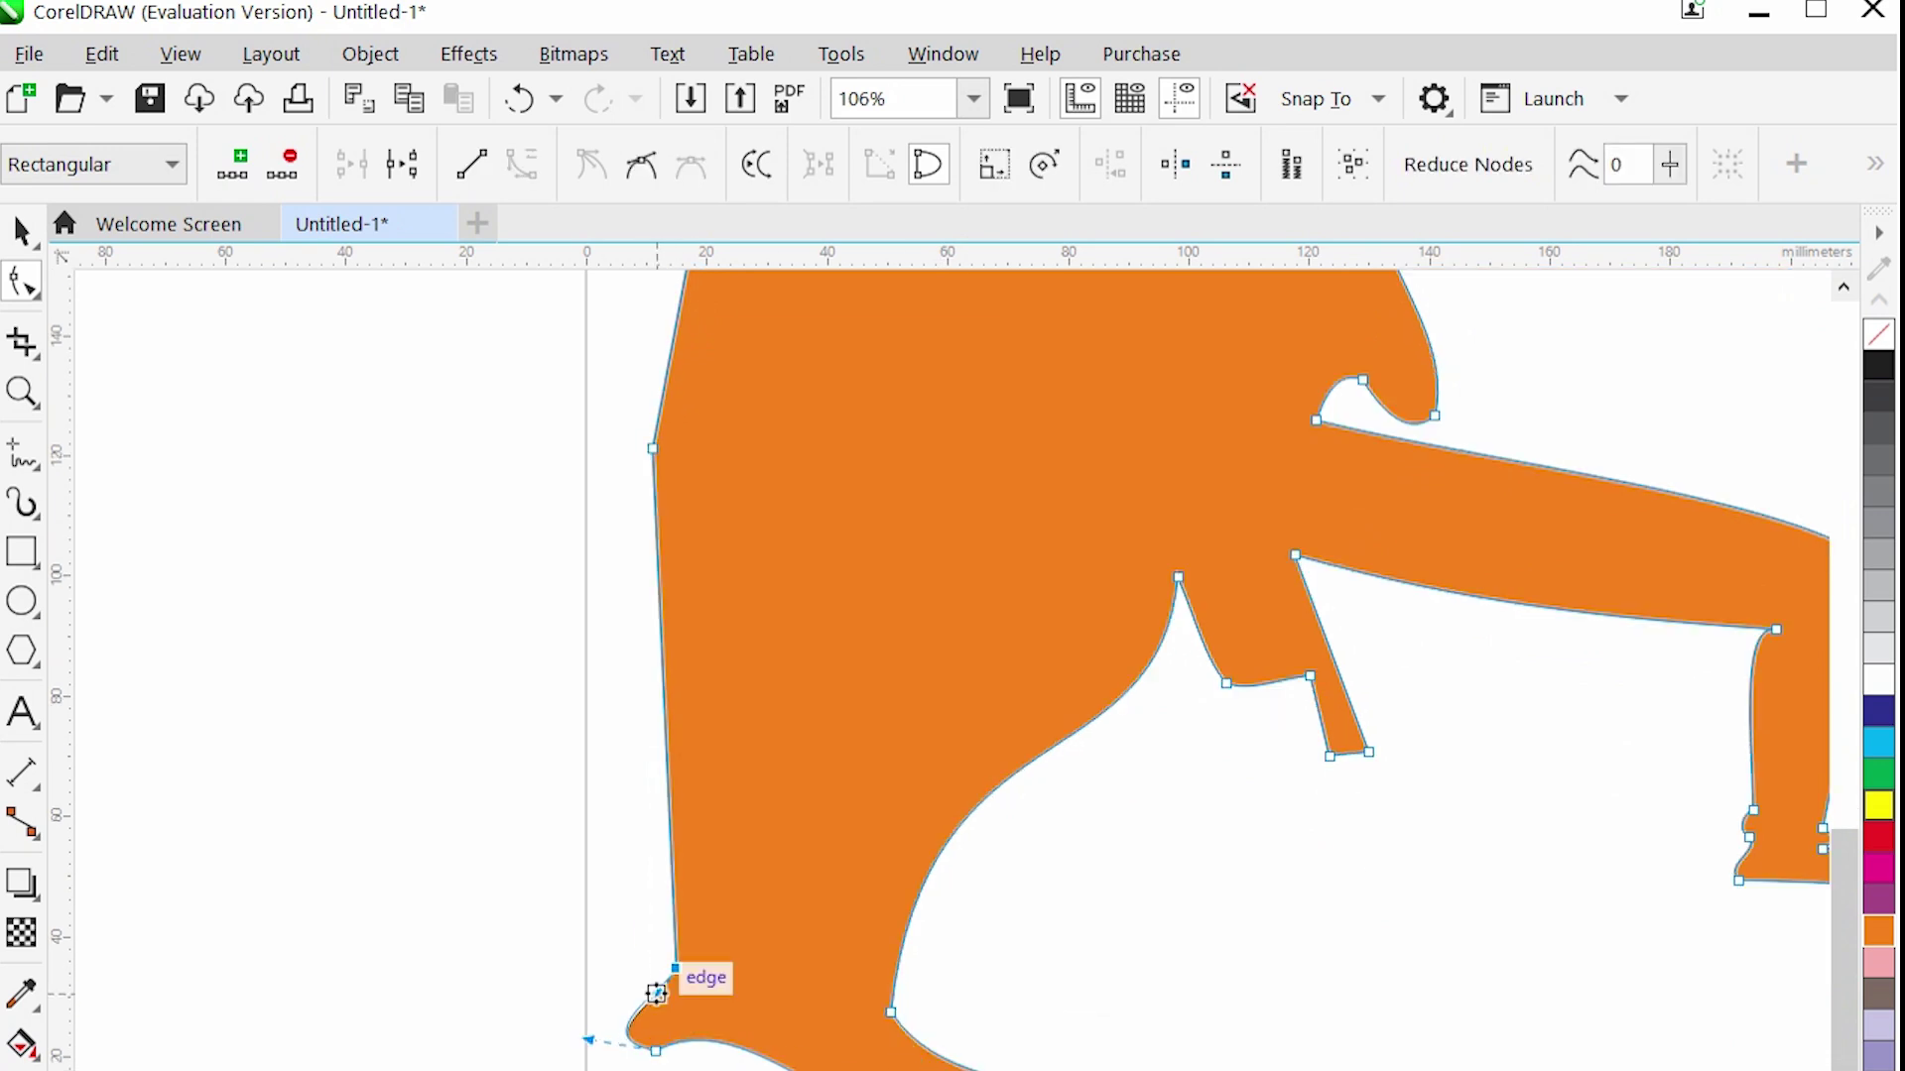
pyautogui.scroll(-3, 952, 655)
pyautogui.scroll(1, 952, 654)
pyautogui.moveTo(702, 1020); pyautogui.dragTo(744, 1067)
# Curve the rear leg and hip outline, pull the waist node inward and bend the back outward.
pyautogui.rightClick(786, 947)
pyautogui.click(873, 552)
pyautogui.moveTo(794, 910); pyautogui.dragTo(815, 852)
pyautogui.click(793, 623)
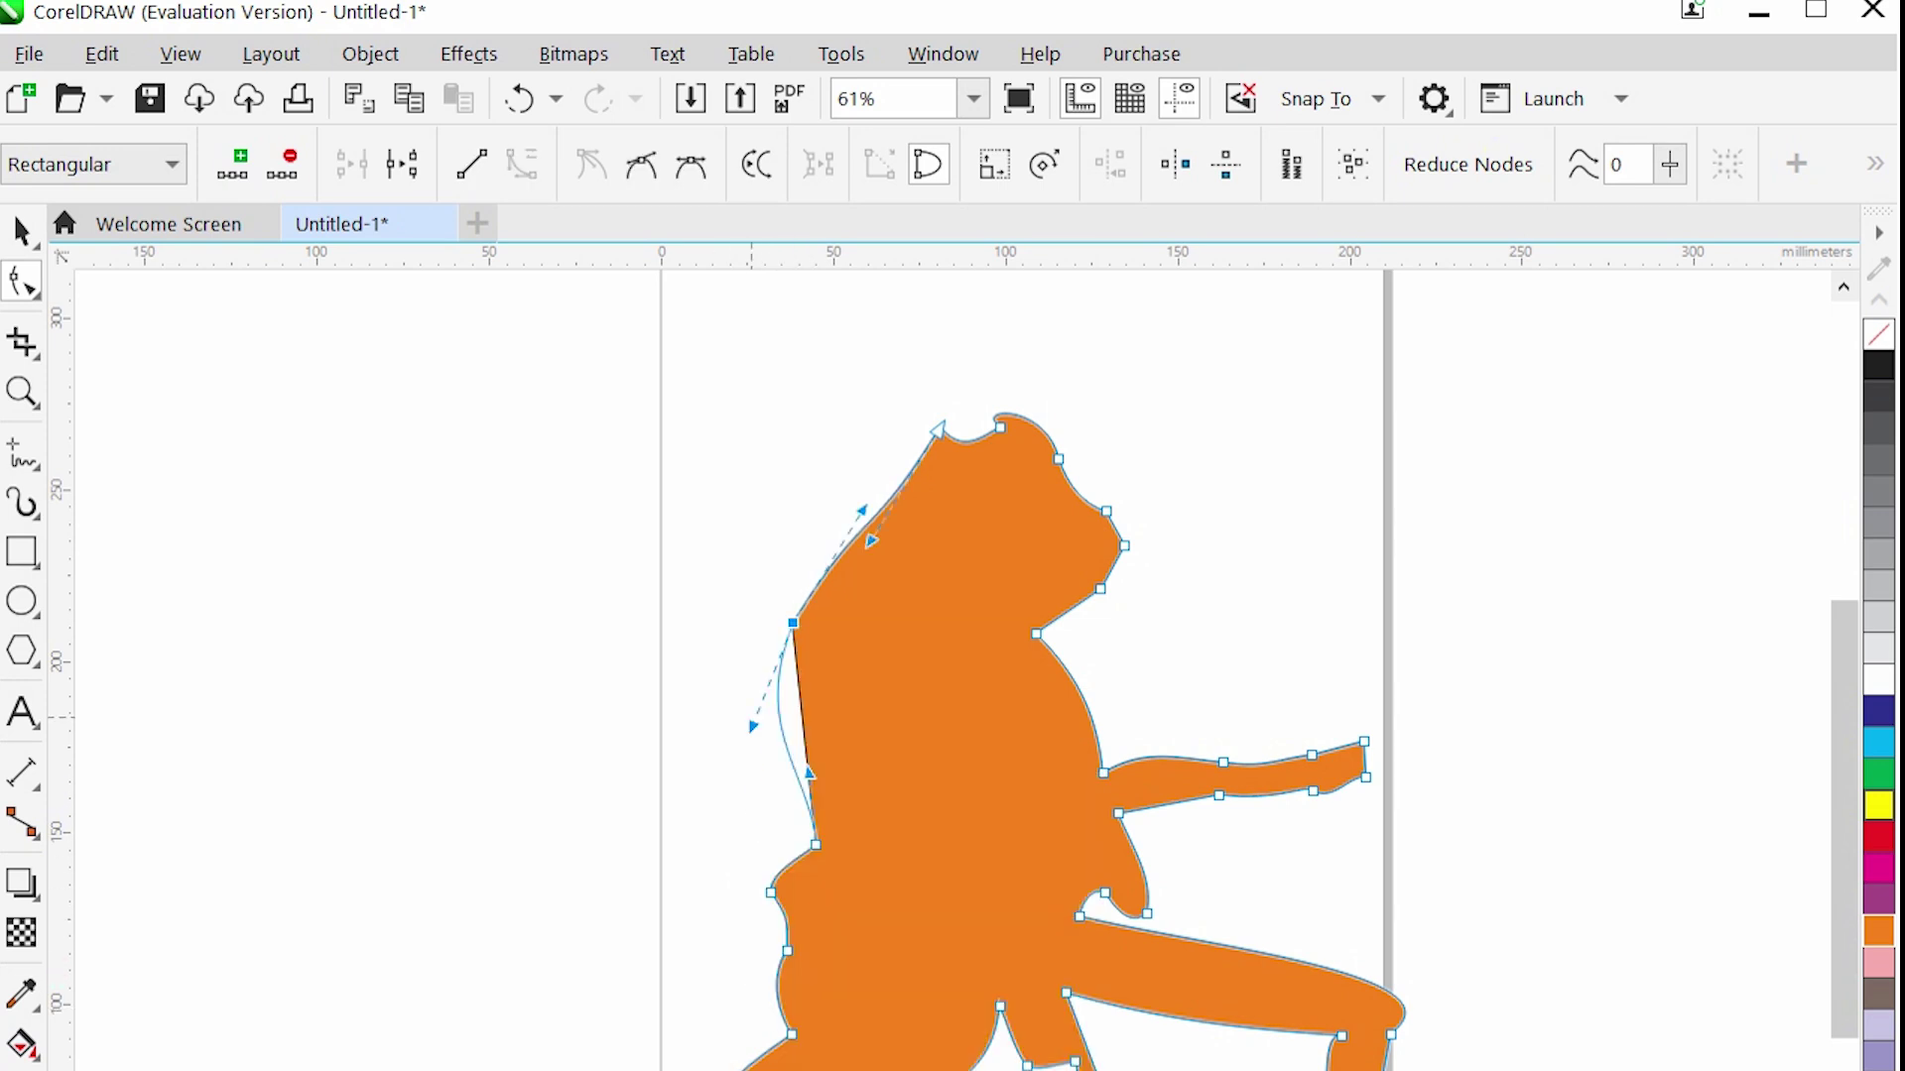
# Curve the nape inward and pull a long, pointed hair lock out of the back of the head.
pyautogui.scroll(2, 744, 671)
pyautogui.moveTo(848, 843); pyautogui.dragTo(878, 833)
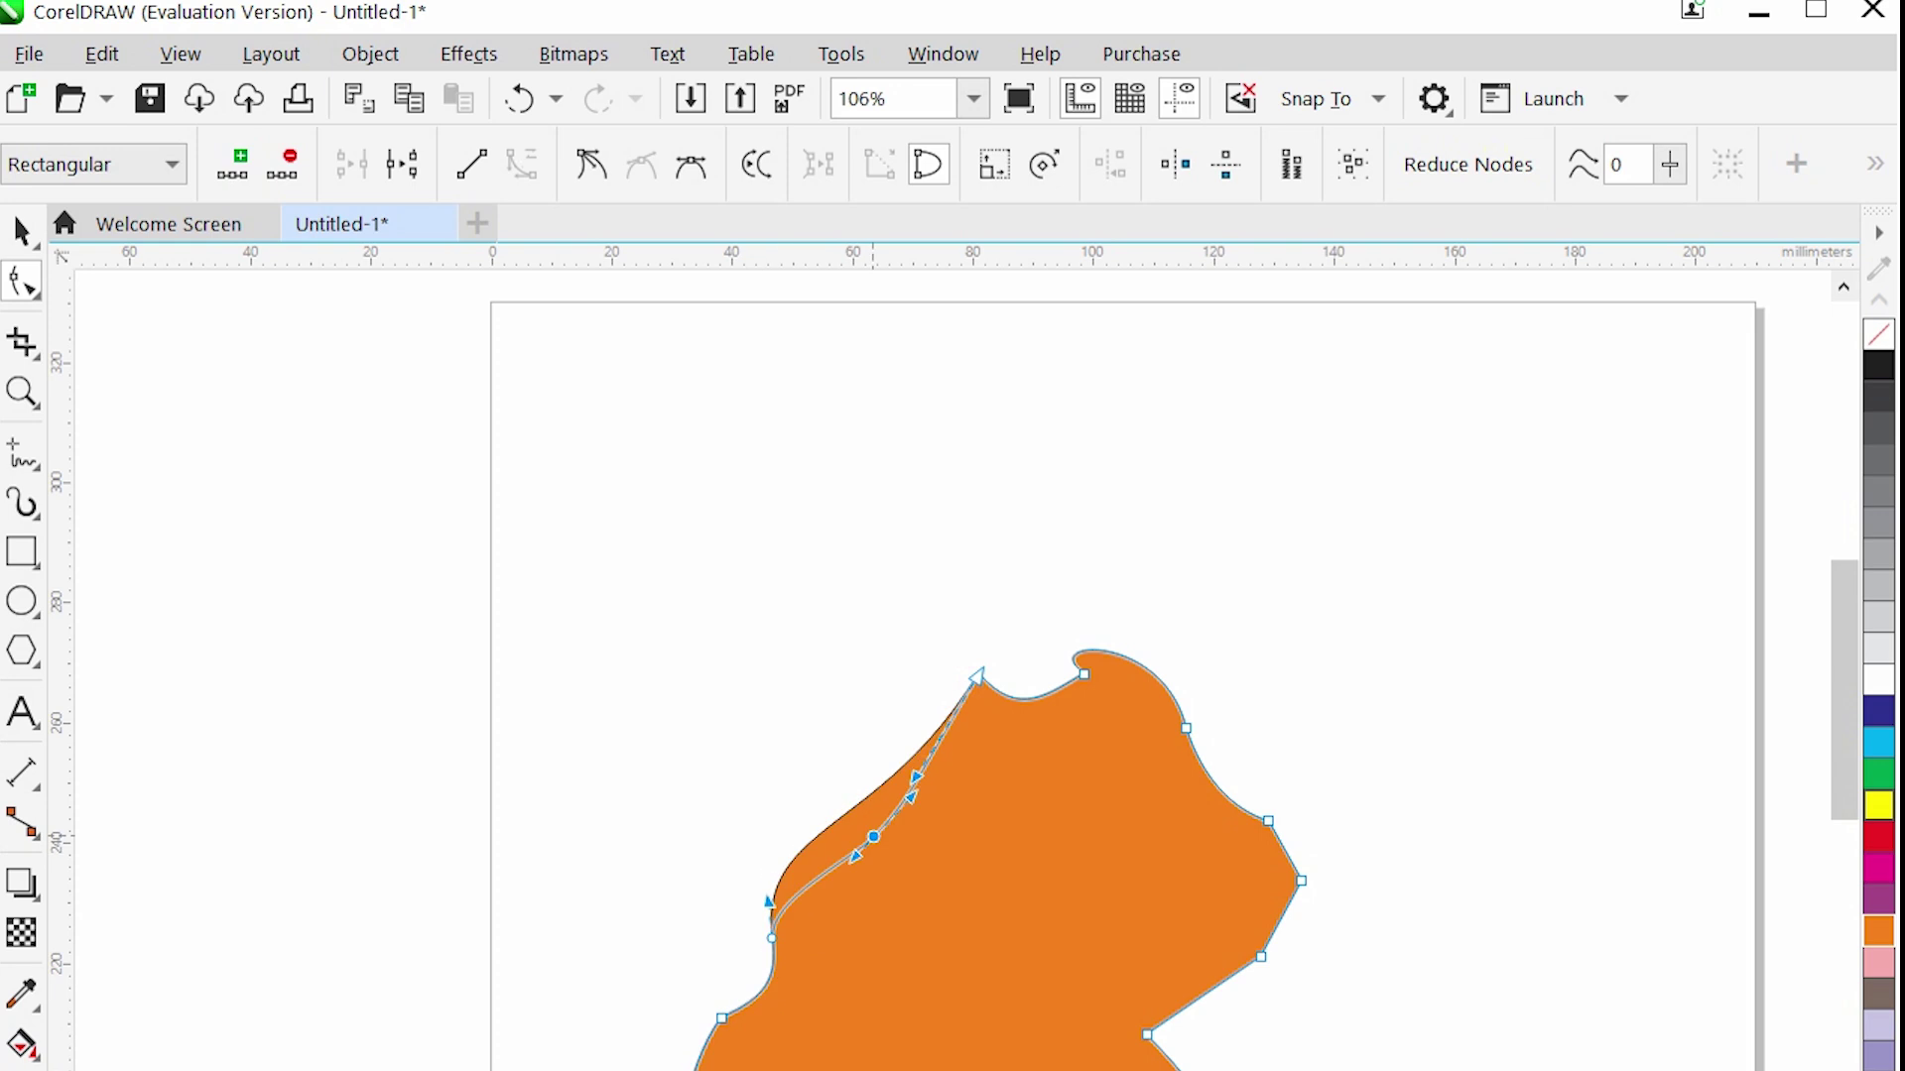
pyautogui.moveTo(739, 858); pyautogui.dragTo(612, 831)
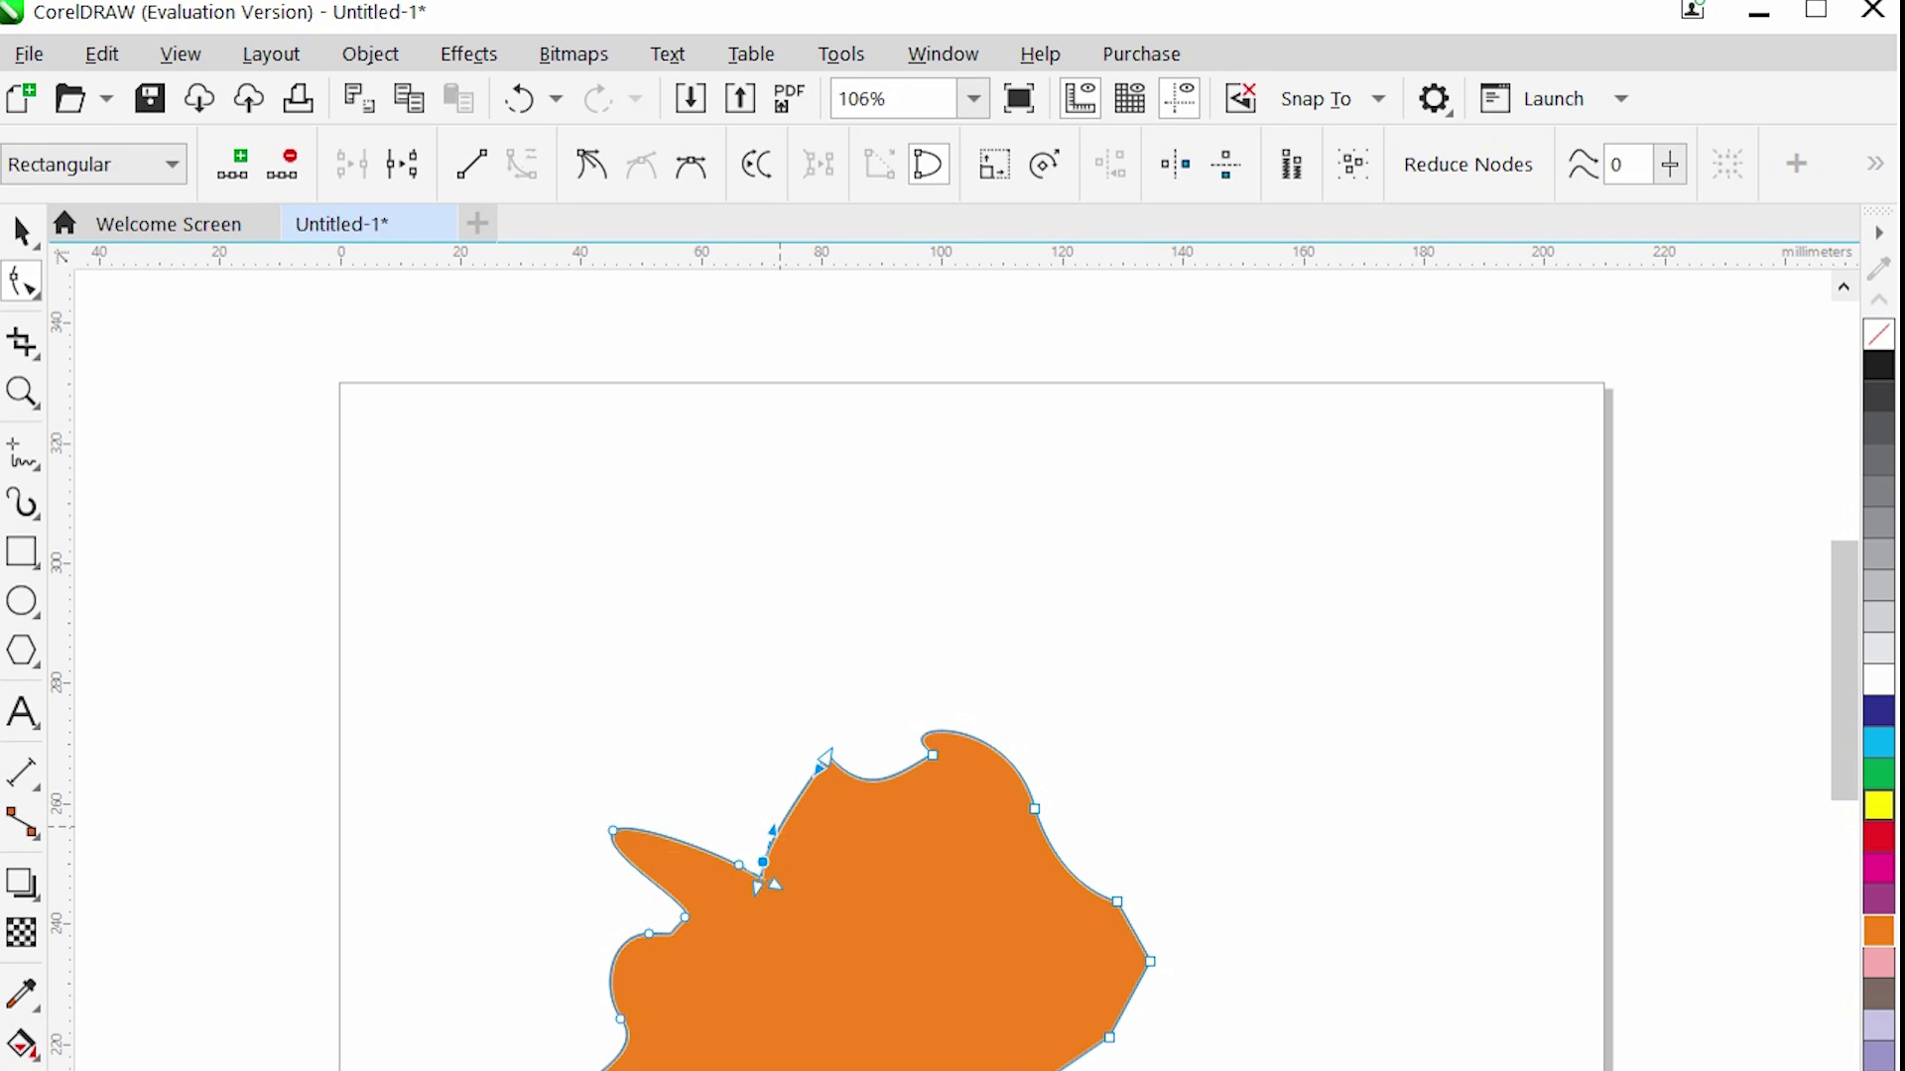
# Form a second hair lock above the first with jagged tips and a small curl at the crown.
pyautogui.click(785, 805)
pyautogui.scroll(2, 777, 772)
pyautogui.moveTo(560, 729)
pyautogui.mouseDown()
pyautogui.moveTo(643, 786)
pyautogui.moveTo(552, 693)
pyautogui.mouseUp()
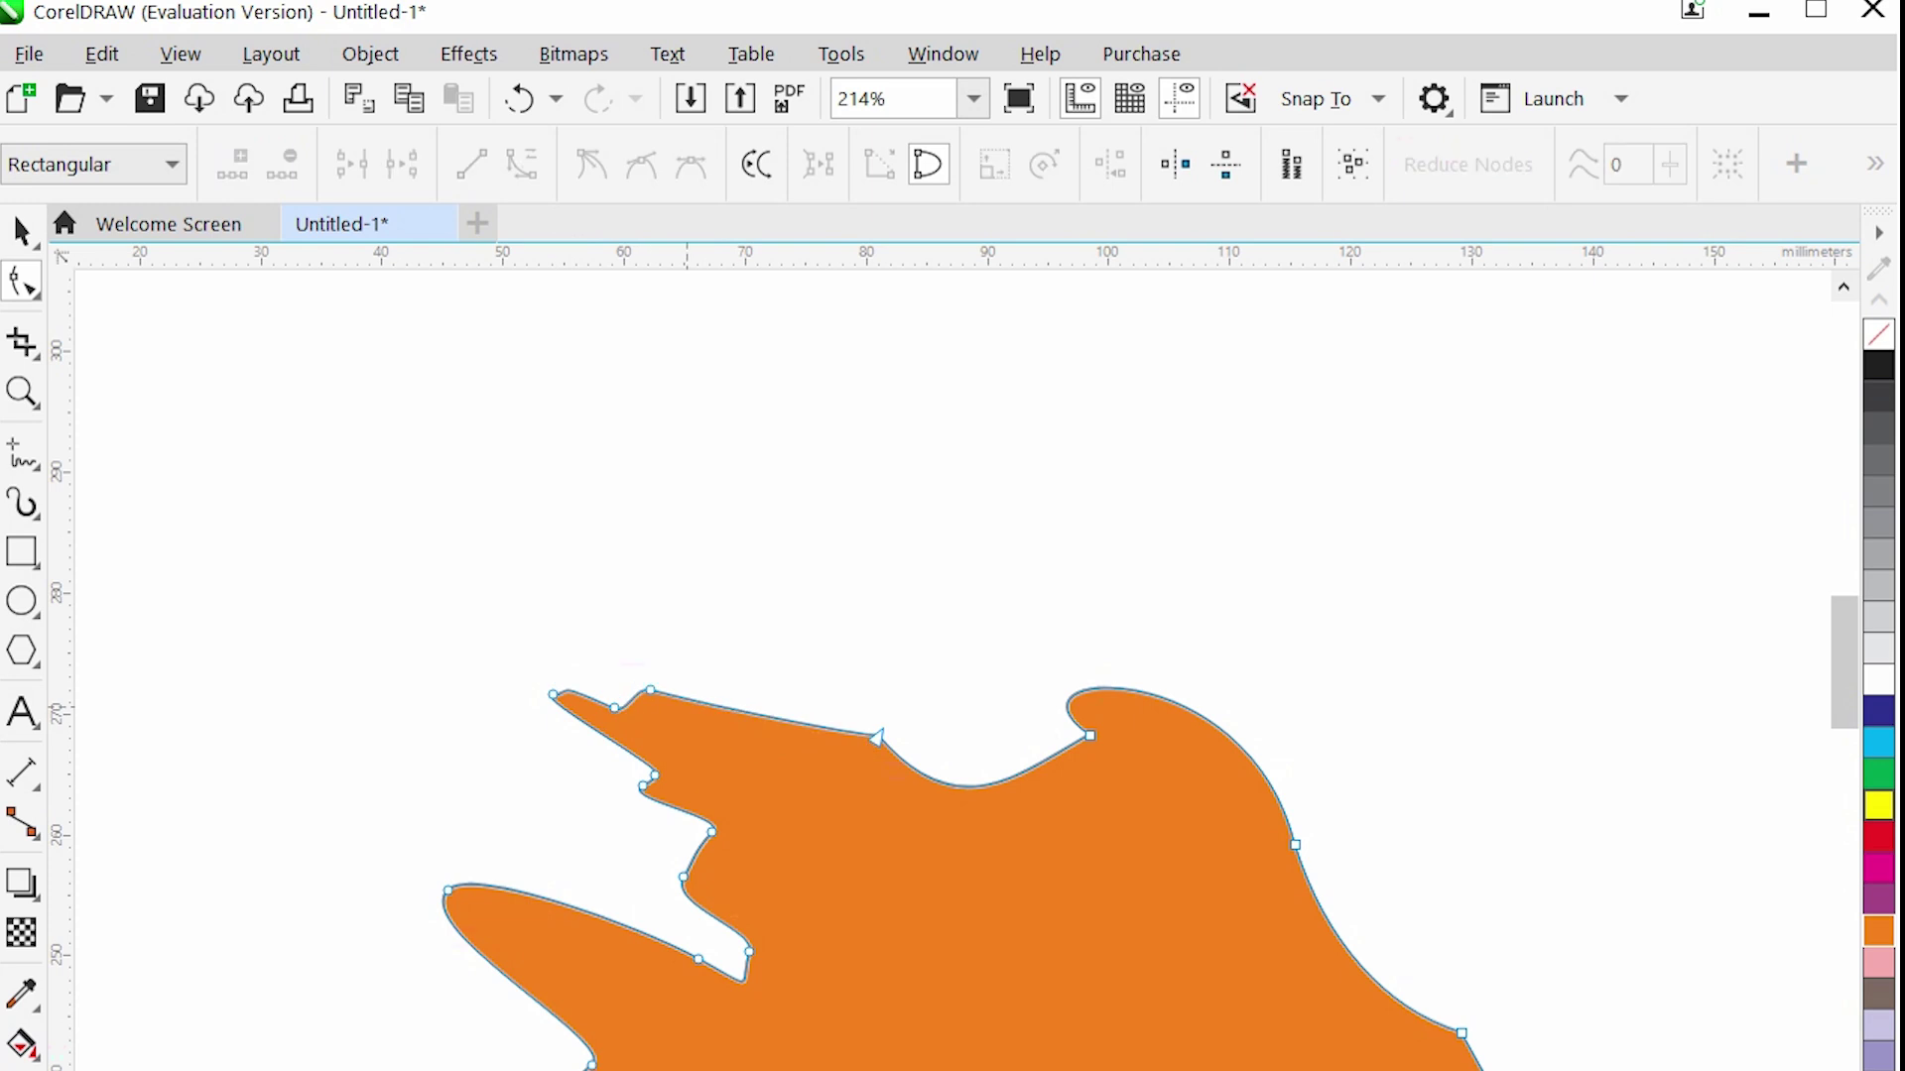
pyautogui.moveTo(737, 732); pyautogui.dragTo(737, 690)
pyautogui.moveTo(875, 739)
pyautogui.mouseDown()
pyautogui.moveTo(792, 681)
pyautogui.moveTo(867, 736)
pyautogui.mouseUp()
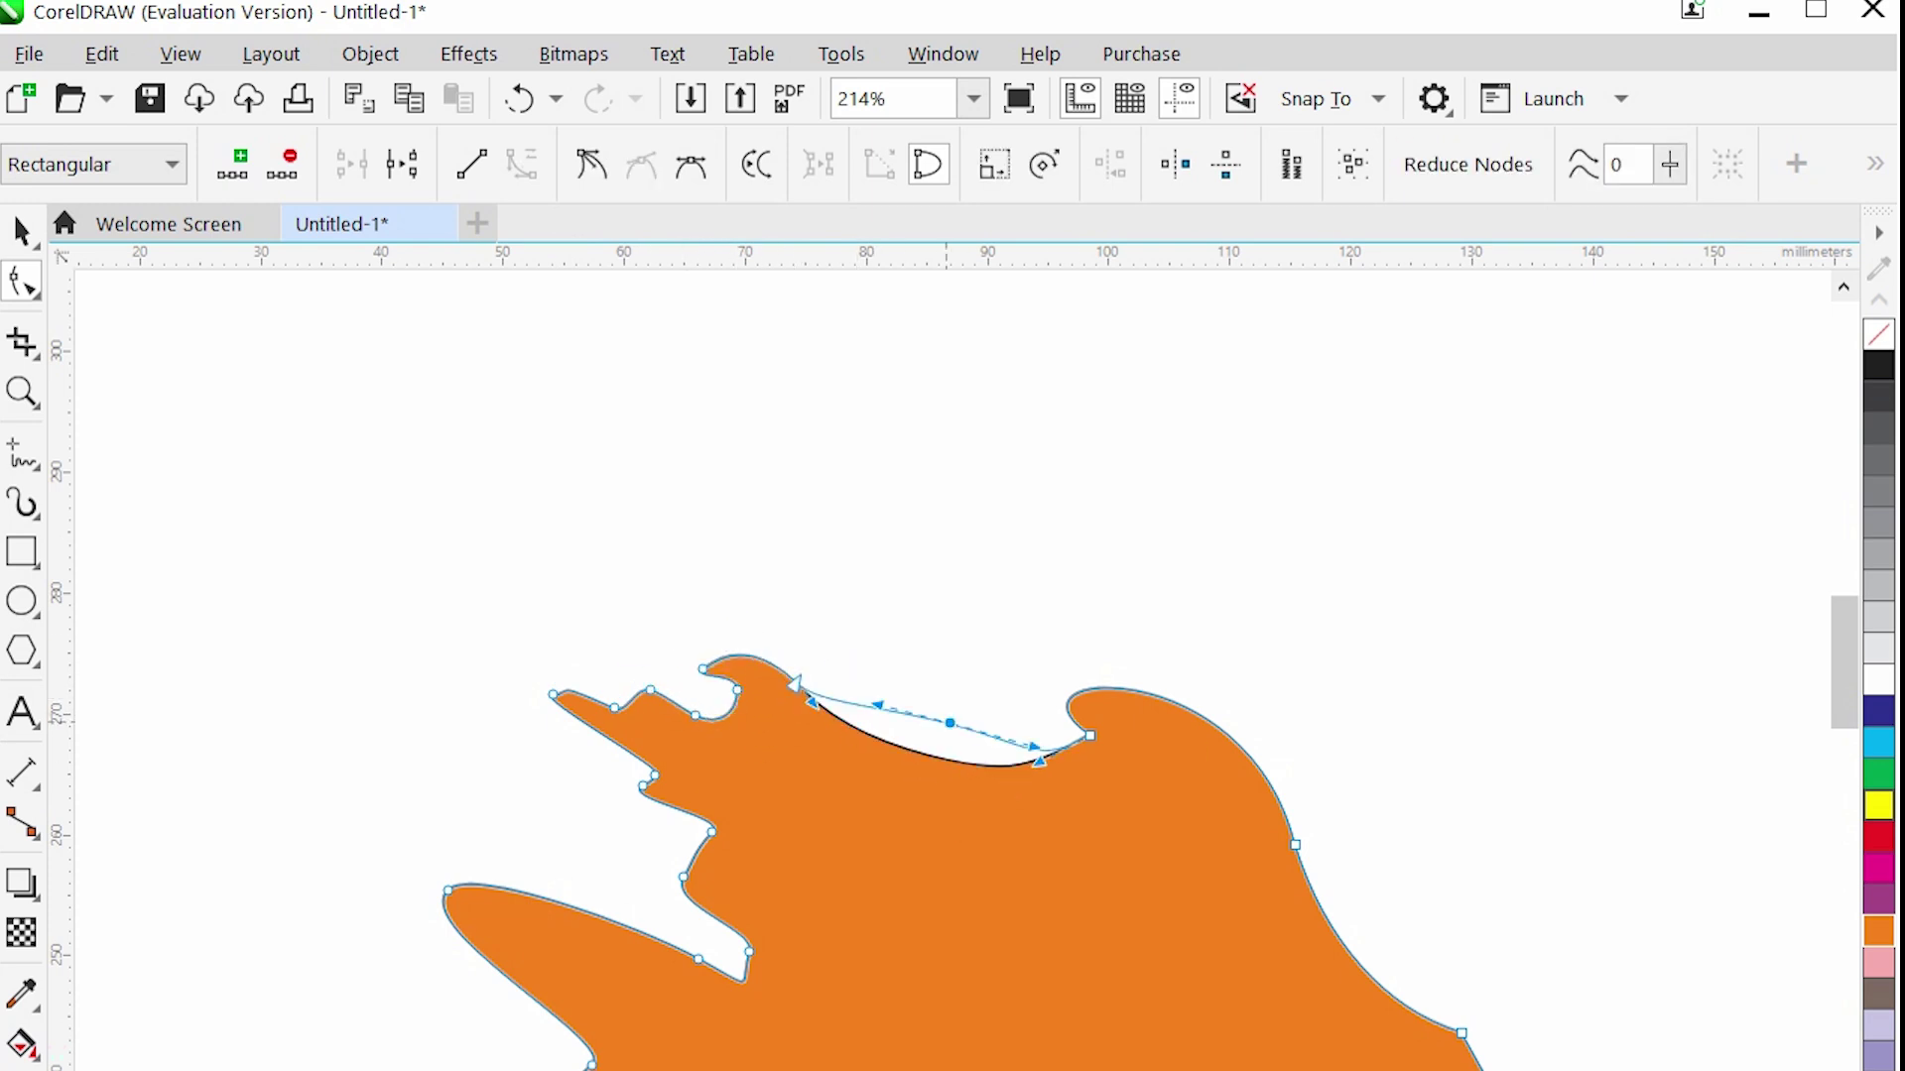
# Reshape the crease below the buttock and adjust the tip of the long hair lock.
pyautogui.scroll(-5, 794, 682)
pyautogui.scroll(2, 992, 496)
pyautogui.click(1054, 440)
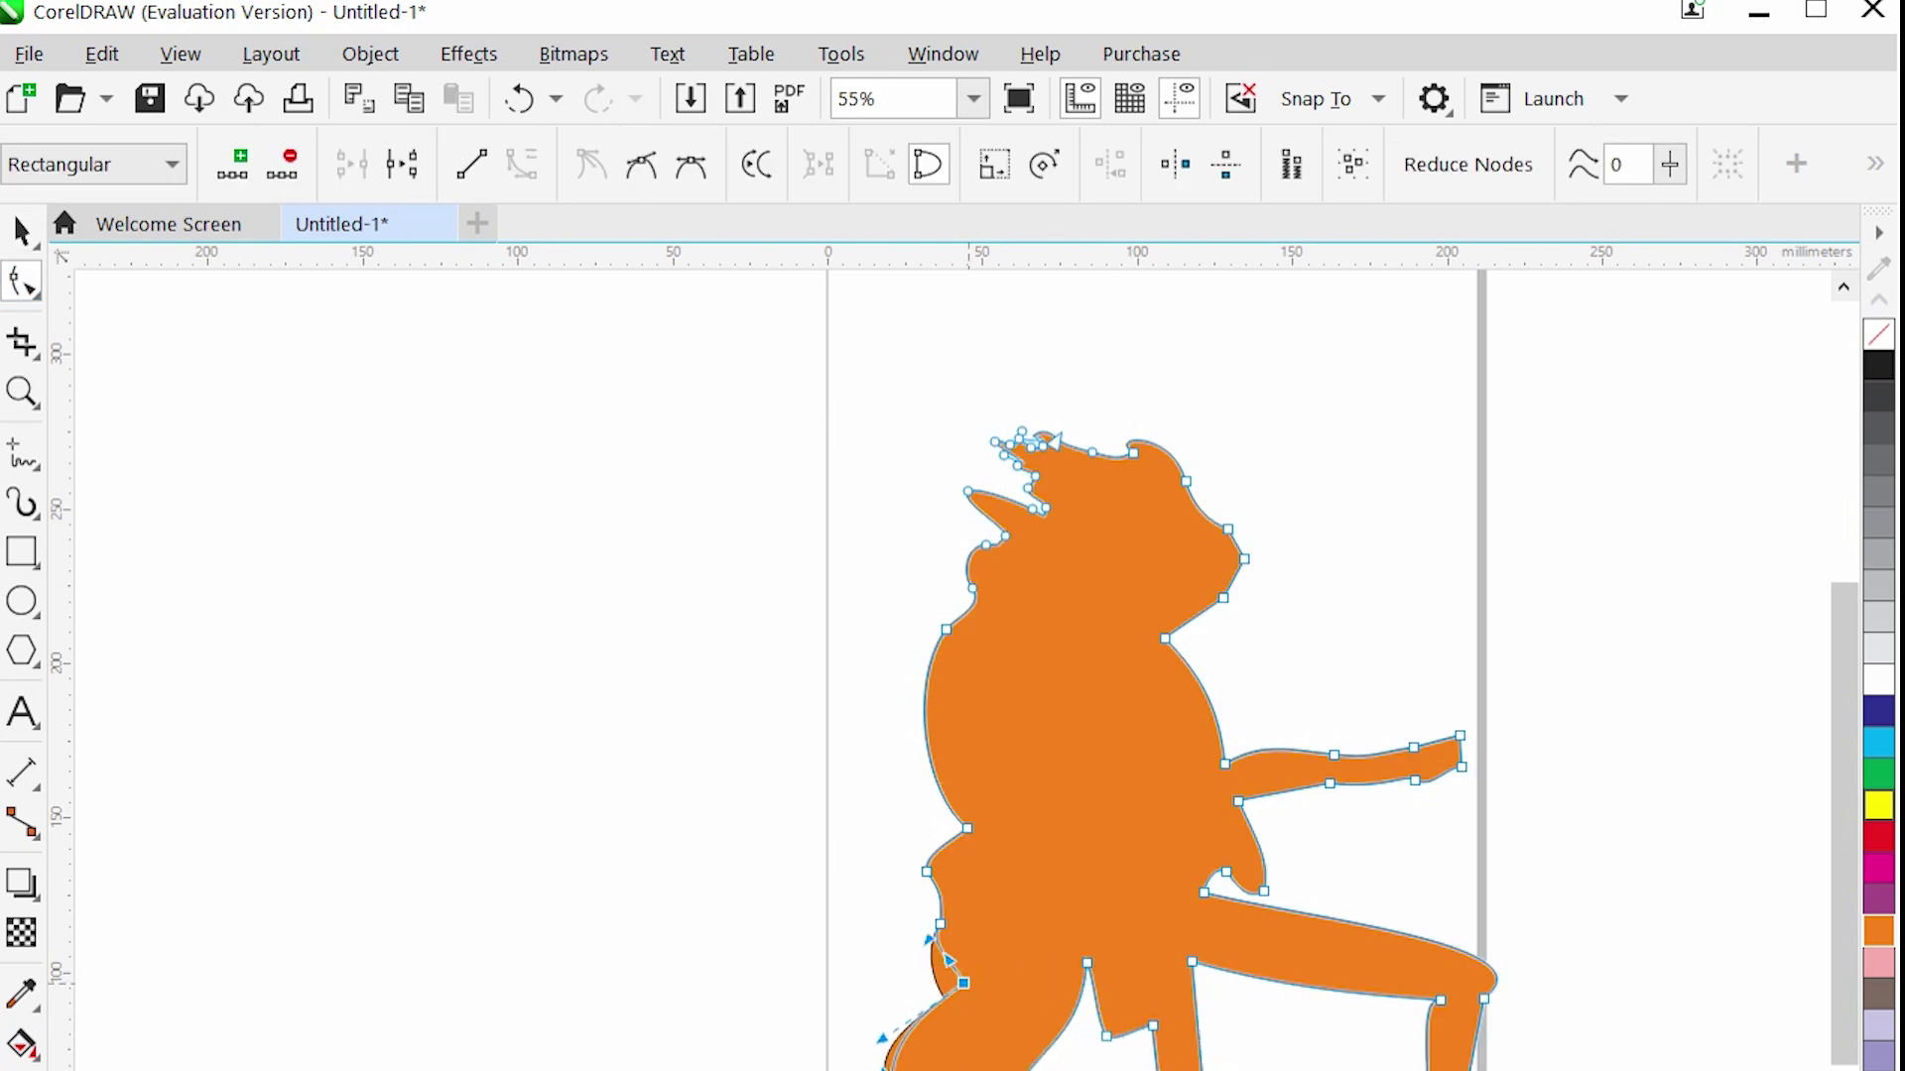
pyautogui.click(929, 656)
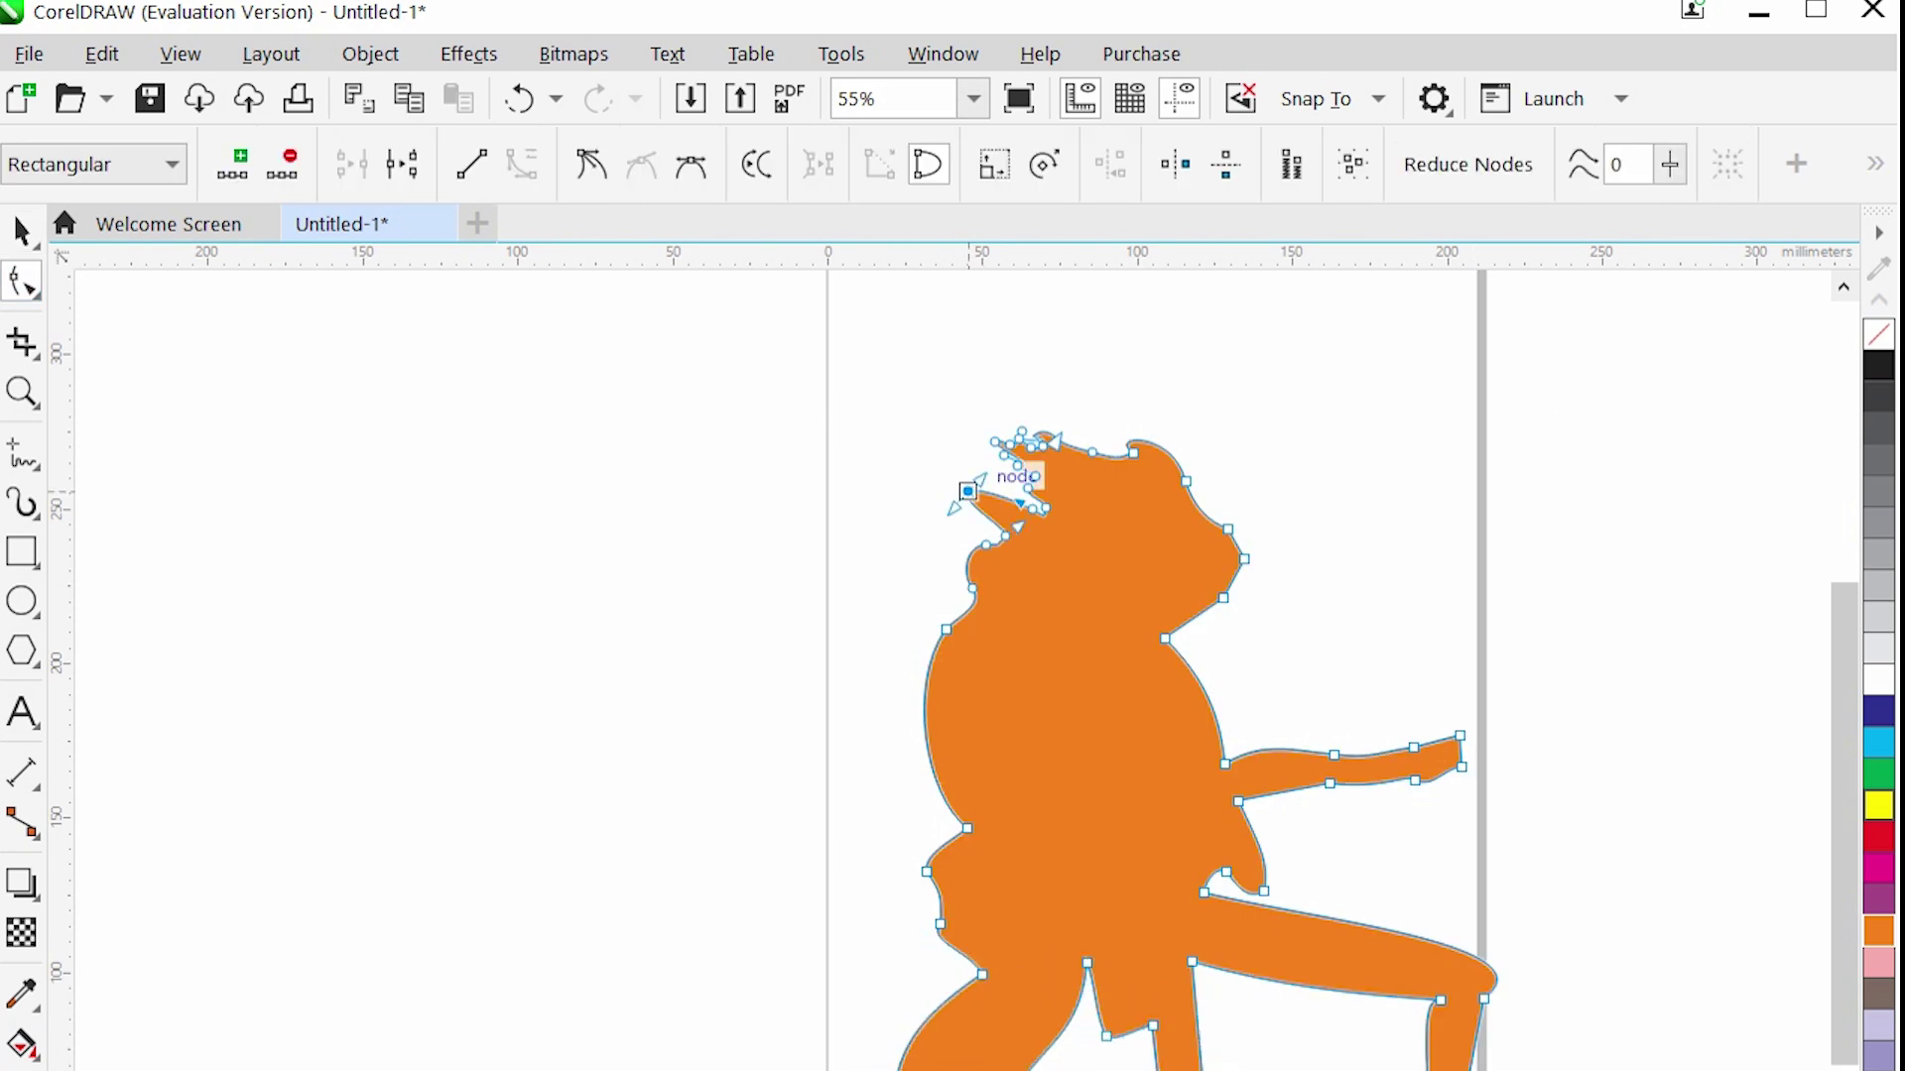
pyautogui.press('space')
pyautogui.press('Escape')
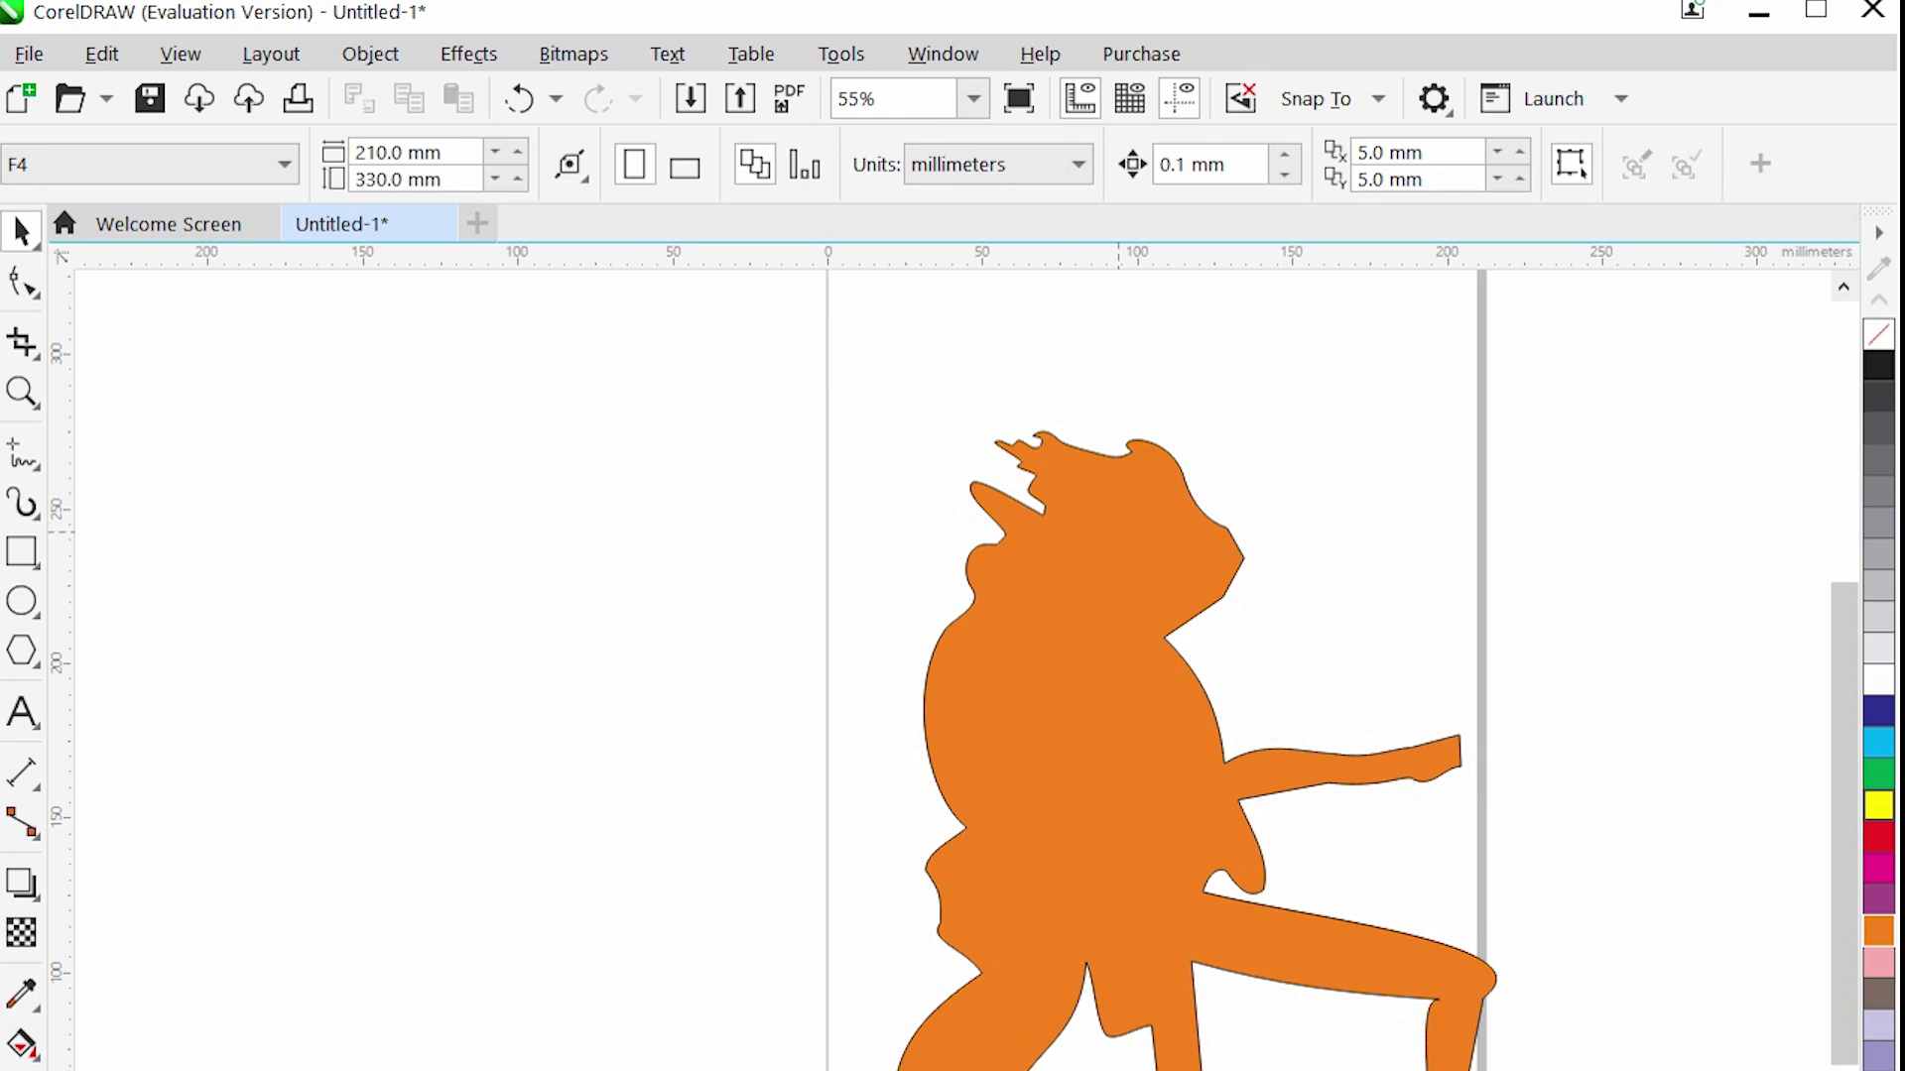
# Deepen the notch beneath the small curl at the crown.
pyautogui.doubleClick(1071, 694)
pyautogui.scroll(4, 1041, 466)
pyautogui.click(1094, 466)
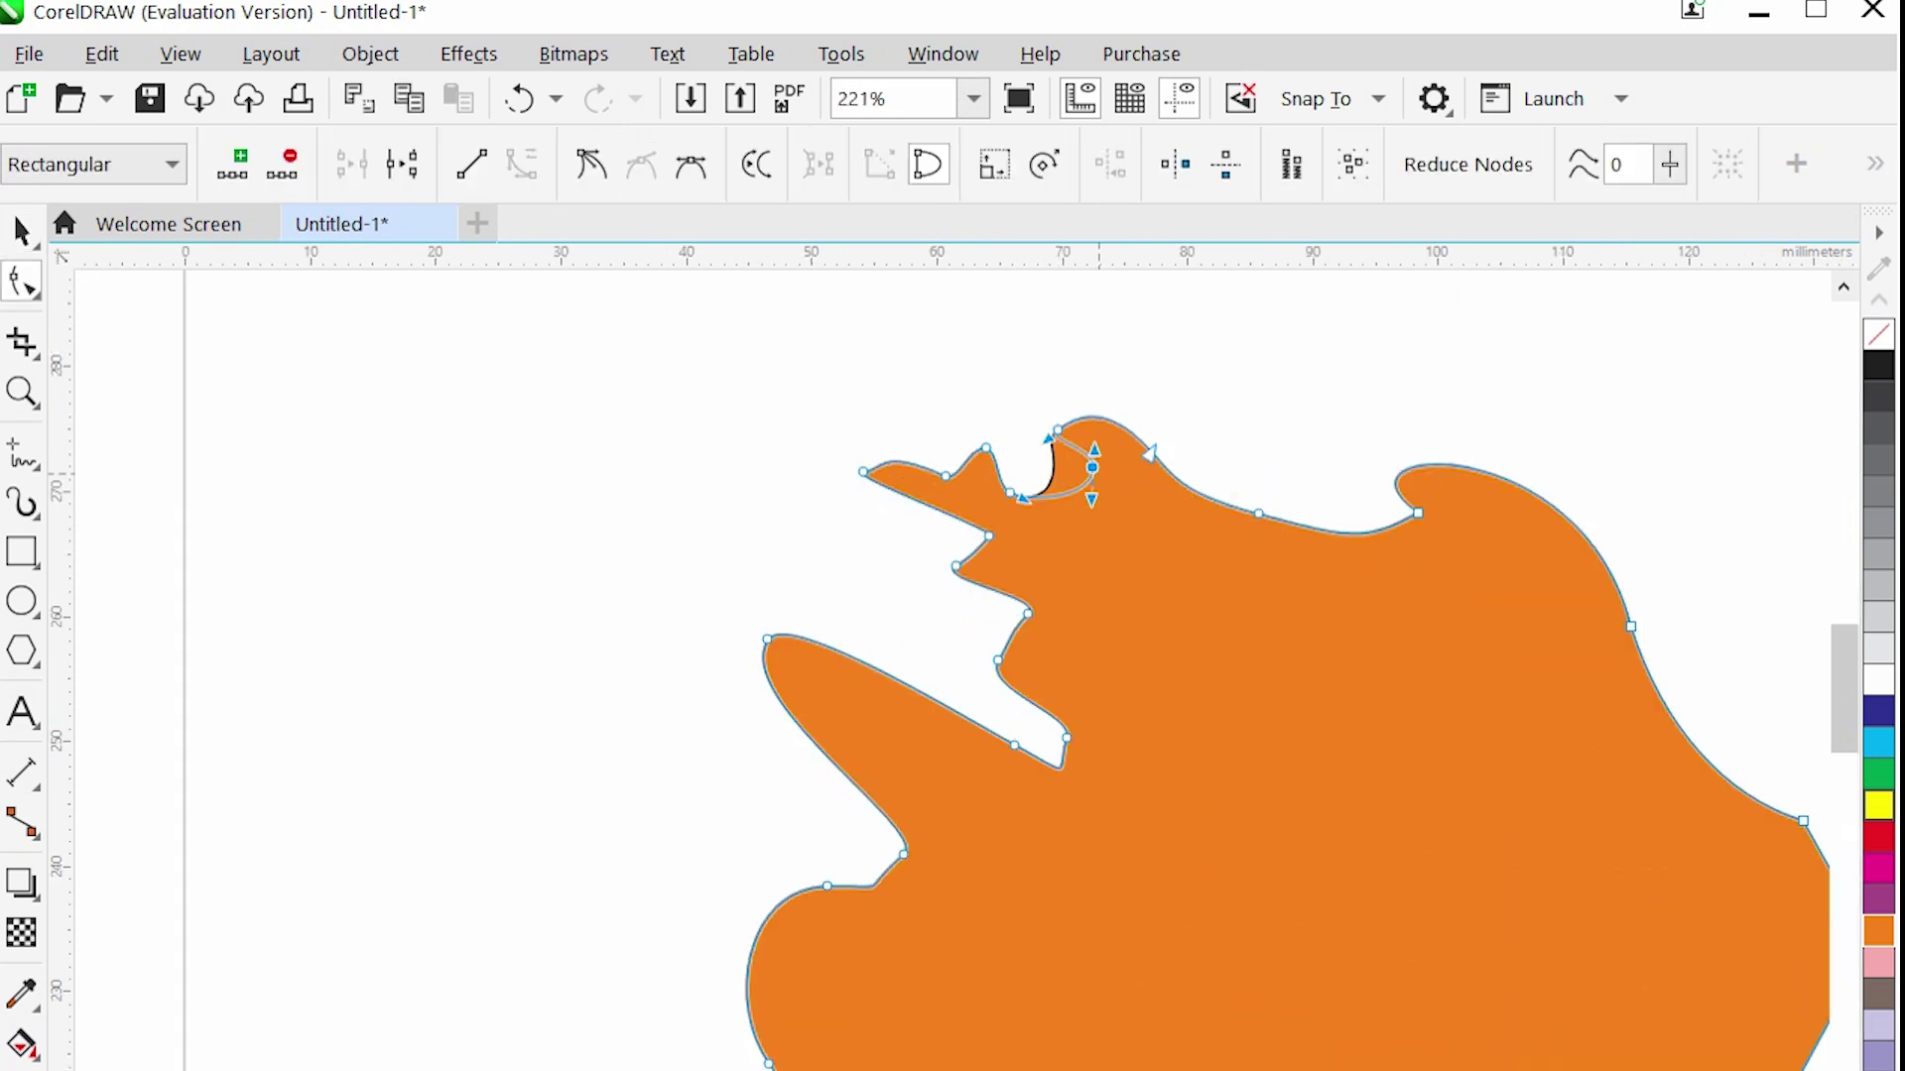
pyautogui.scroll(-2, 947, 606)
# Fill the figure with uniform Red from the CMYK Palette.
pyautogui.press('space')
pyautogui.press('Escape')
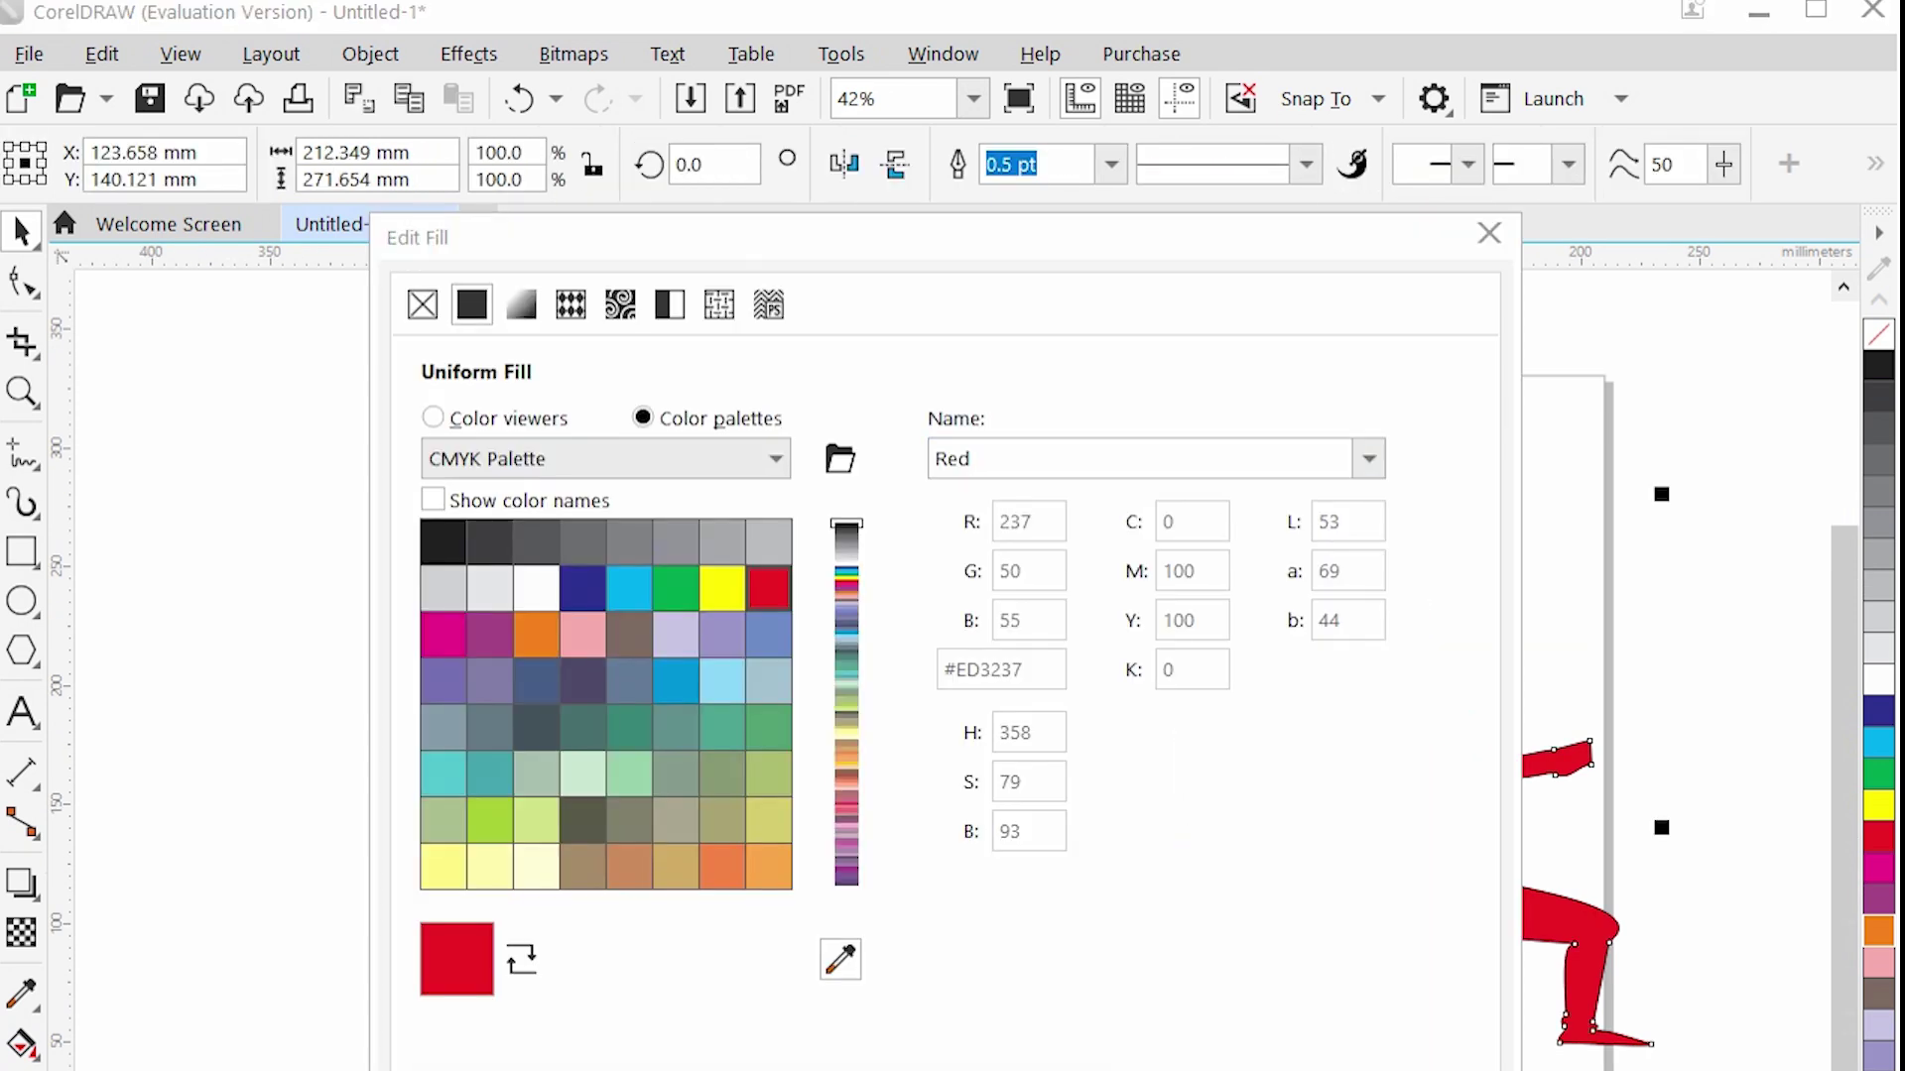
pyautogui.press('Return')
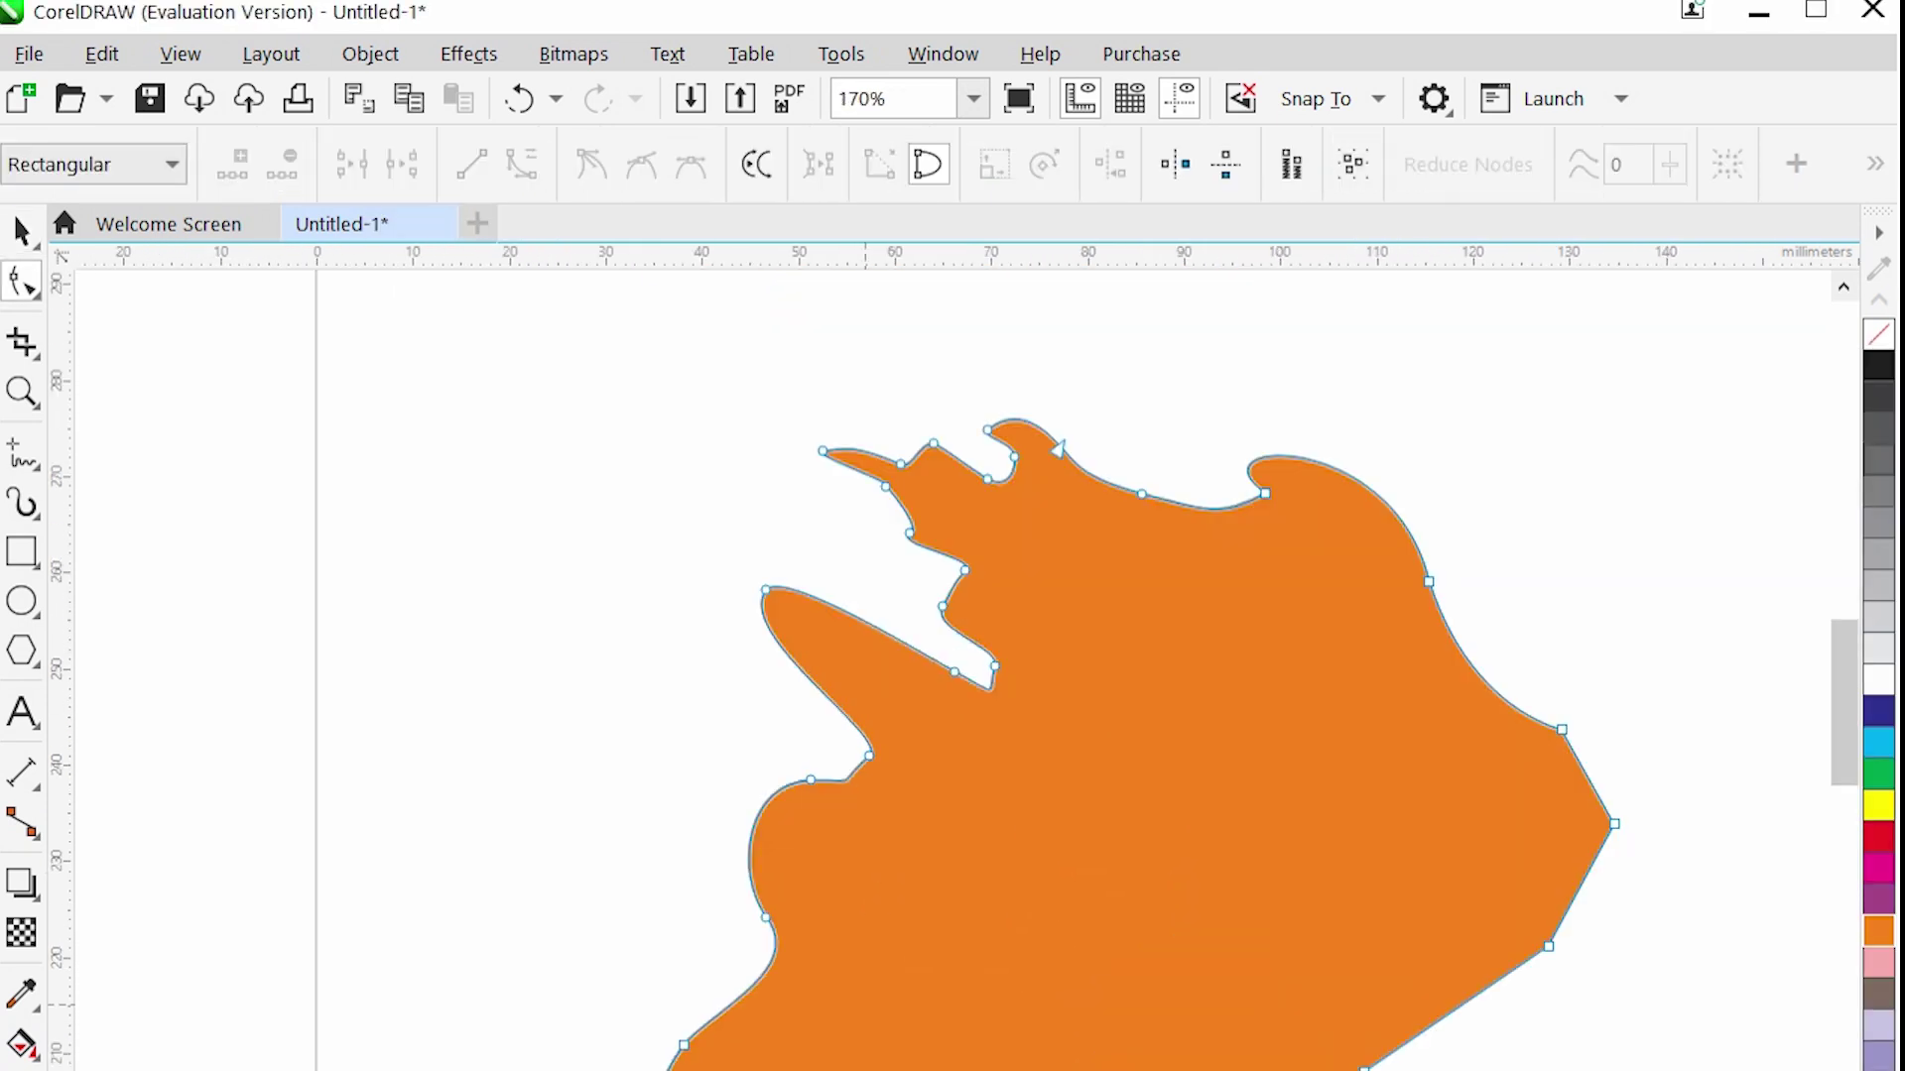
# Shape the rounded nape into a small curl and remove the nodes of the jagged tips beside the crown.
pyautogui.click(822, 709)
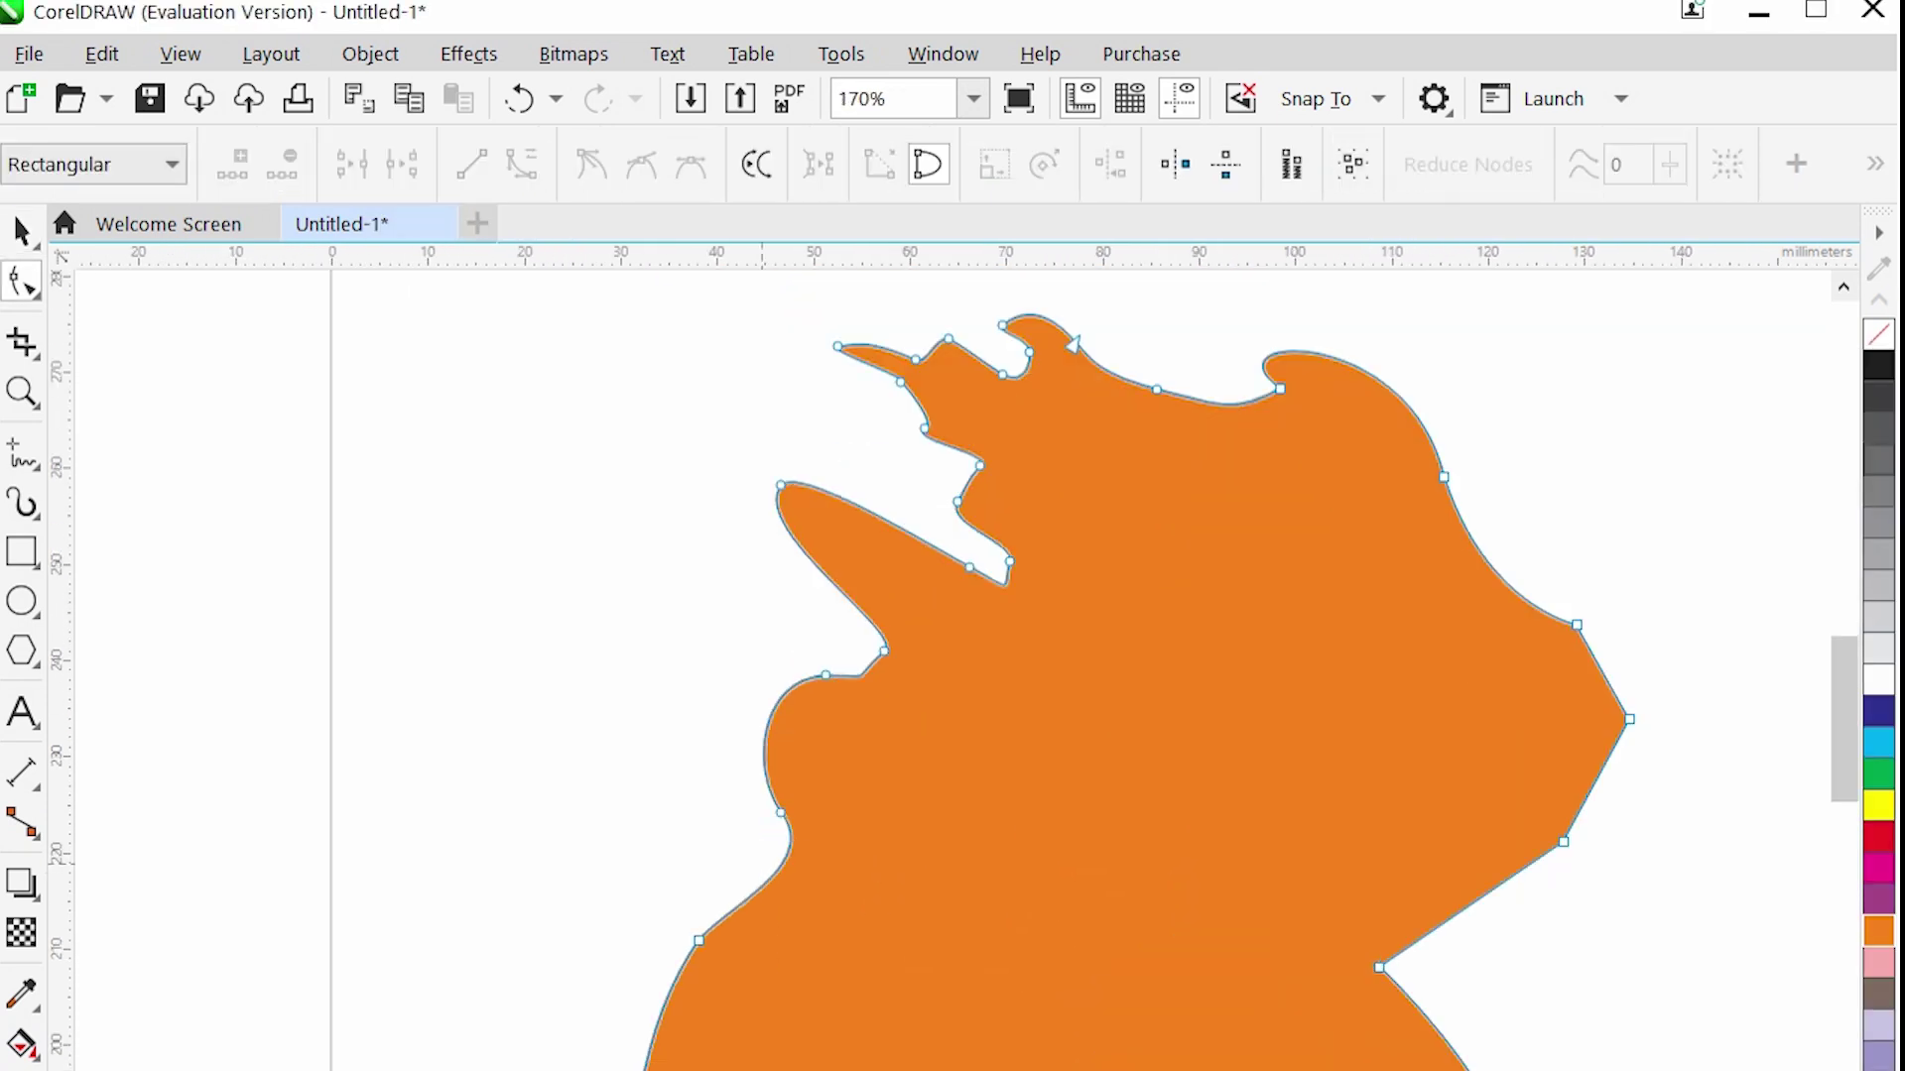
pyautogui.scroll(3, 992, 655)
pyautogui.click(746, 675)
pyautogui.moveTo(838, 585); pyautogui.dragTo(875, 603)
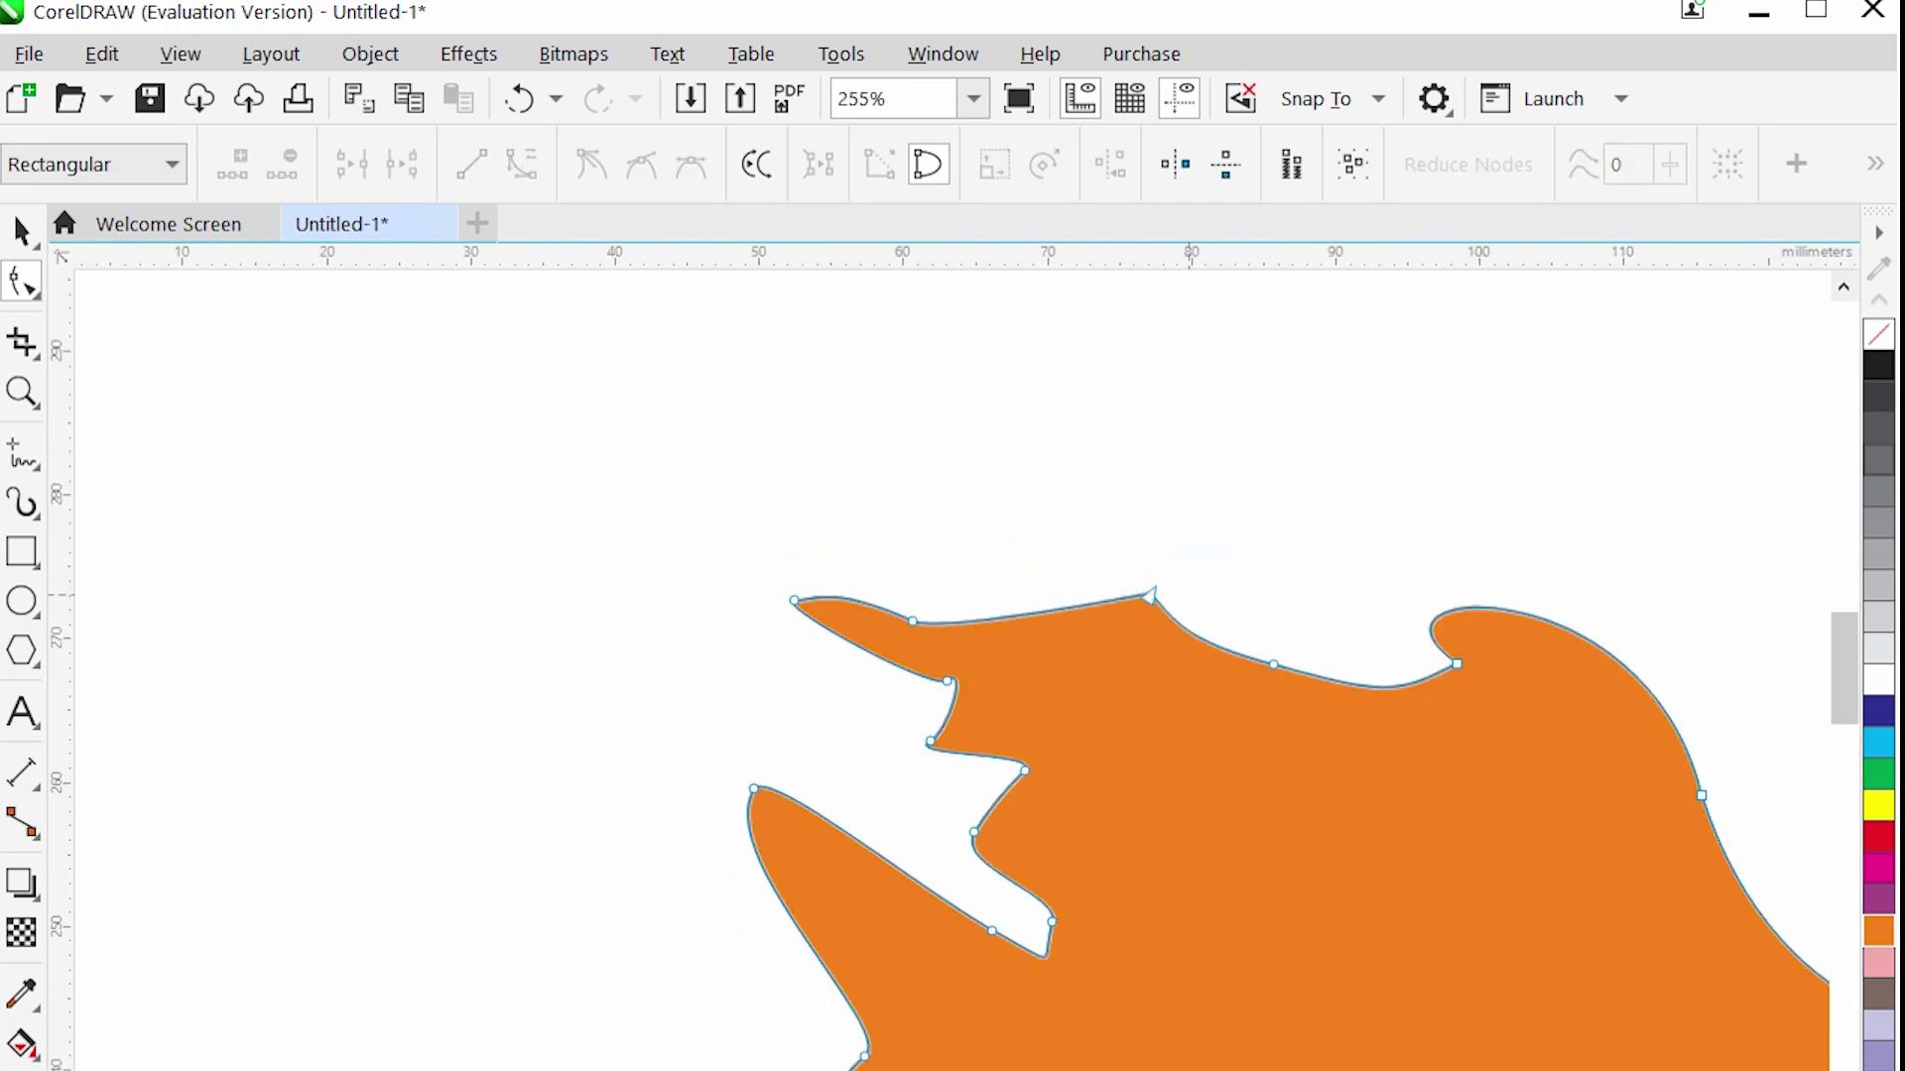
# Simplify the upper hair lock into a narrow point and raise a node on the crown beside it.
pyautogui.scroll(-2, 1287, 925)
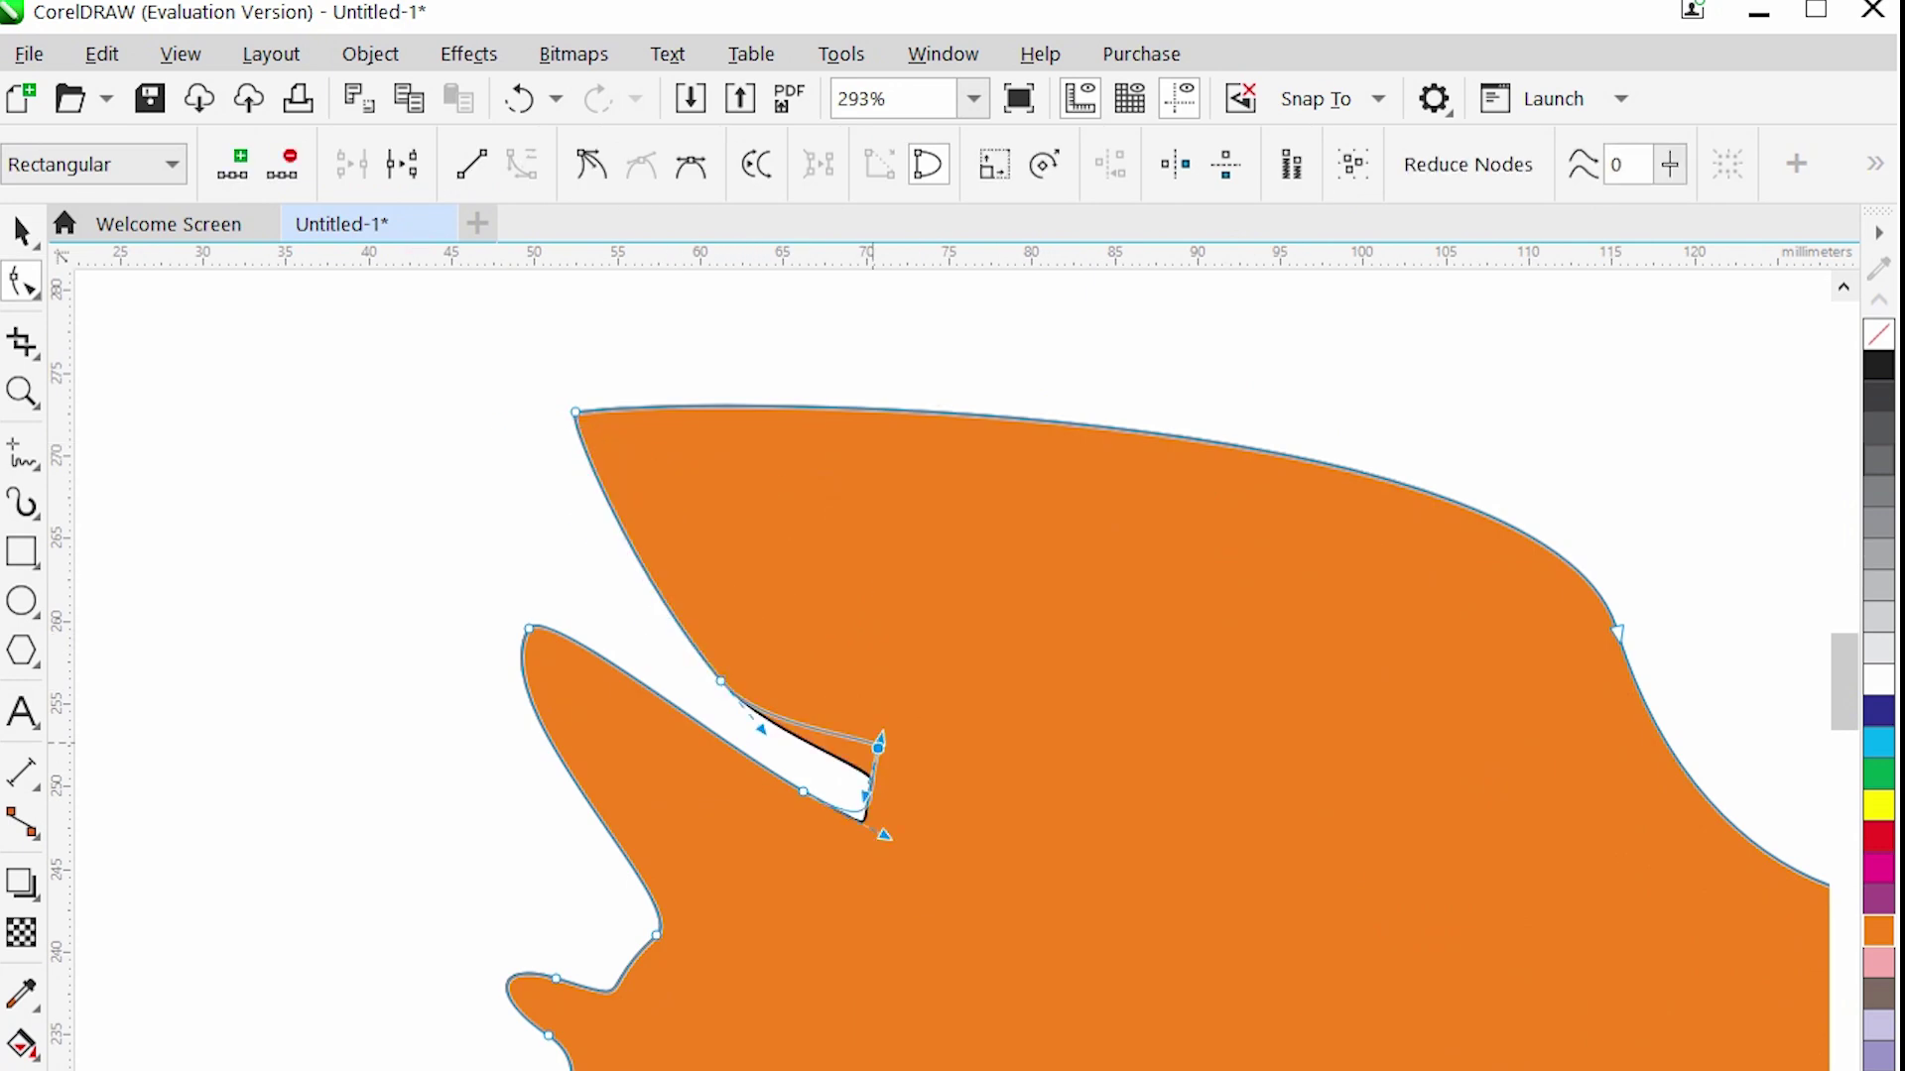
pyautogui.moveTo(666, 635); pyautogui.dragTo(617, 532)
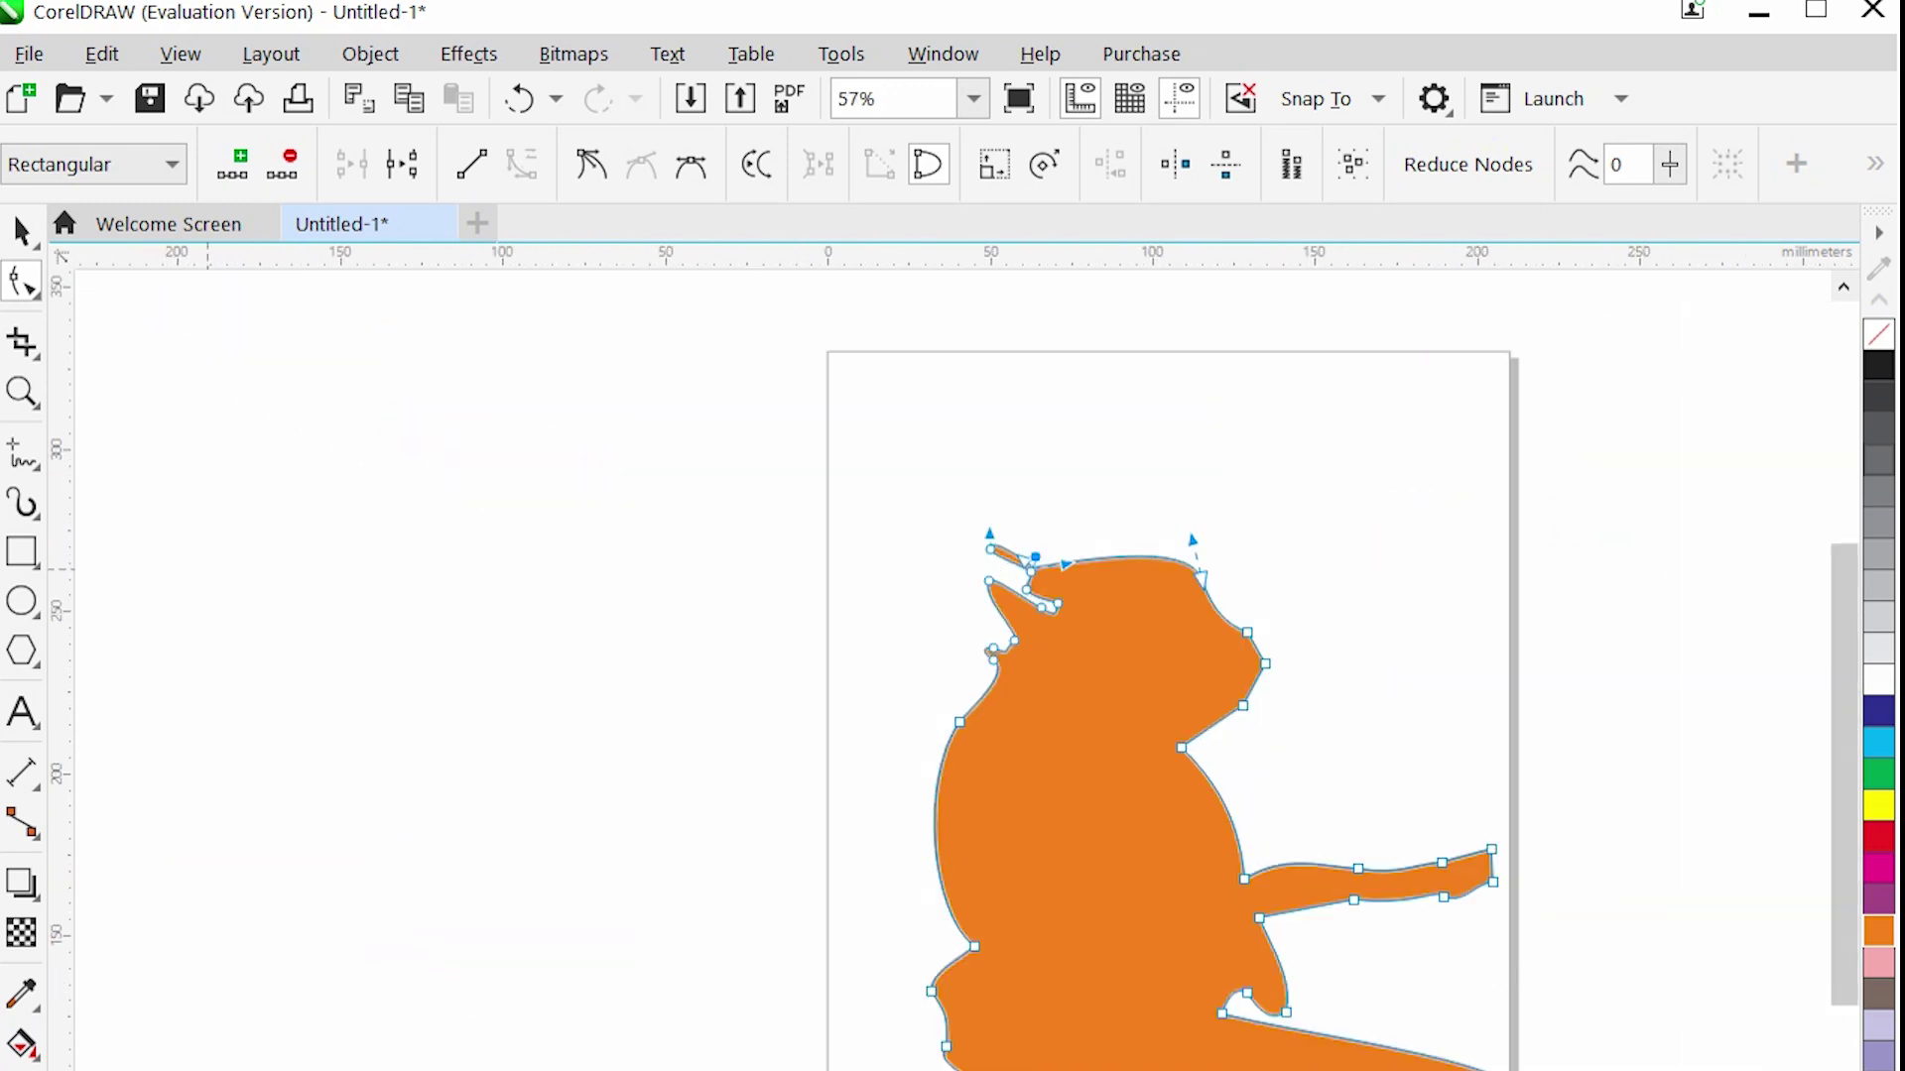
pyautogui.scroll(3, 1283, 462)
pyautogui.moveTo(843, 703); pyautogui.dragTo(838, 675)
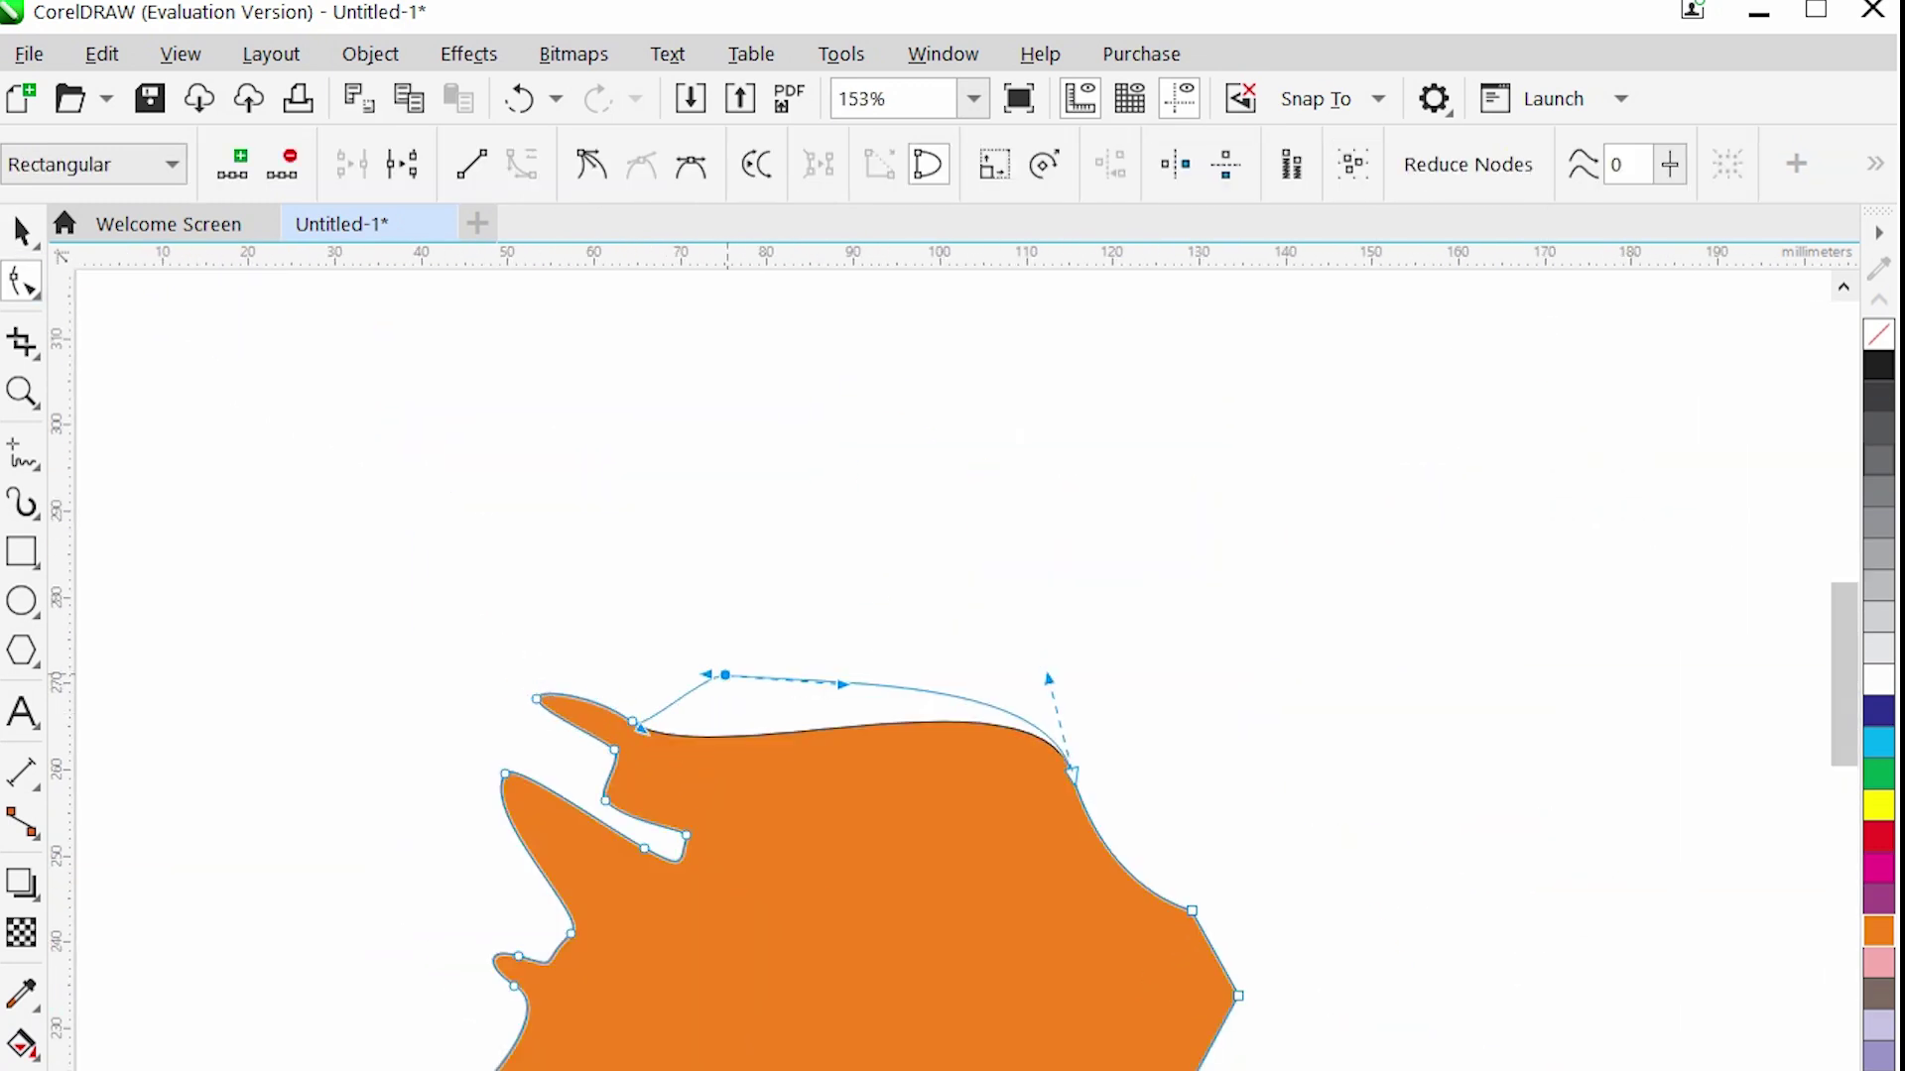
# Undo the last crown edits and reshape the outline between the crown peak and the forehead as a wave.
pyautogui.scroll(-5, 641, 942)
pyautogui.scroll(5, 645, 892)
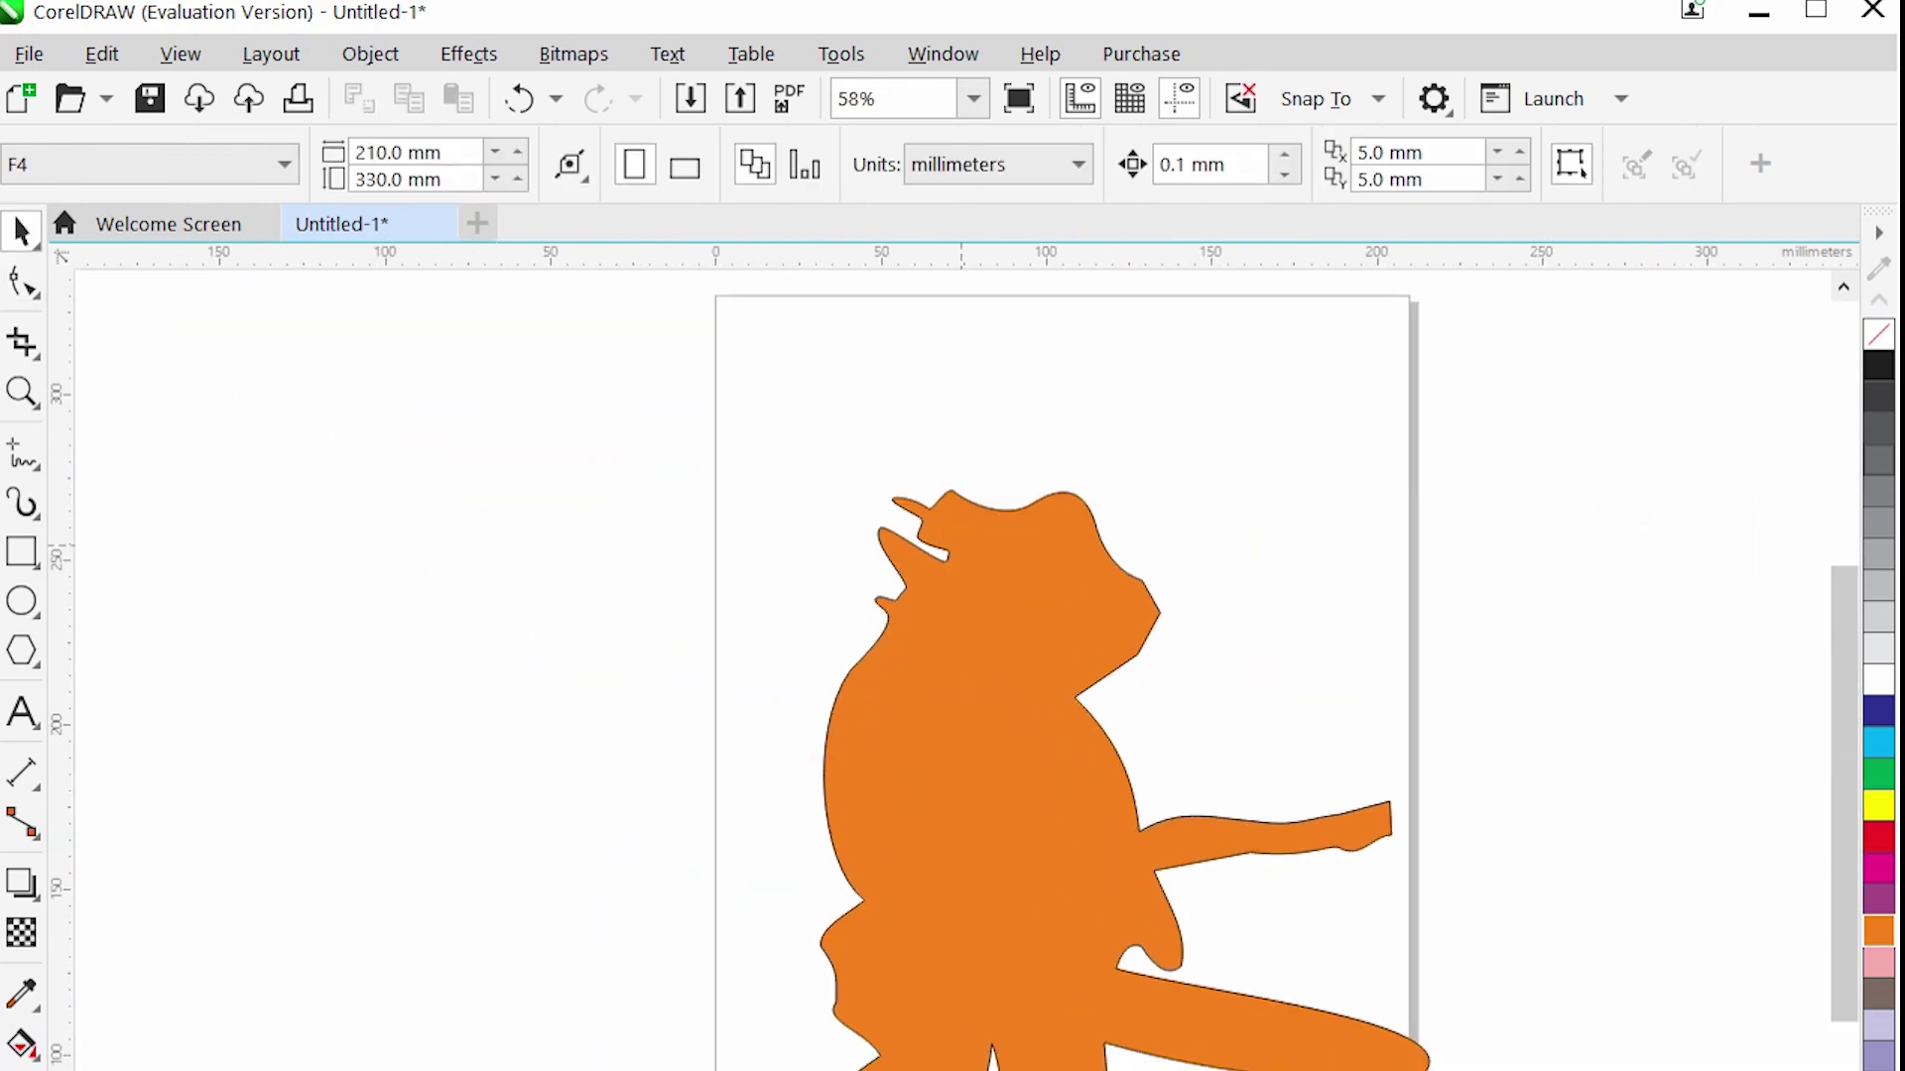
pyautogui.hotkey('ctrl', 'z')
pyautogui.scroll(-4, 1046, 623)
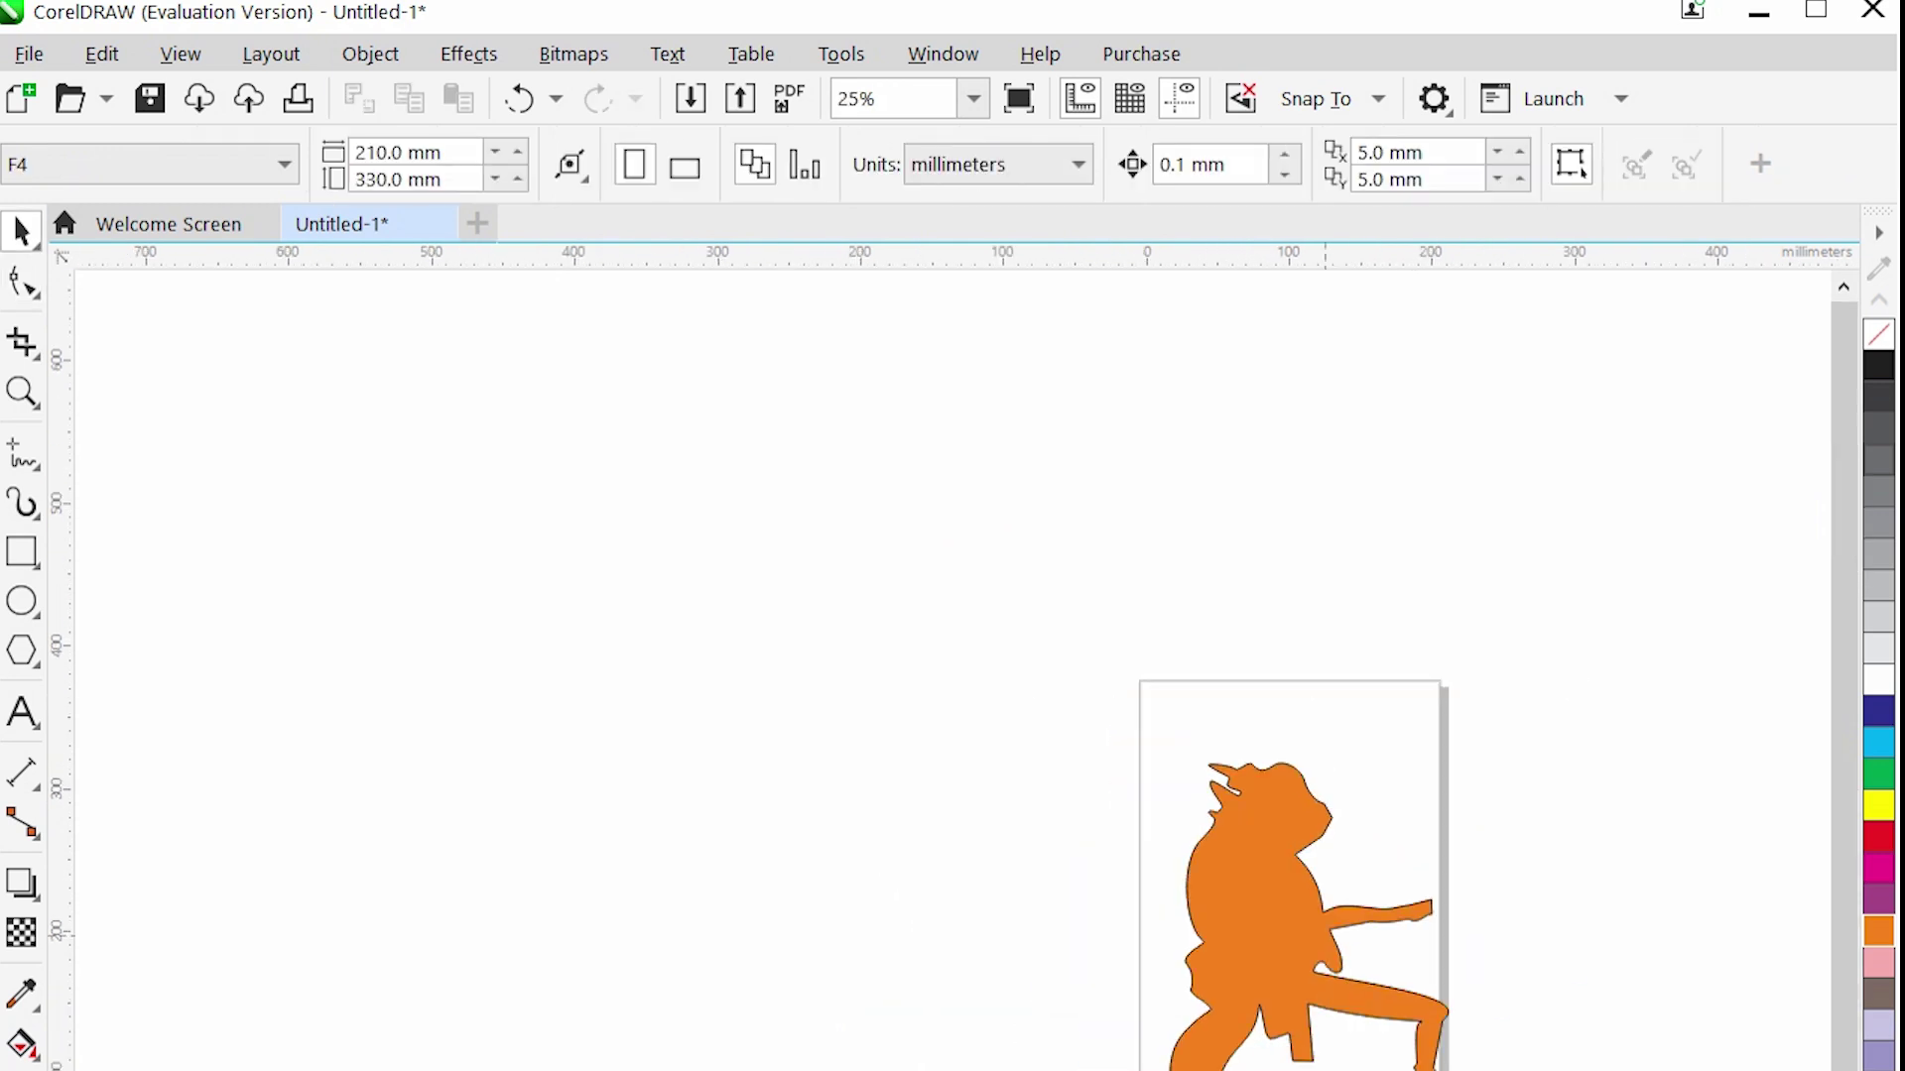
pyautogui.scroll(7, 1046, 623)
pyautogui.hotkey('ctrl', 'z')
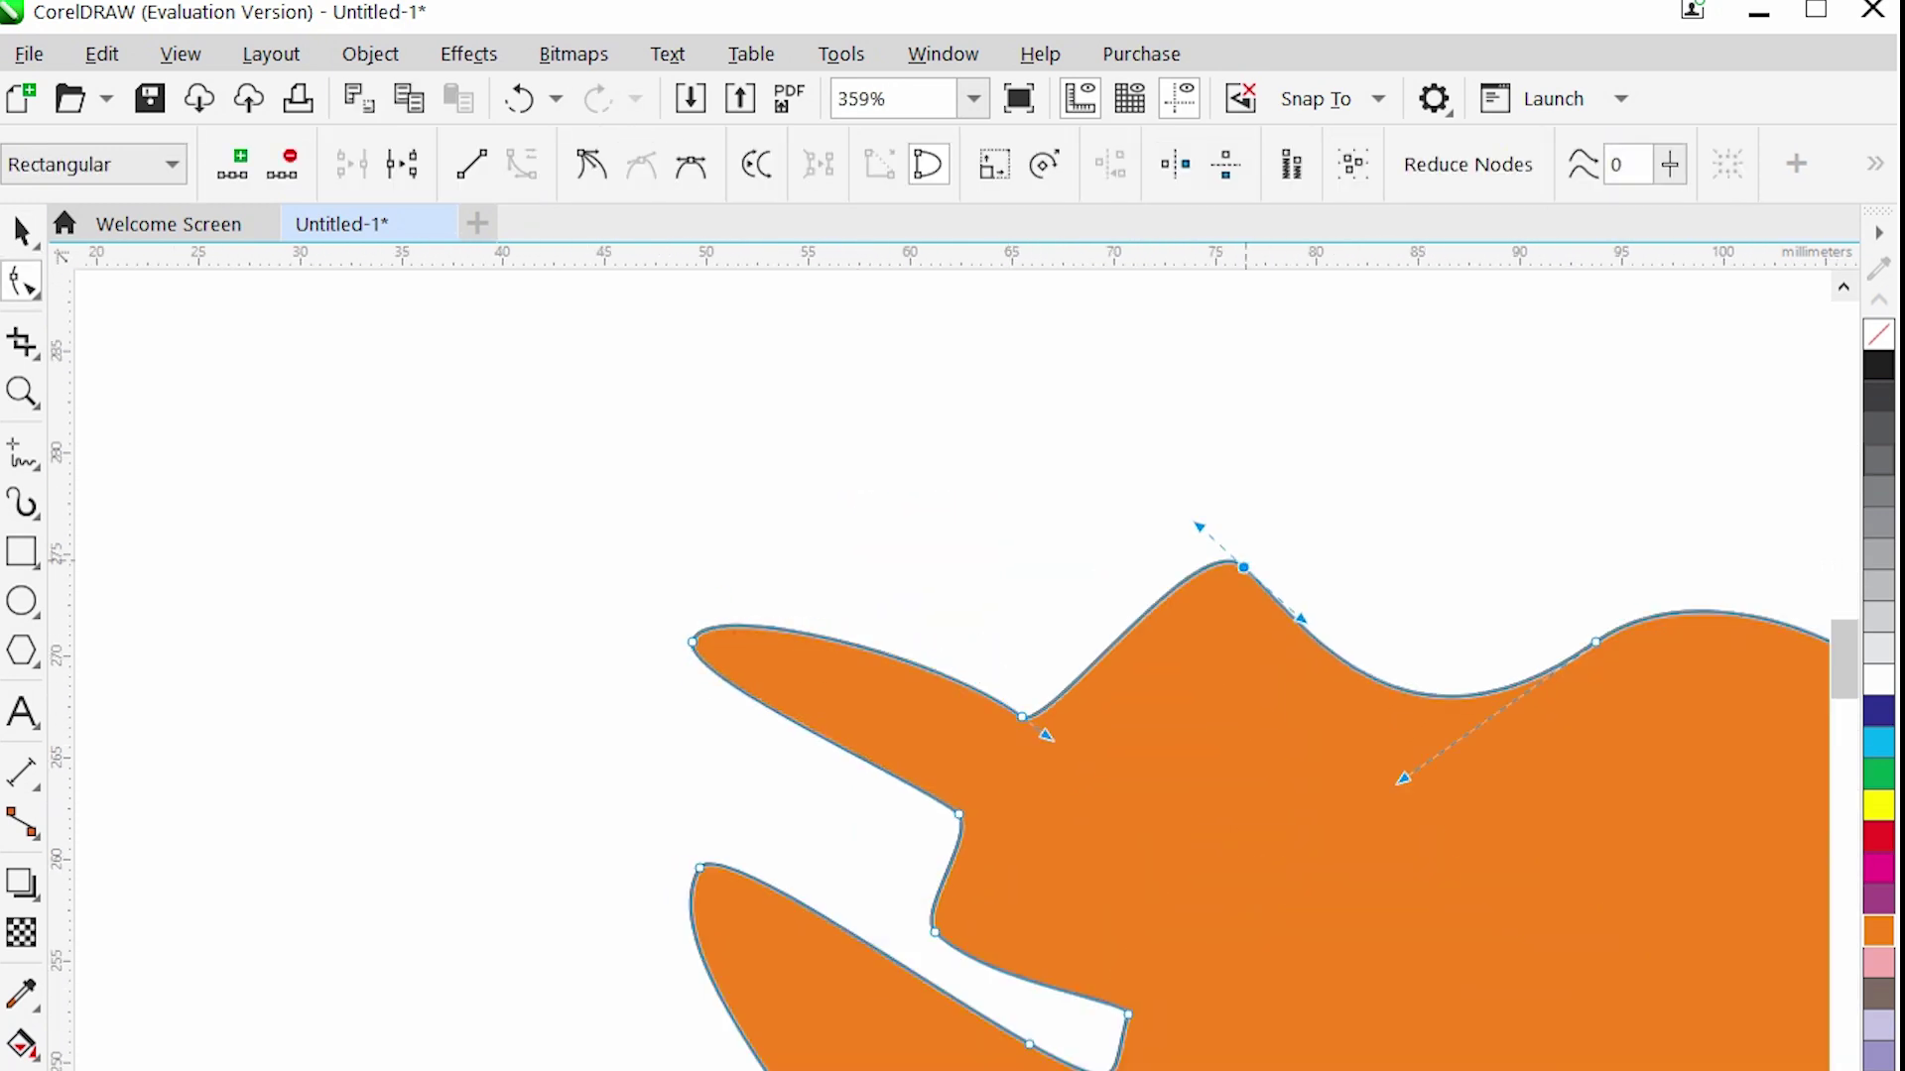
pyautogui.moveTo(1404, 561); pyautogui.dragTo(1507, 680)
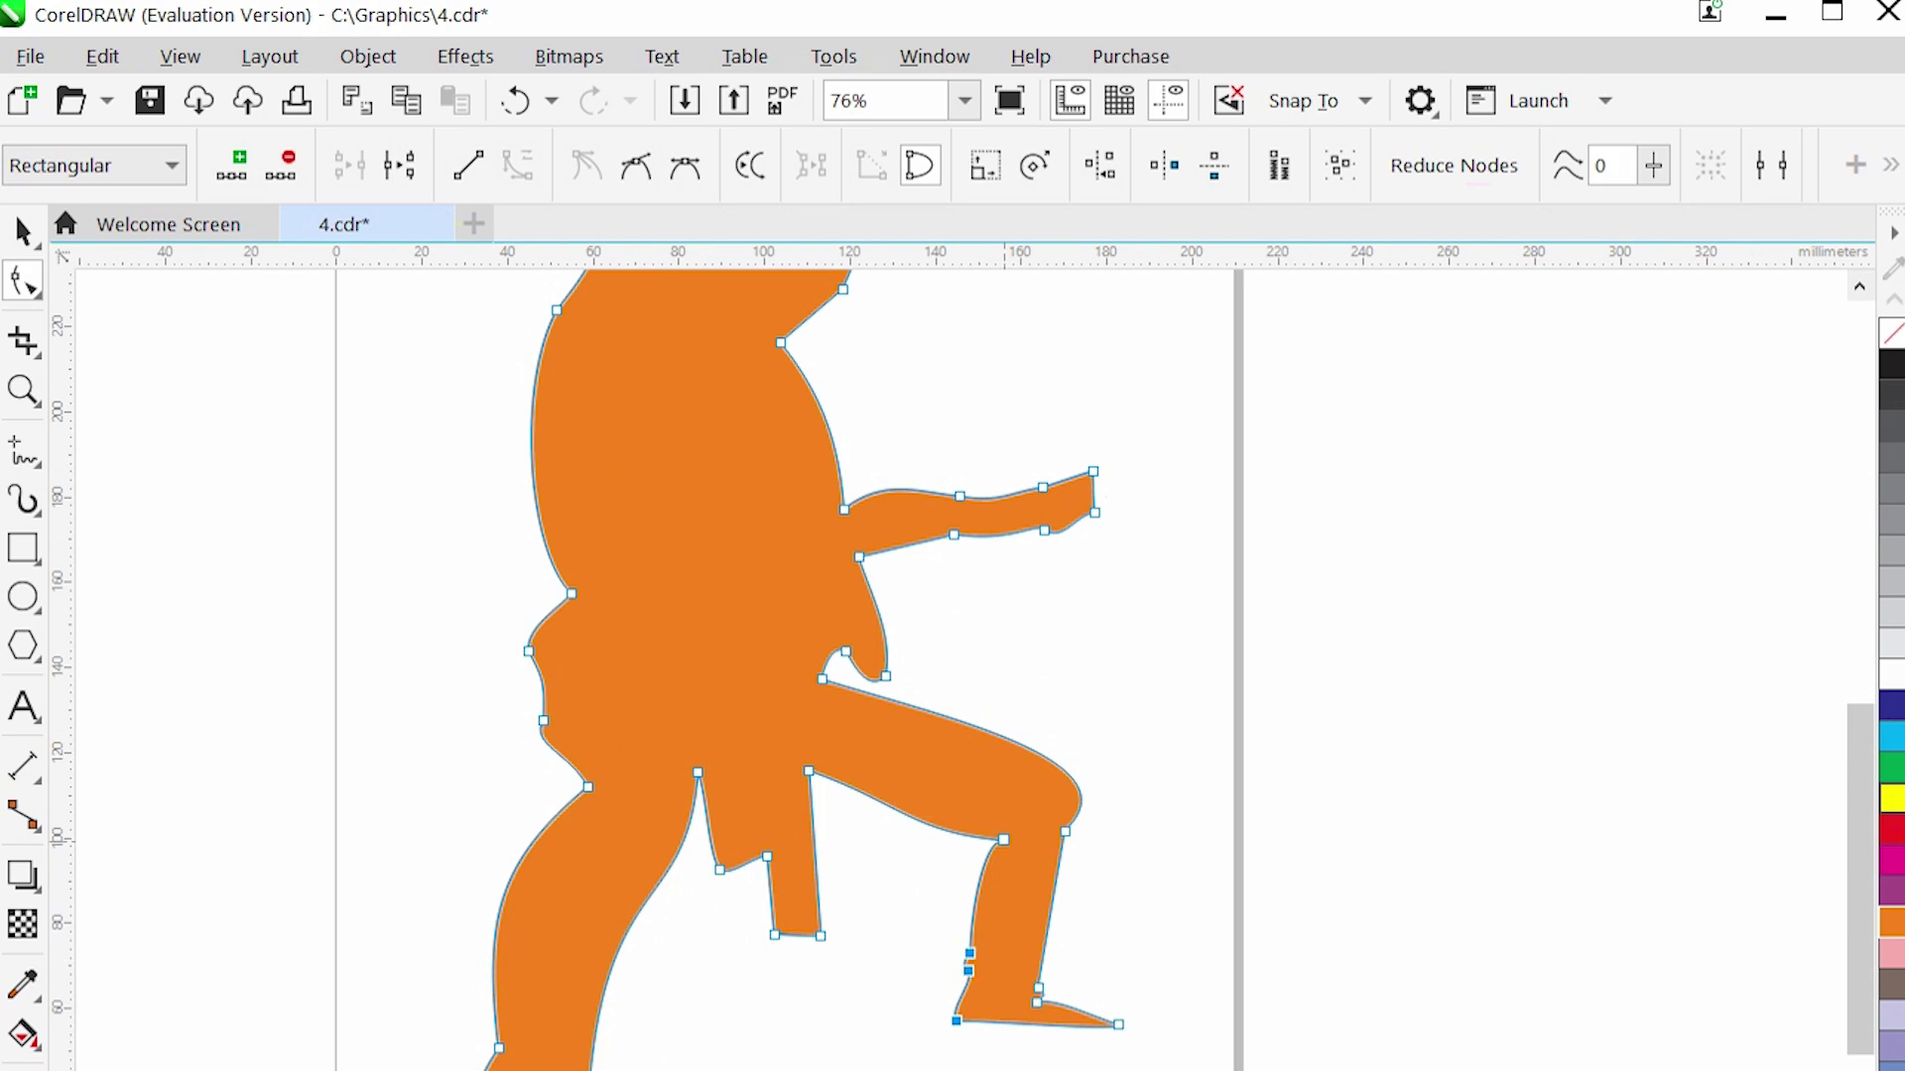
# Move the ankle nodes on both sides of the front leg backward.
pyautogui.moveTo(969, 971); pyautogui.dragTo(886, 954)
pyautogui.moveTo(1038, 989); pyautogui.dragTo(979, 977)
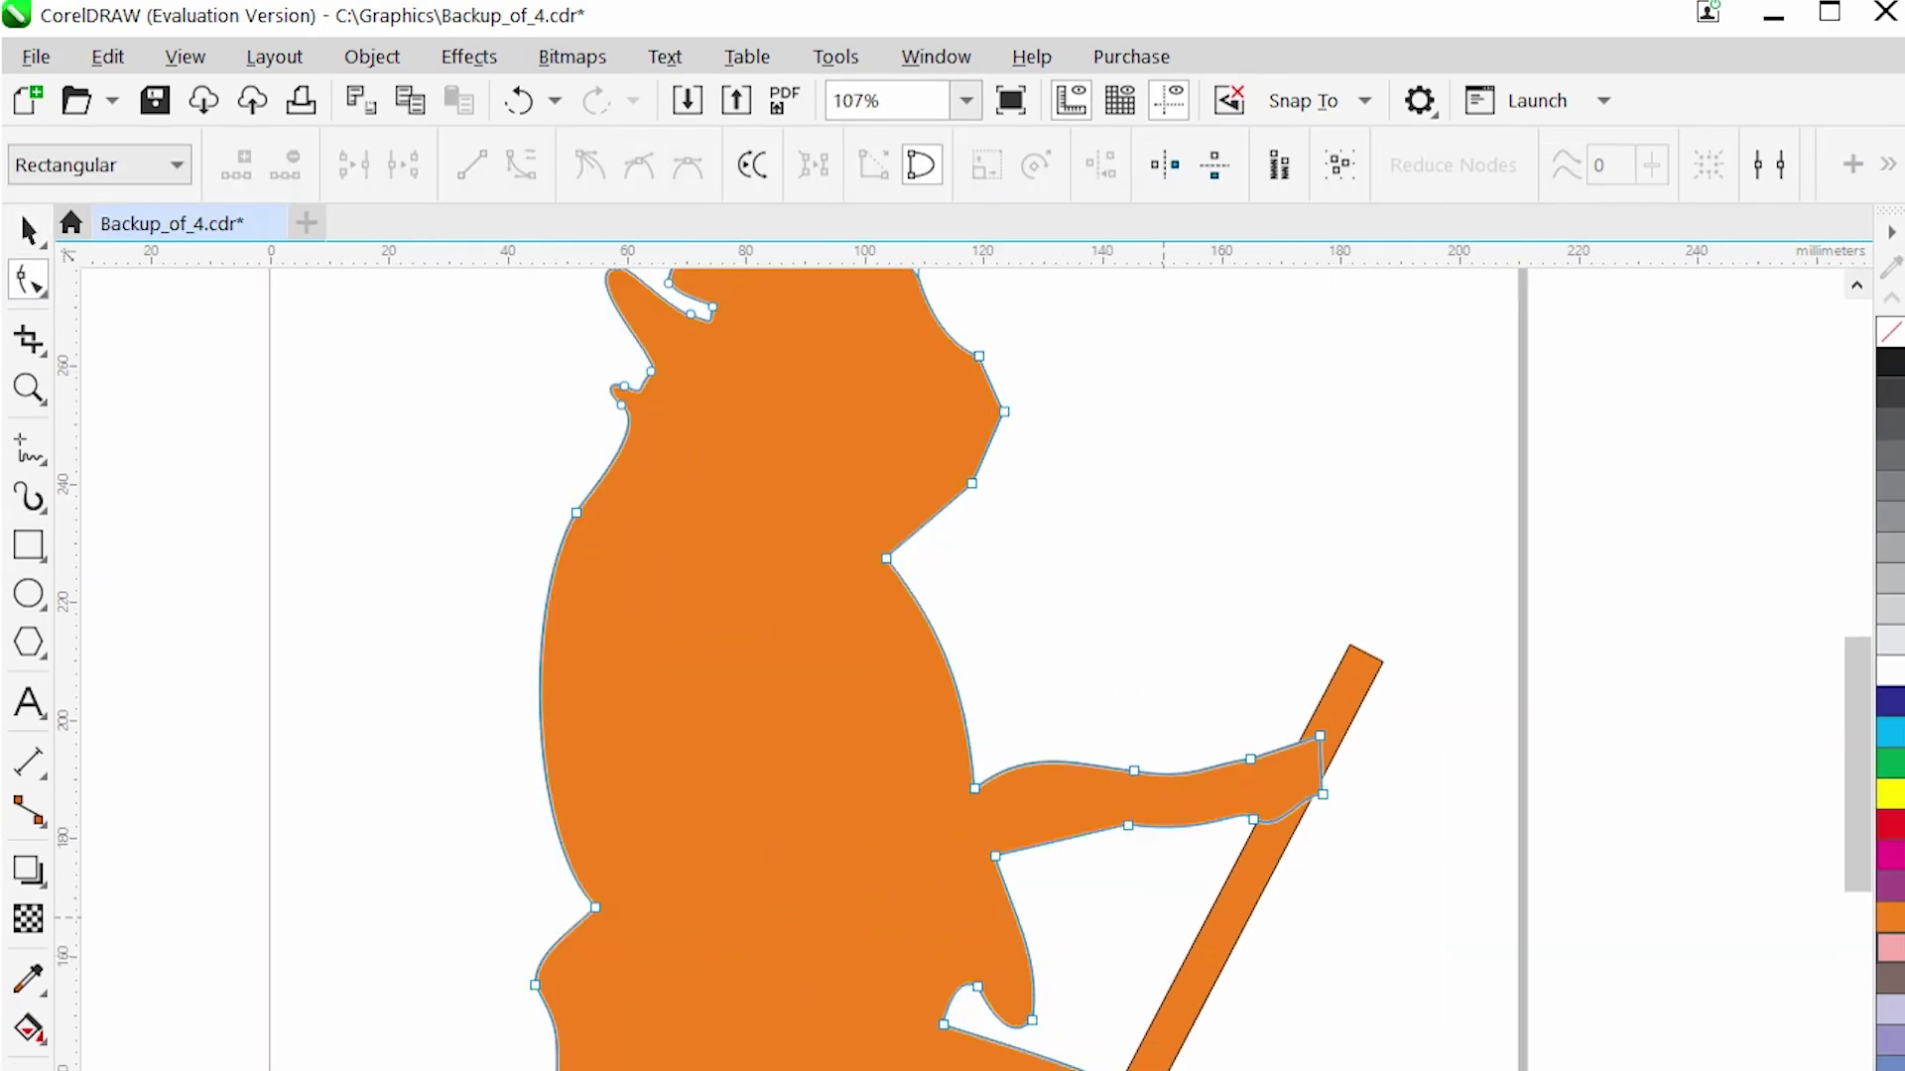
# Curve the upper edge of the hand and extend a pointed fingertip across the staff.
pyautogui.rightClick(1370, 678)
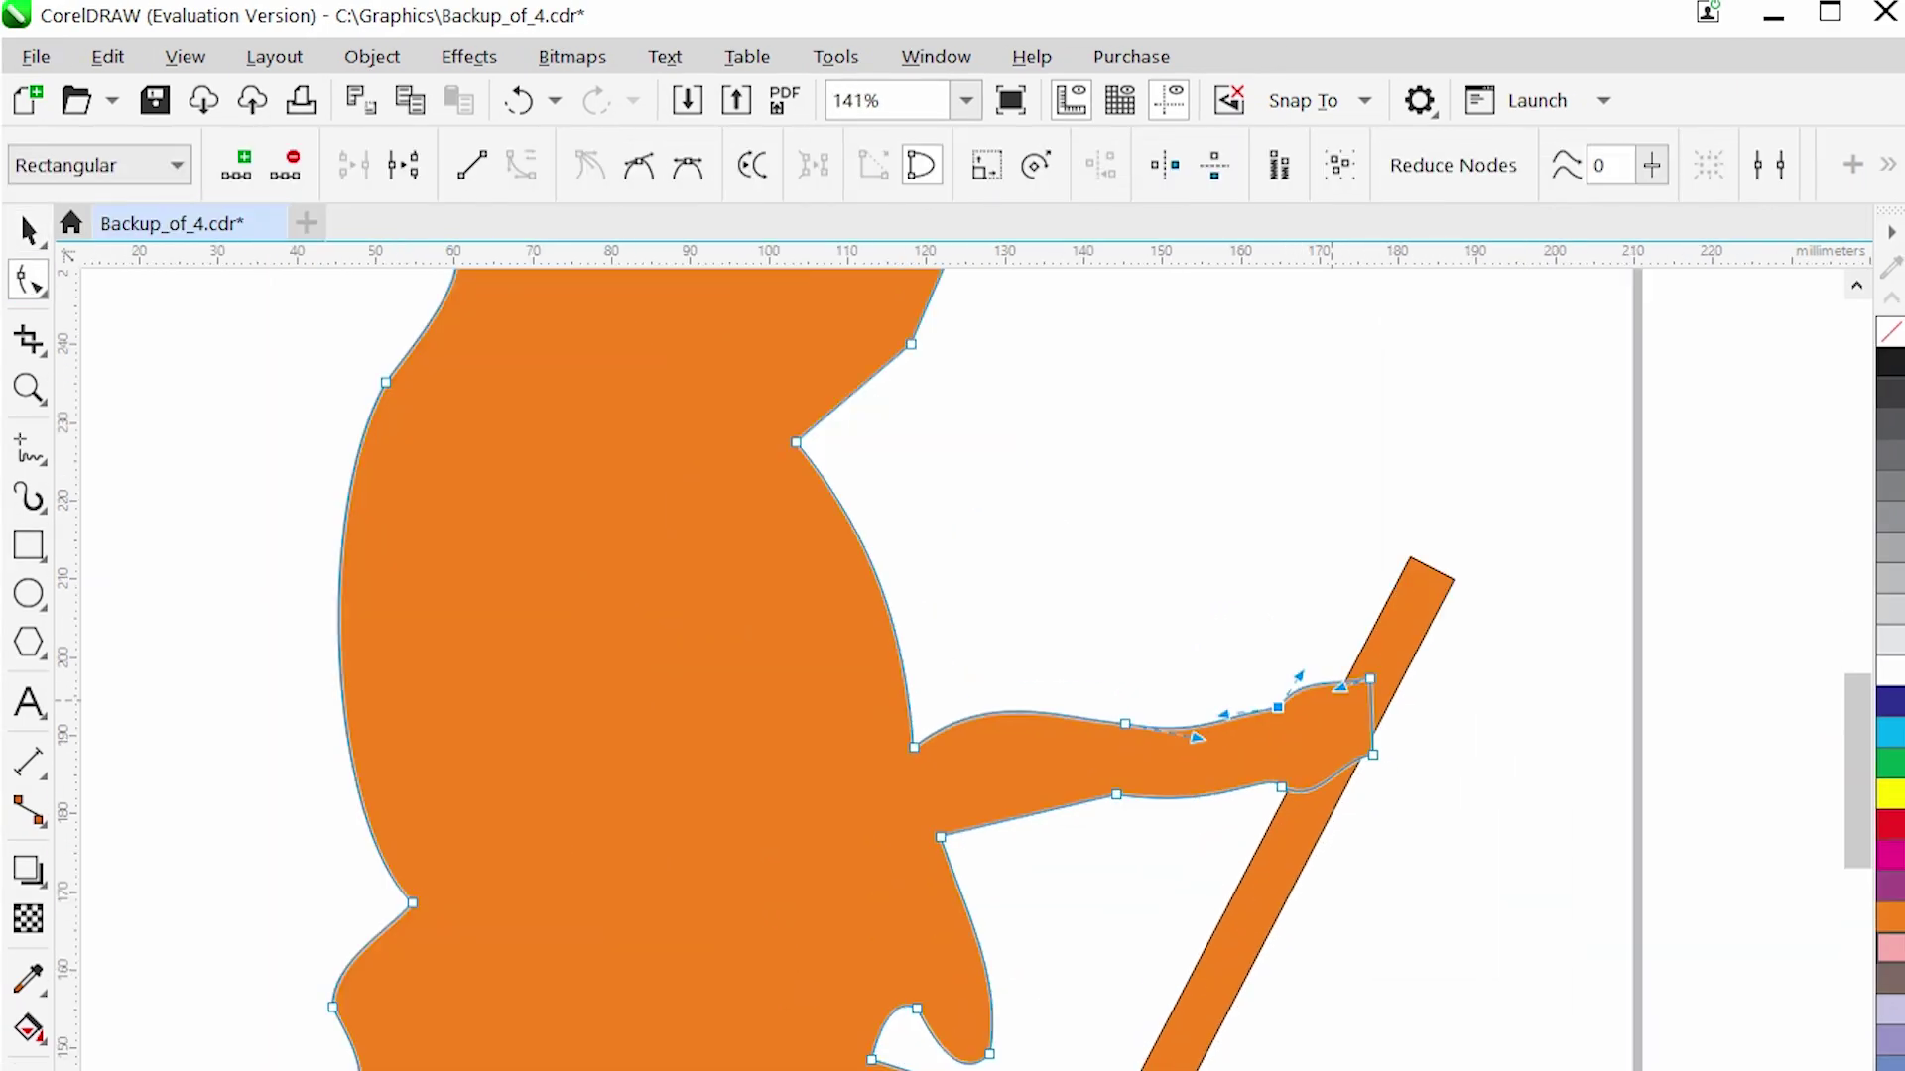
pyautogui.scroll(7, 1361, 683)
pyautogui.scroll(-3, 1478, 823)
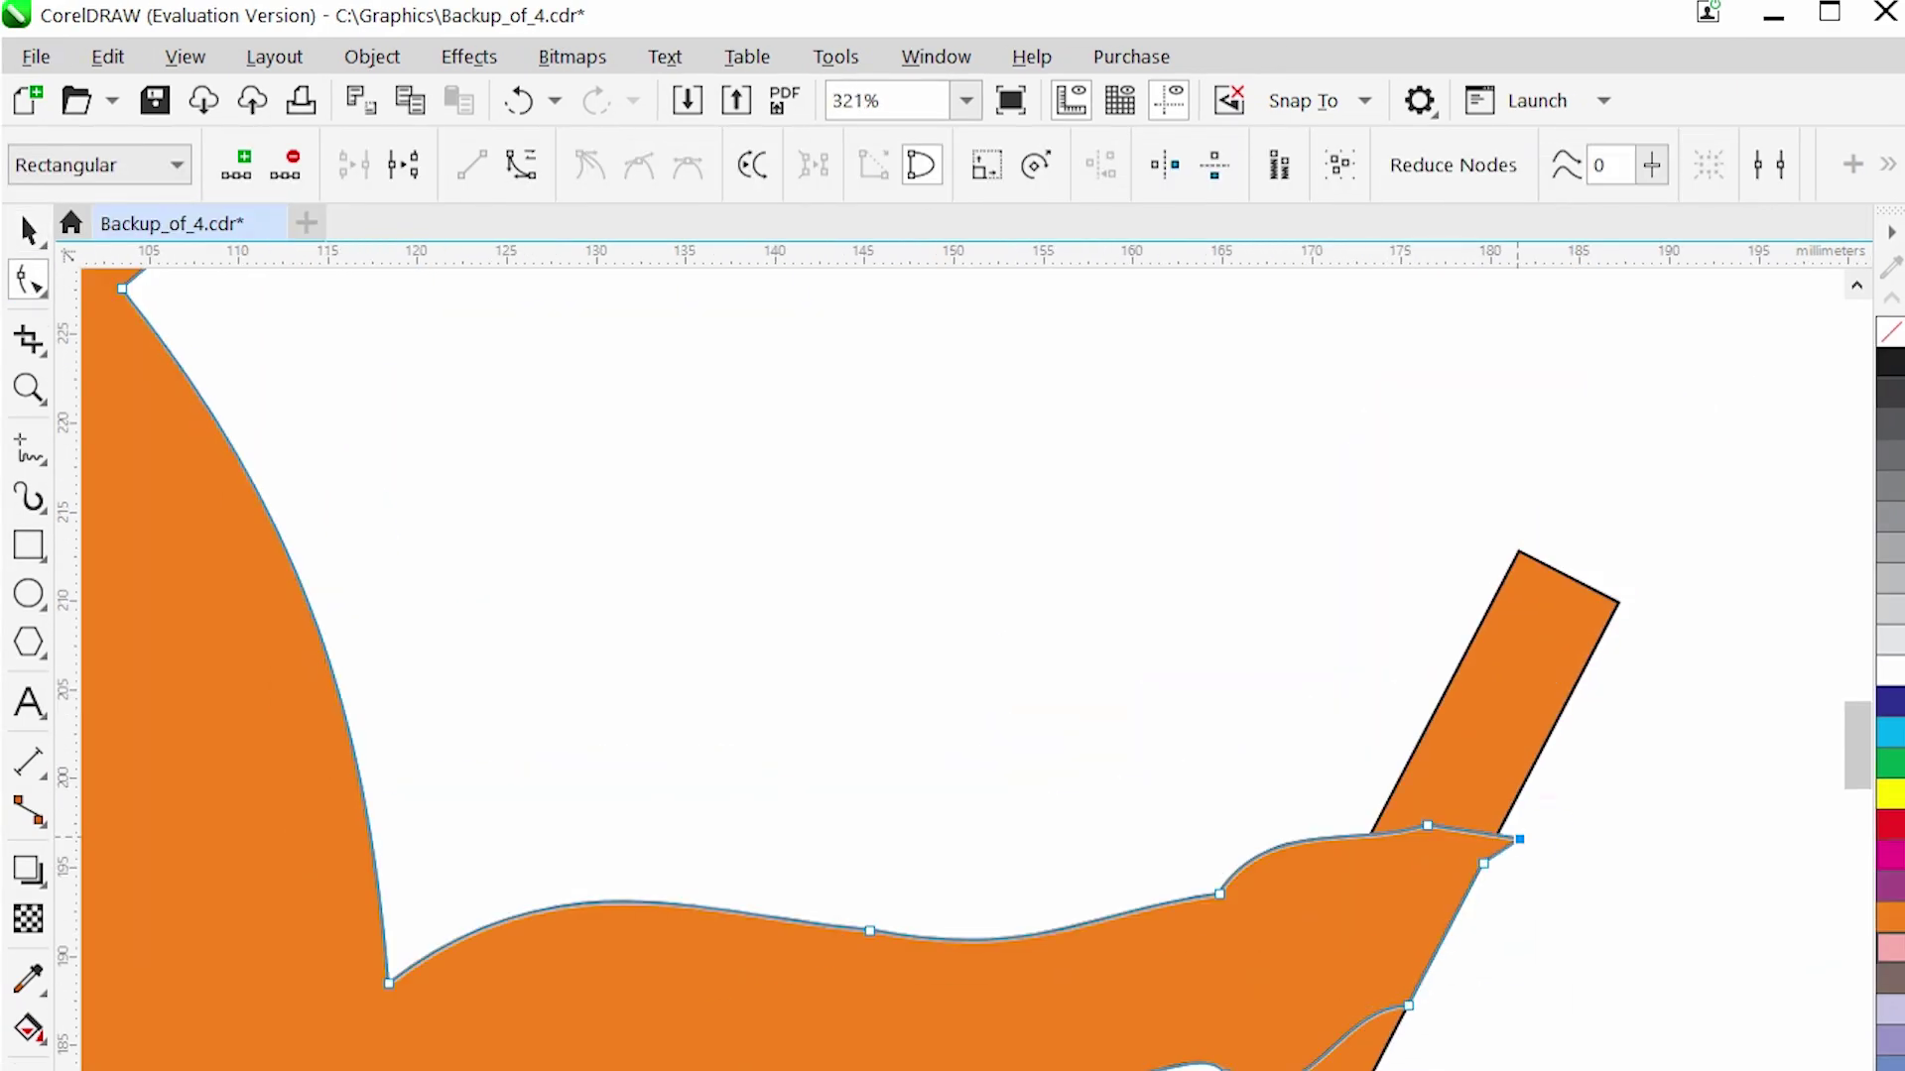
# Reshape the cloth flap hanging between the legs with a pointed lower tip and curved edges.
pyautogui.scroll(-1, 1508, 828)
pyautogui.scroll(-8, 1508, 828)
pyautogui.scroll(1, 1380, 959)
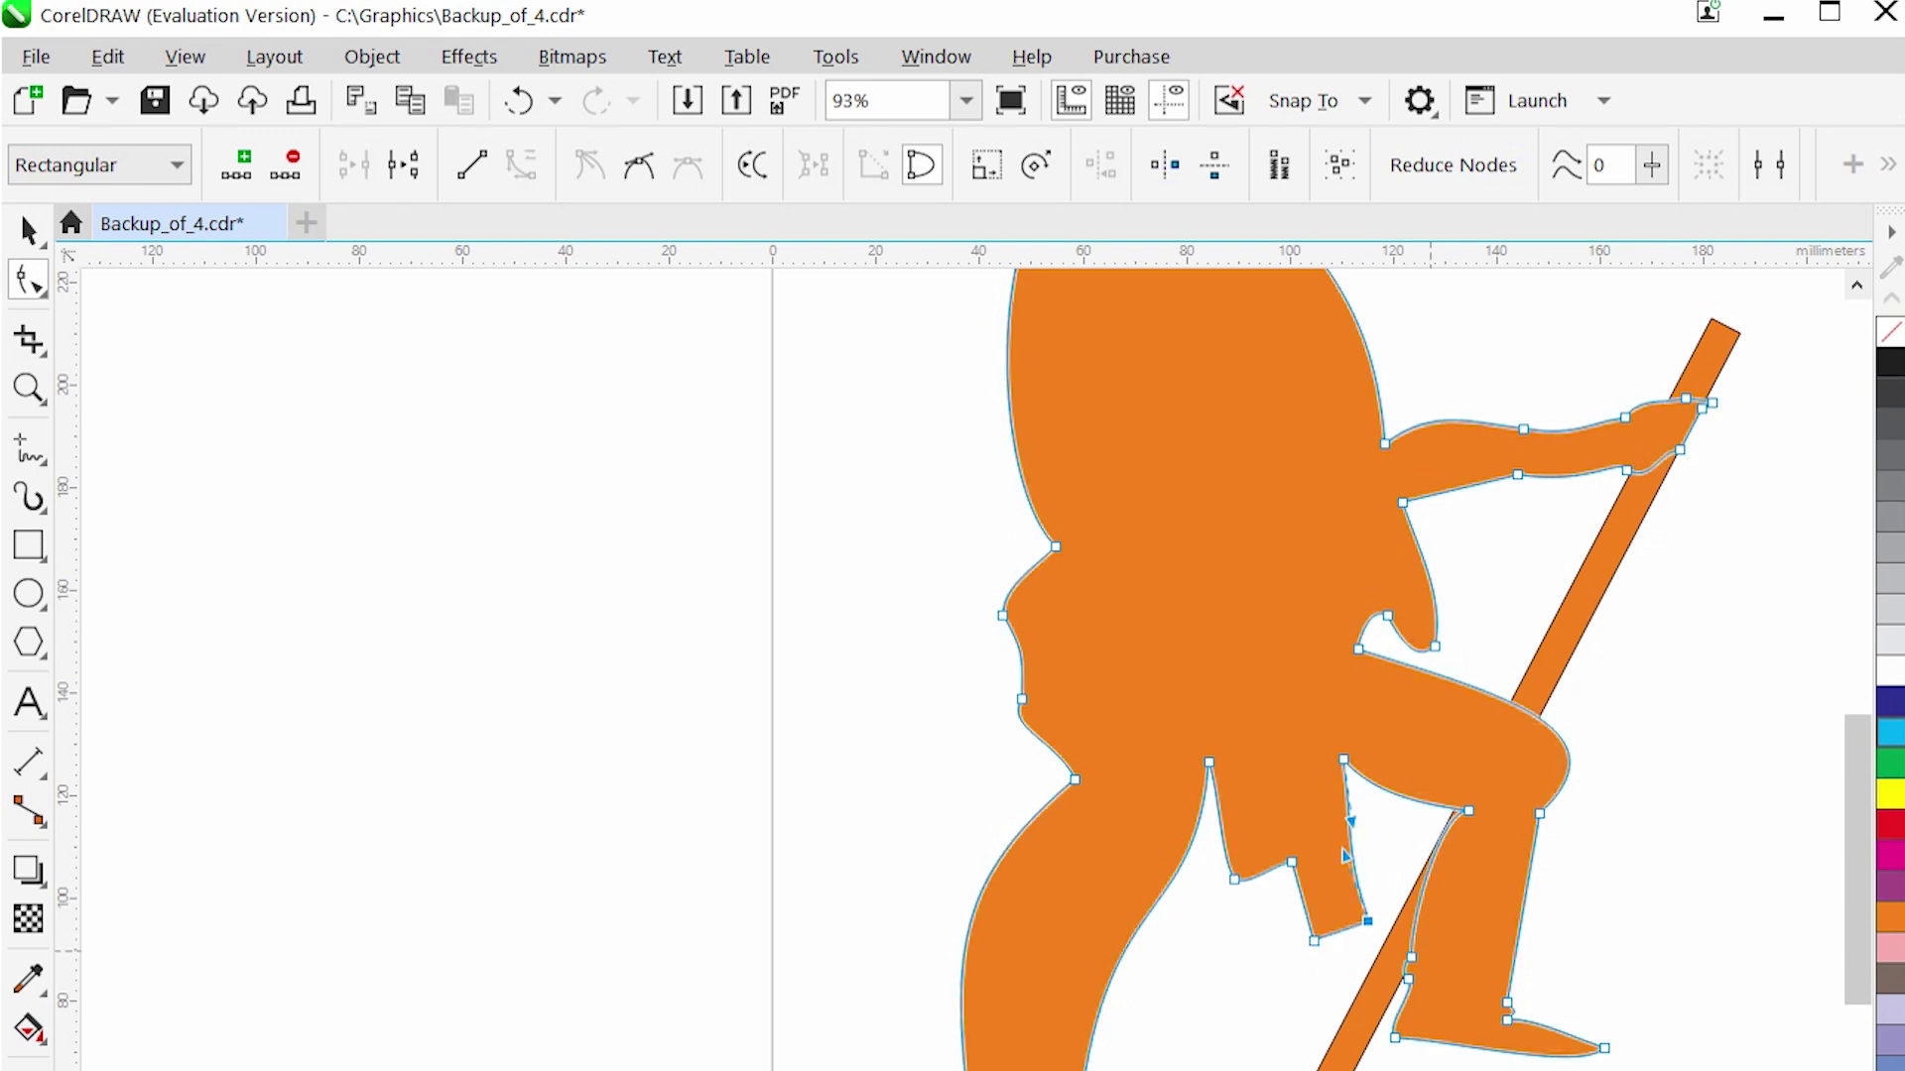
pyautogui.moveTo(1335, 855); pyautogui.dragTo(1262, 886)
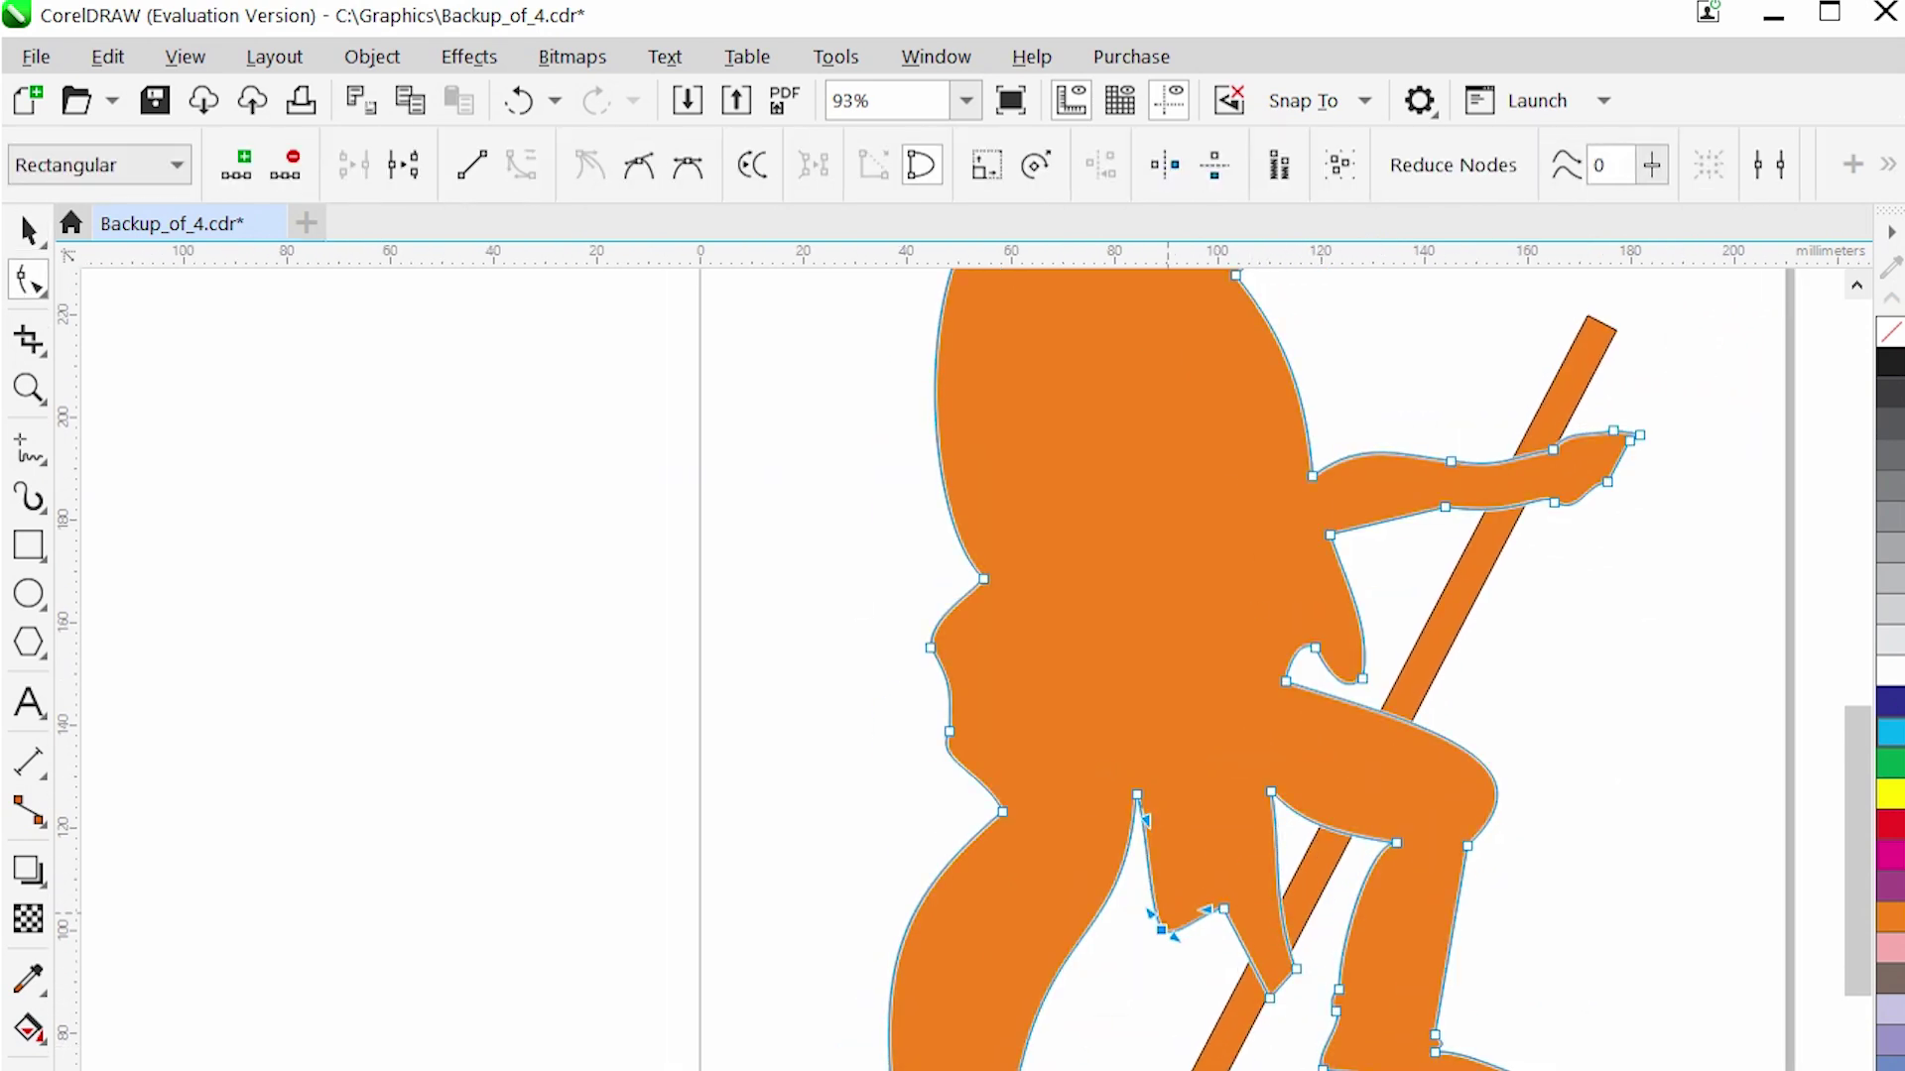
pyautogui.press('space')
pyautogui.scroll(-1, 1269, 991)
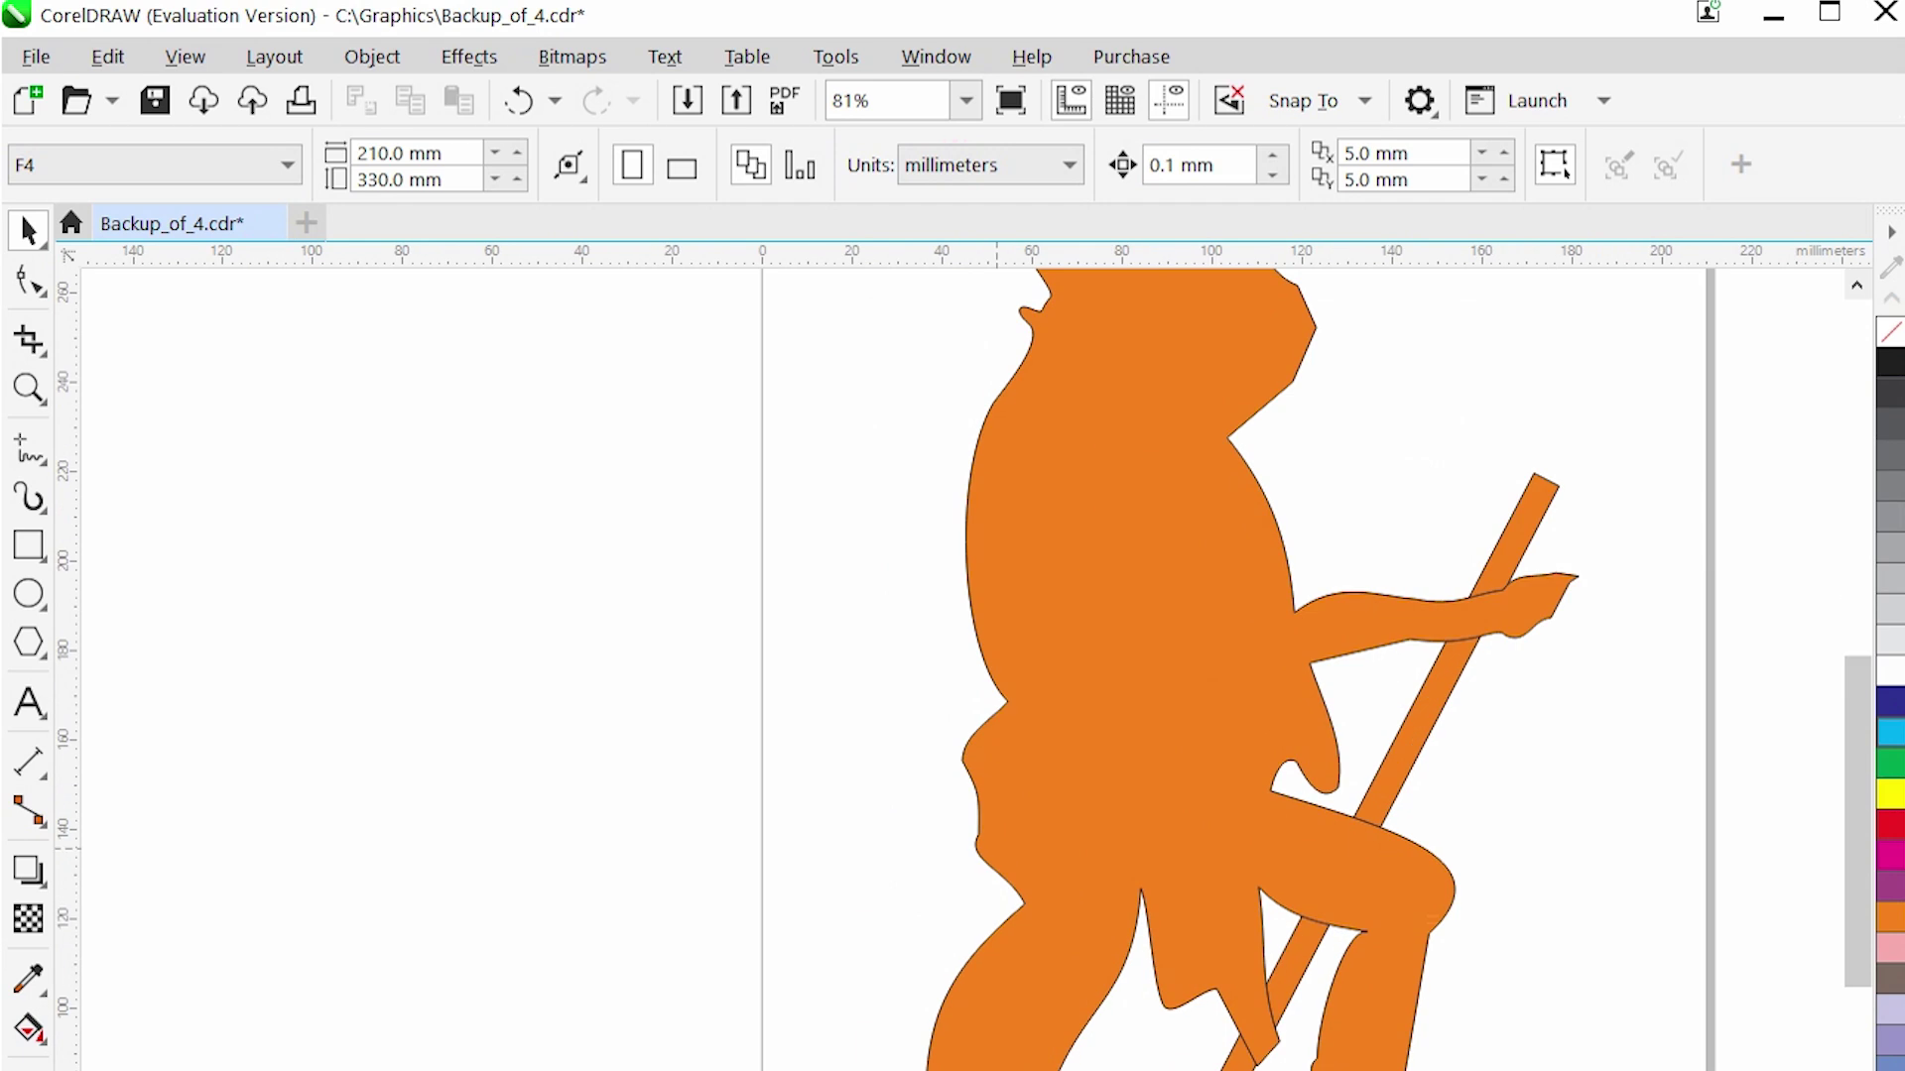
# Draw a thin horizontal rectangle extending backward from the hip and convert it to curves.
pyautogui.press('F10')
pyautogui.press('space')
pyautogui.press('F6')
pyautogui.moveTo(809, 758); pyautogui.dragTo(987, 784)
pyautogui.press('F10')
pyautogui.scroll(3, 972, 773)
pyautogui.hotkey('ctrl', 'q')
# Raise the rectangle's outer end and convert its long edges to curves, bending it into an upturned tail.
pyautogui.moveTo(736, 752); pyautogui.dragTo(732, 595)
pyautogui.rightClick(731, 603)
pyautogui.click(824, 877)
pyautogui.rightClick(731, 602)
pyautogui.click(824, 838)
pyautogui.moveTo(857, 699); pyautogui.dragTo(793, 809)
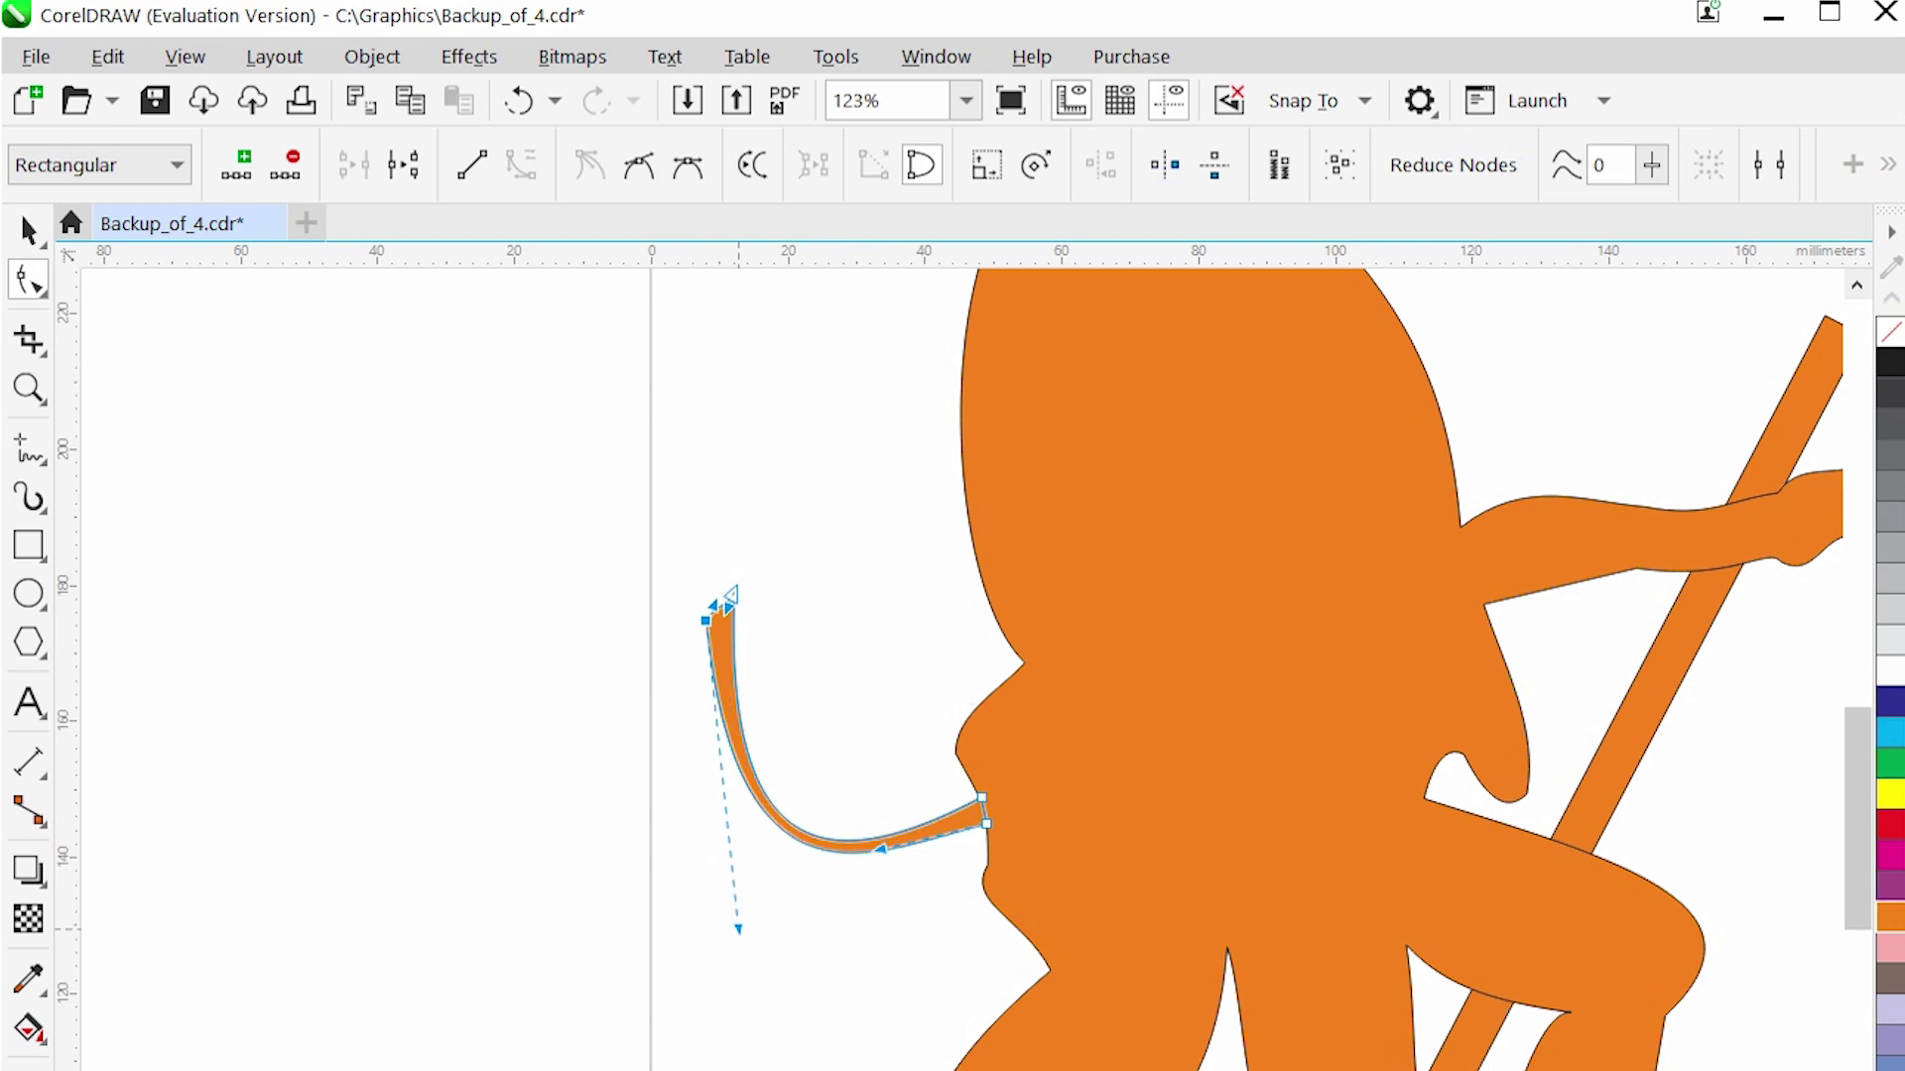
# Extend the tail's upper end outward into an arched, downward-pointing tip.
pyautogui.scroll(4, 704, 574)
pyautogui.moveTo(654, 642); pyautogui.dragTo(599, 679)
pyautogui.moveTo(688, 992); pyautogui.dragTo(843, 595)
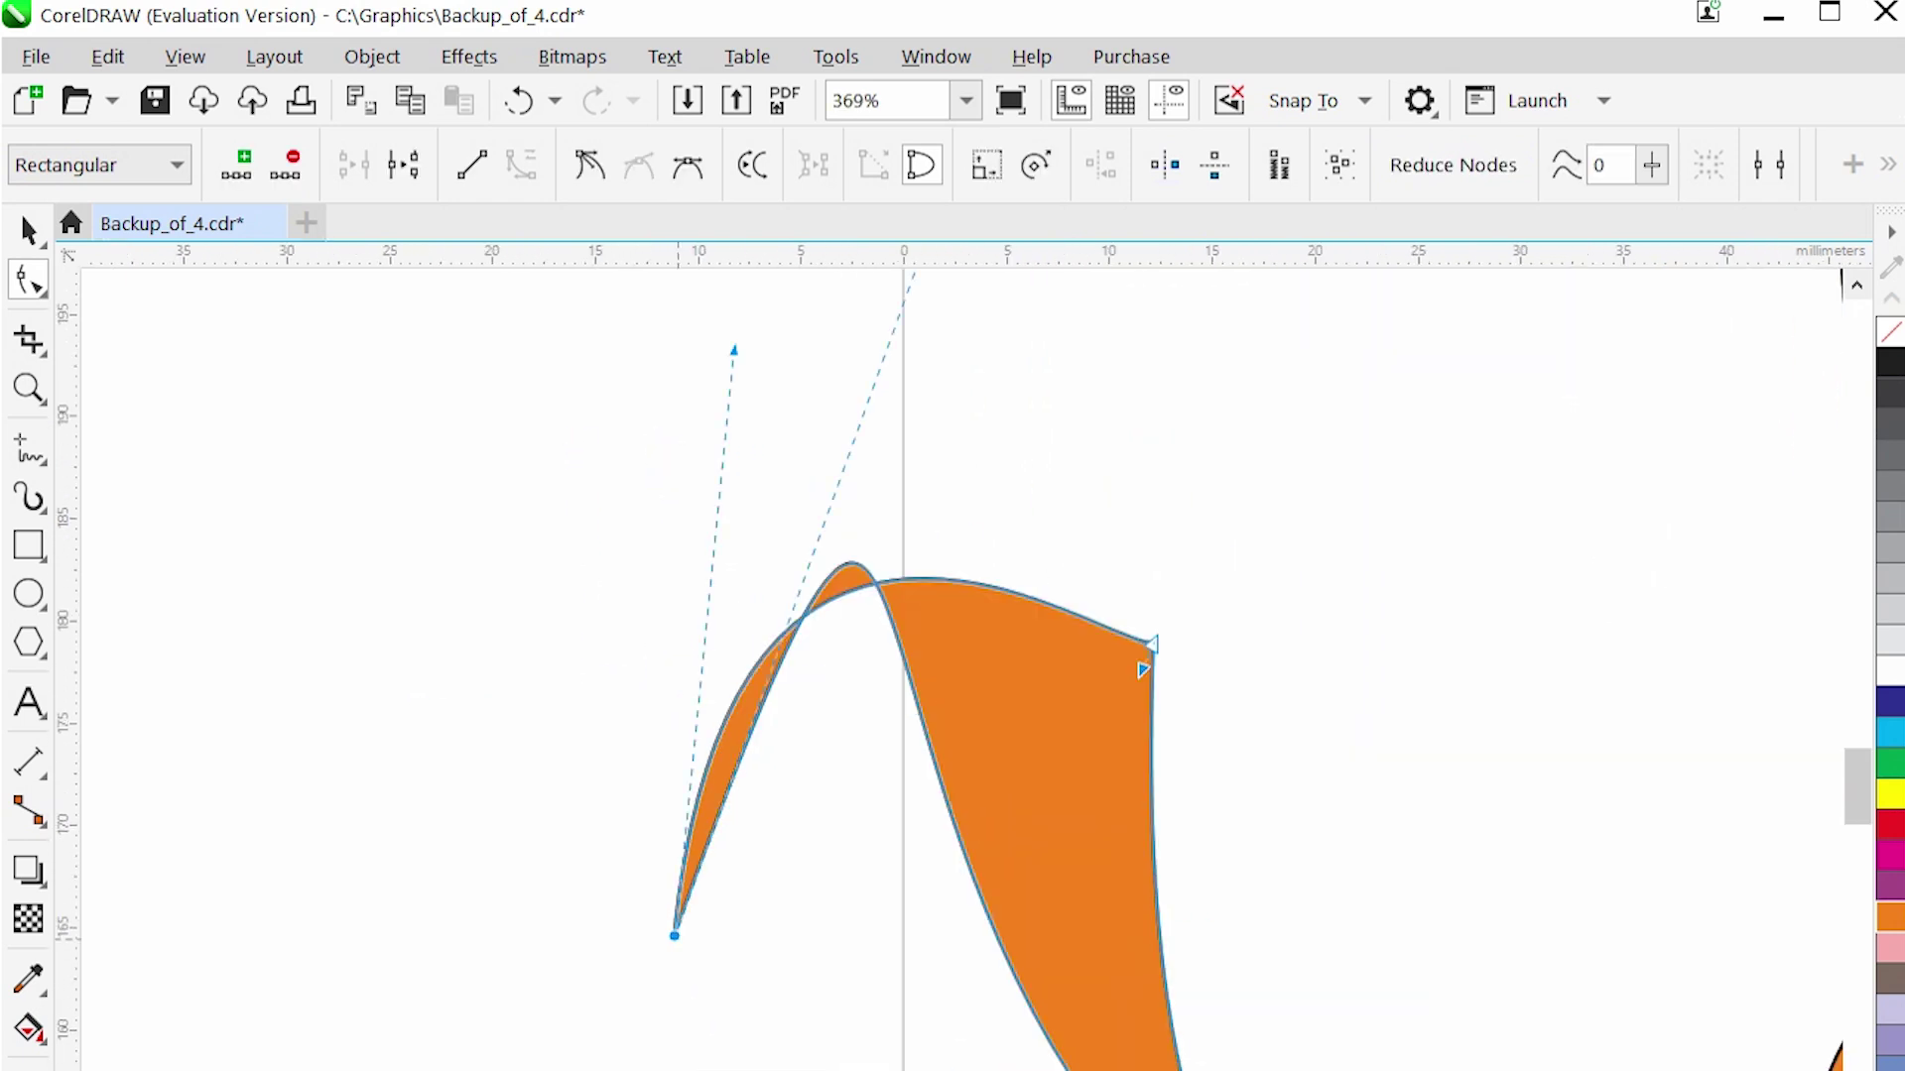
pyautogui.scroll(-2, 992, 695)
pyautogui.click(828, 824)
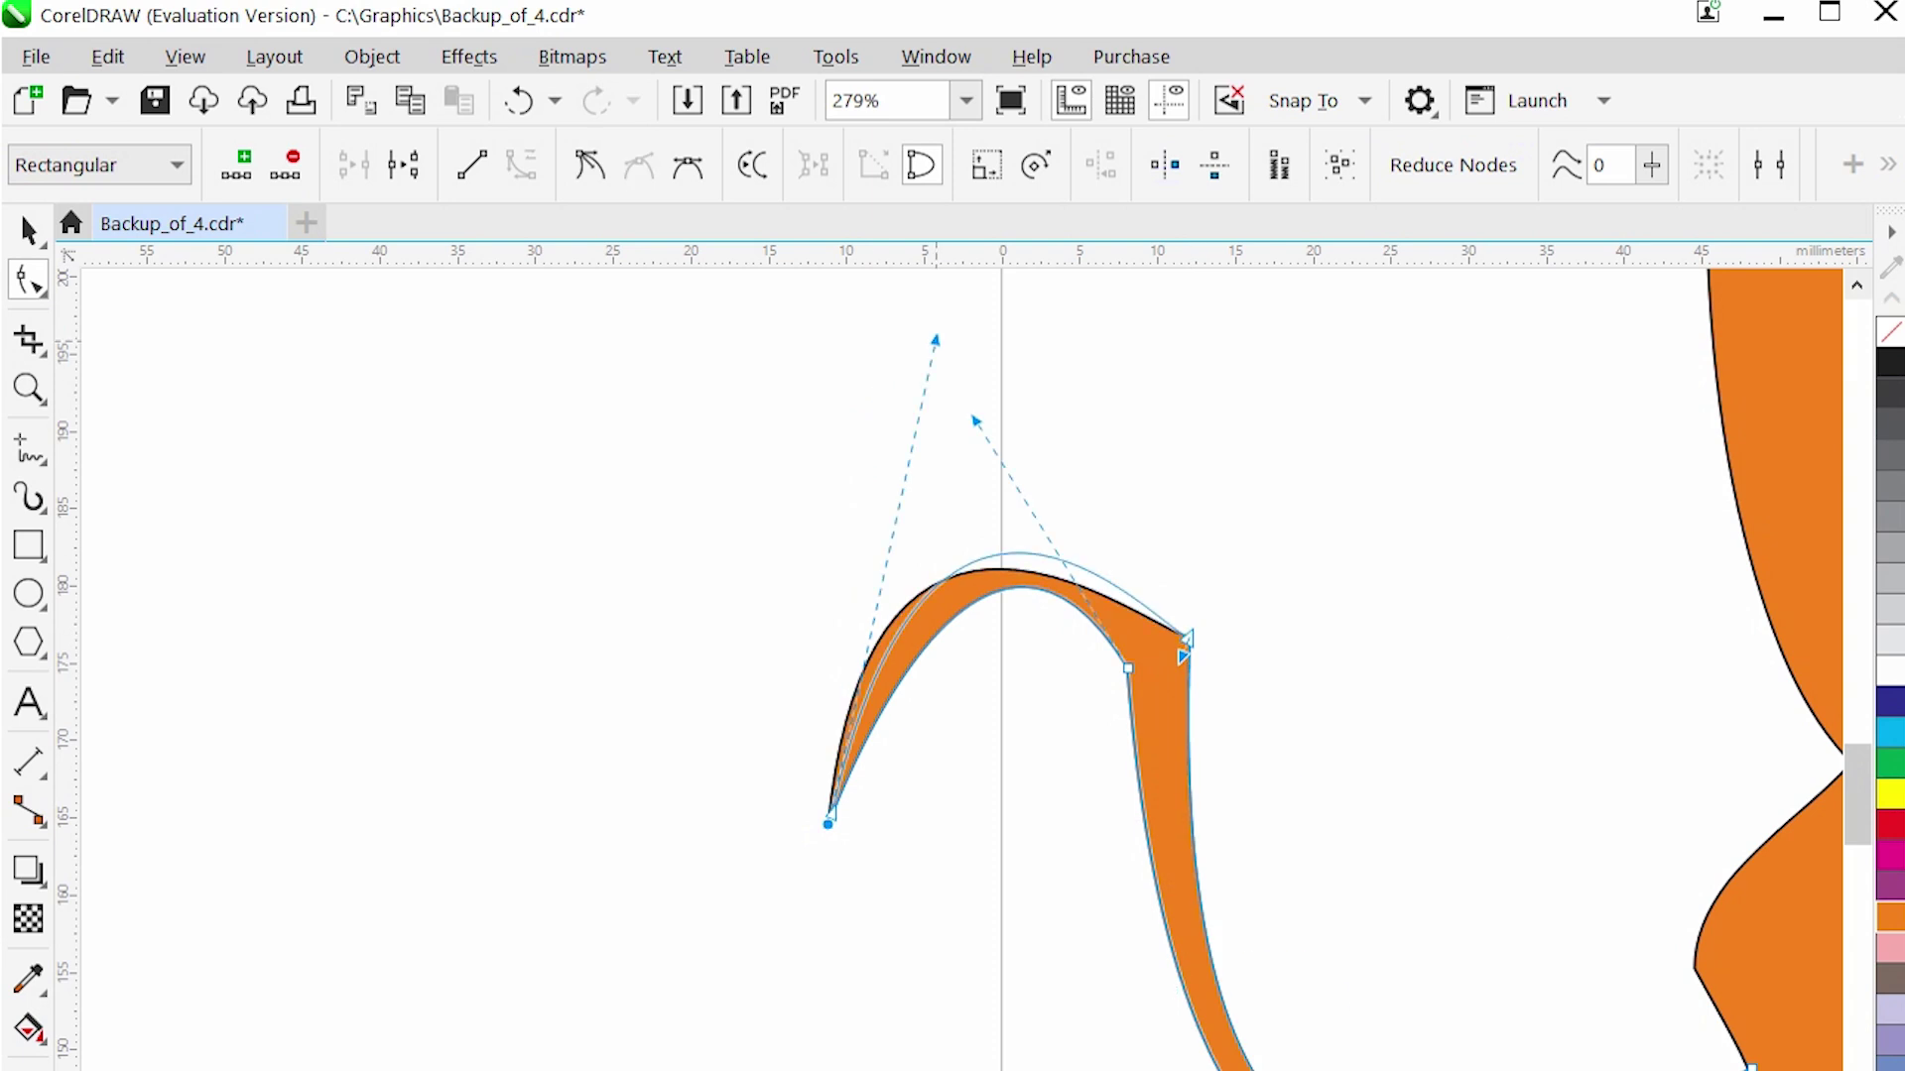
pyautogui.moveTo(878, 372); pyautogui.dragTo(893, 318)
# Smooth the tail's outer edge into one flowing curve and even out its width with a narrow, blunt end.
pyautogui.scroll(-2, 992, 645)
pyautogui.moveTo(992, 645); pyautogui.dragTo(1491, 1035)
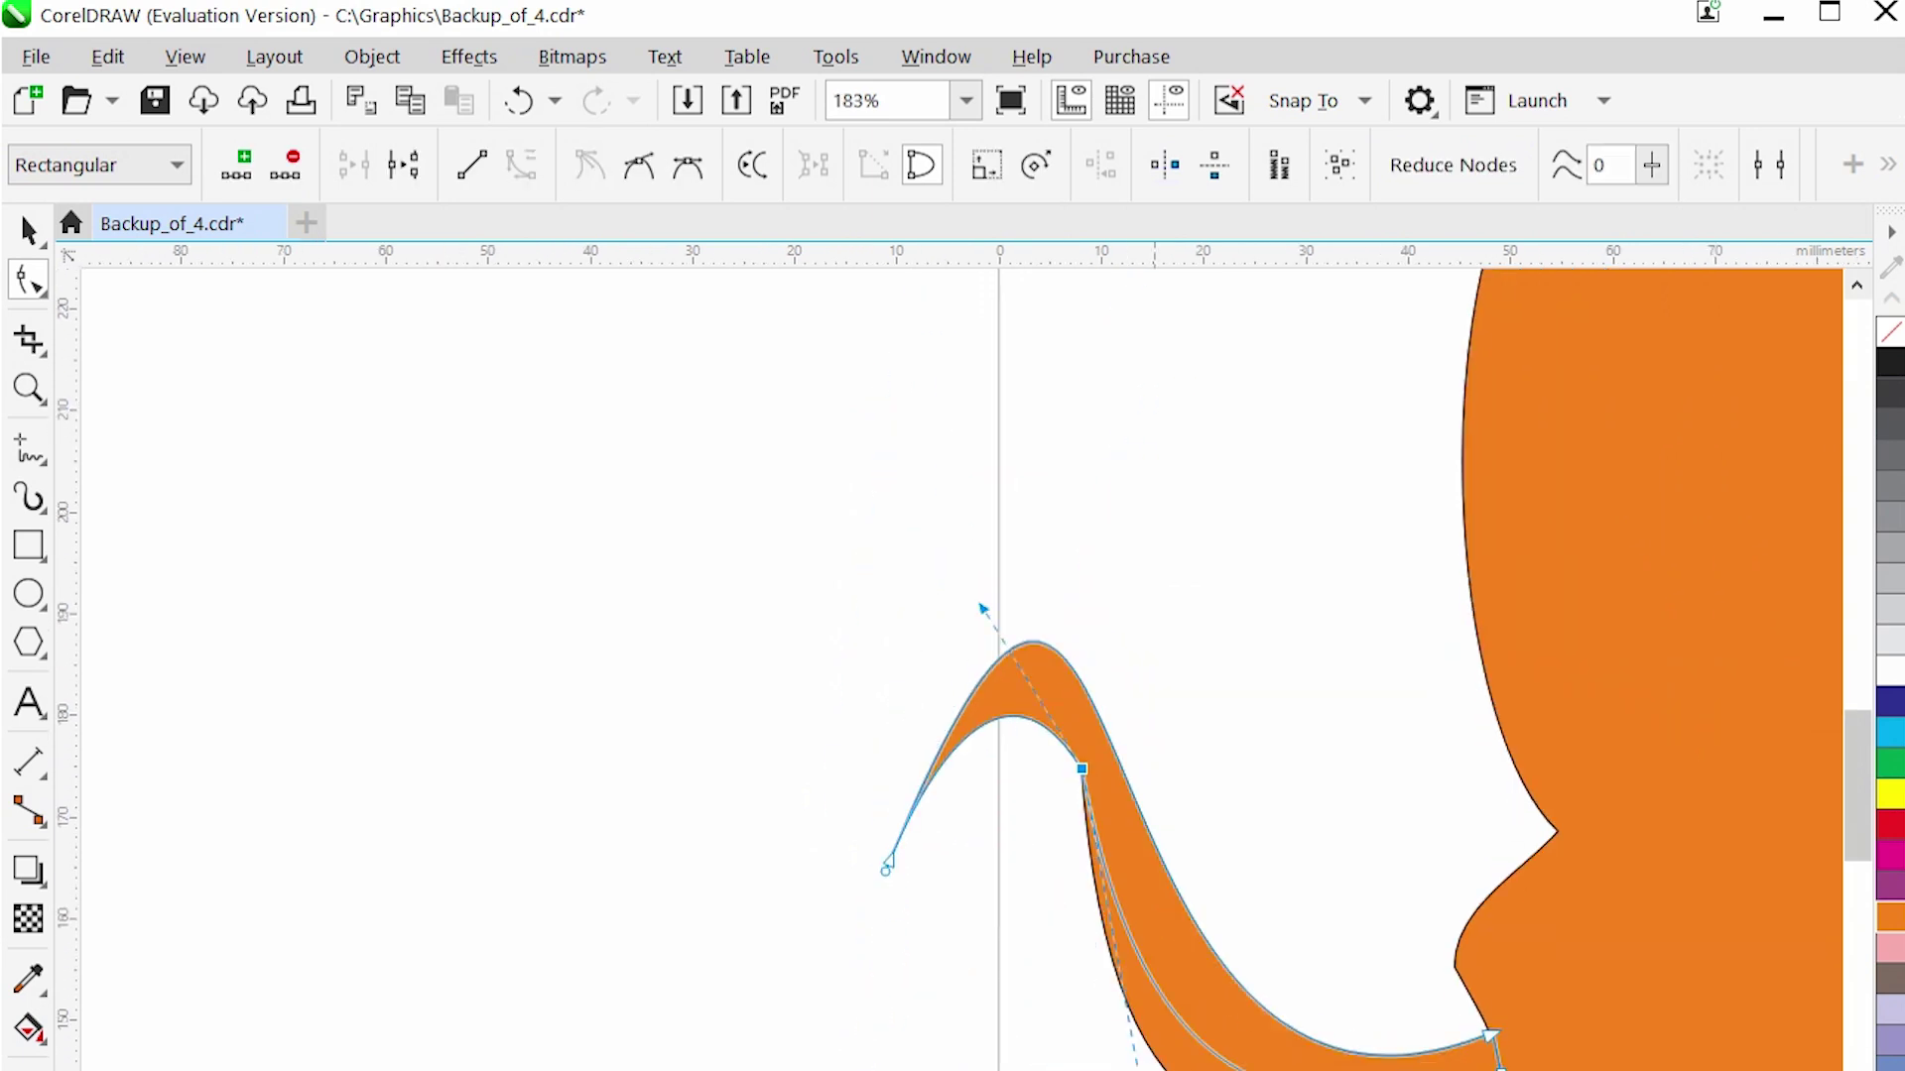
pyautogui.click(865, 794)
pyautogui.scroll(2, 865, 794)
pyautogui.click(1020, 813)
pyautogui.scroll(3, 1020, 814)
pyautogui.scroll(-1, 1019, 814)
pyautogui.moveTo(1091, 644); pyautogui.dragTo(1297, 621)
pyautogui.scroll(-2, 1296, 621)
pyautogui.press('space')
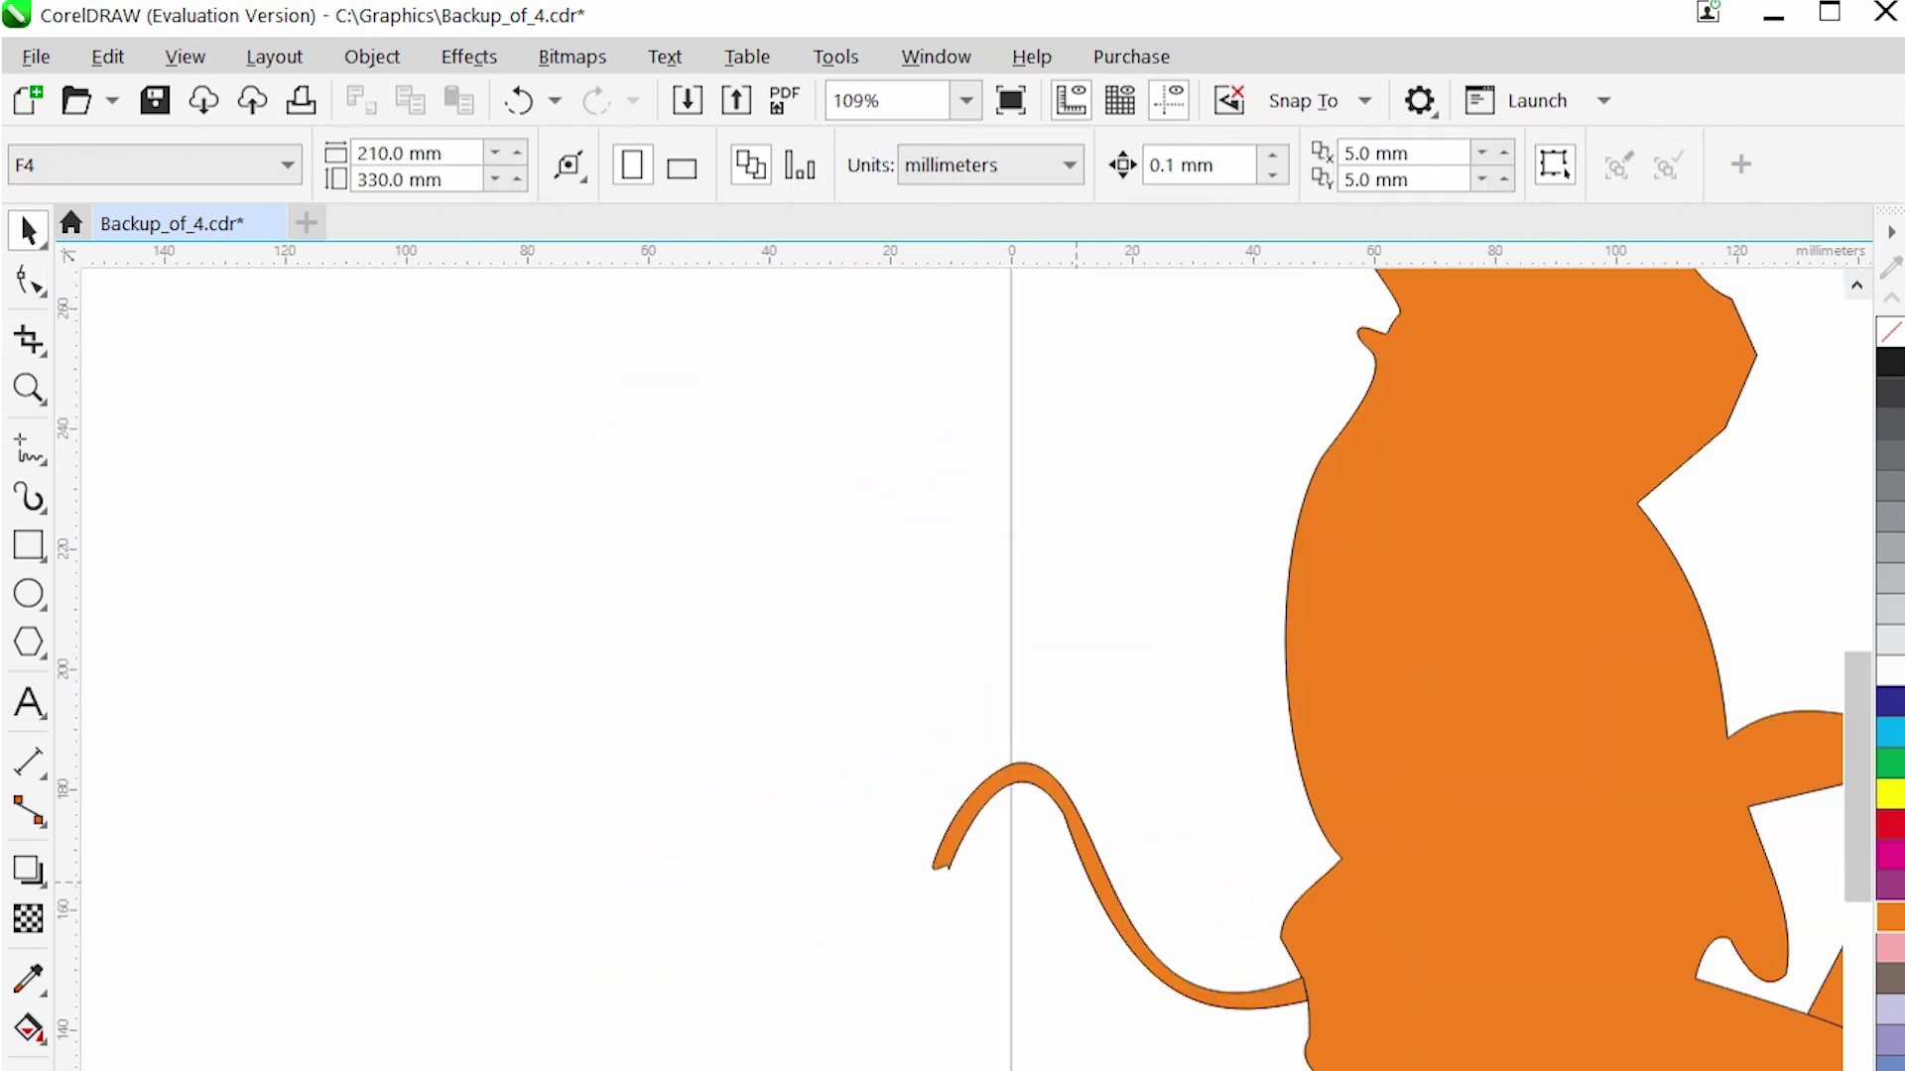
# Raise the tail's arch nodes and pull its end outward and downward to form a rounded hook.
pyautogui.click(1059, 808)
pyautogui.scroll(-3, 1059, 809)
pyautogui.scroll(4, 1010, 707)
pyautogui.press('F10')
pyautogui.click(1006, 903)
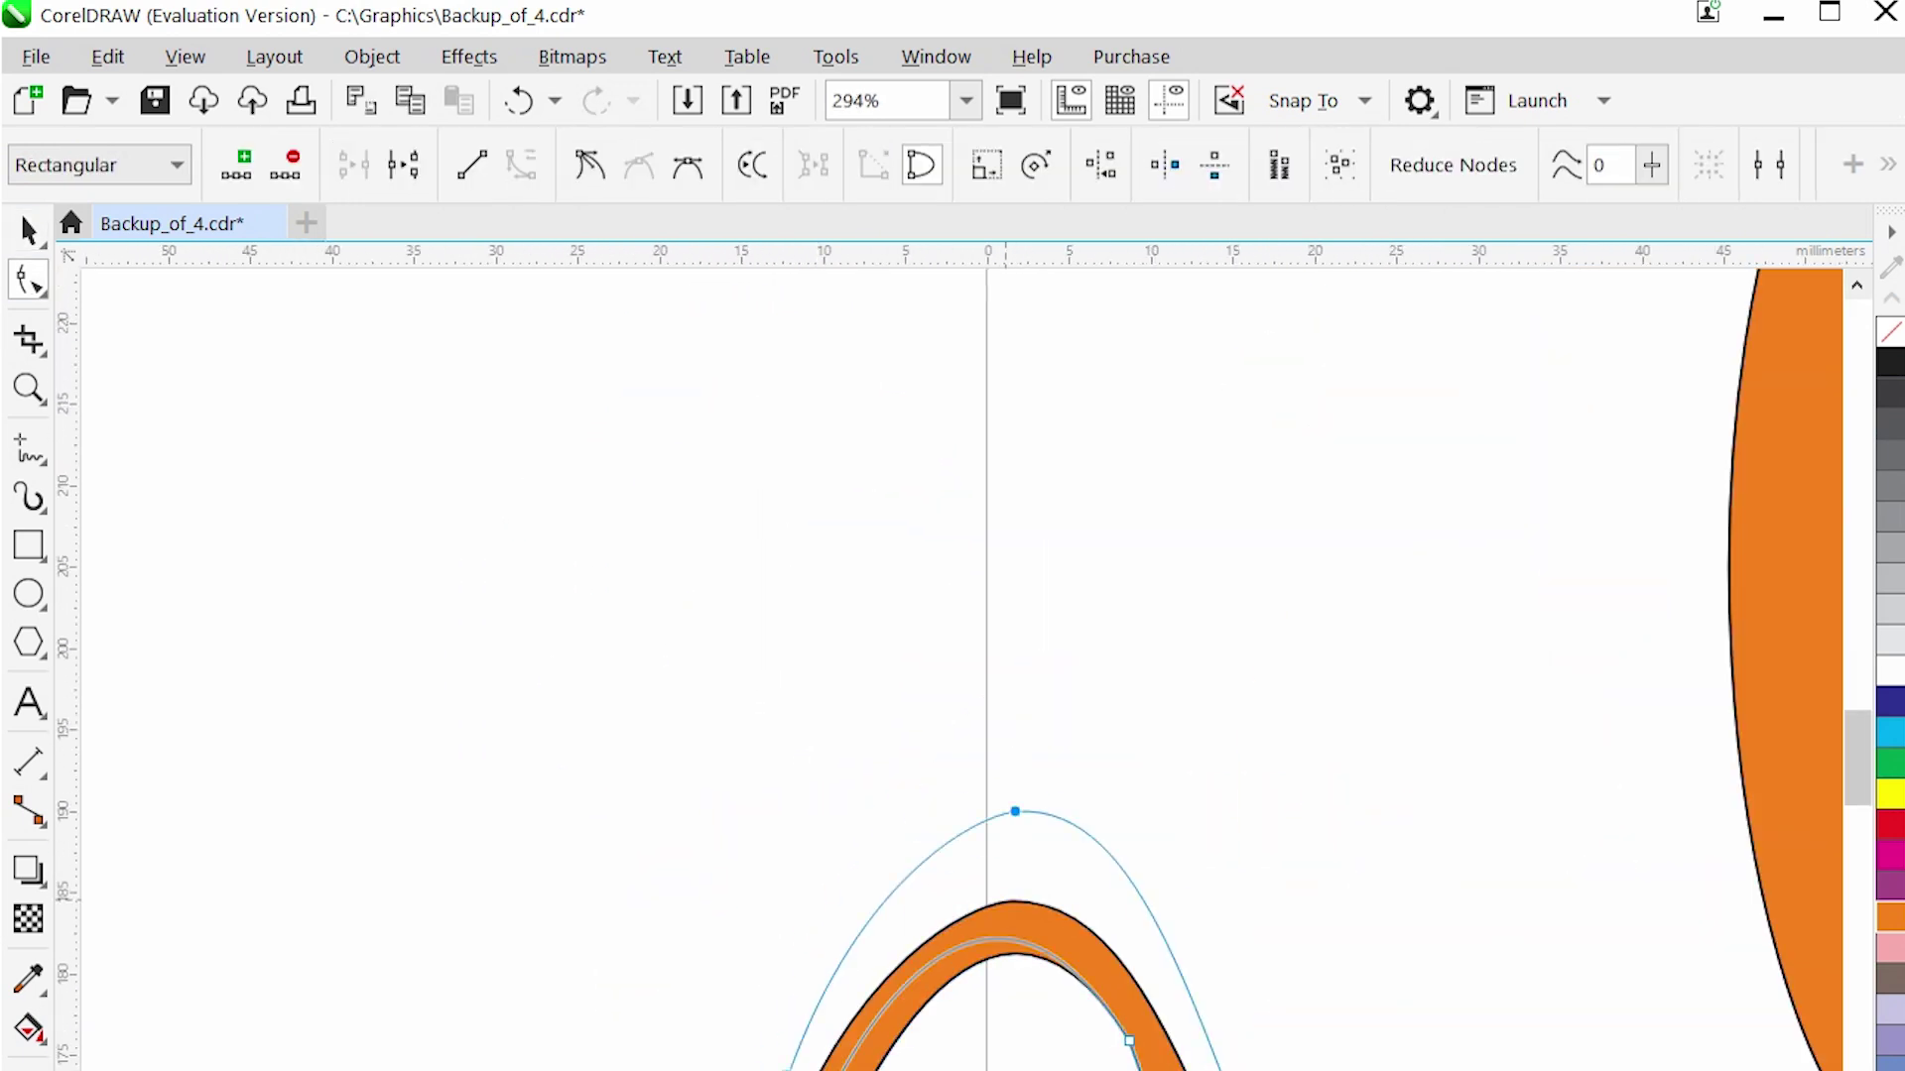
pyautogui.scroll(-3, 828, 595)
pyautogui.scroll(1, 719, 586)
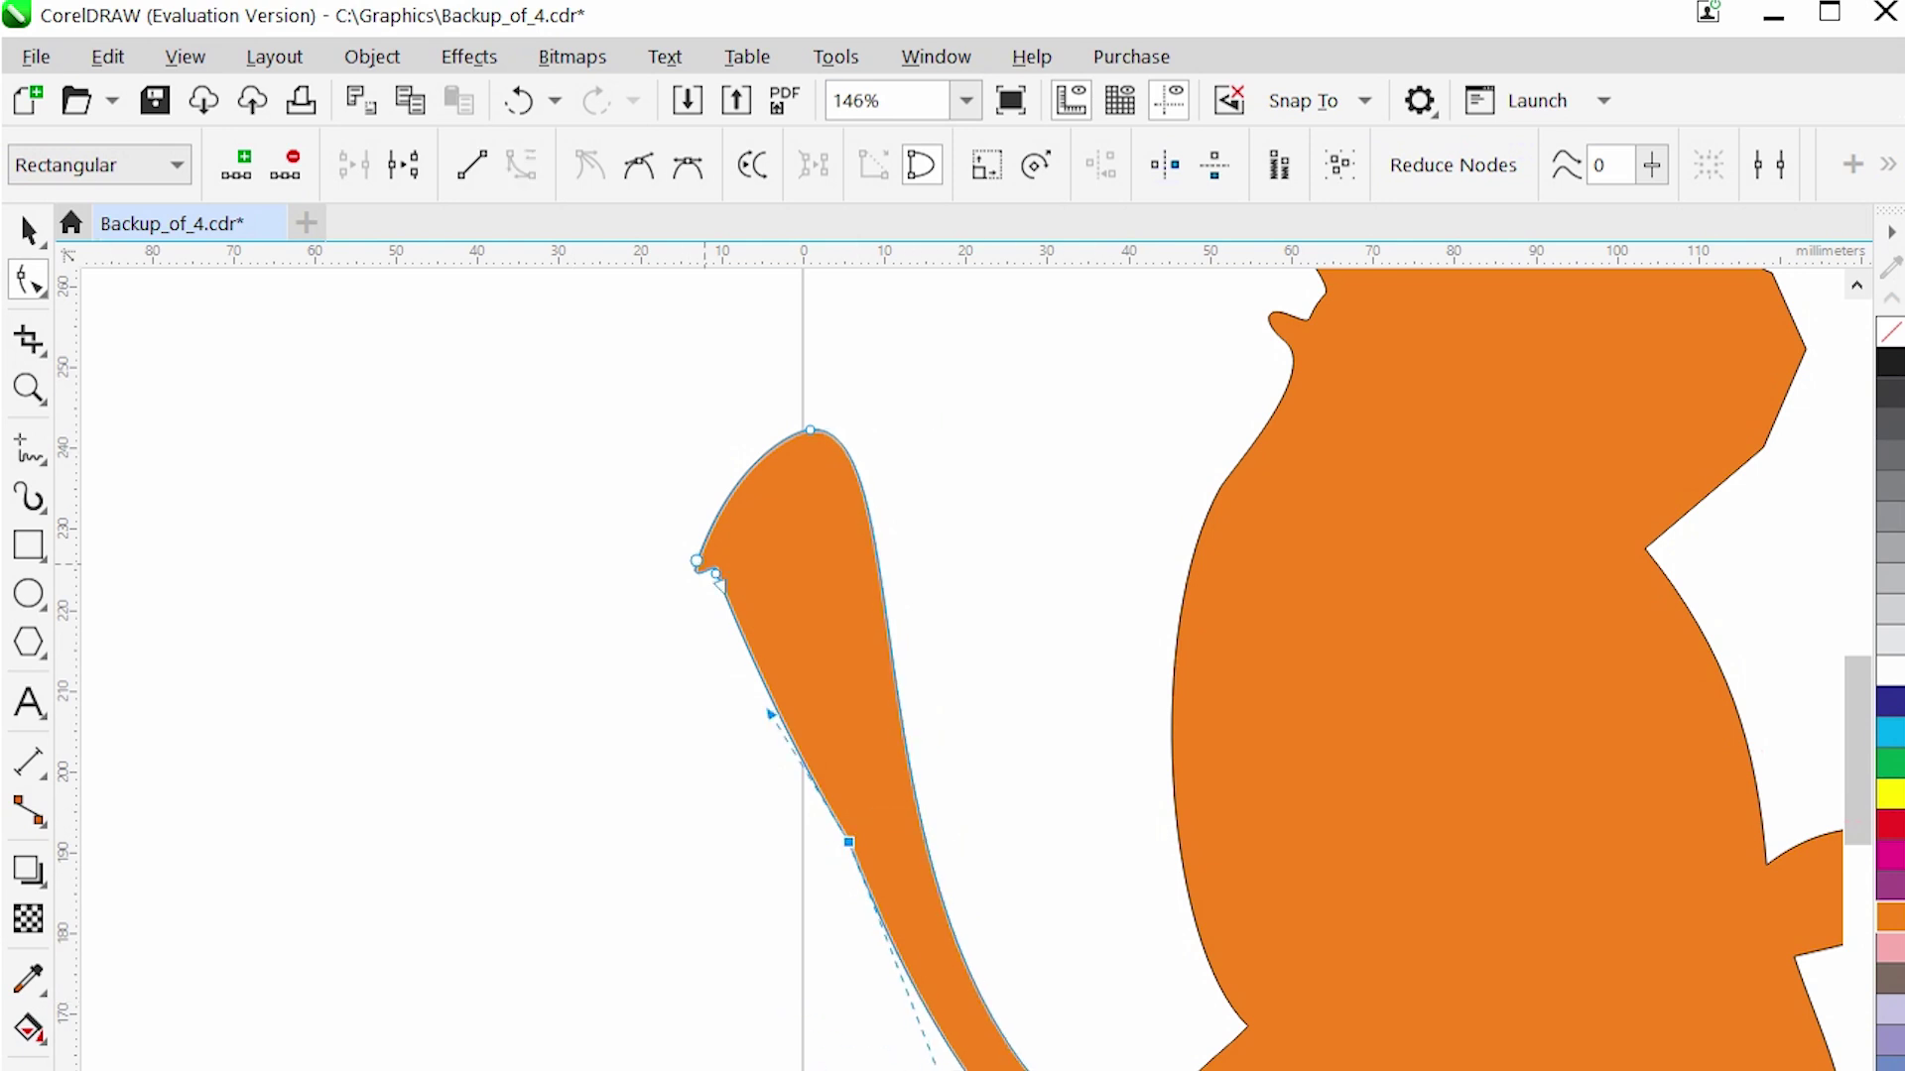
pyautogui.moveTo(696, 561); pyautogui.dragTo(564, 667)
pyautogui.moveTo(811, 429); pyautogui.dragTo(695, 539)
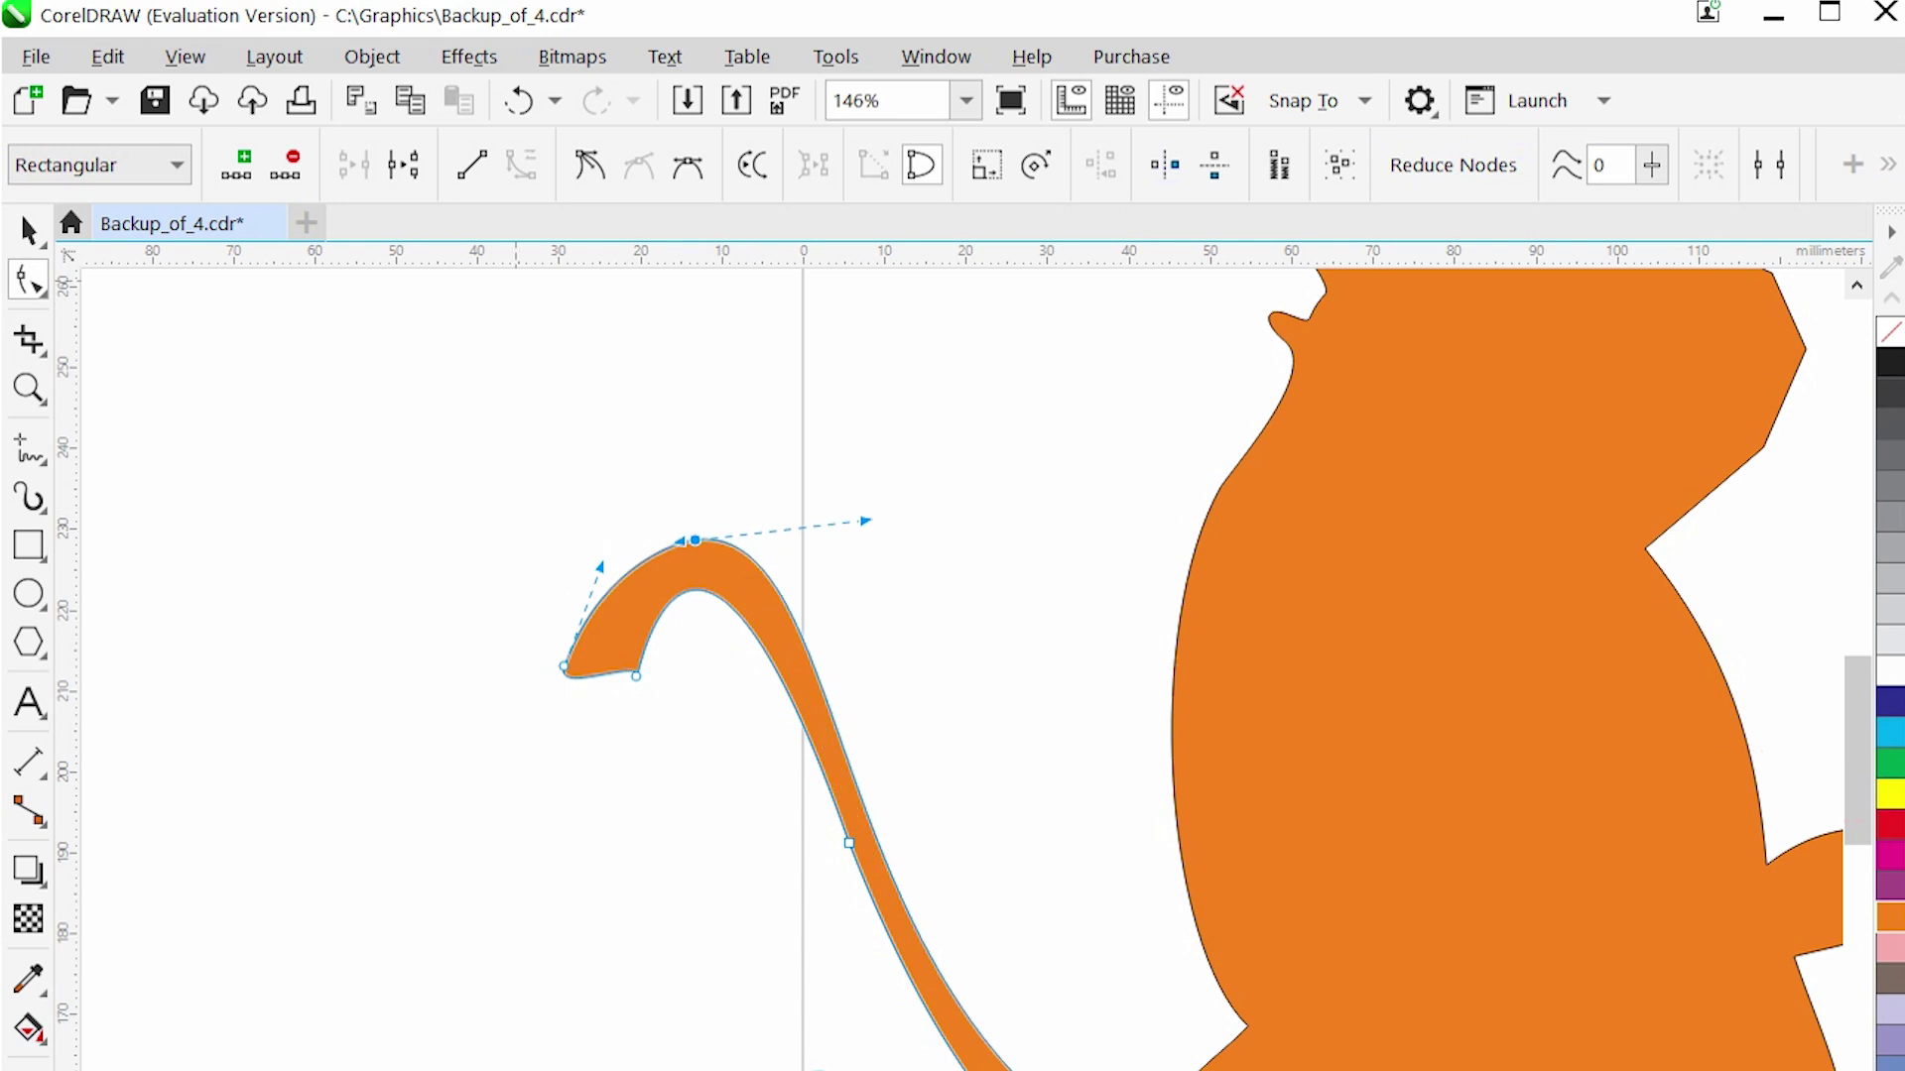
# Raise the tail's arch and end nodes and recurve the long stretch below with an even width.
pyautogui.scroll(-2, 853, 654)
pyautogui.moveTo(834, 670); pyautogui.dragTo(936, 456)
pyautogui.moveTo(1053, 374); pyautogui.dragTo(1063, 331)
pyautogui.scroll(-1, 1063, 331)
pyautogui.moveTo(1079, 791); pyautogui.dragTo(1208, 630)
pyautogui.moveTo(1151, 694); pyautogui.dragTo(1310, 411)
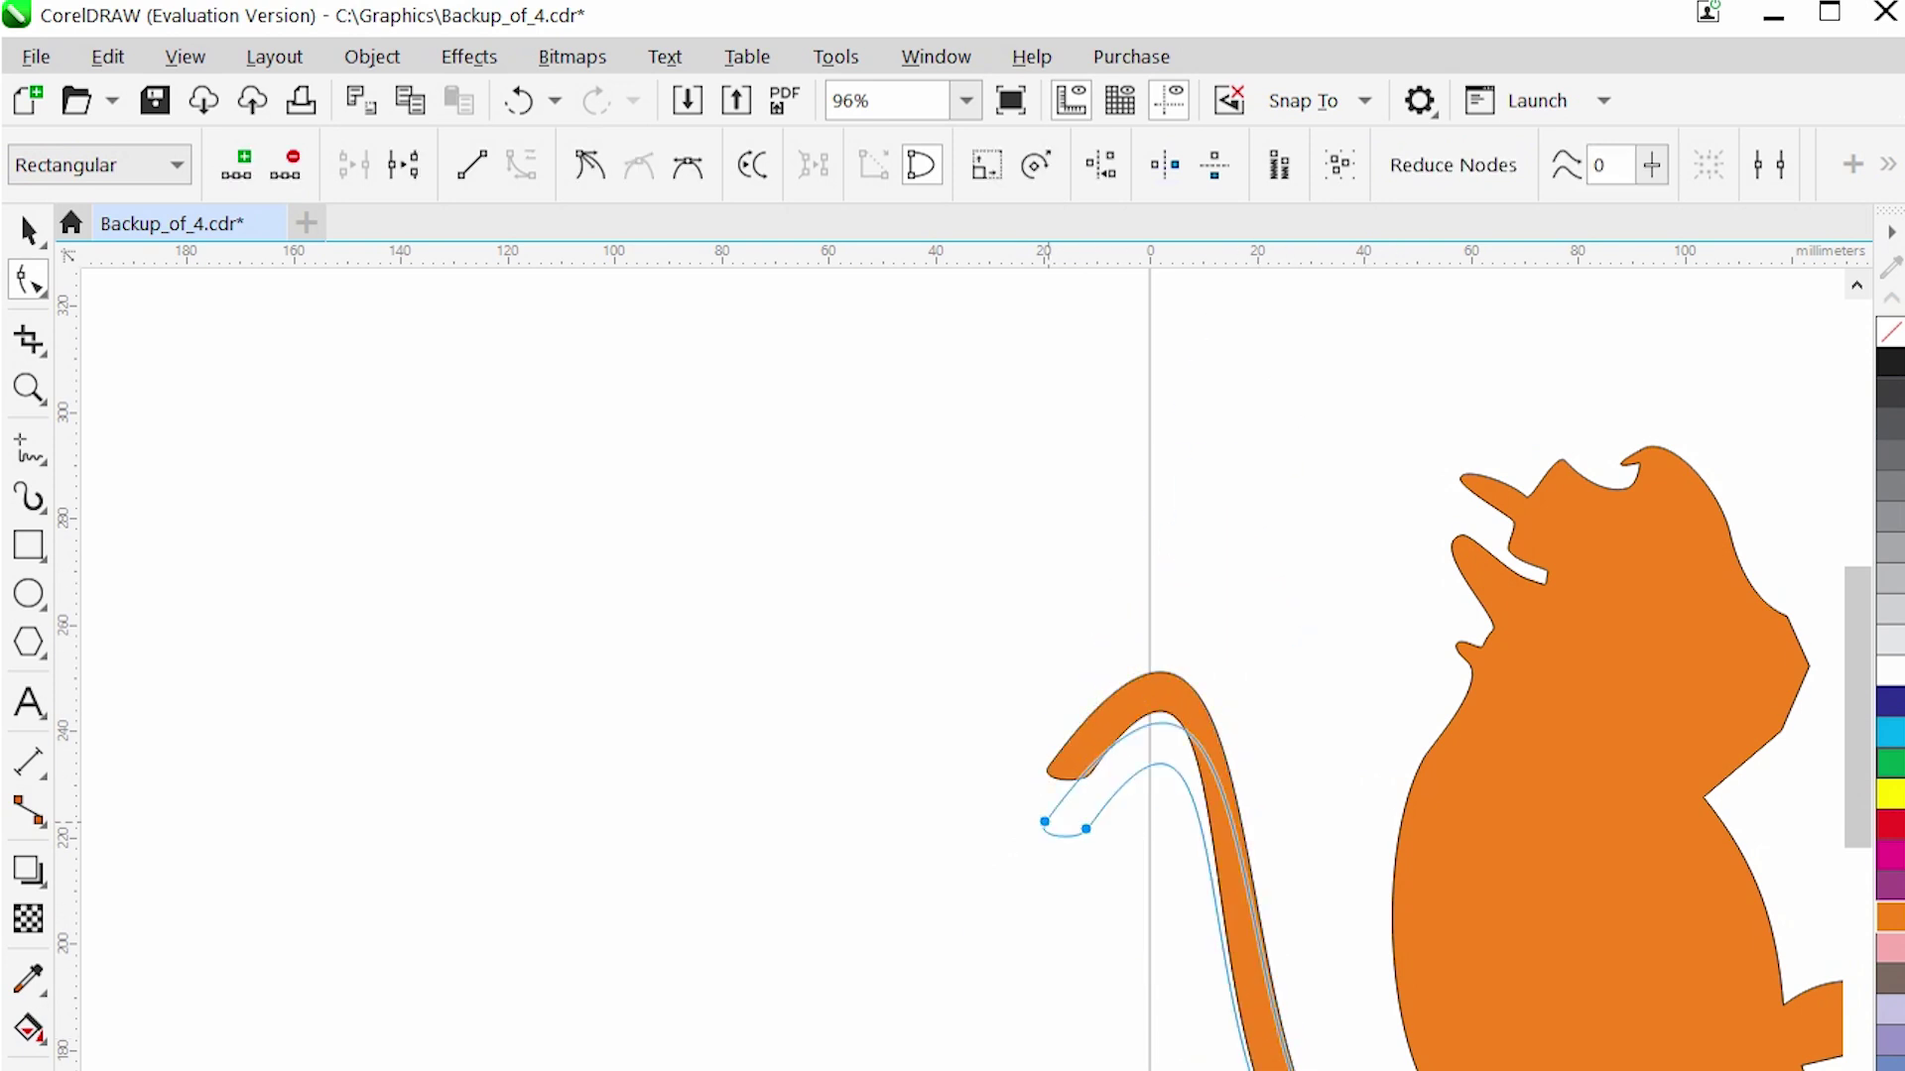
# Shift the tail's end nodes outward and draw the end down into a curved point.
pyautogui.press('Escape')
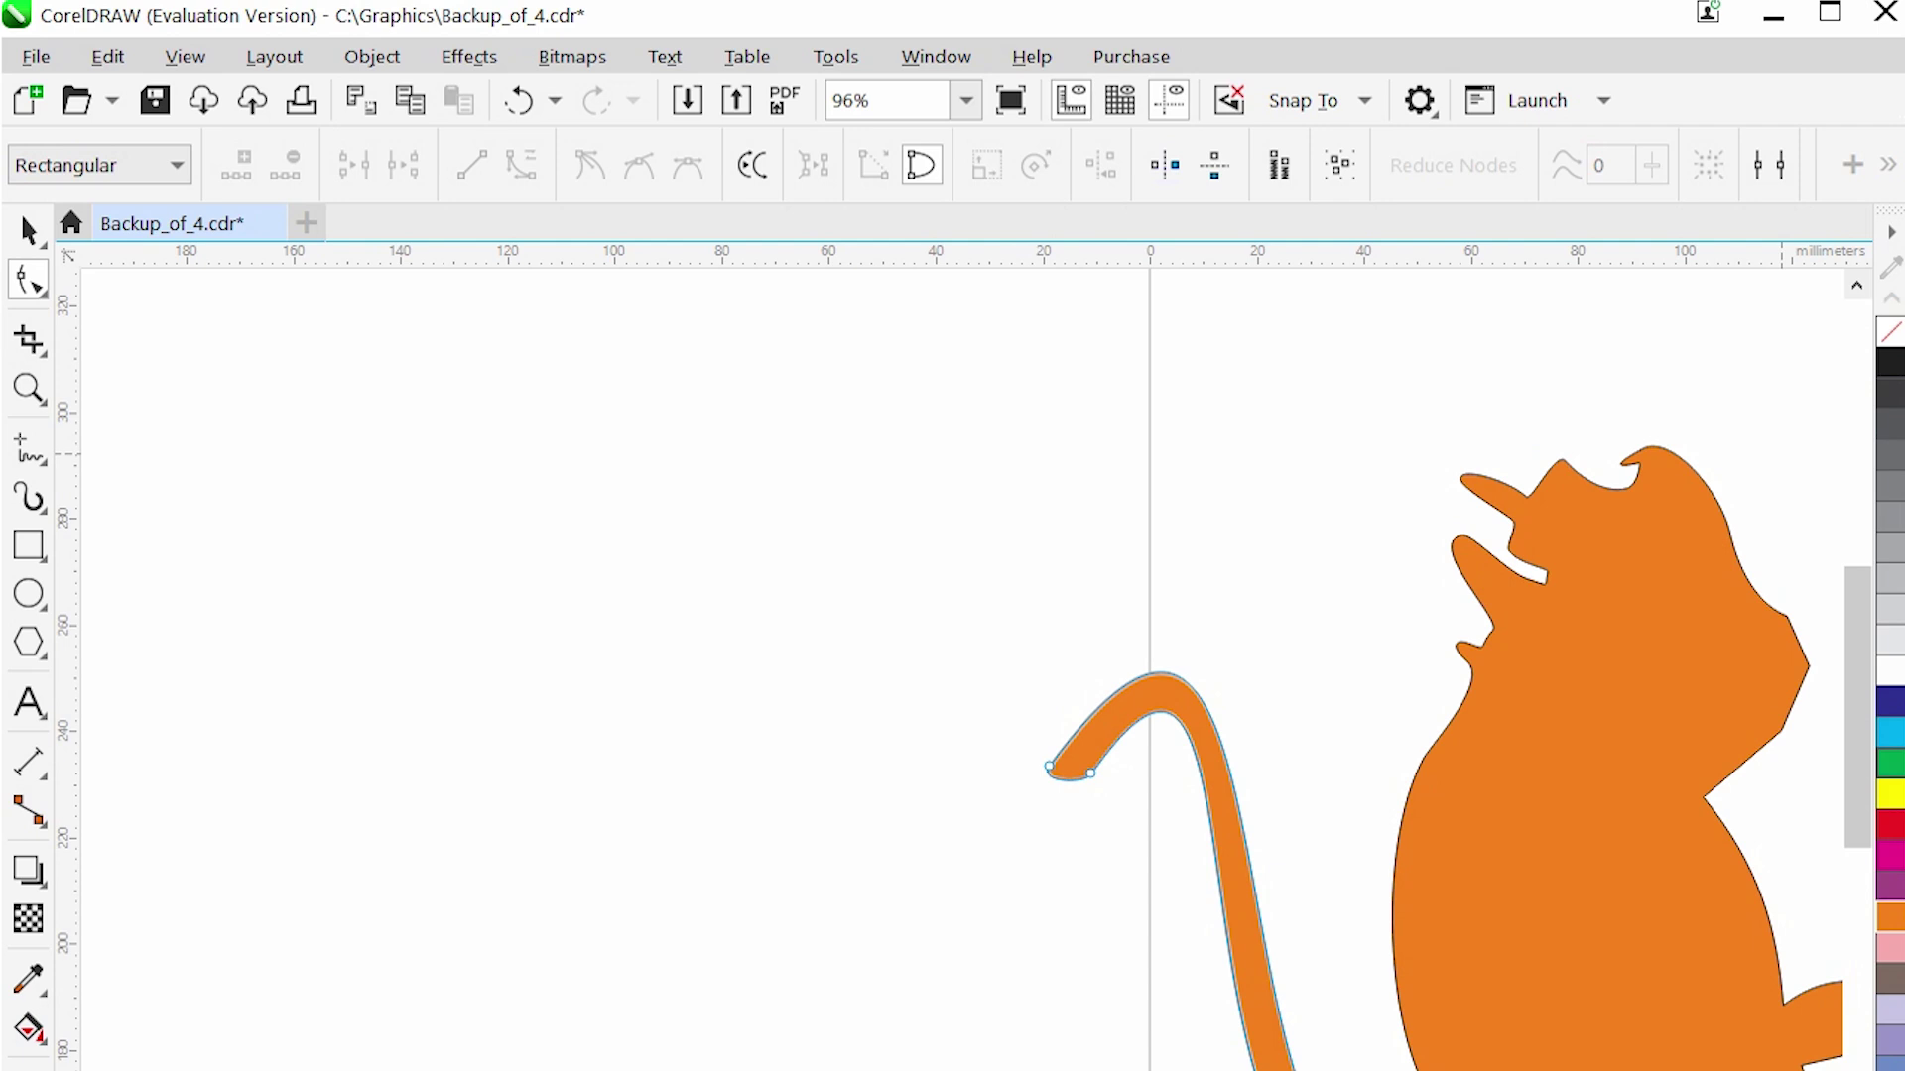
pyautogui.moveTo(1049, 765); pyautogui.dragTo(1361, 501)
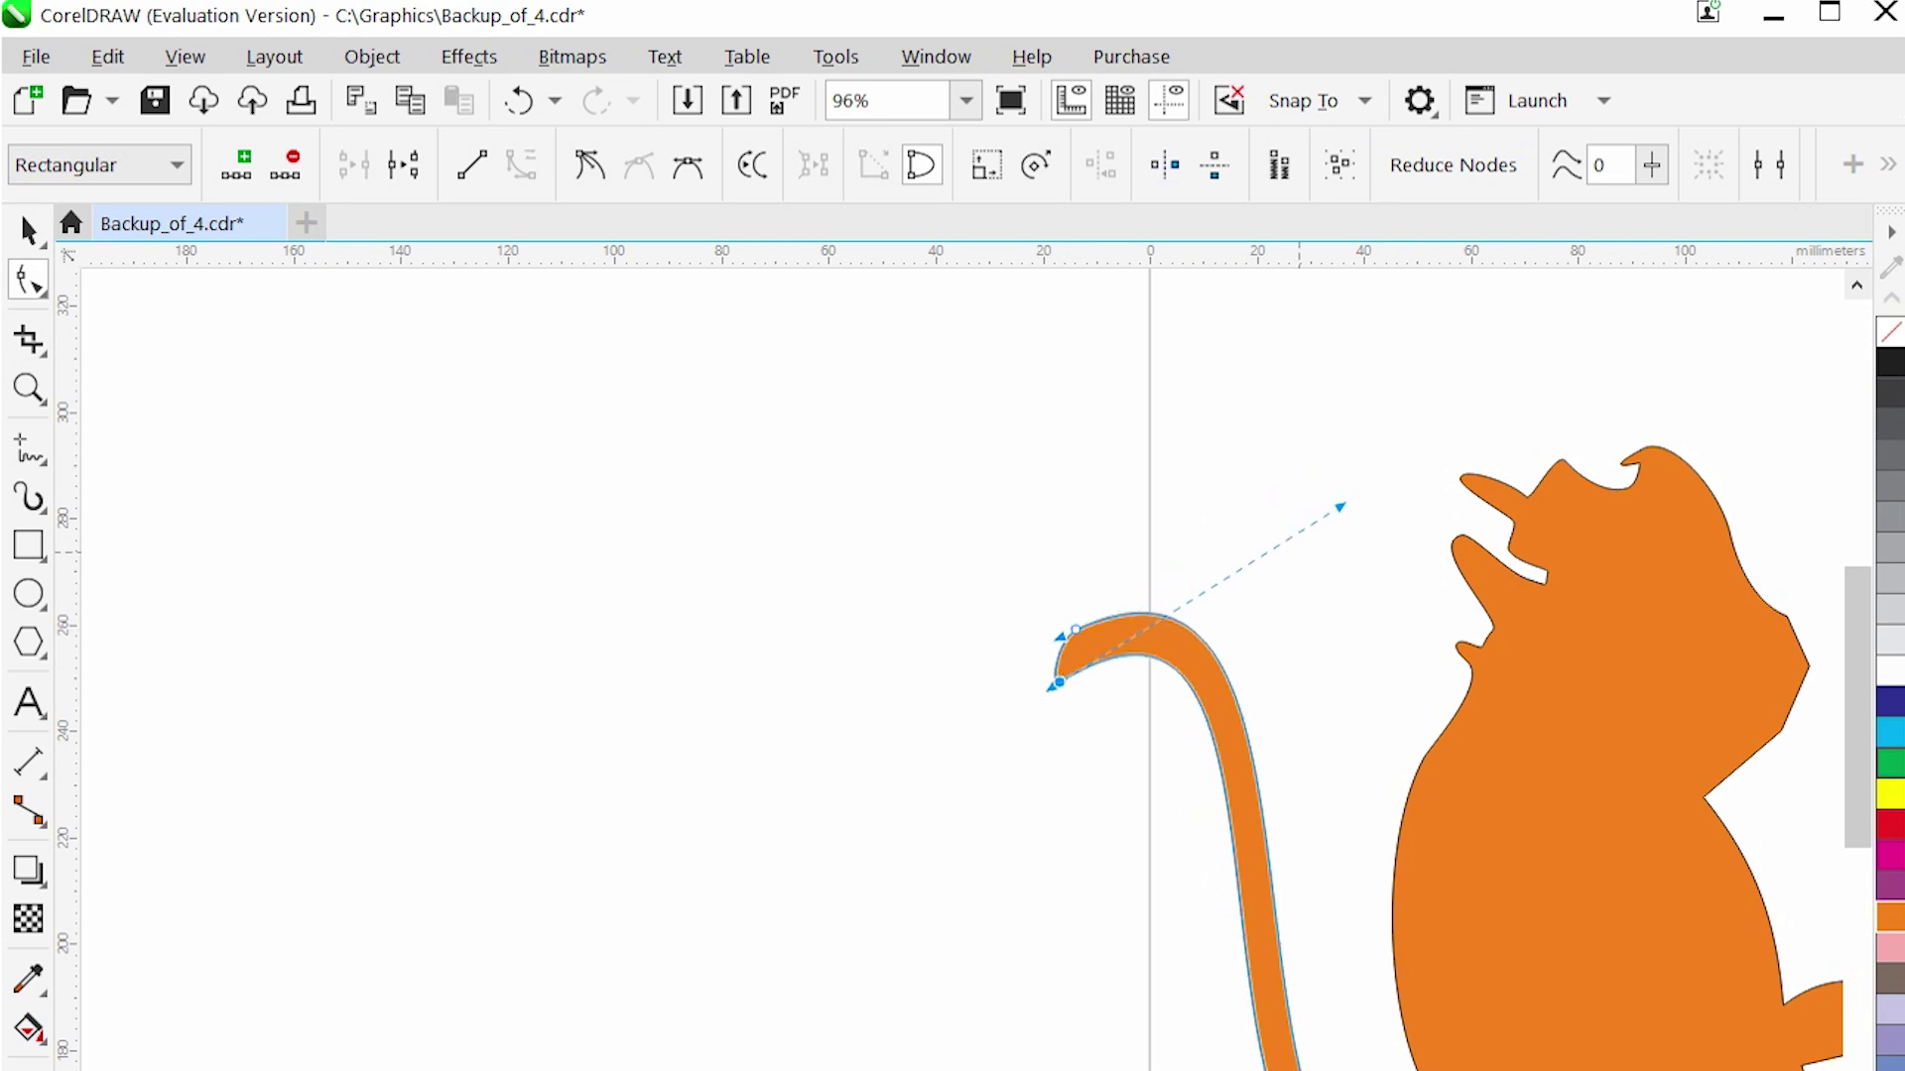
pyautogui.moveTo(1341, 507); pyautogui.dragTo(1328, 507)
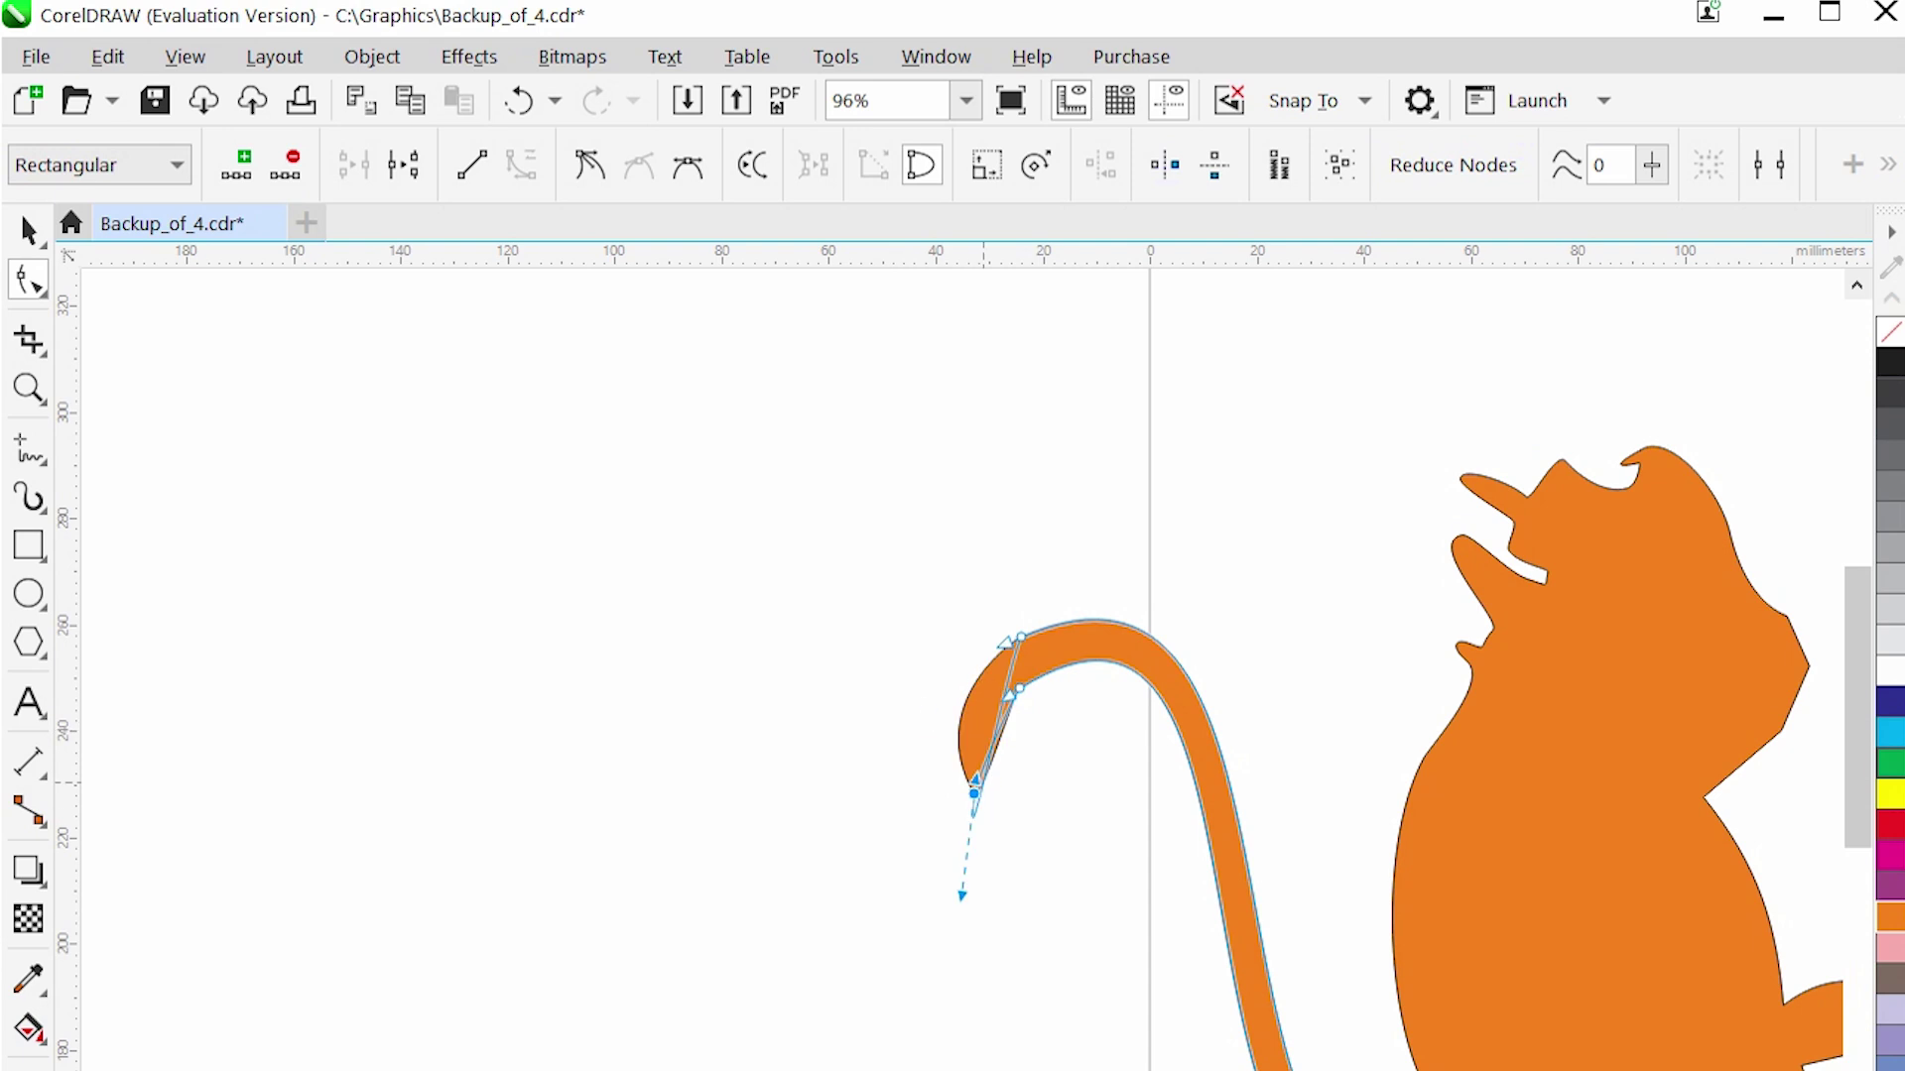
pyautogui.scroll(3, 948, 769)
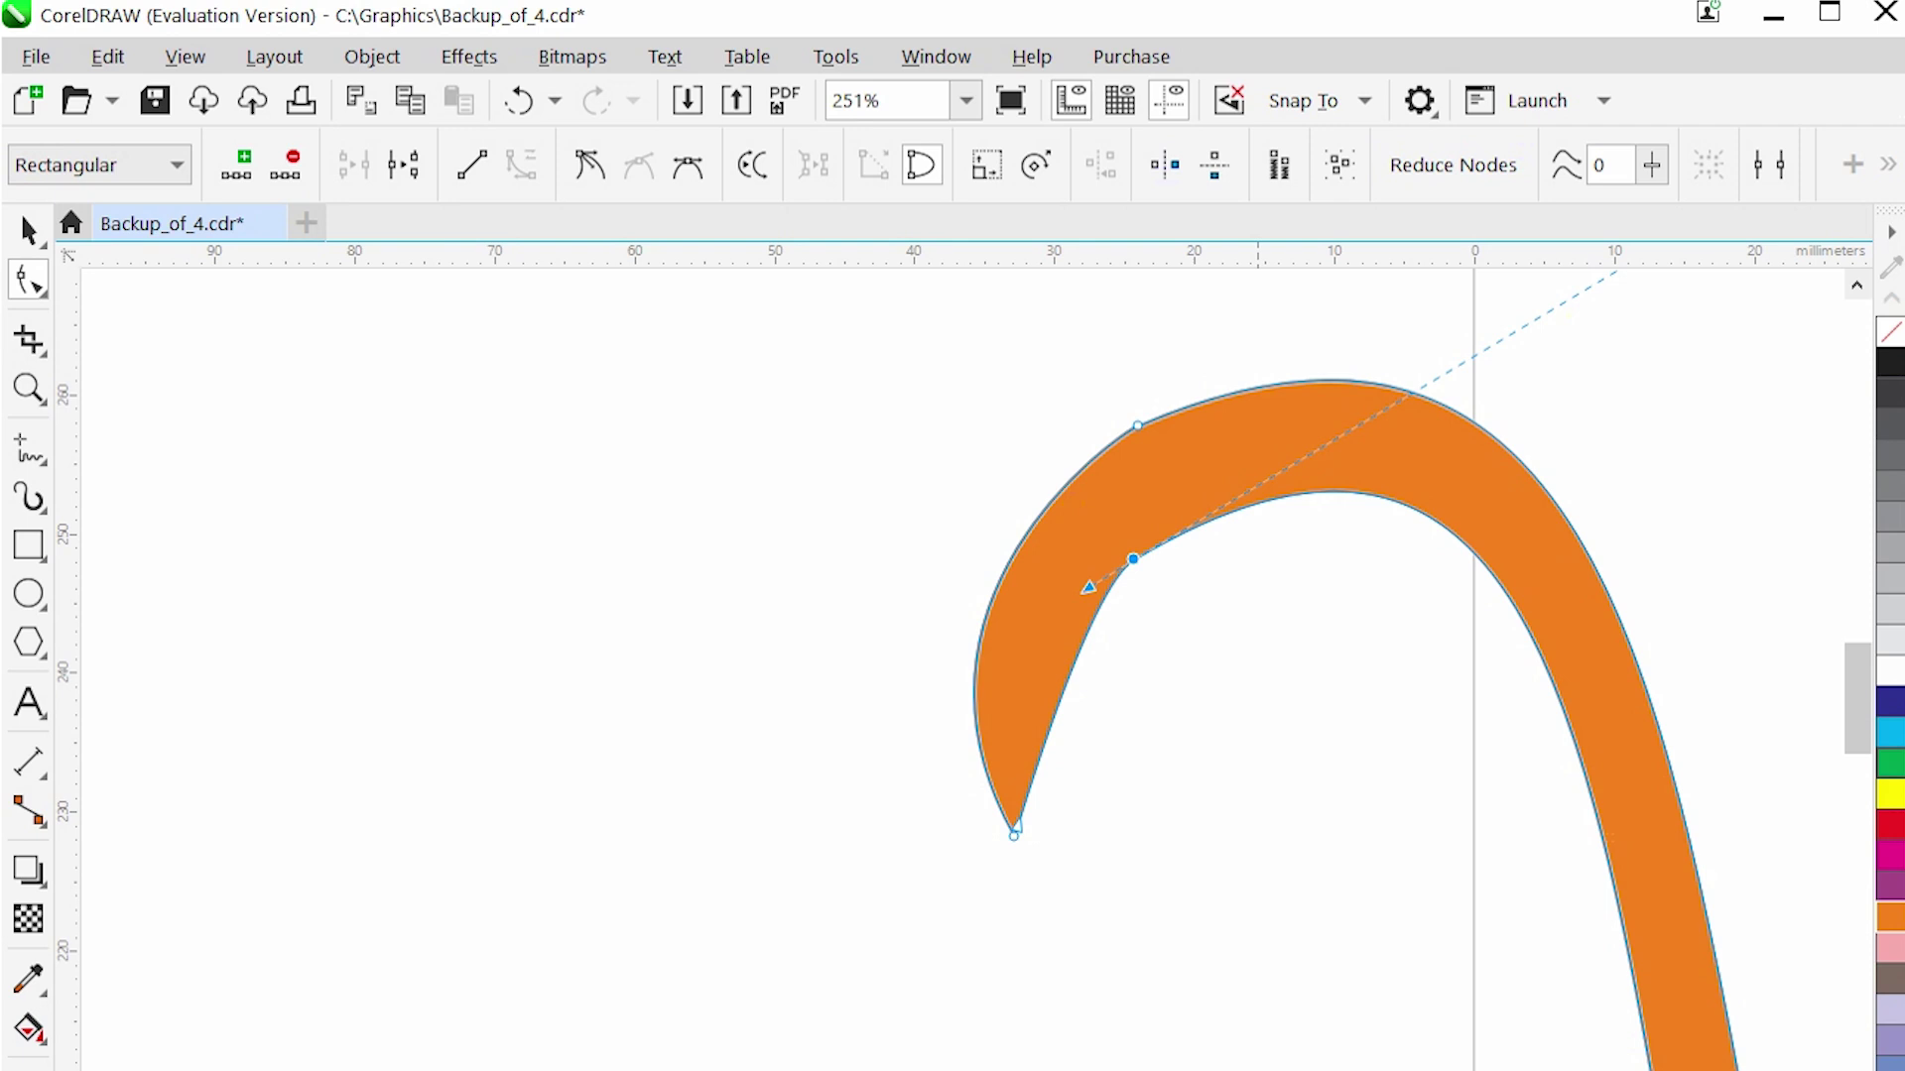
# Curve the inner edge of the tail's pointed end so that the hook tapers like a crescent.
pyautogui.scroll(-2, 1014, 835)
pyautogui.scroll(10, 1002, 765)
pyautogui.rightClick(1003, 764)
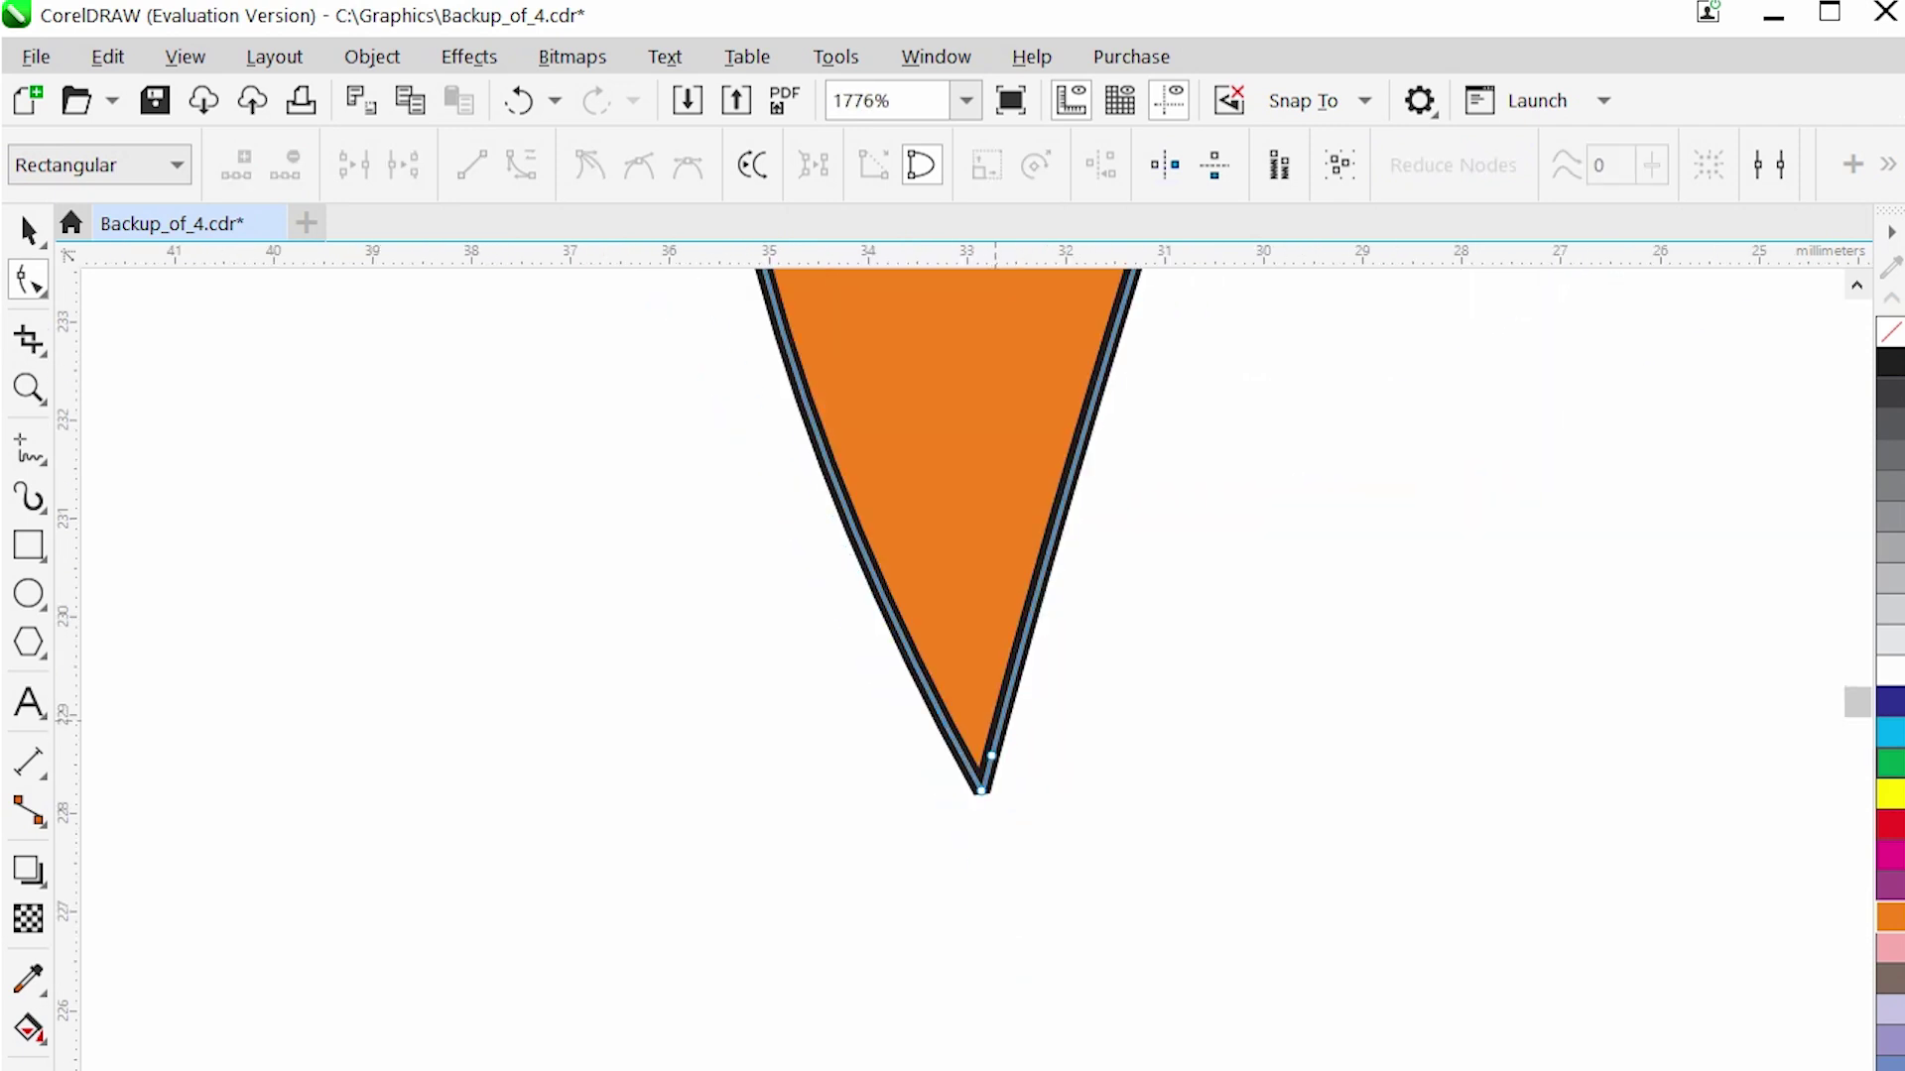
pyautogui.press('Escape')
pyautogui.scroll(-6, 813, 684)
pyautogui.moveTo(1078, 876); pyautogui.dragTo(1290, 839)
pyautogui.scroll(-5, 1092, 794)
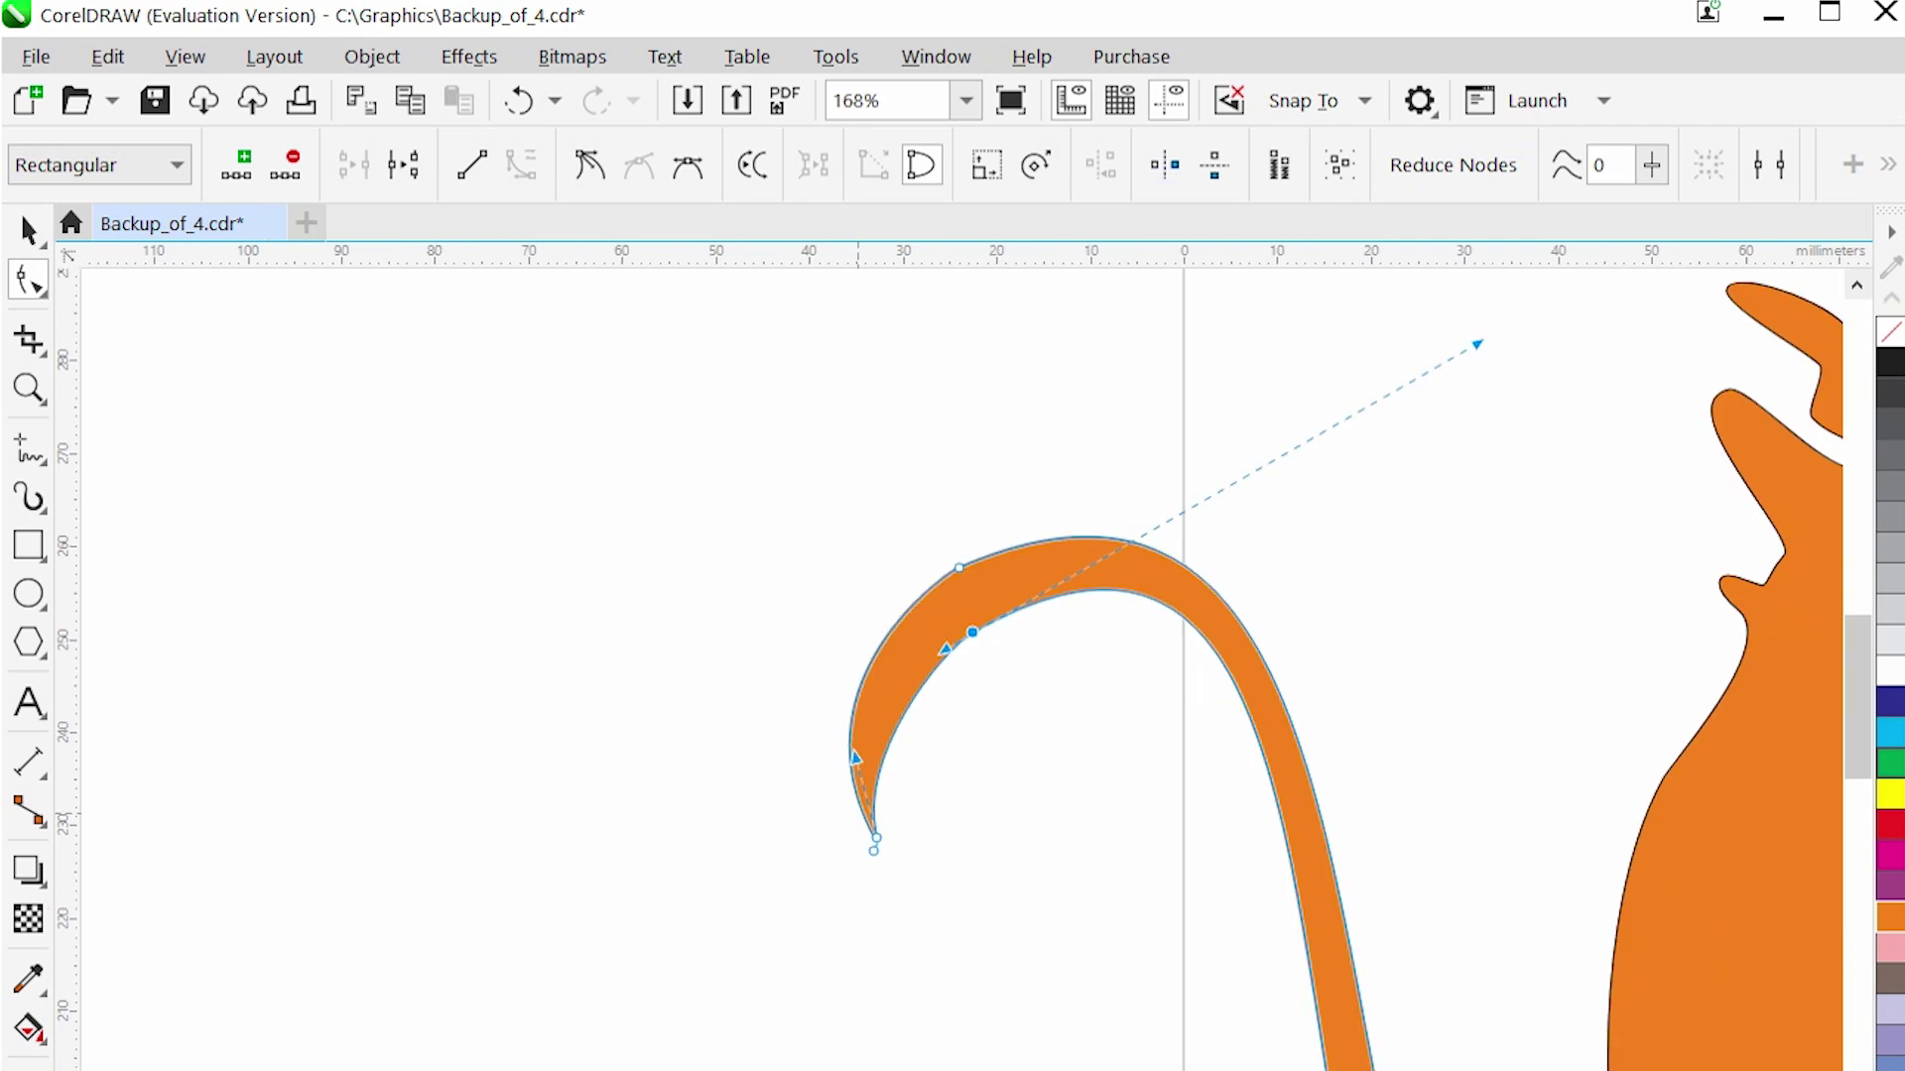
# Shape a pointed leaf-like tuft at the tail's end and smooth the hip outline below the tail joint.
pyautogui.scroll(7, 878, 853)
pyautogui.click(884, 872)
pyautogui.scroll(-3, 854, 923)
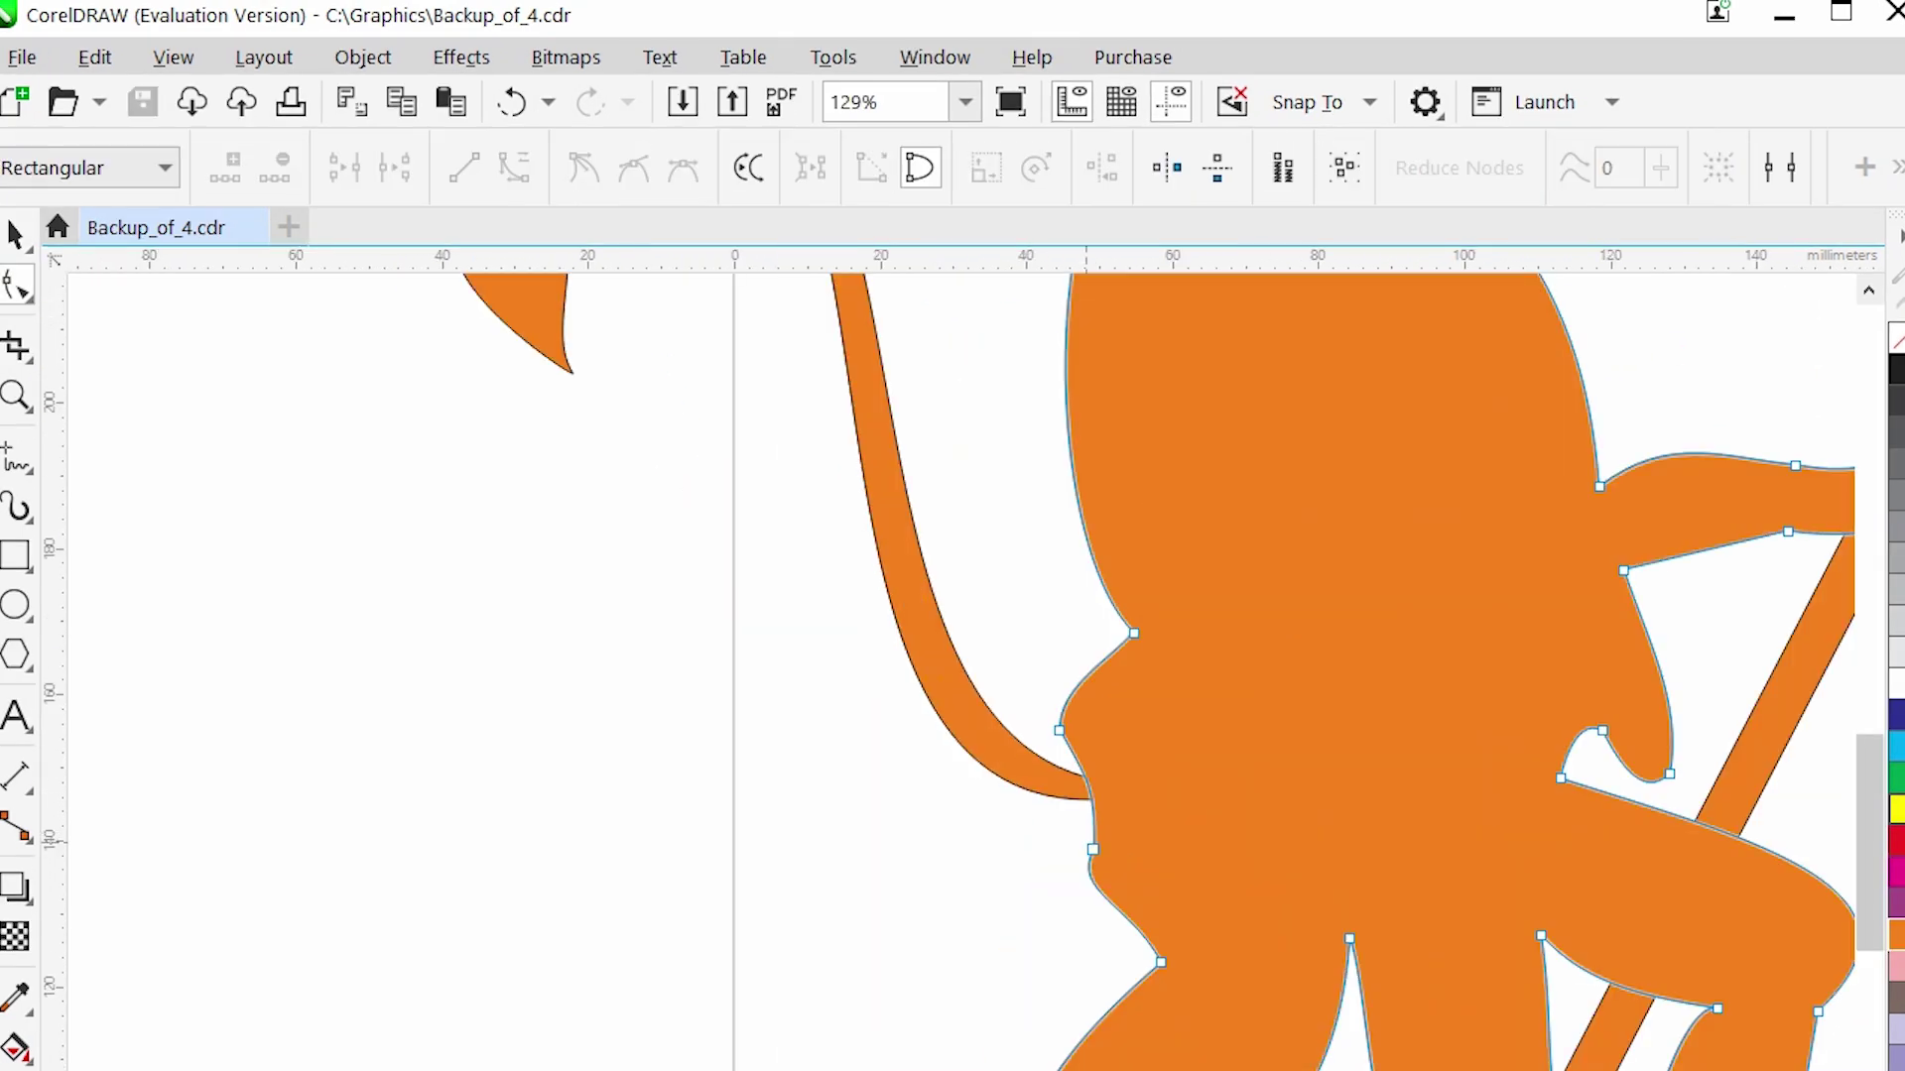
pyautogui.moveTo(1091, 793); pyautogui.dragTo(1127, 863)
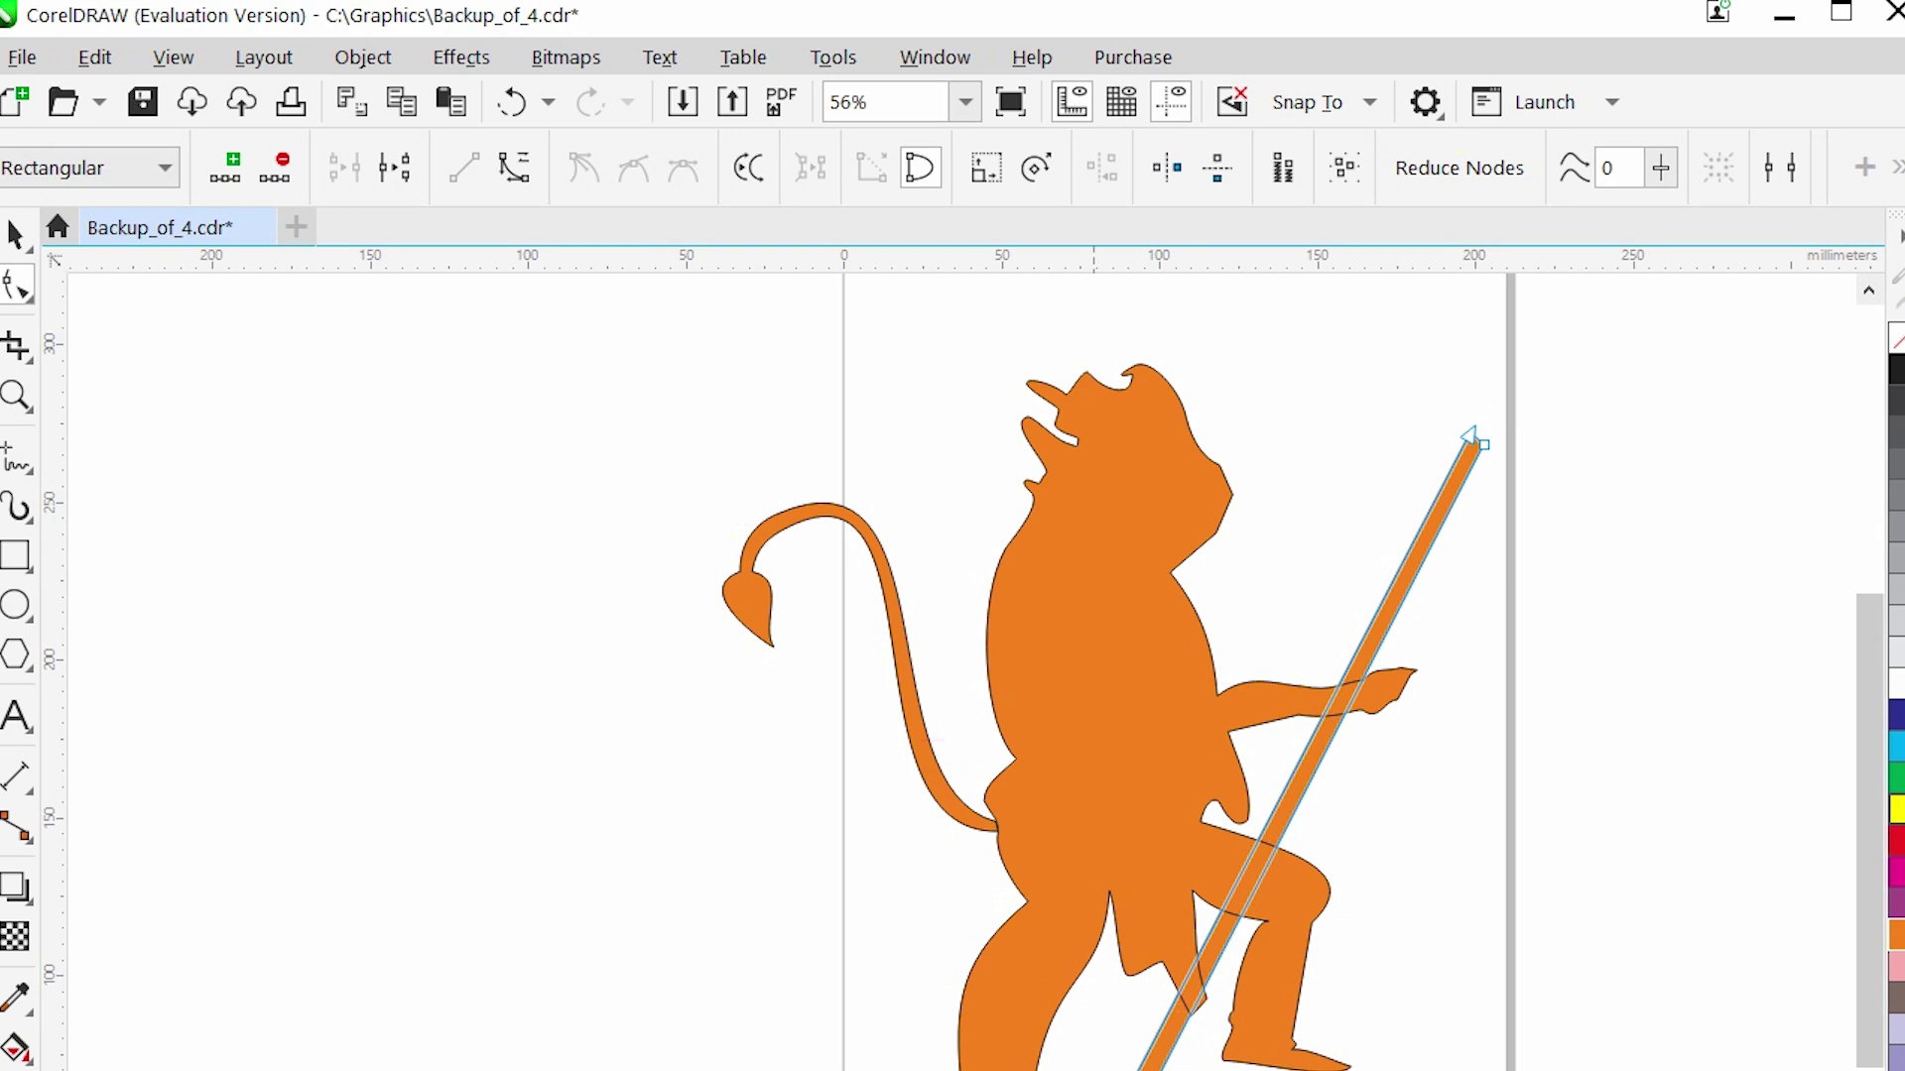
# Lengthen the staff at its upper end and reposition it across the hand.
pyautogui.moveTo(1475, 439); pyautogui.dragTo(1521, 357)
pyautogui.press('space')
pyautogui.click(1316, 773)
pyautogui.moveTo(1388, 635); pyautogui.dragTo(1418, 635)
pyautogui.press('F10')
pyautogui.moveTo(1528, 376); pyautogui.dragTo(1459, 327)
pyautogui.scroll(-1, 1092, 695)
pyautogui.press('space')
pyautogui.press('Tab')
pyautogui.moveTo(1090, 927); pyautogui.dragTo(1096, 960)
pyautogui.press('Tab')
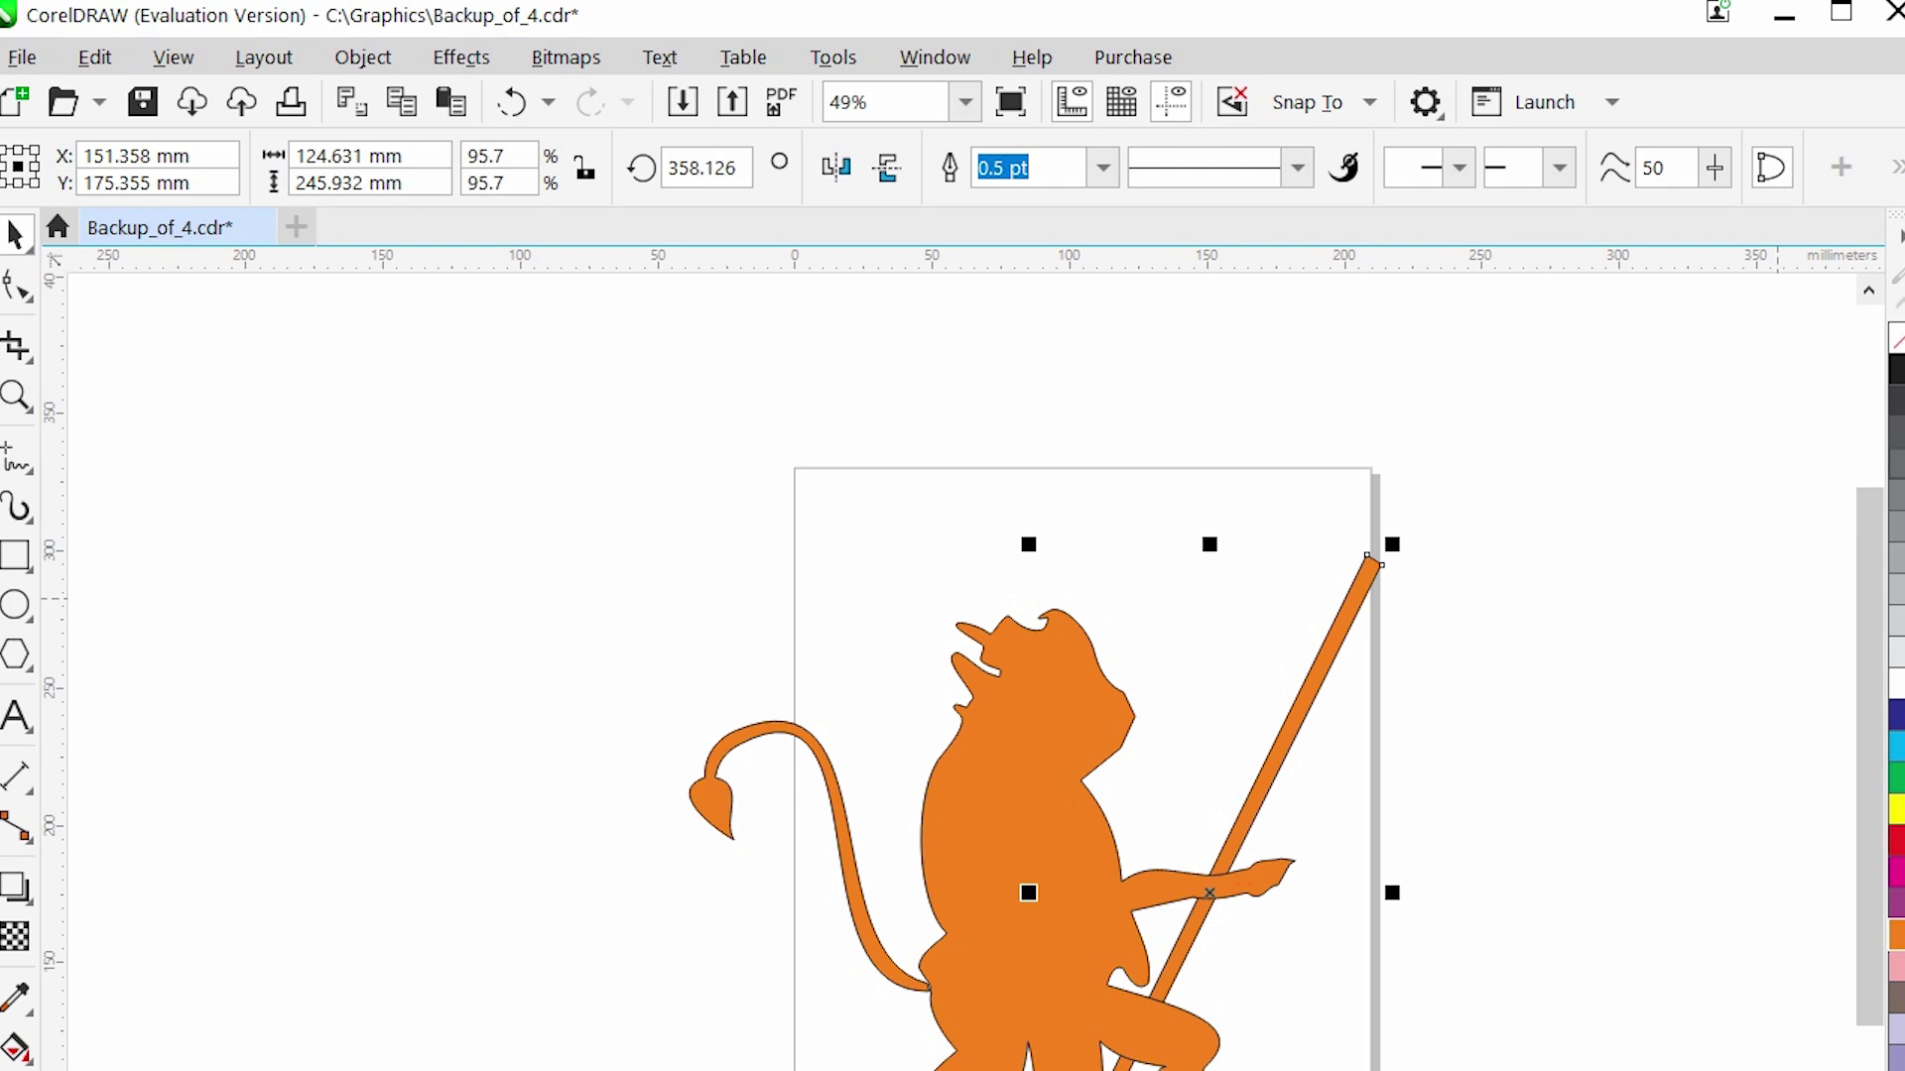
# Reshape the cloth flap below the forearm with a shorter, rounded lower end.
pyautogui.press('Escape')
pyautogui.press('F10')
pyautogui.scroll(1, 953, 655)
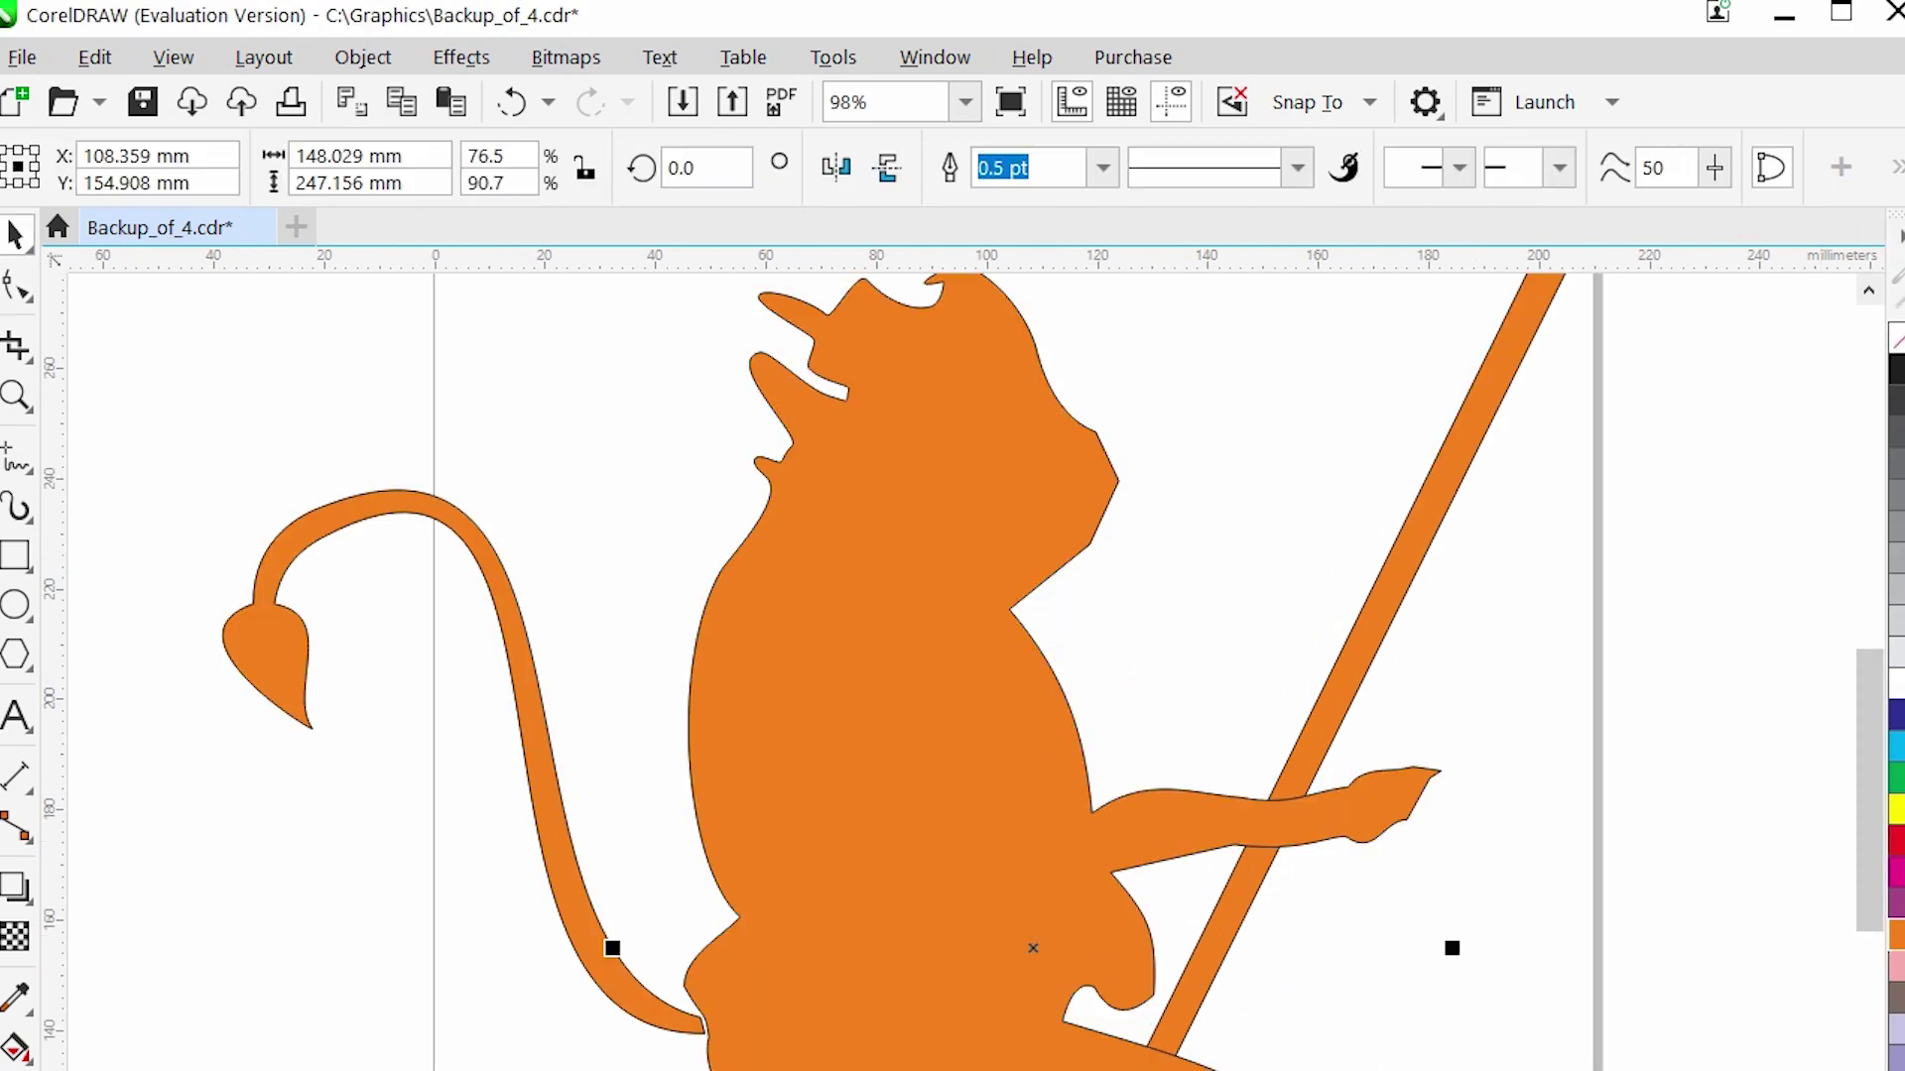
pyautogui.scroll(-1, 1081, 695)
pyautogui.press('space')
pyautogui.press('Escape')
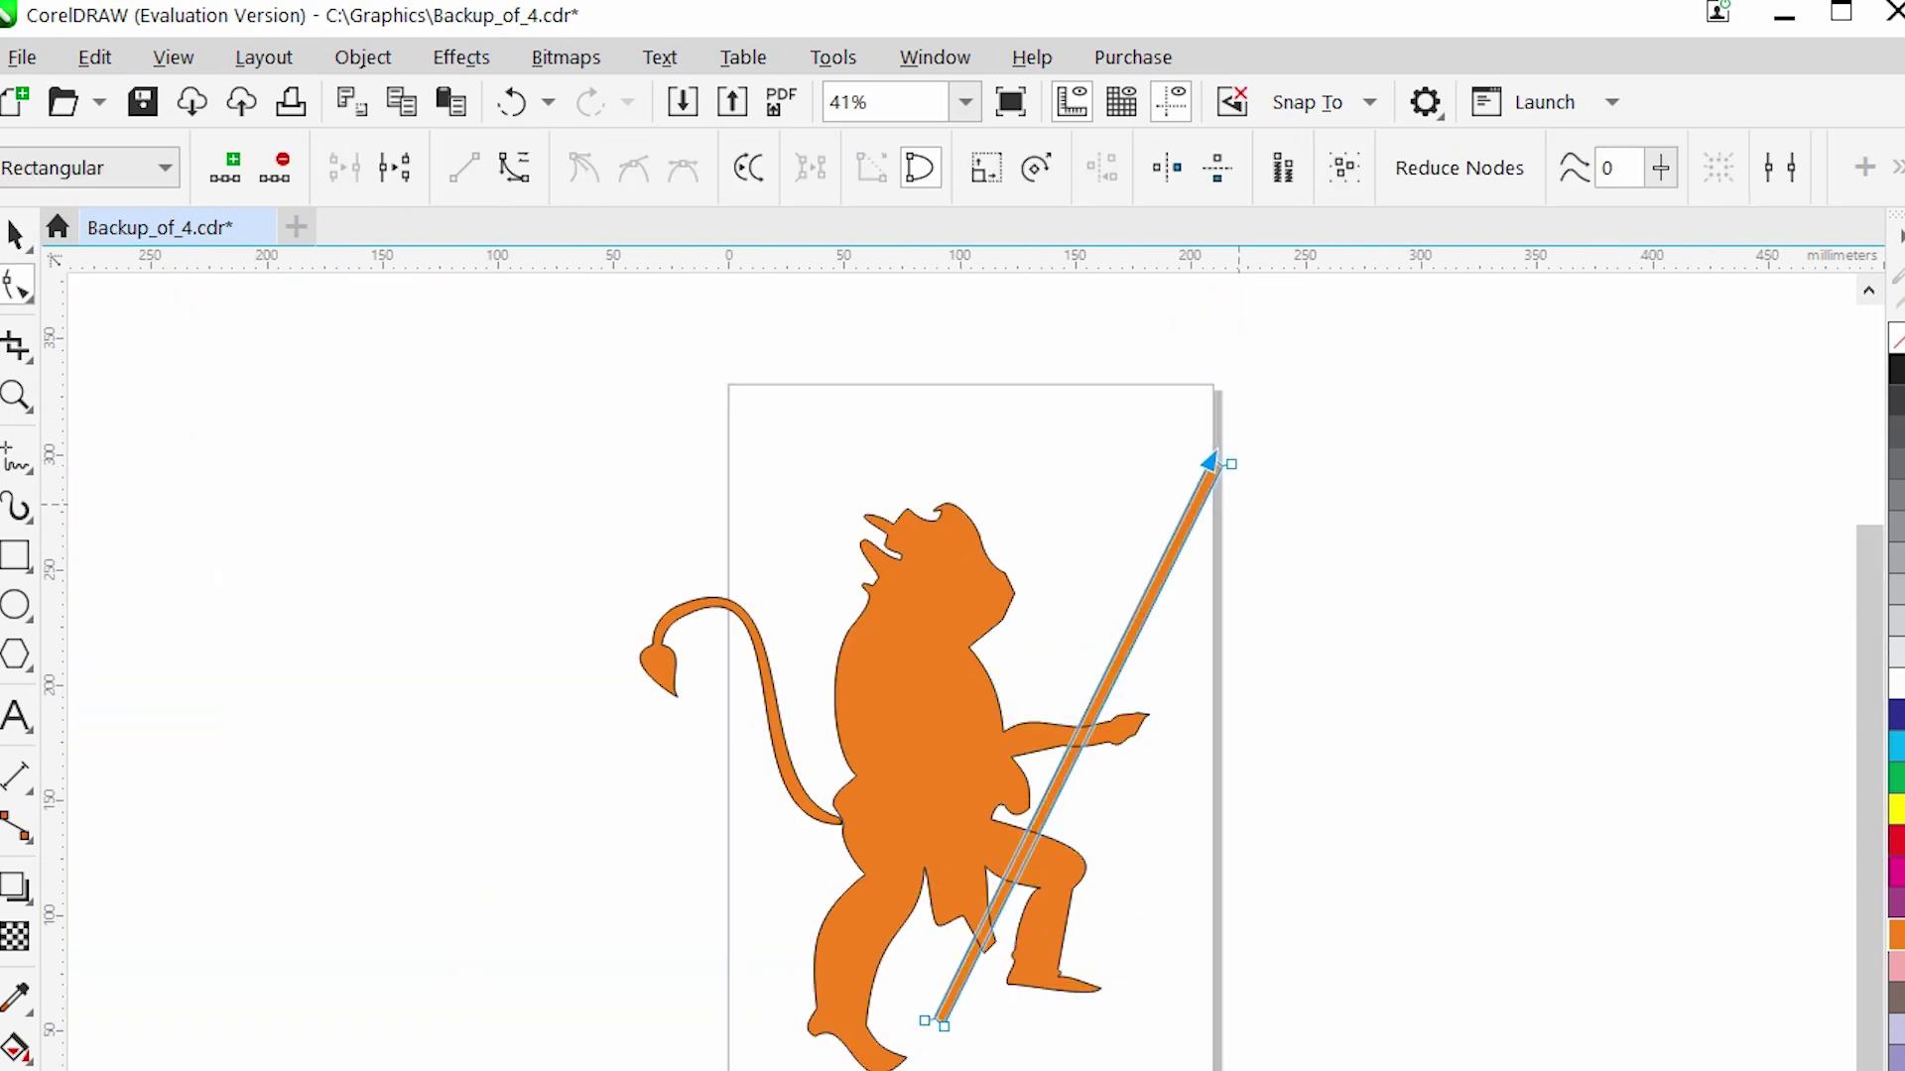
# Remove the old finger nodes and curve the hand's upper edge in a wave across the staff.
pyautogui.press('space')
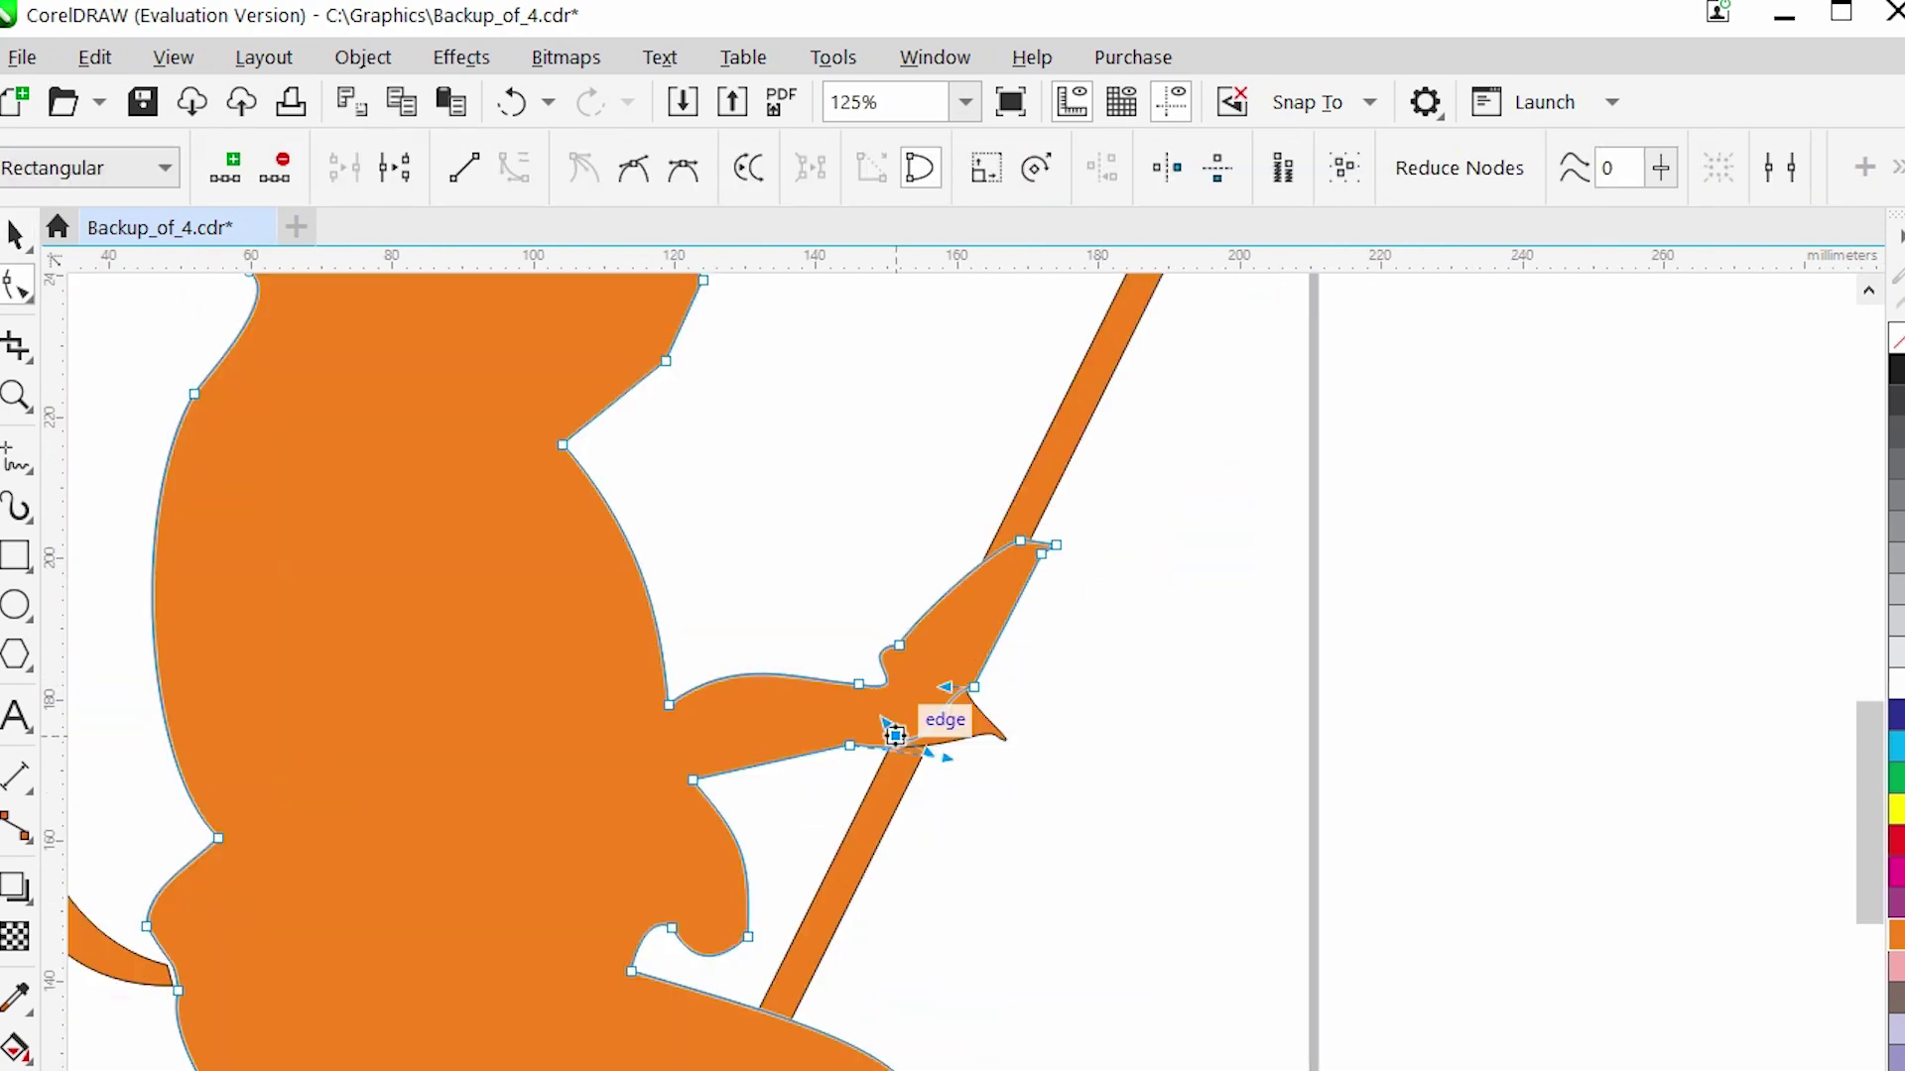
pyautogui.scroll(4, 909, 672)
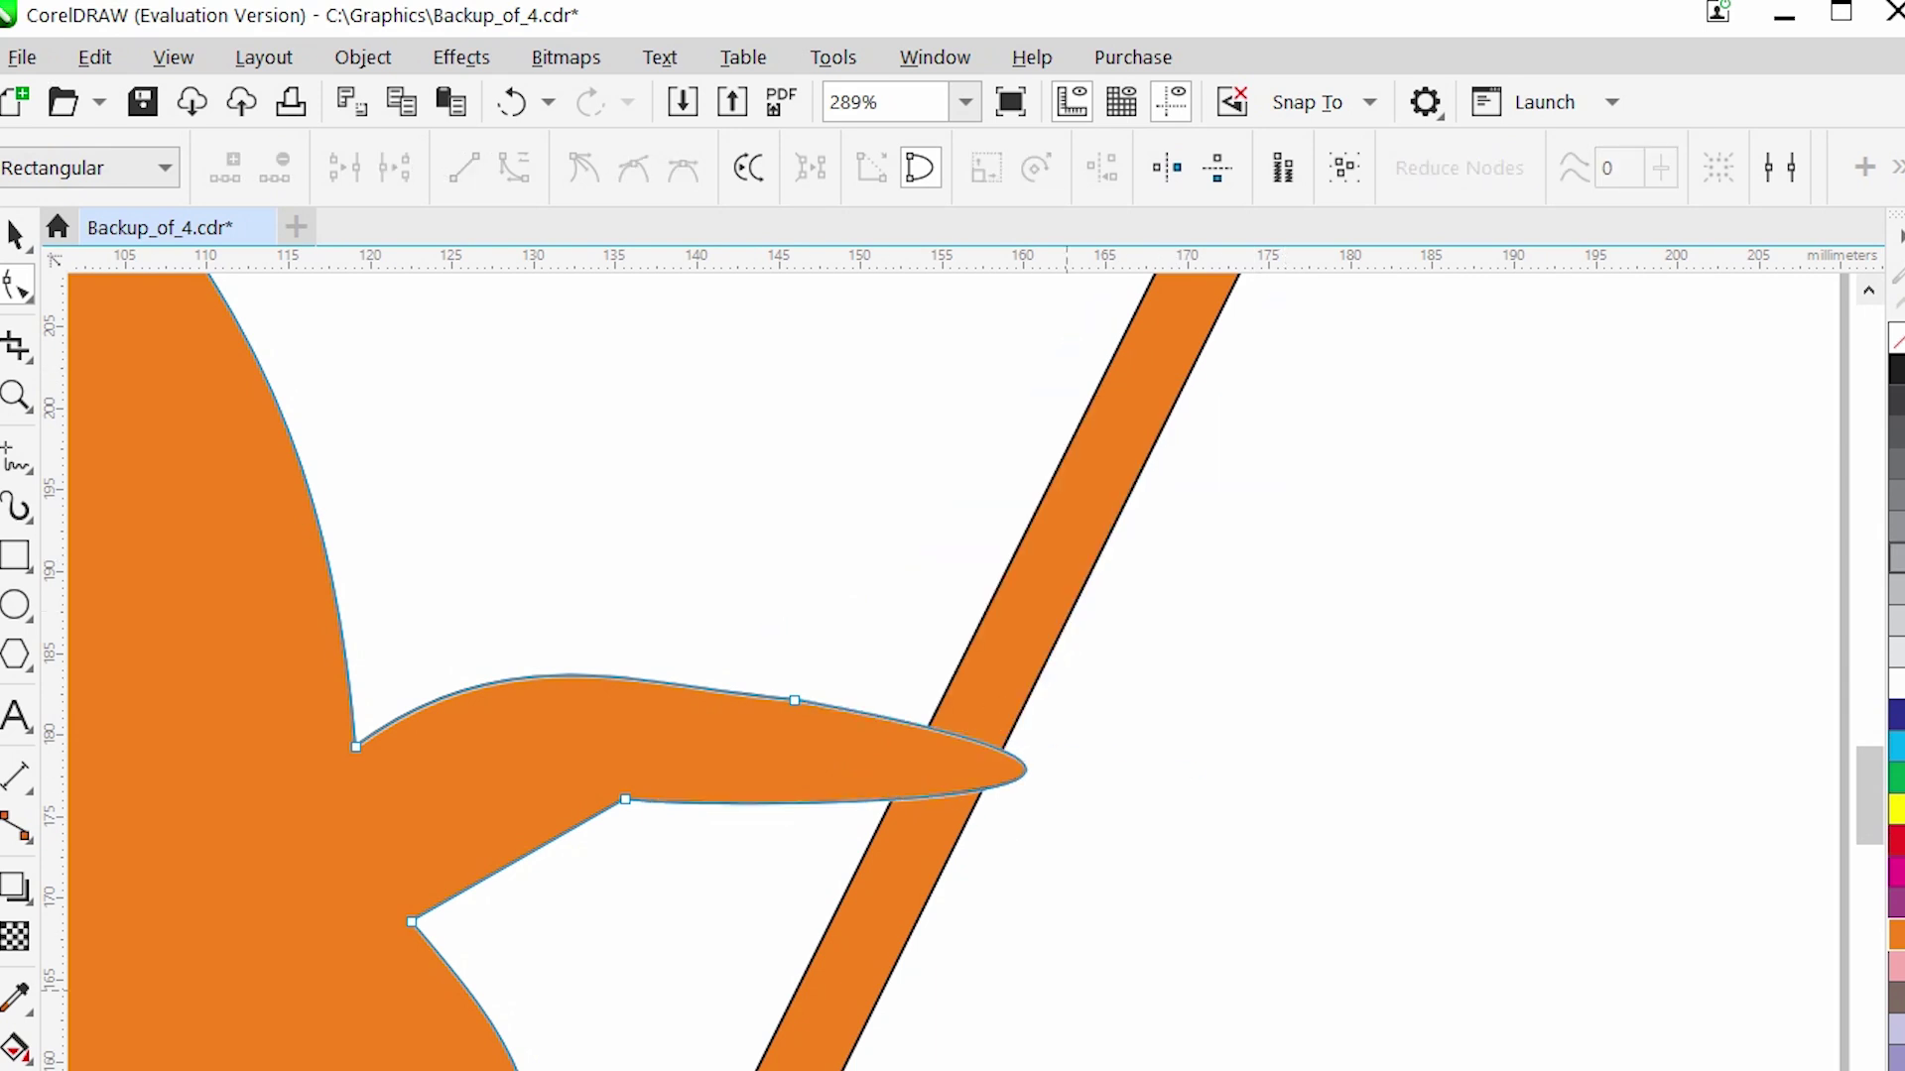
pyautogui.moveTo(838, 723); pyautogui.dragTo(877, 648)
pyautogui.scroll(-1, 877, 648)
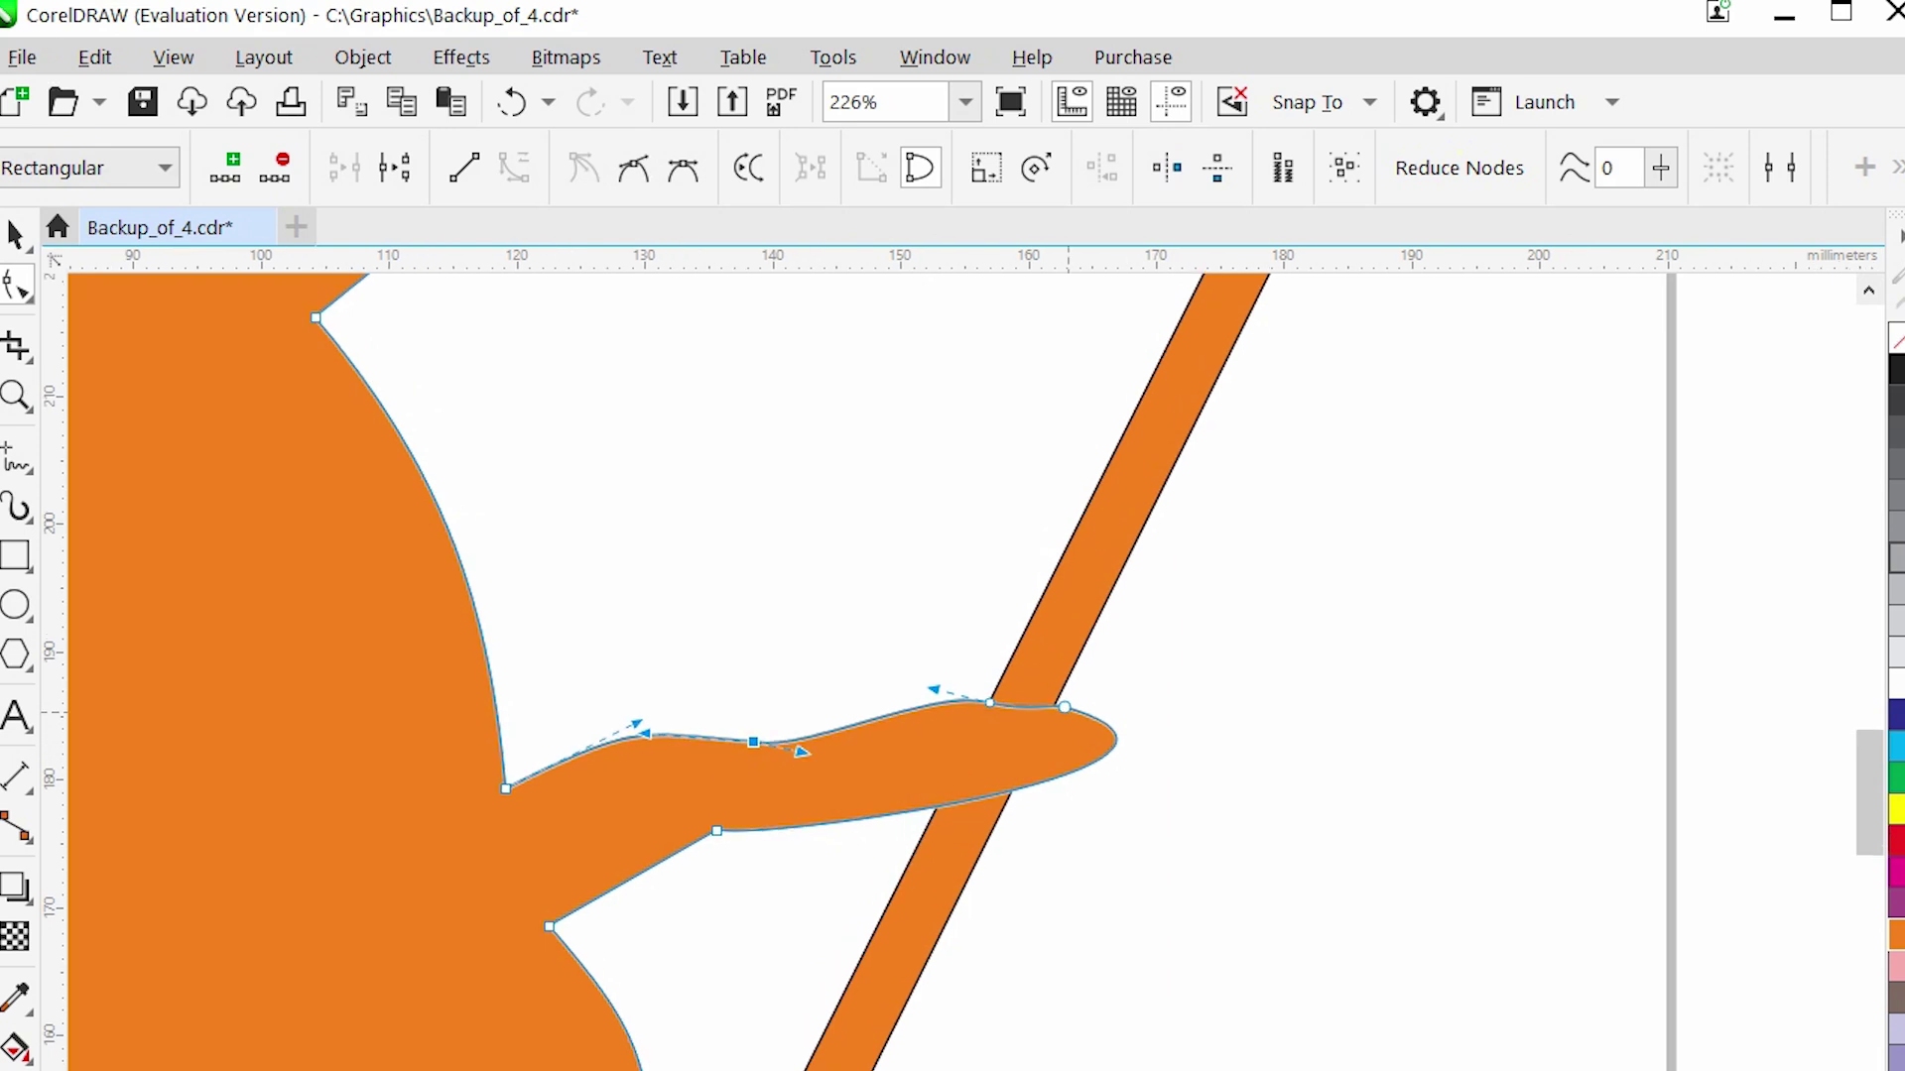
# Add nodes where the hand's lower edge crosses the staff and curve the underside of the forearm and palm.
pyautogui.doubleClick(1013, 788)
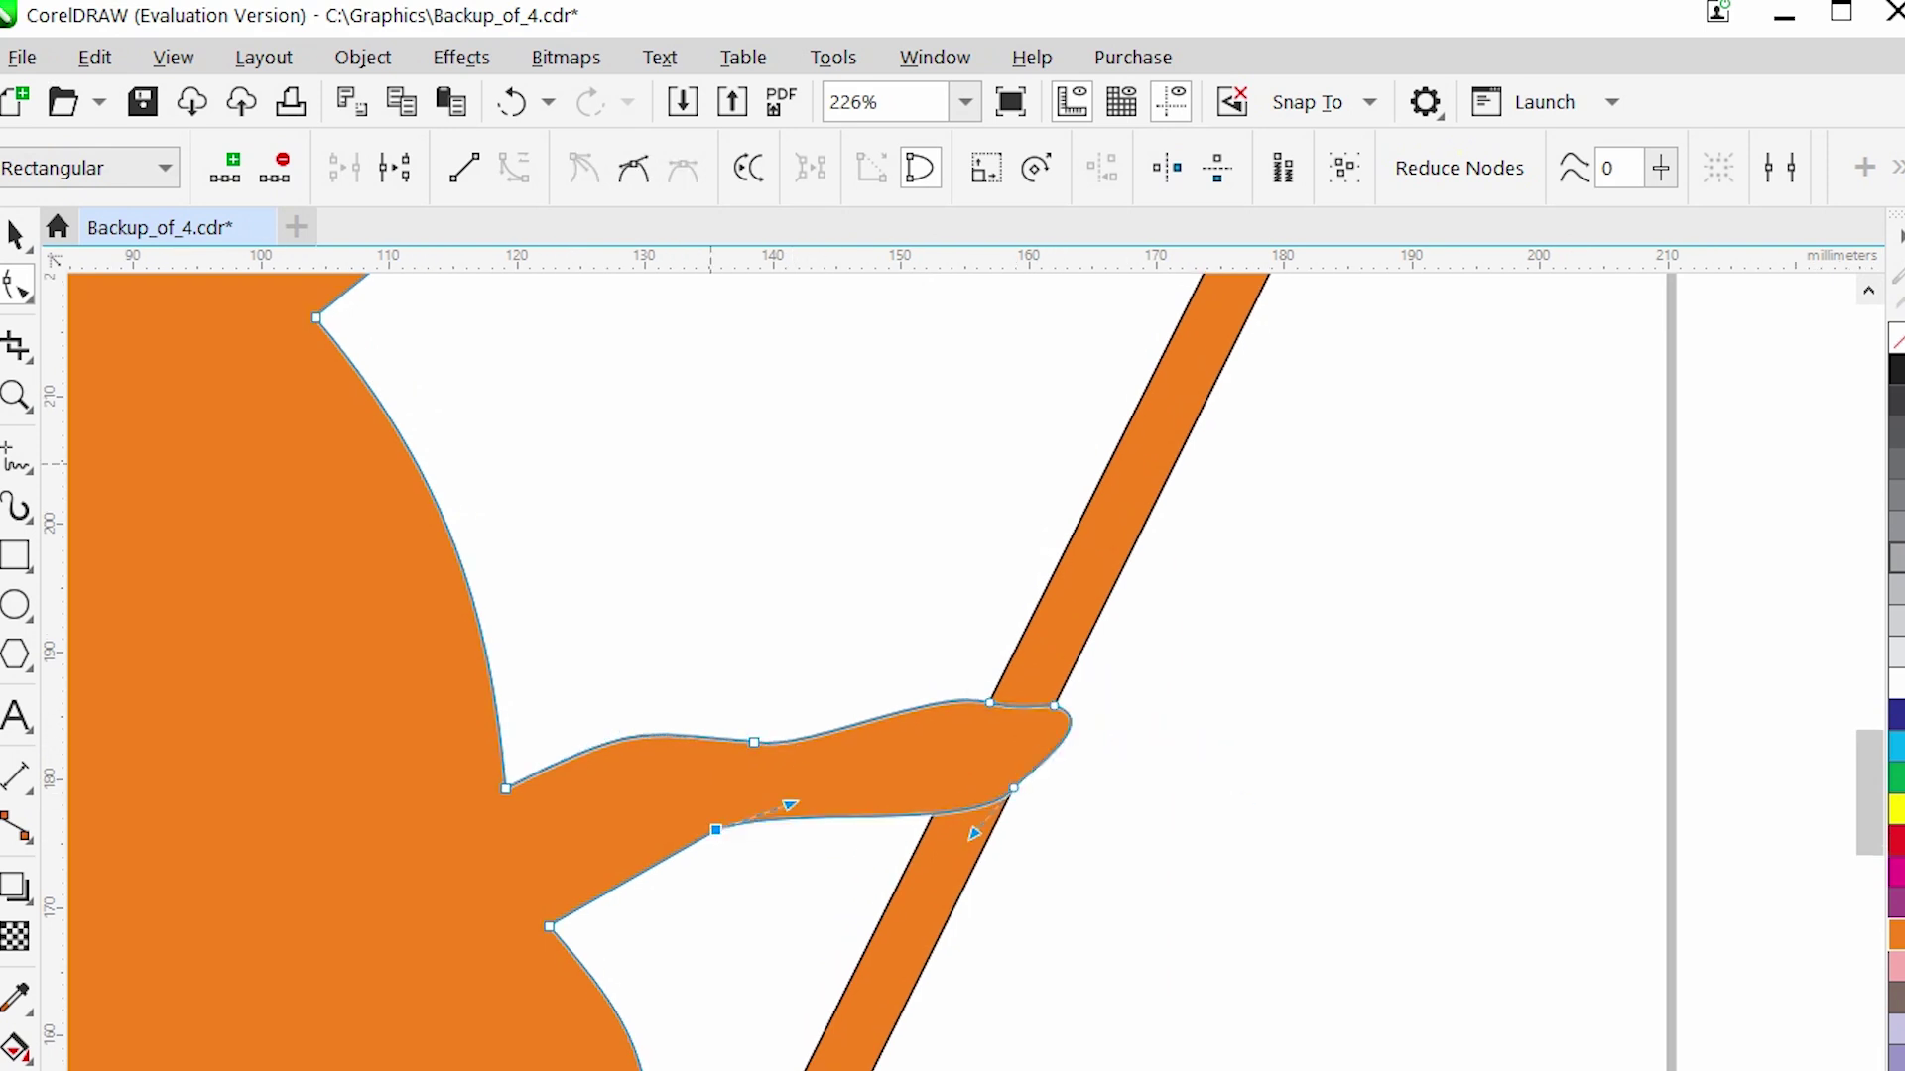
pyautogui.scroll(2, 978, 876)
pyautogui.moveTo(978, 875); pyautogui.dragTo(1127, 910)
pyautogui.scroll(2, 1126, 910)
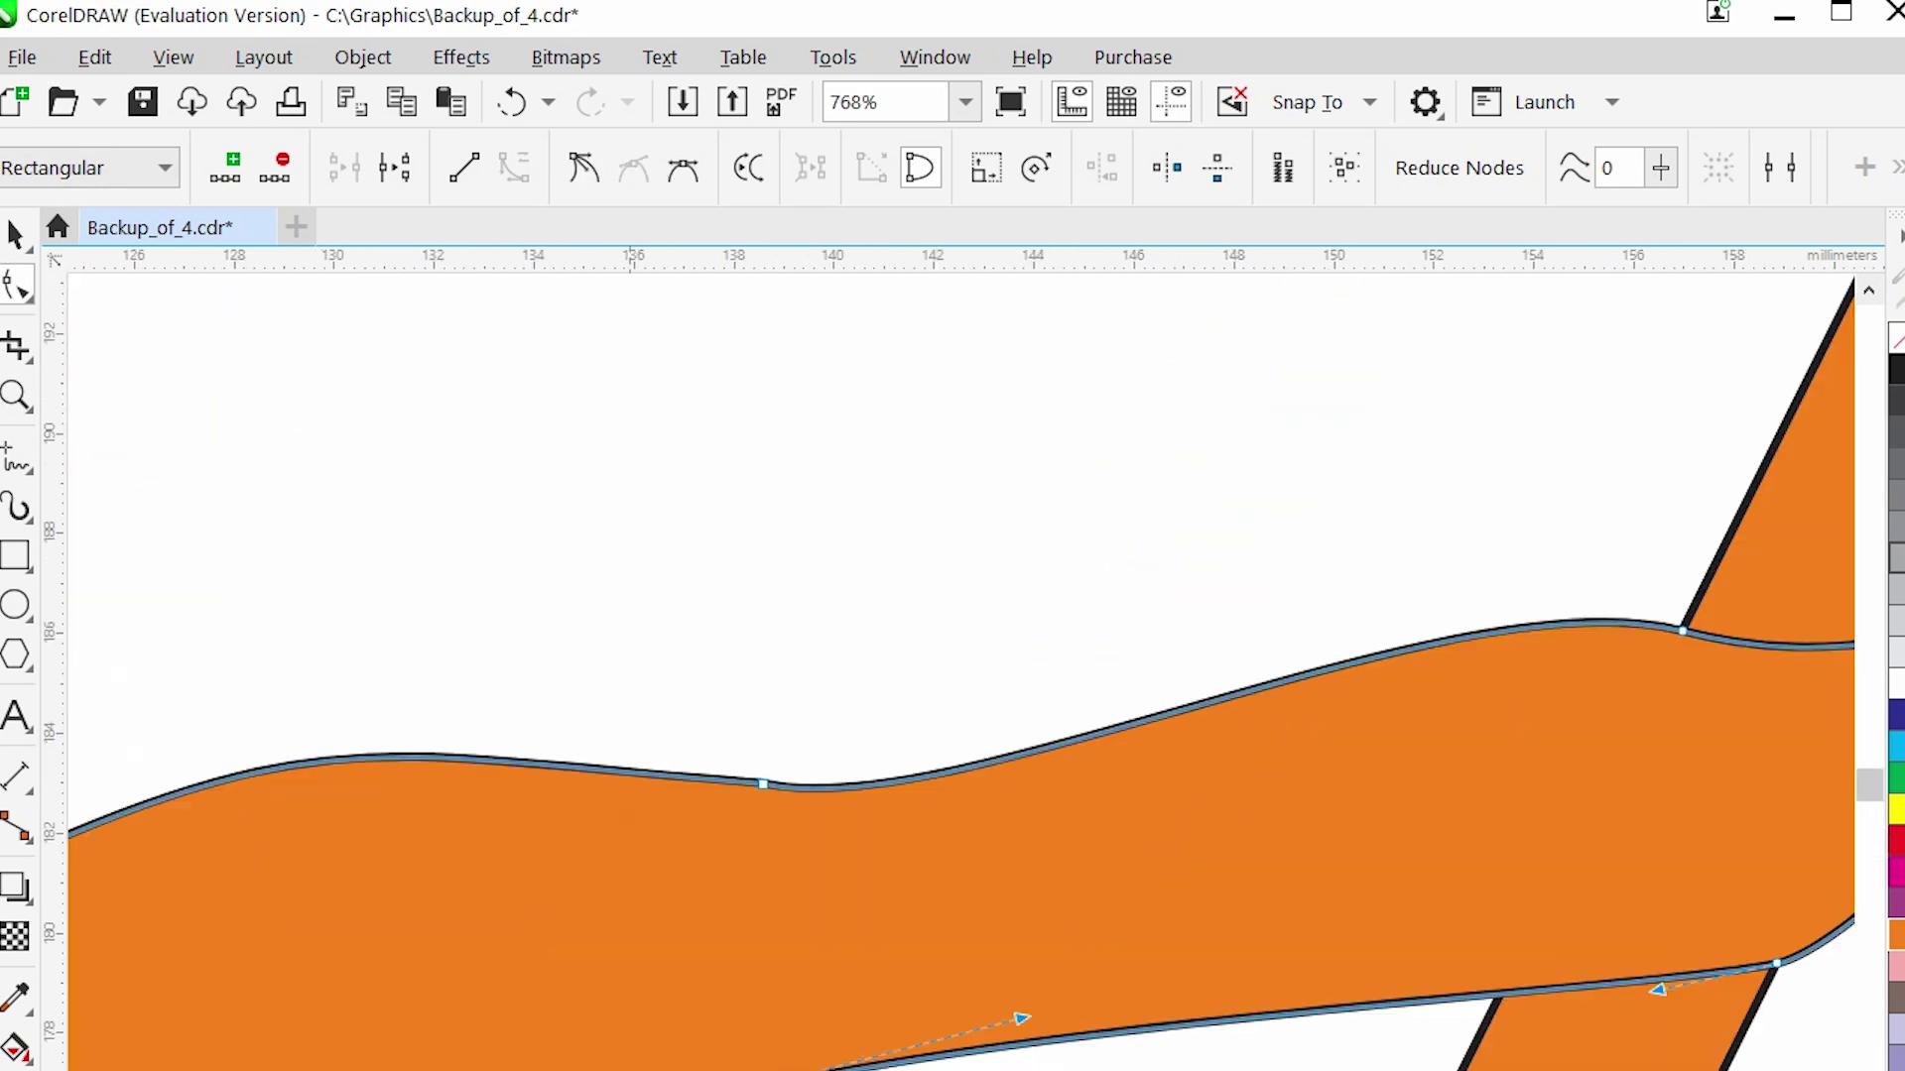
pyautogui.scroll(-2, 839, 975)
pyautogui.moveTo(840, 976); pyautogui.dragTo(1023, 980)
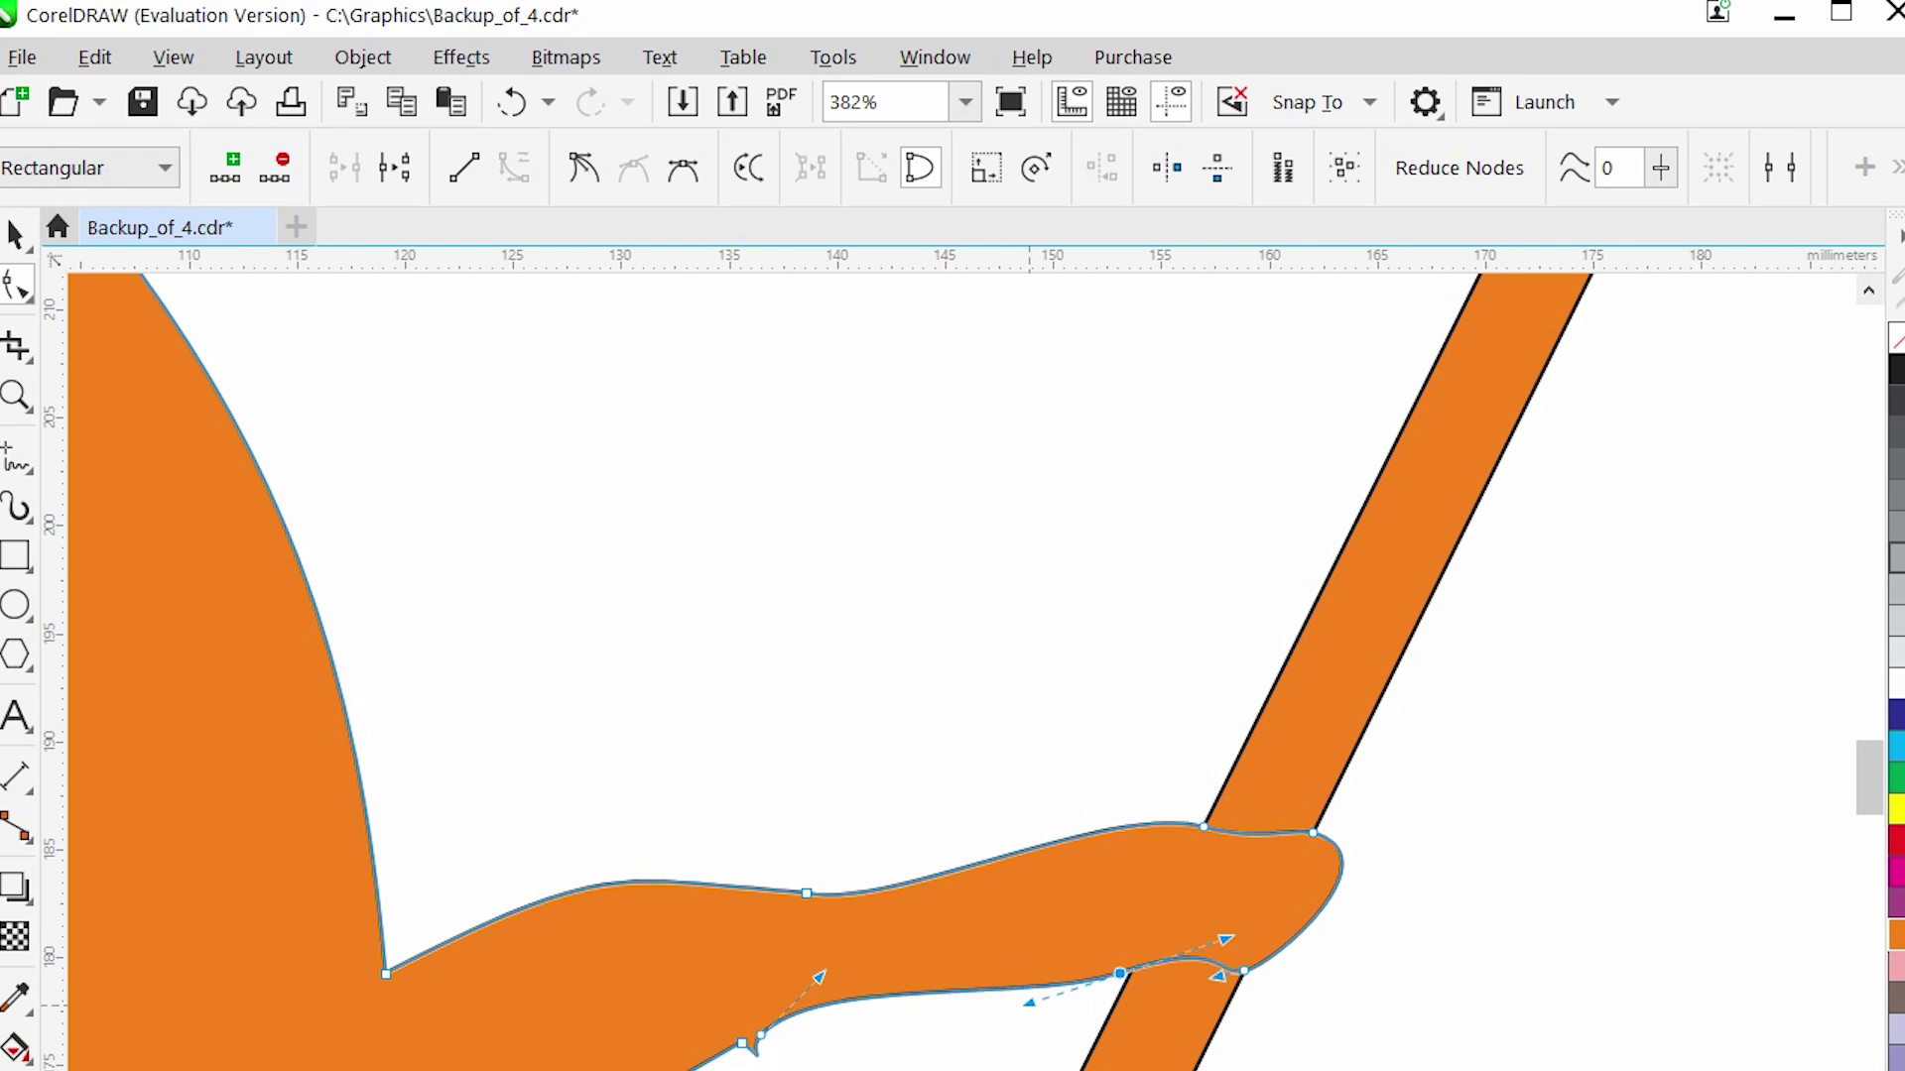
# Align the hand's front edge with the side of the staff and reshape the upper knuckle.
pyautogui.hscroll(2, 952, 654)
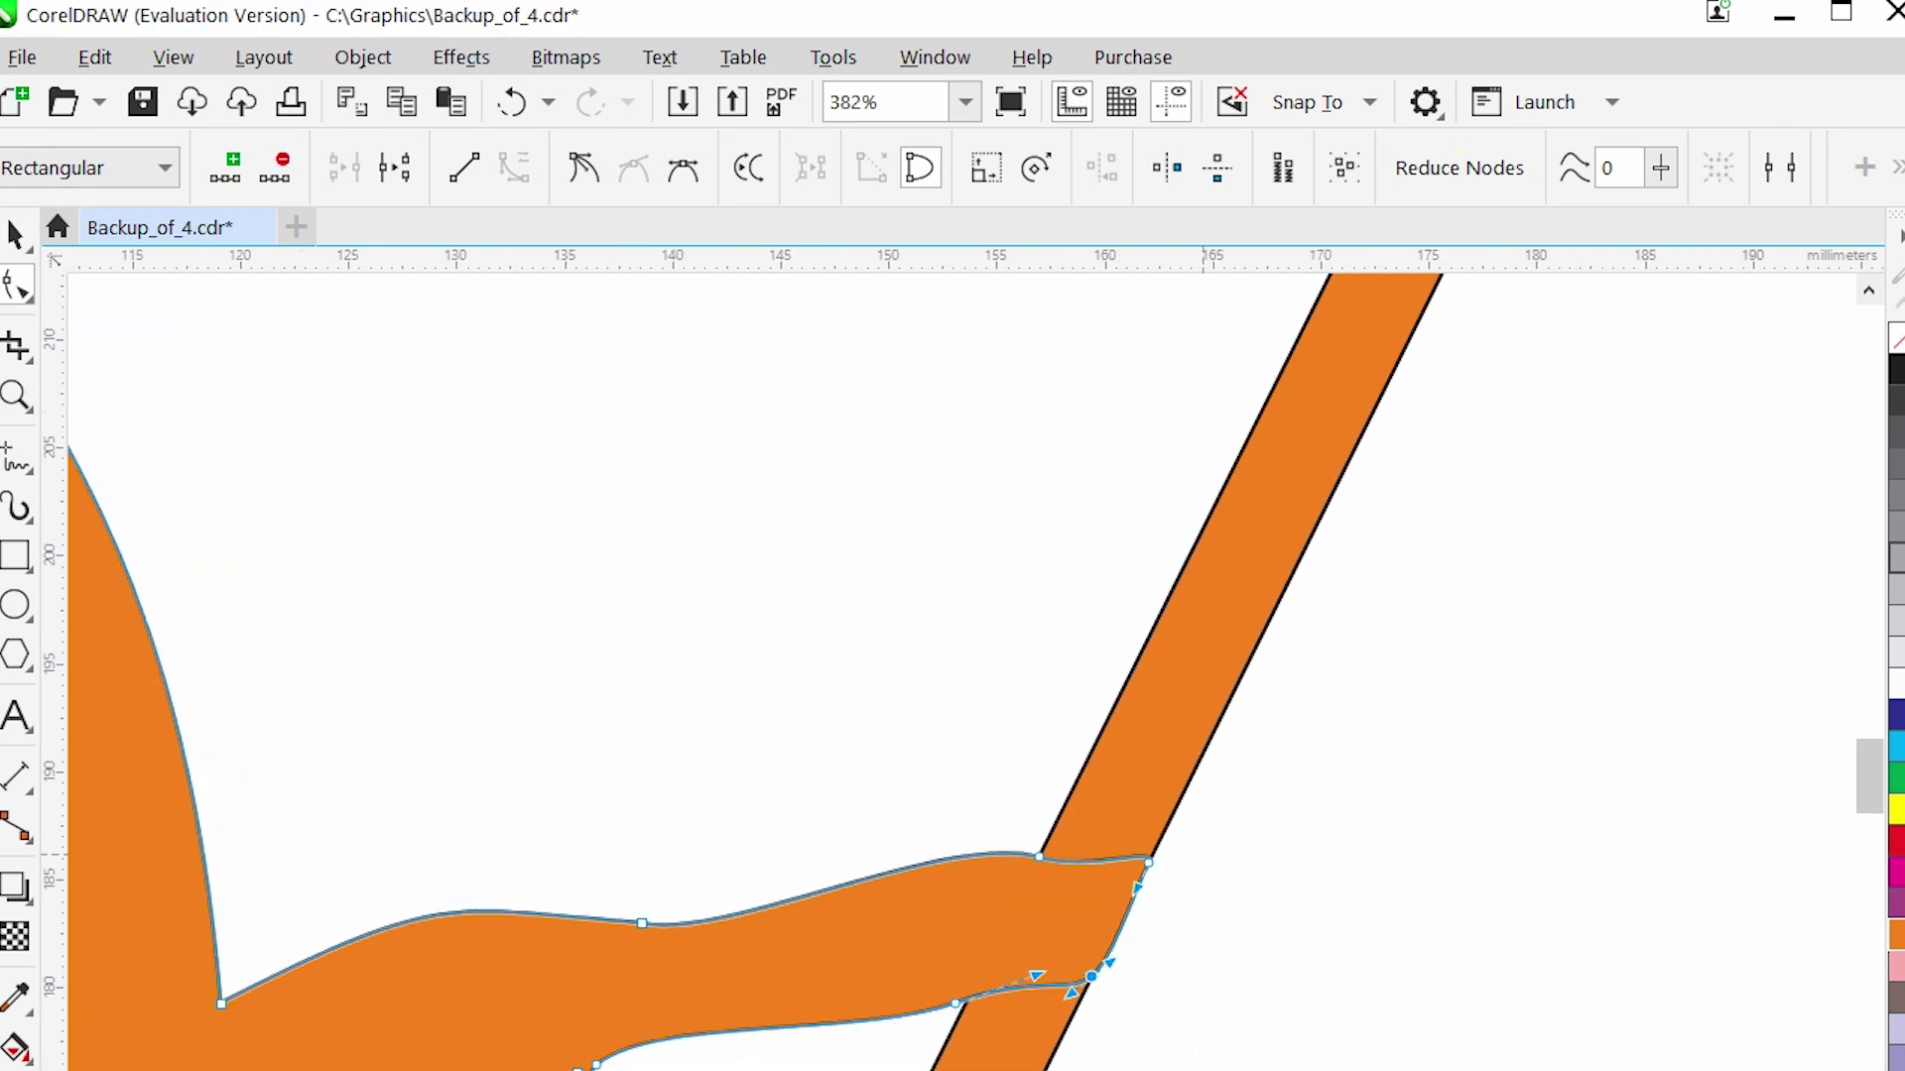
pyautogui.scroll(3, 1092, 977)
pyautogui.moveTo(1175, 740); pyautogui.dragTo(1221, 893)
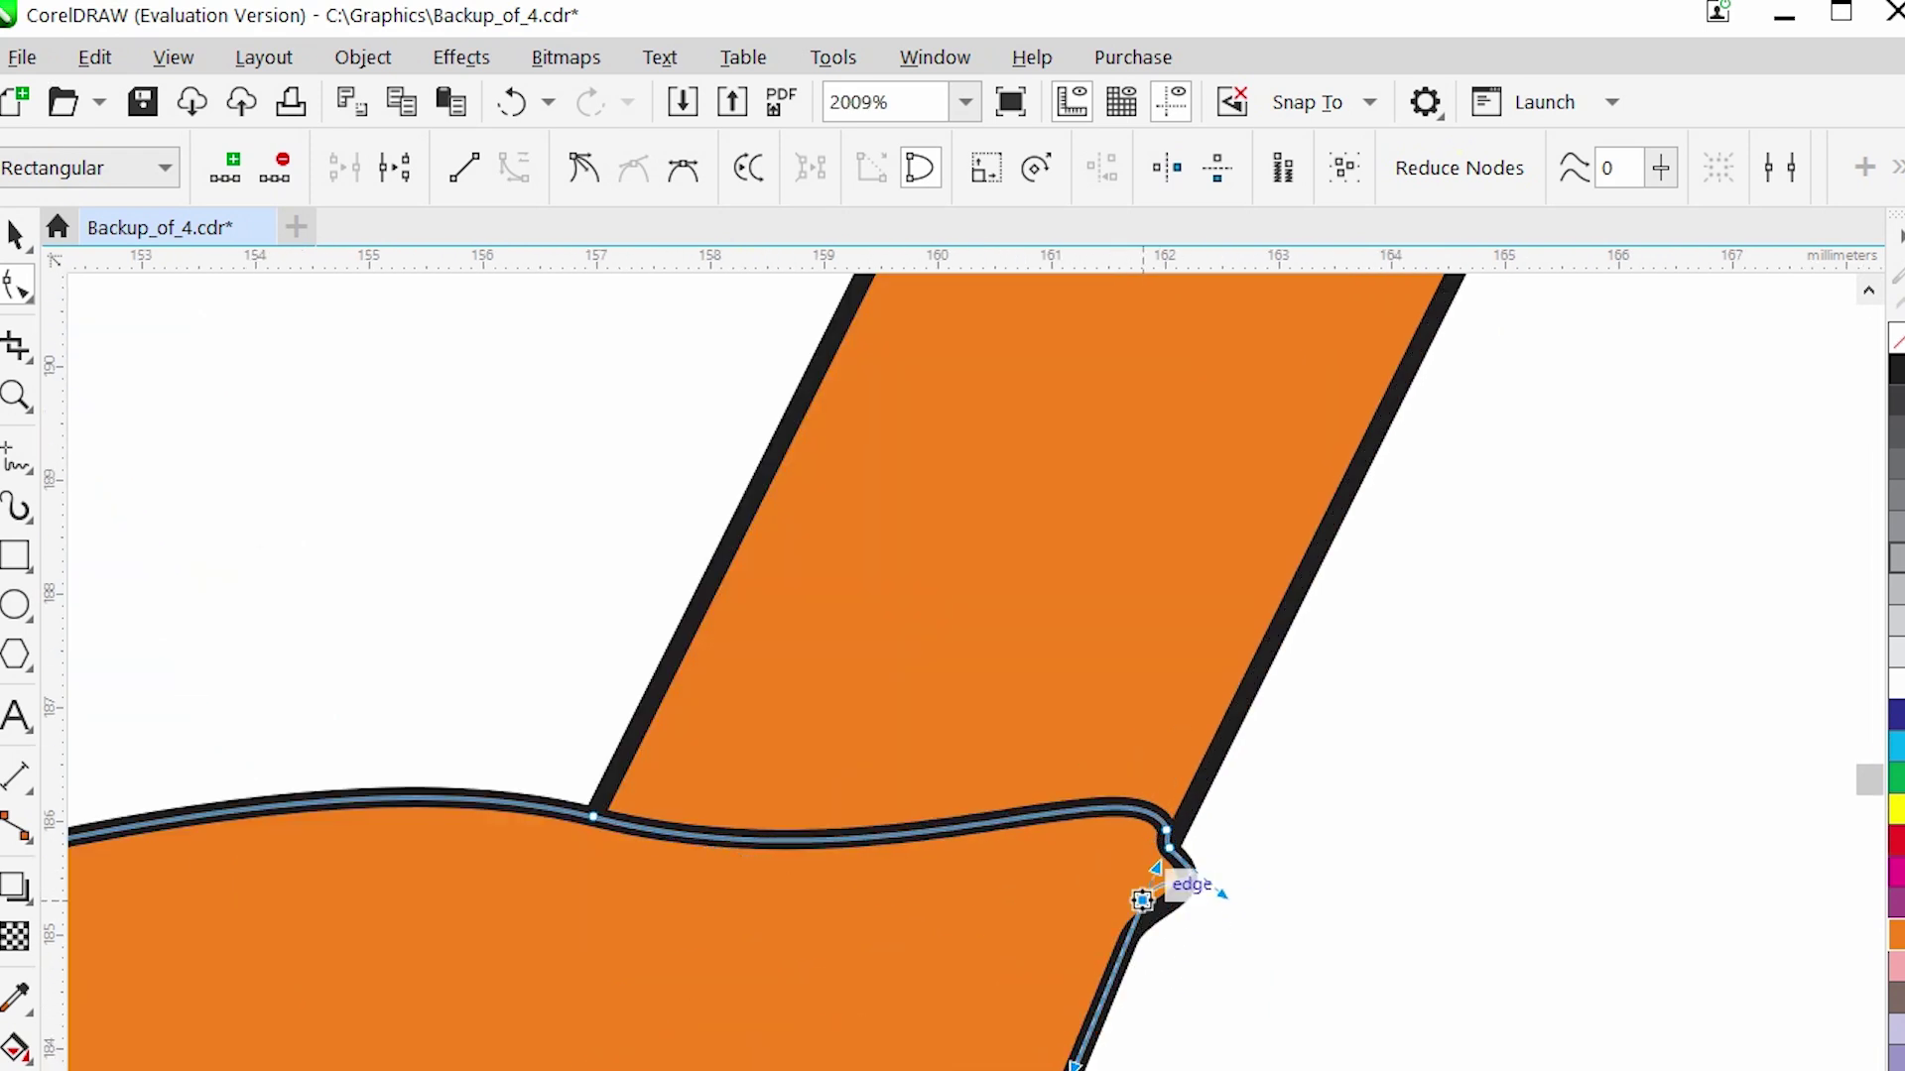
# Pull a pointed finger out of the knuckle, slanting downward beyond the staff.
pyautogui.scroll(-3, 1195, 749)
pyautogui.scroll(-5, 1189, 748)
pyautogui.scroll(6, 1091, 922)
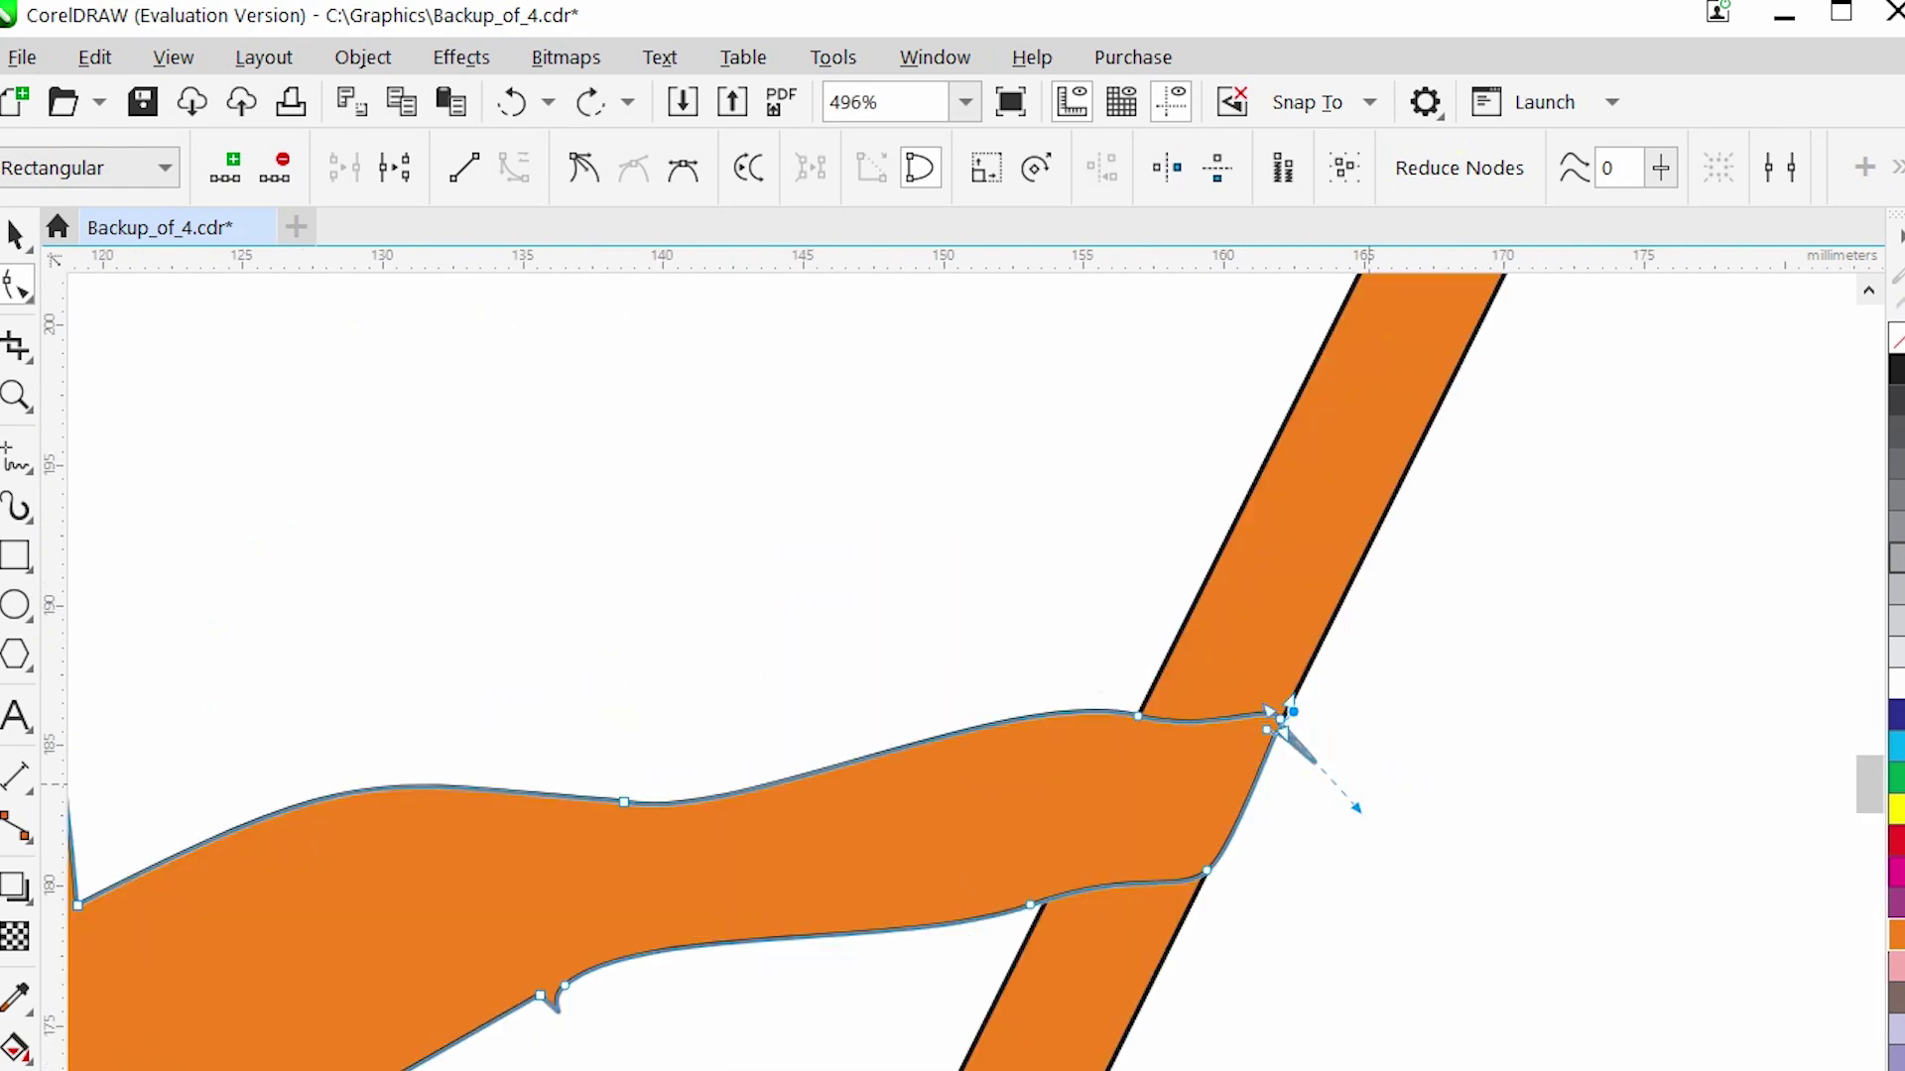
pyautogui.scroll(-2, 1119, 738)
pyautogui.scroll(3, 1119, 738)
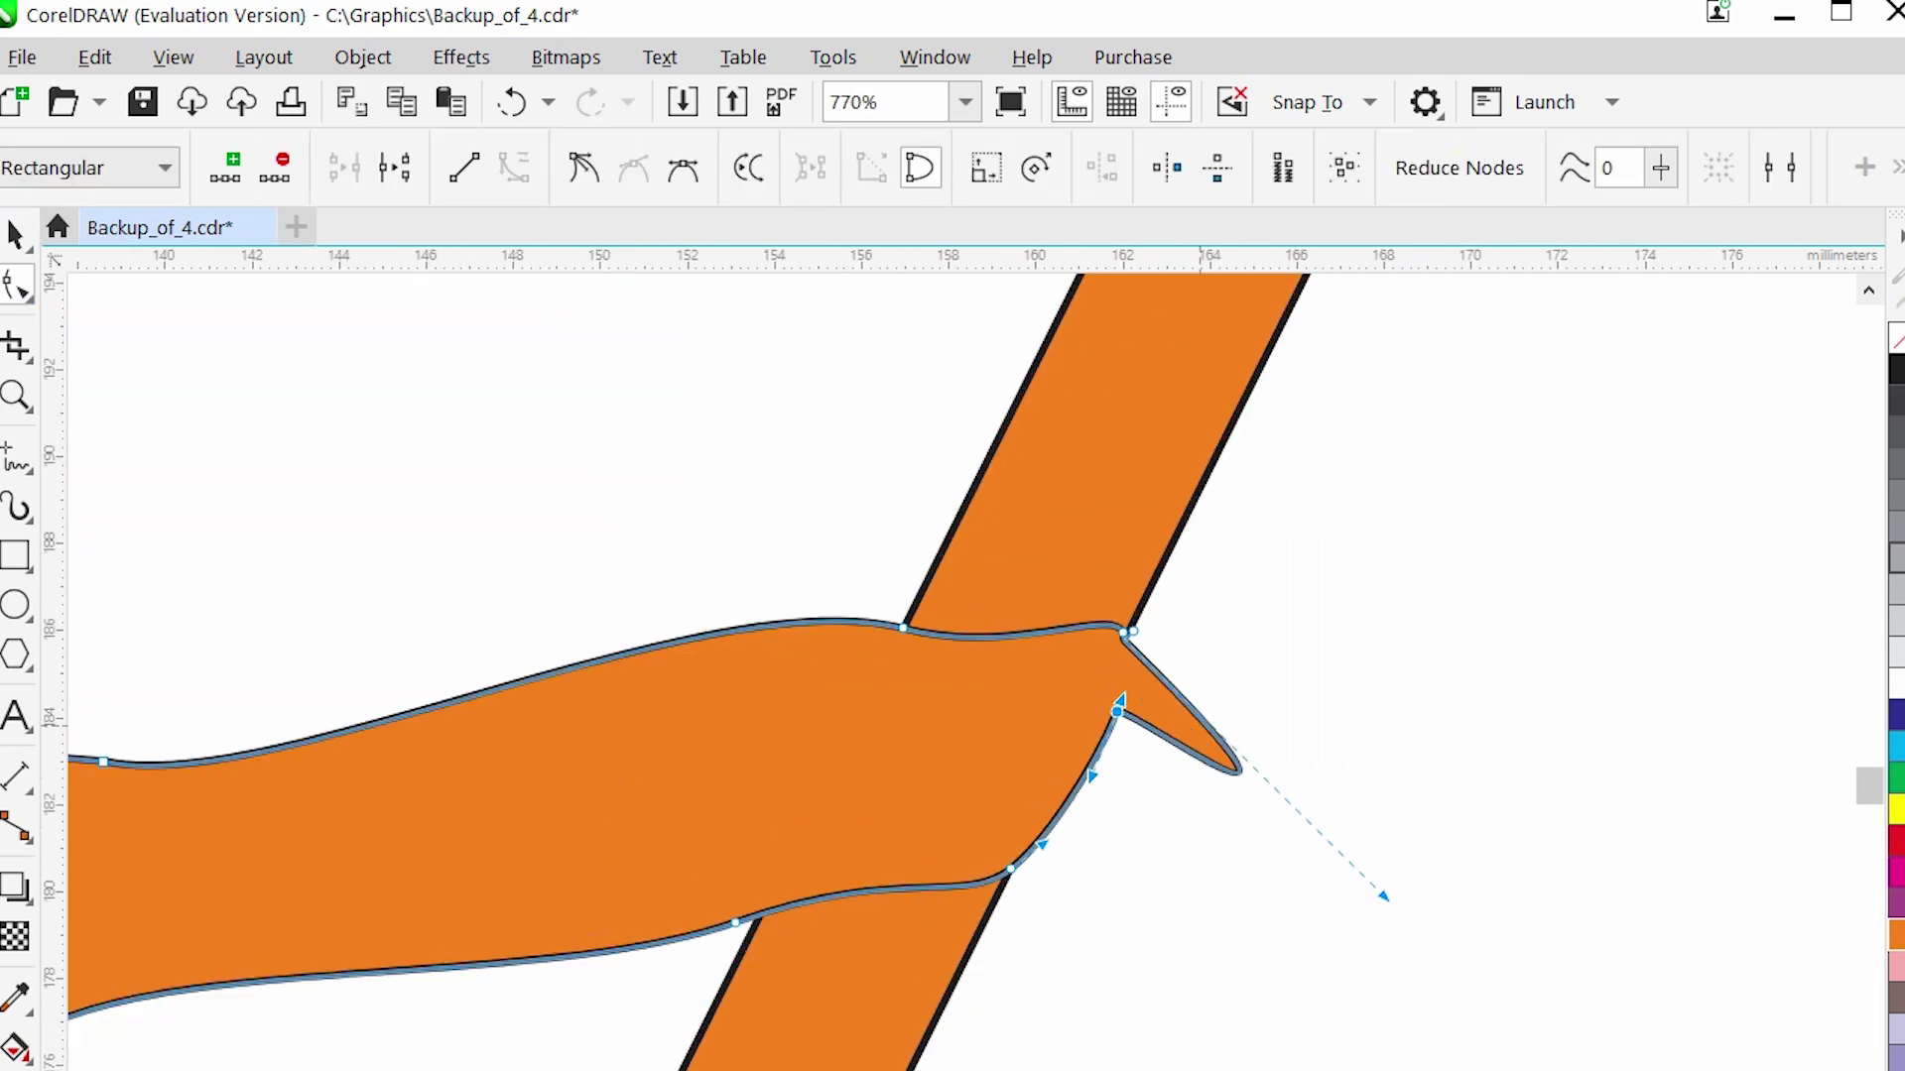
pyautogui.scroll(-7, 1119, 738)
pyautogui.scroll(4, 1119, 738)
# Draw a narrow black upright rectangle on the hand beside the pointed finger for node editing.
pyautogui.press('space')
pyautogui.scroll(-4, 1119, 738)
pyautogui.scroll(7, 1119, 738)
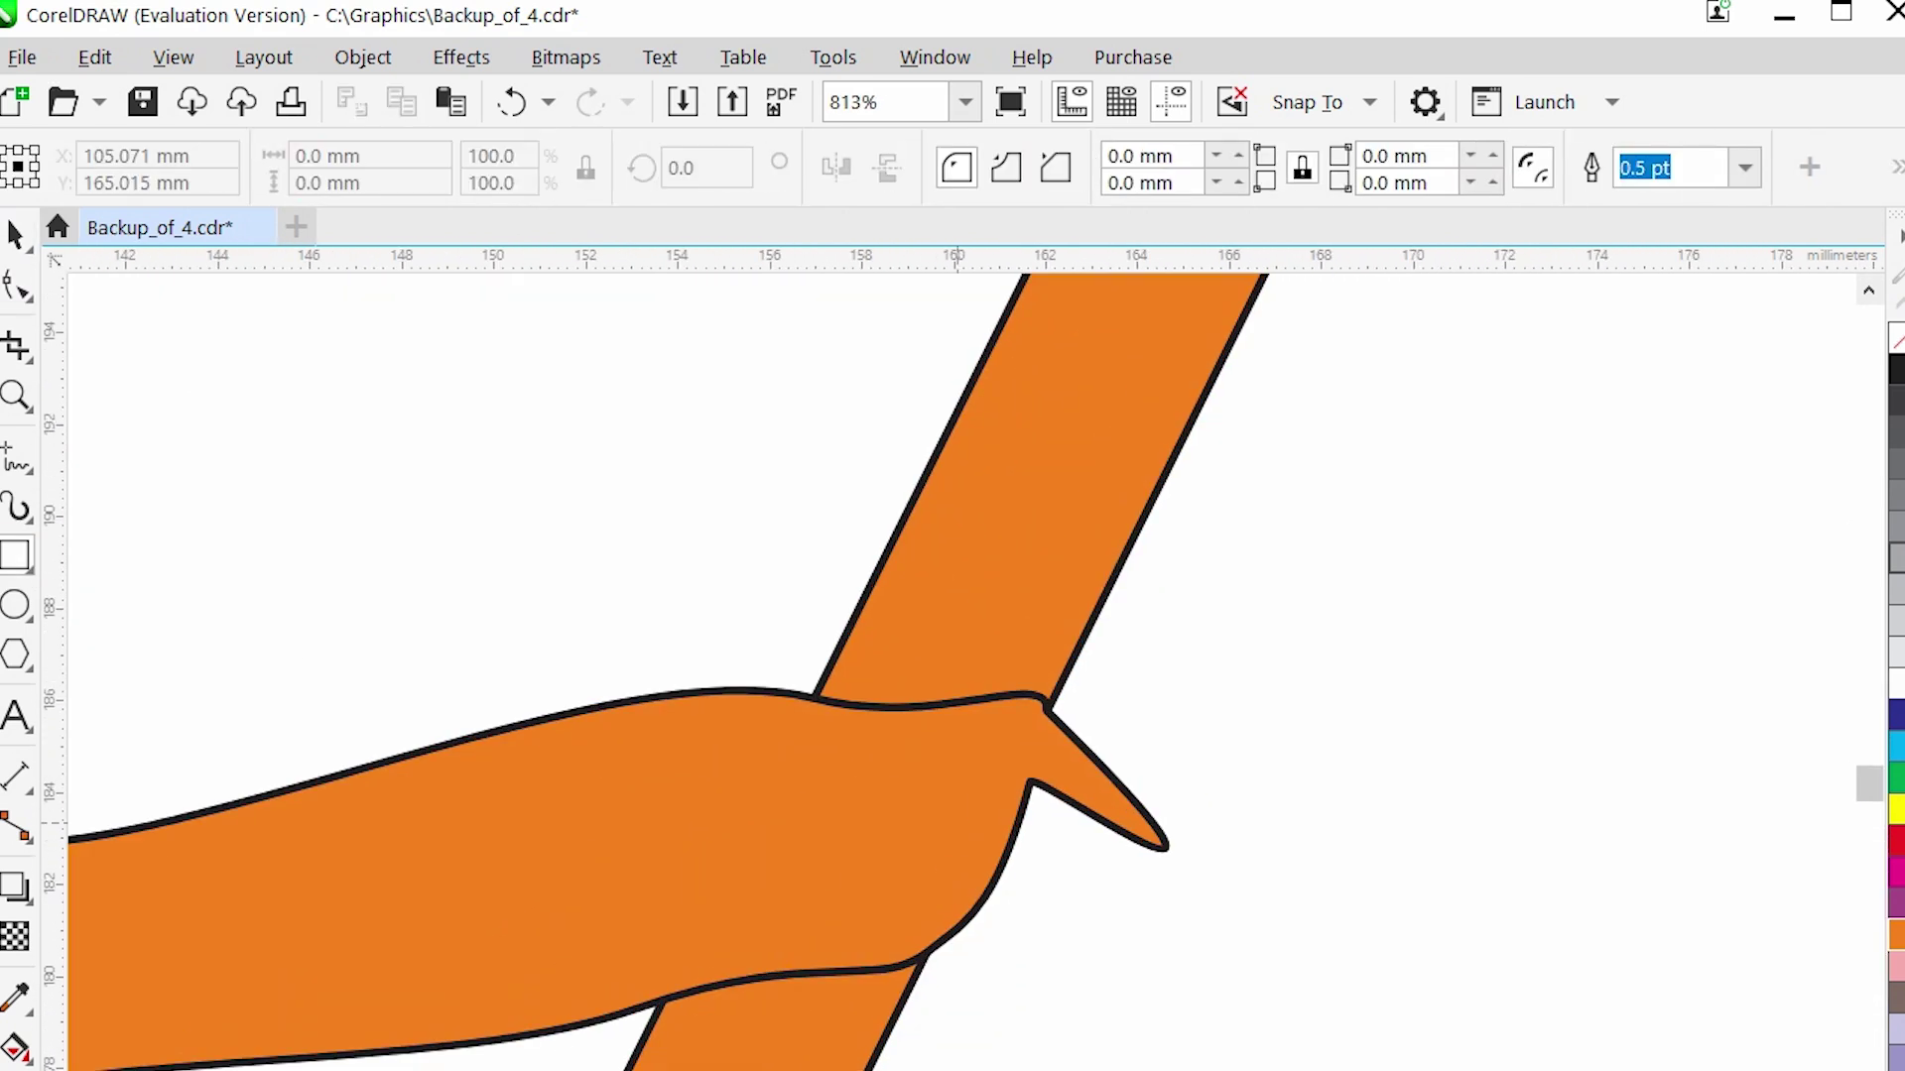
pyautogui.click(977, 826)
pyautogui.click(30, 296)
pyautogui.click(109, 285)
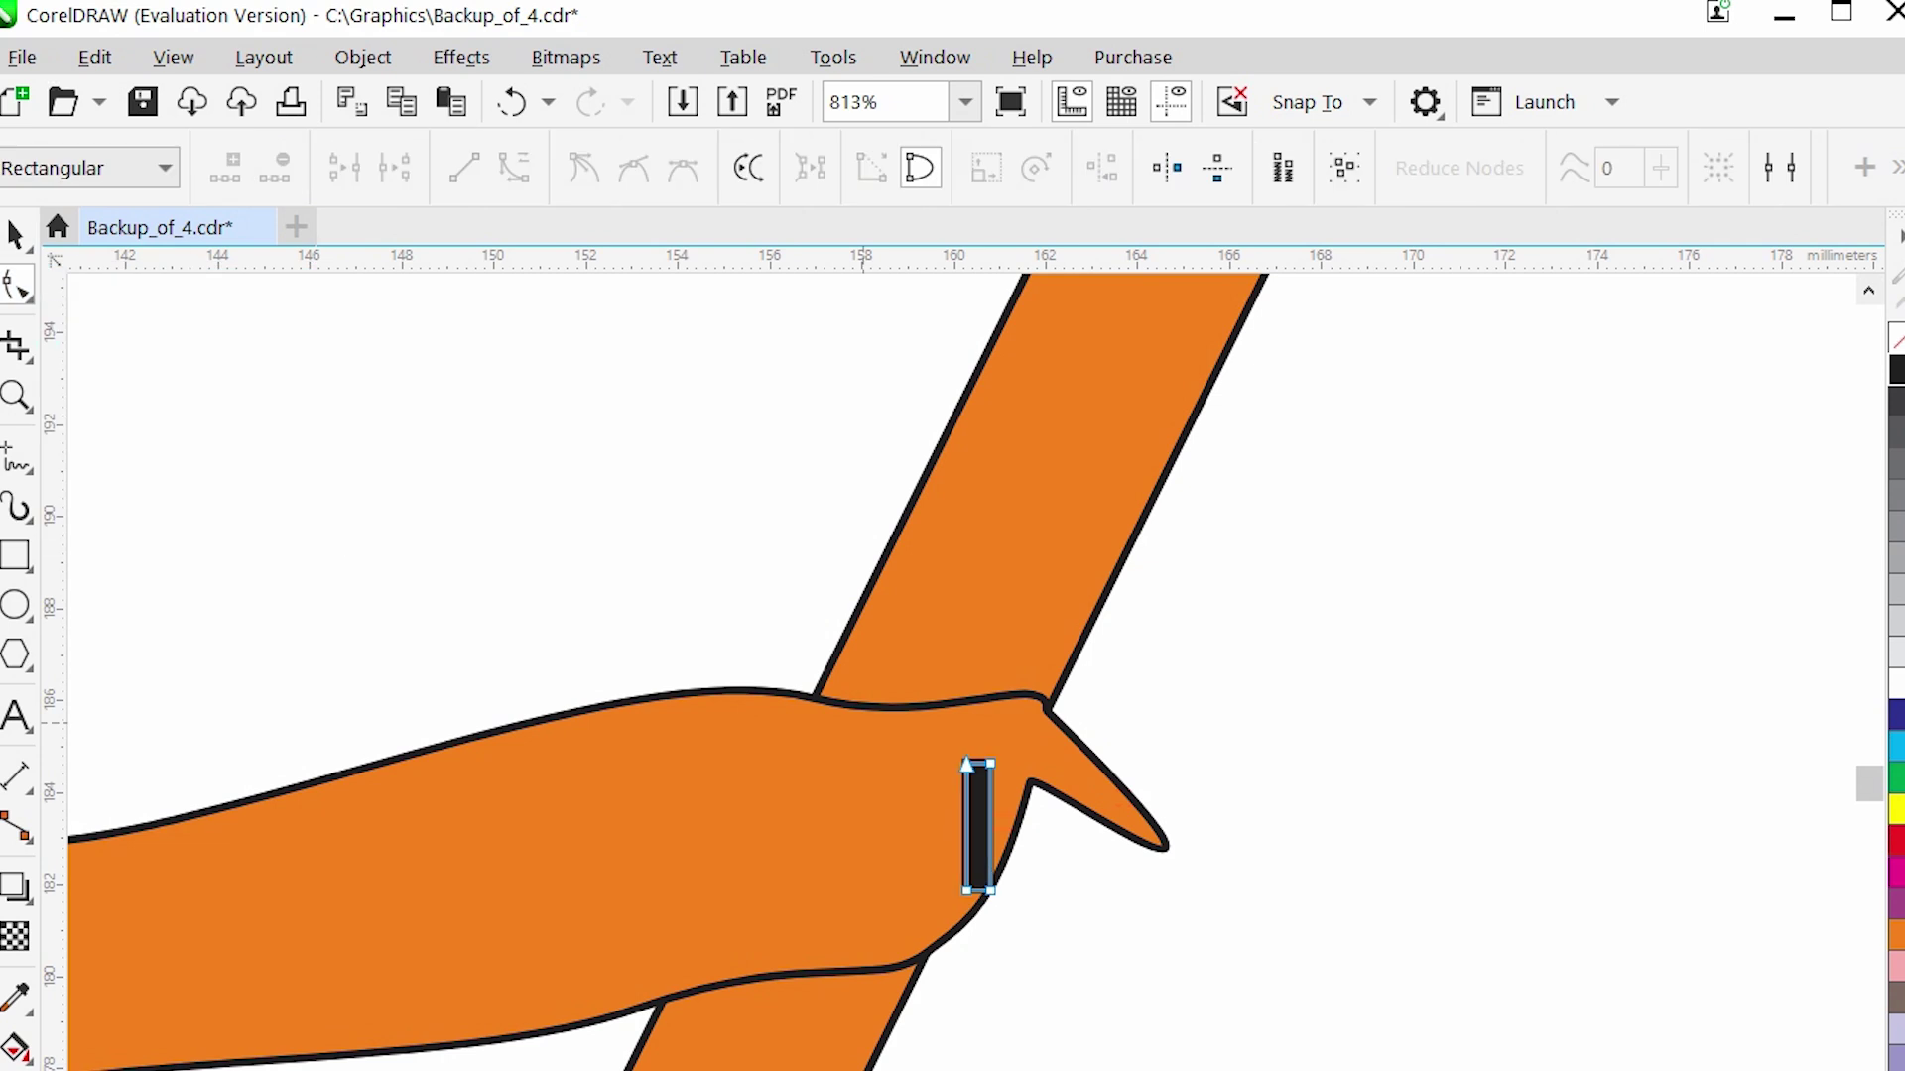
# Fit the black rectangle's corners to the hand's front edge below the finger and curve its outer side.
pyautogui.scroll(1, 857, 681)
pyautogui.moveTo(1060, 801); pyautogui.dragTo(1118, 836)
pyautogui.rightClick(960, 1064)
pyautogui.click(1051, 593)
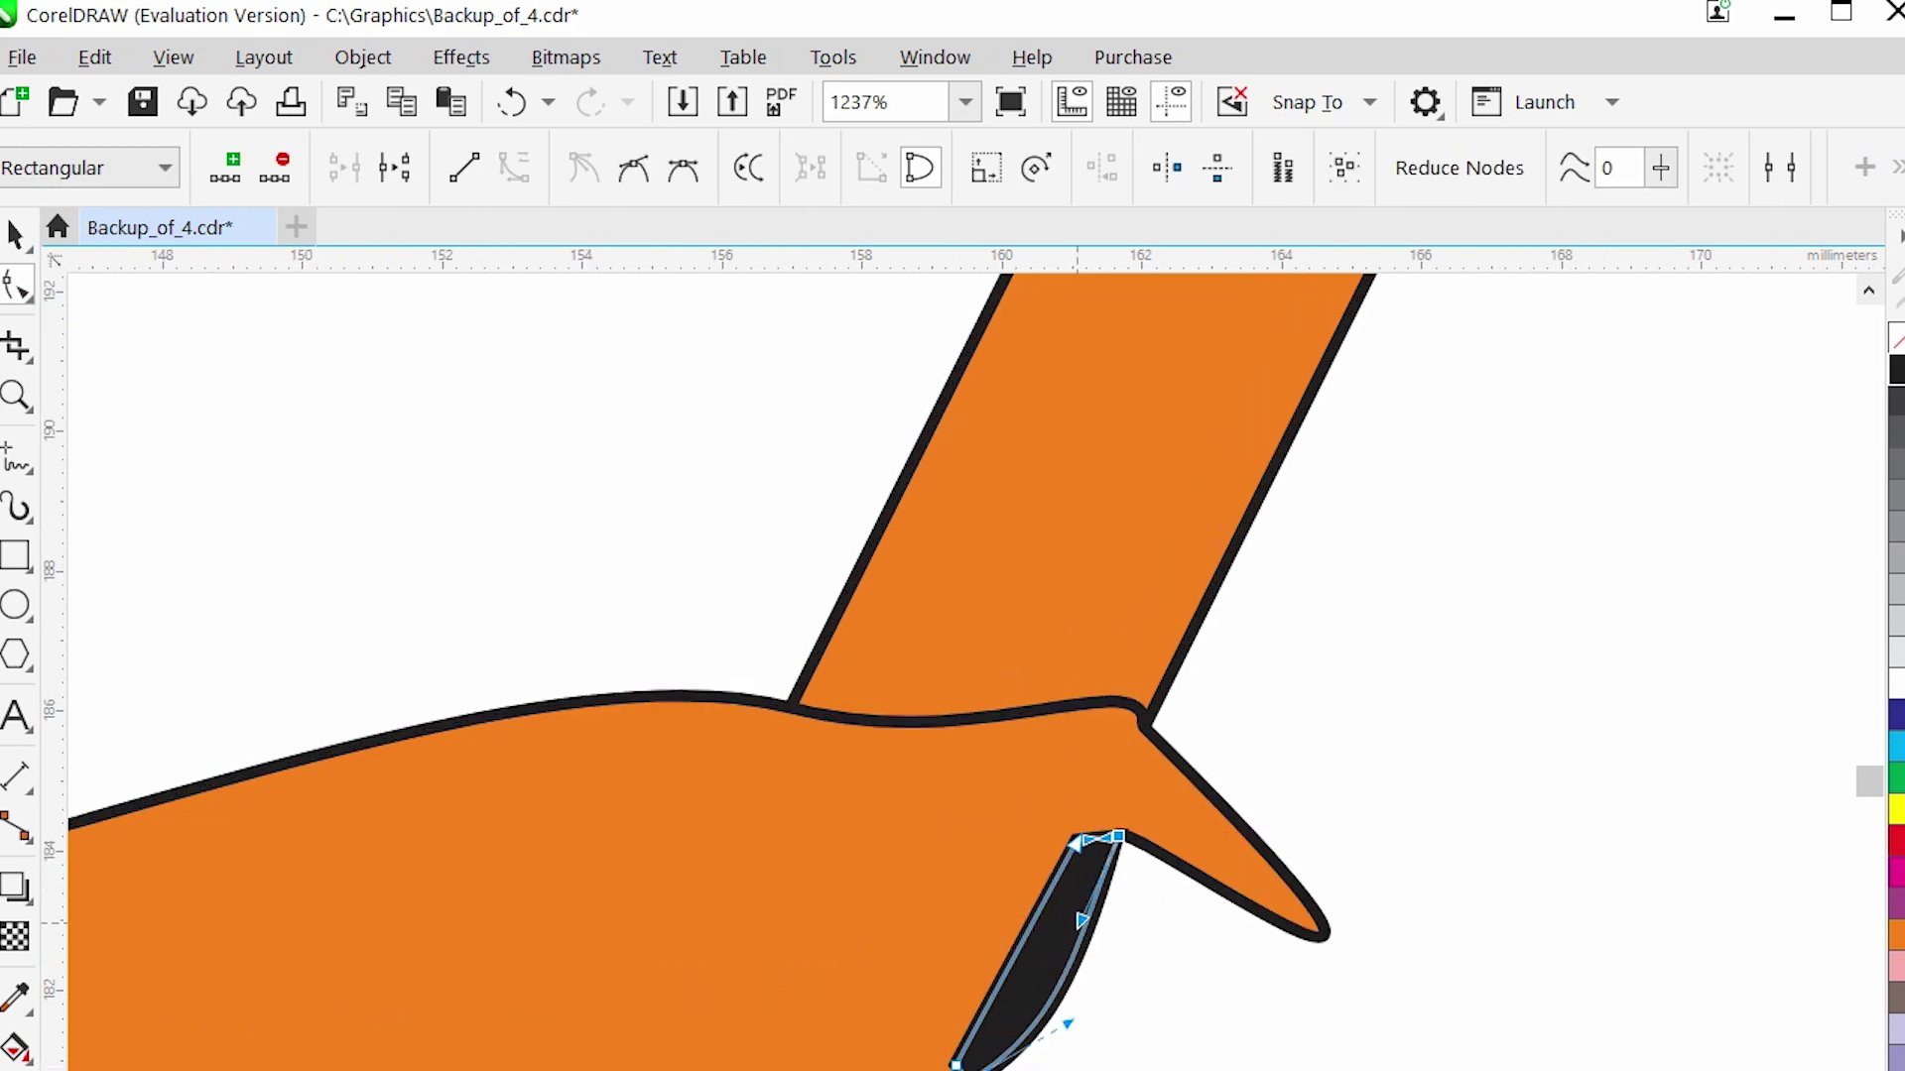
pyautogui.scroll(-7, 1401, 672)
pyautogui.scroll(3, 1402, 673)
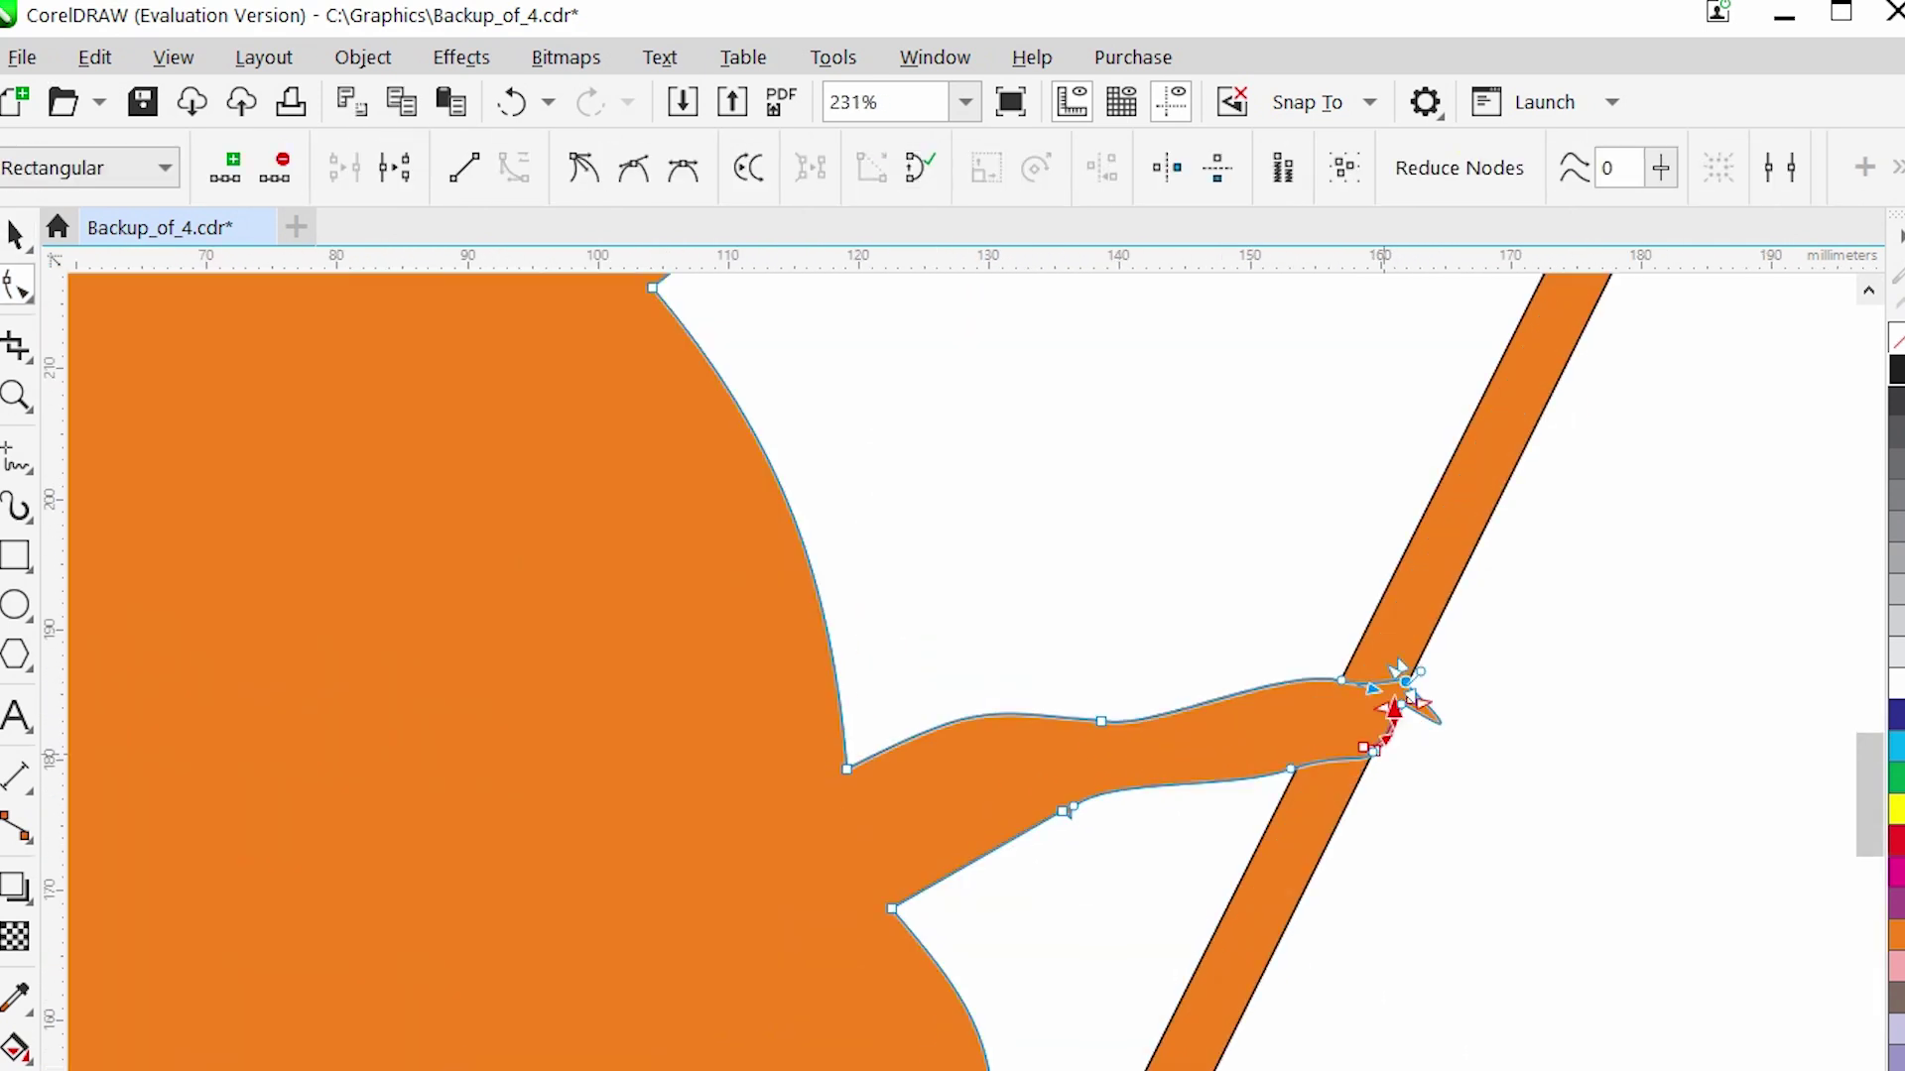
pyautogui.scroll(-3, 1319, 724)
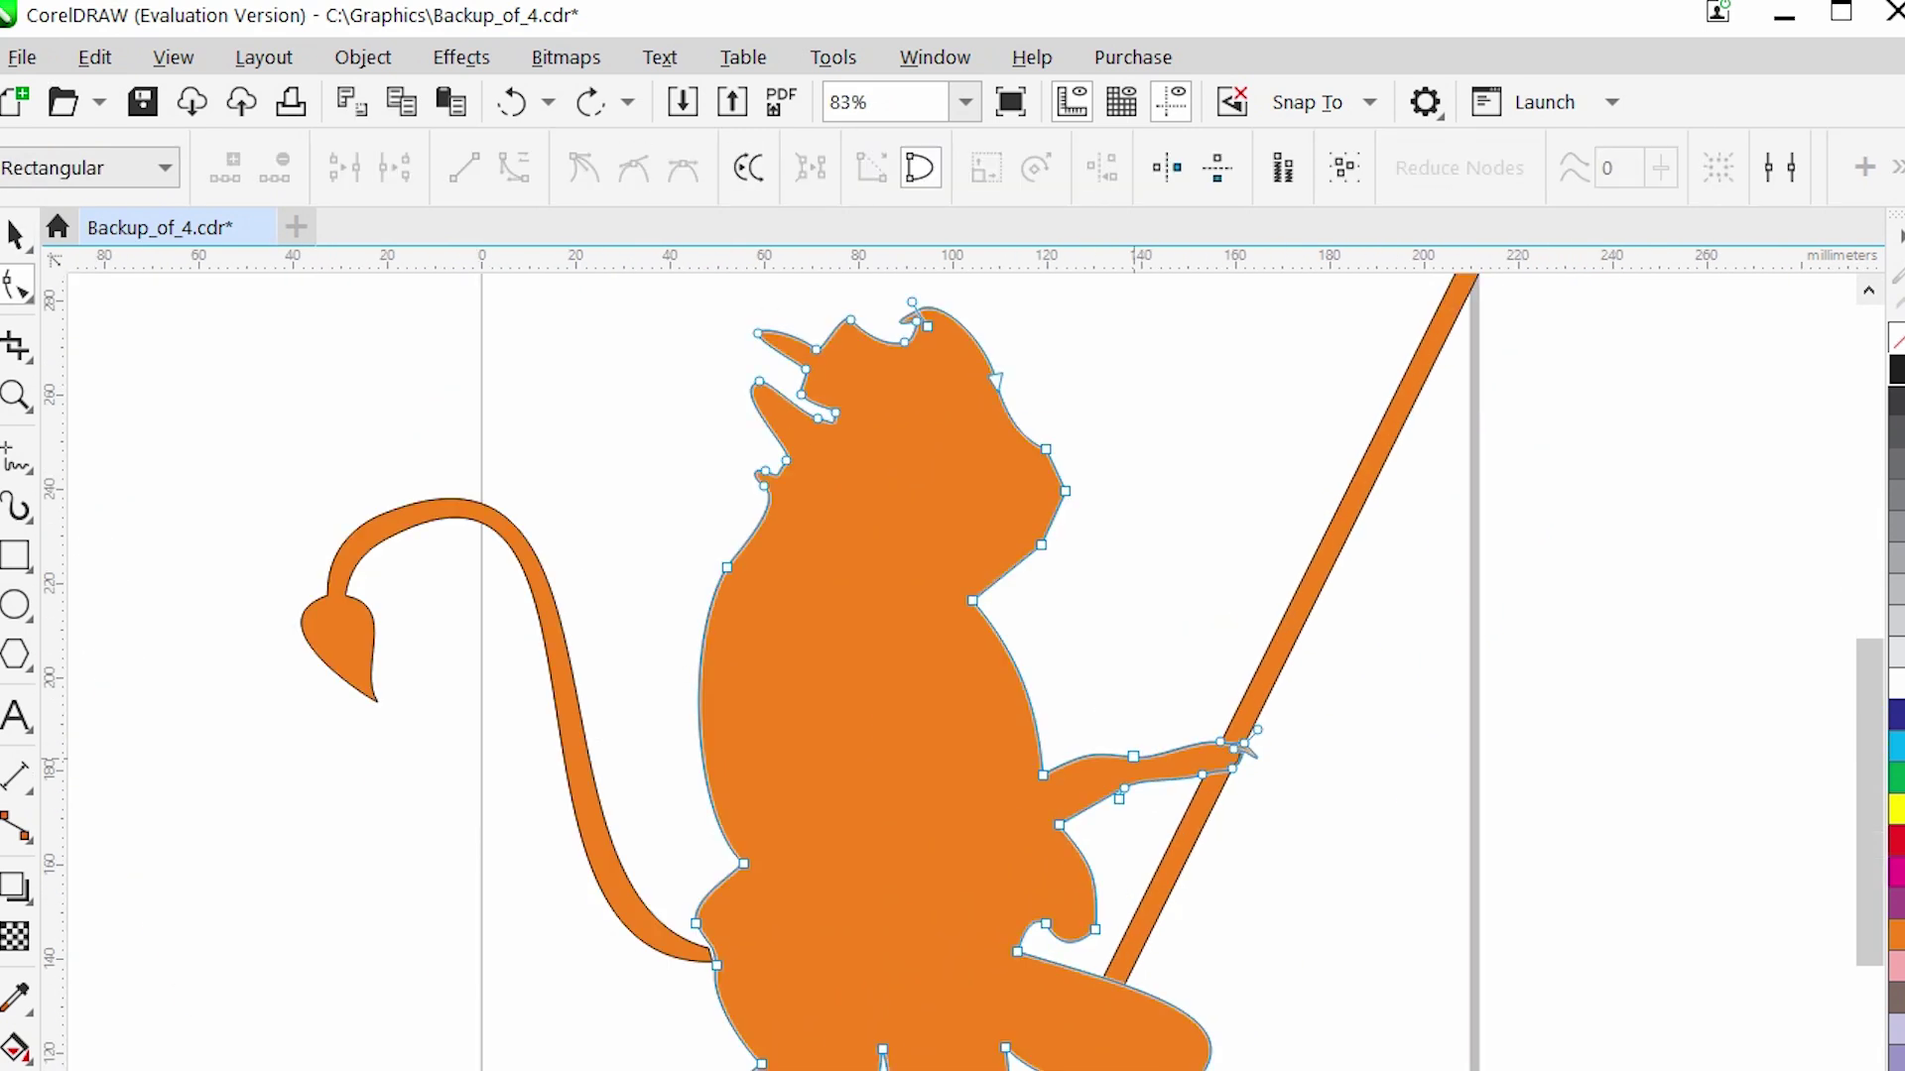
# Reshape the hand's upper knuckle against the staff's front edge and curve the underside of the forearm and wrist.
pyautogui.moveTo(1248, 751); pyautogui.dragTo(1415, 744)
pyautogui.scroll(4, 1276, 695)
pyautogui.hotkey('ctrl', 'z')
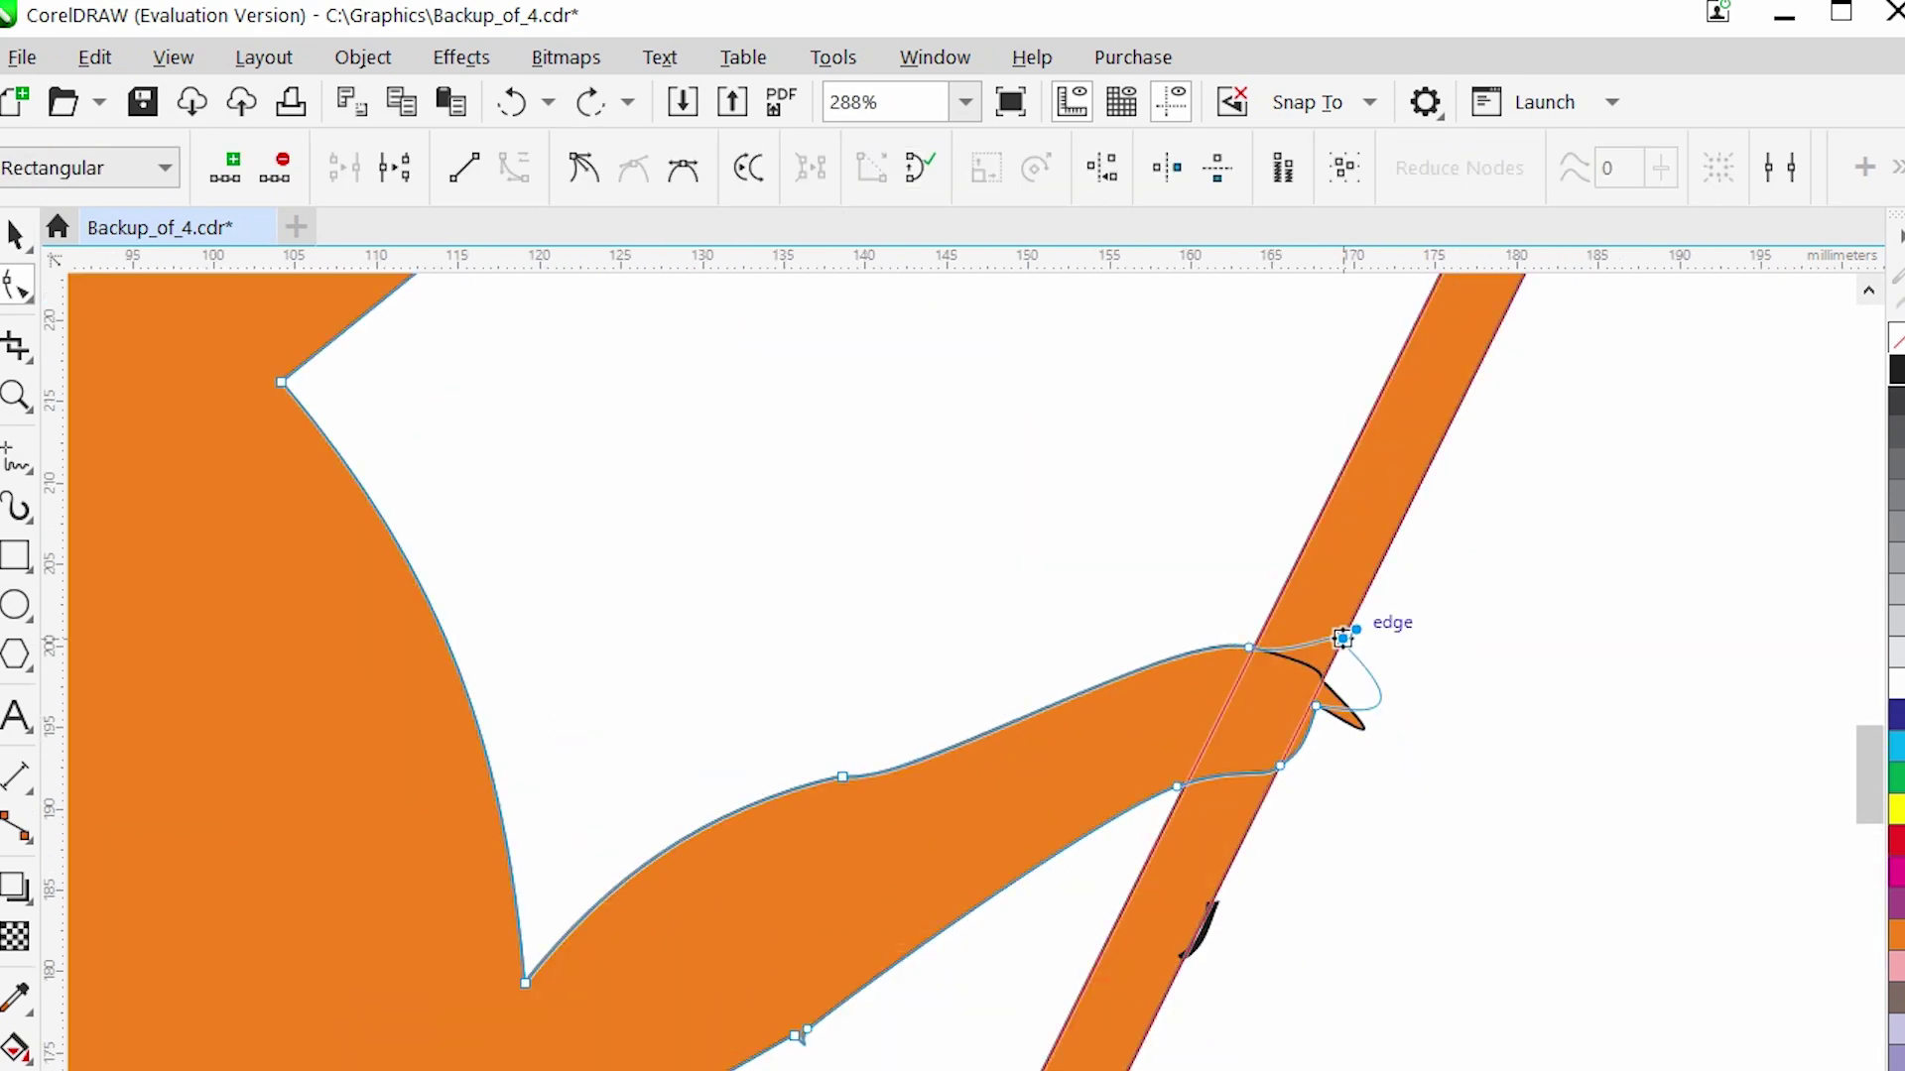
pyautogui.scroll(-5, 1138, 704)
pyautogui.scroll(3, 1178, 700)
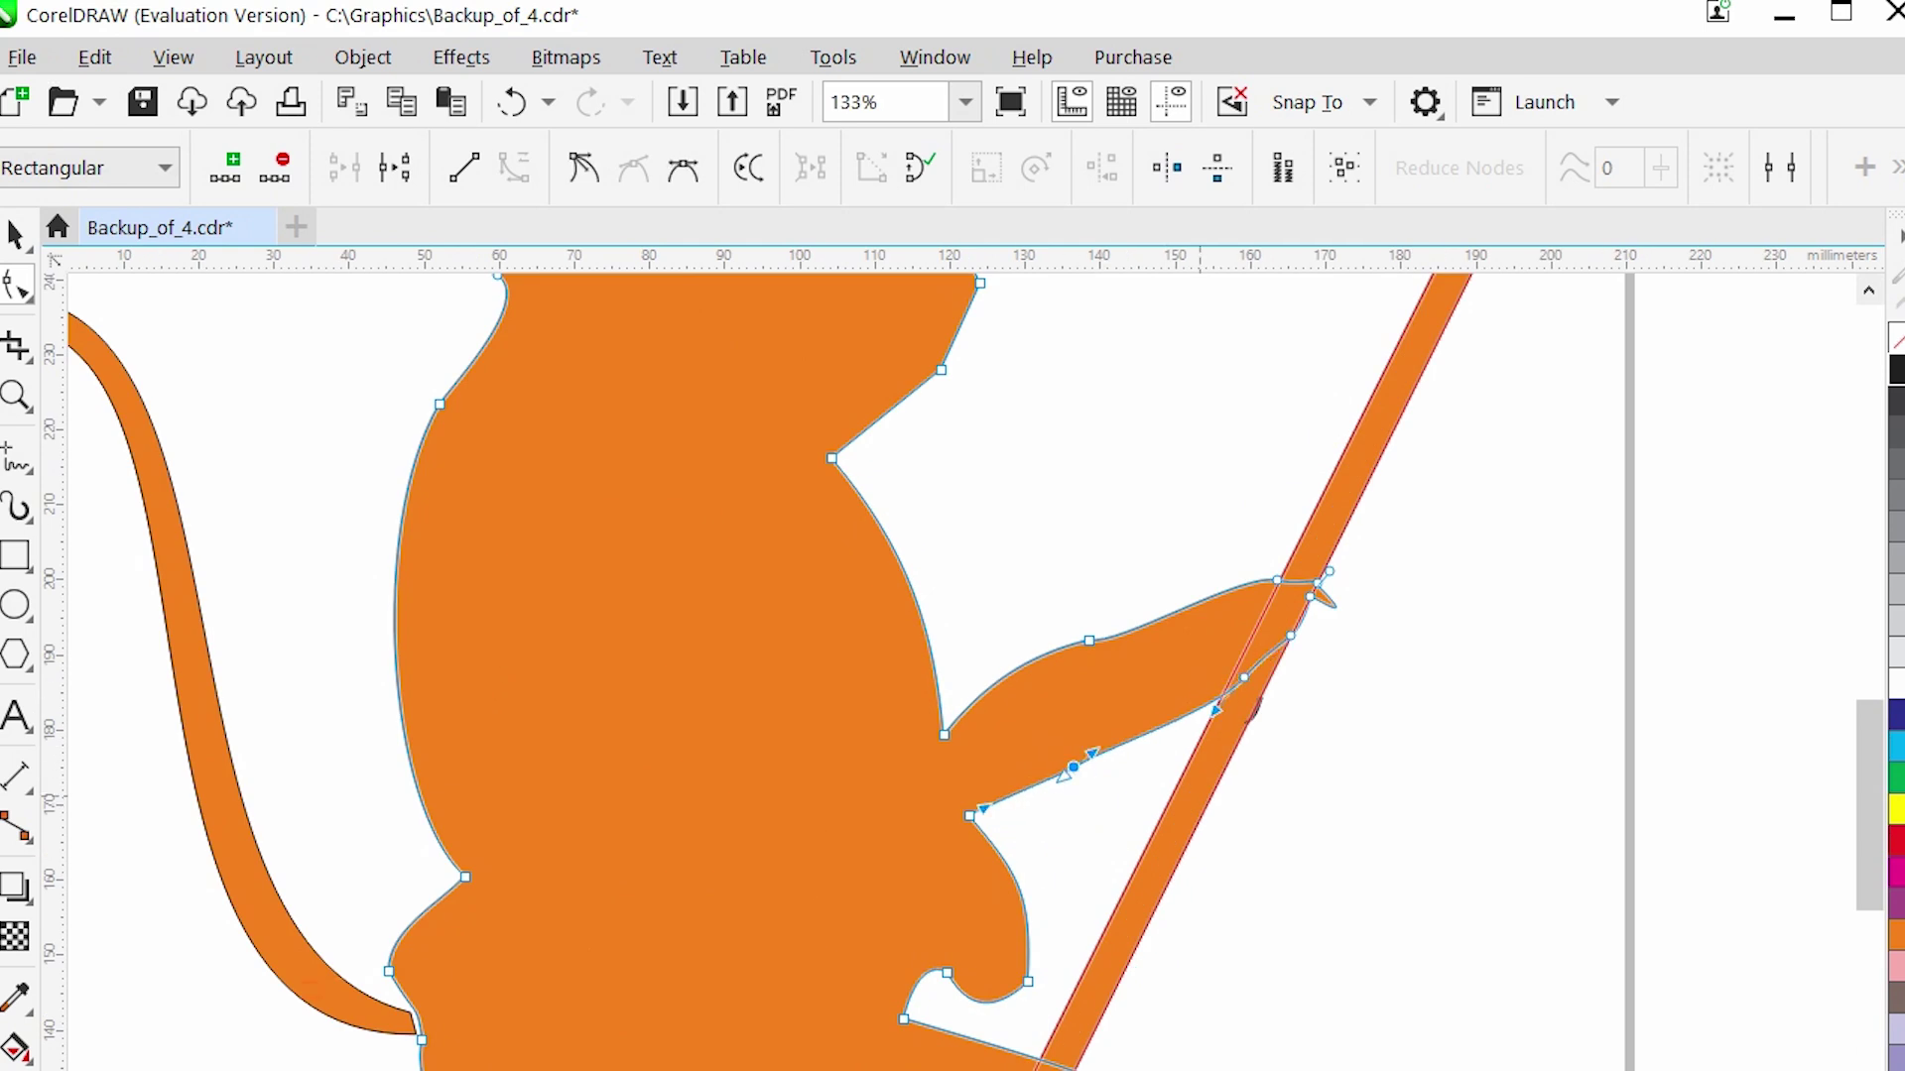
pyautogui.scroll(1, 1179, 701)
pyautogui.scroll(-2, 1178, 700)
pyautogui.scroll(-3, 1071, 734)
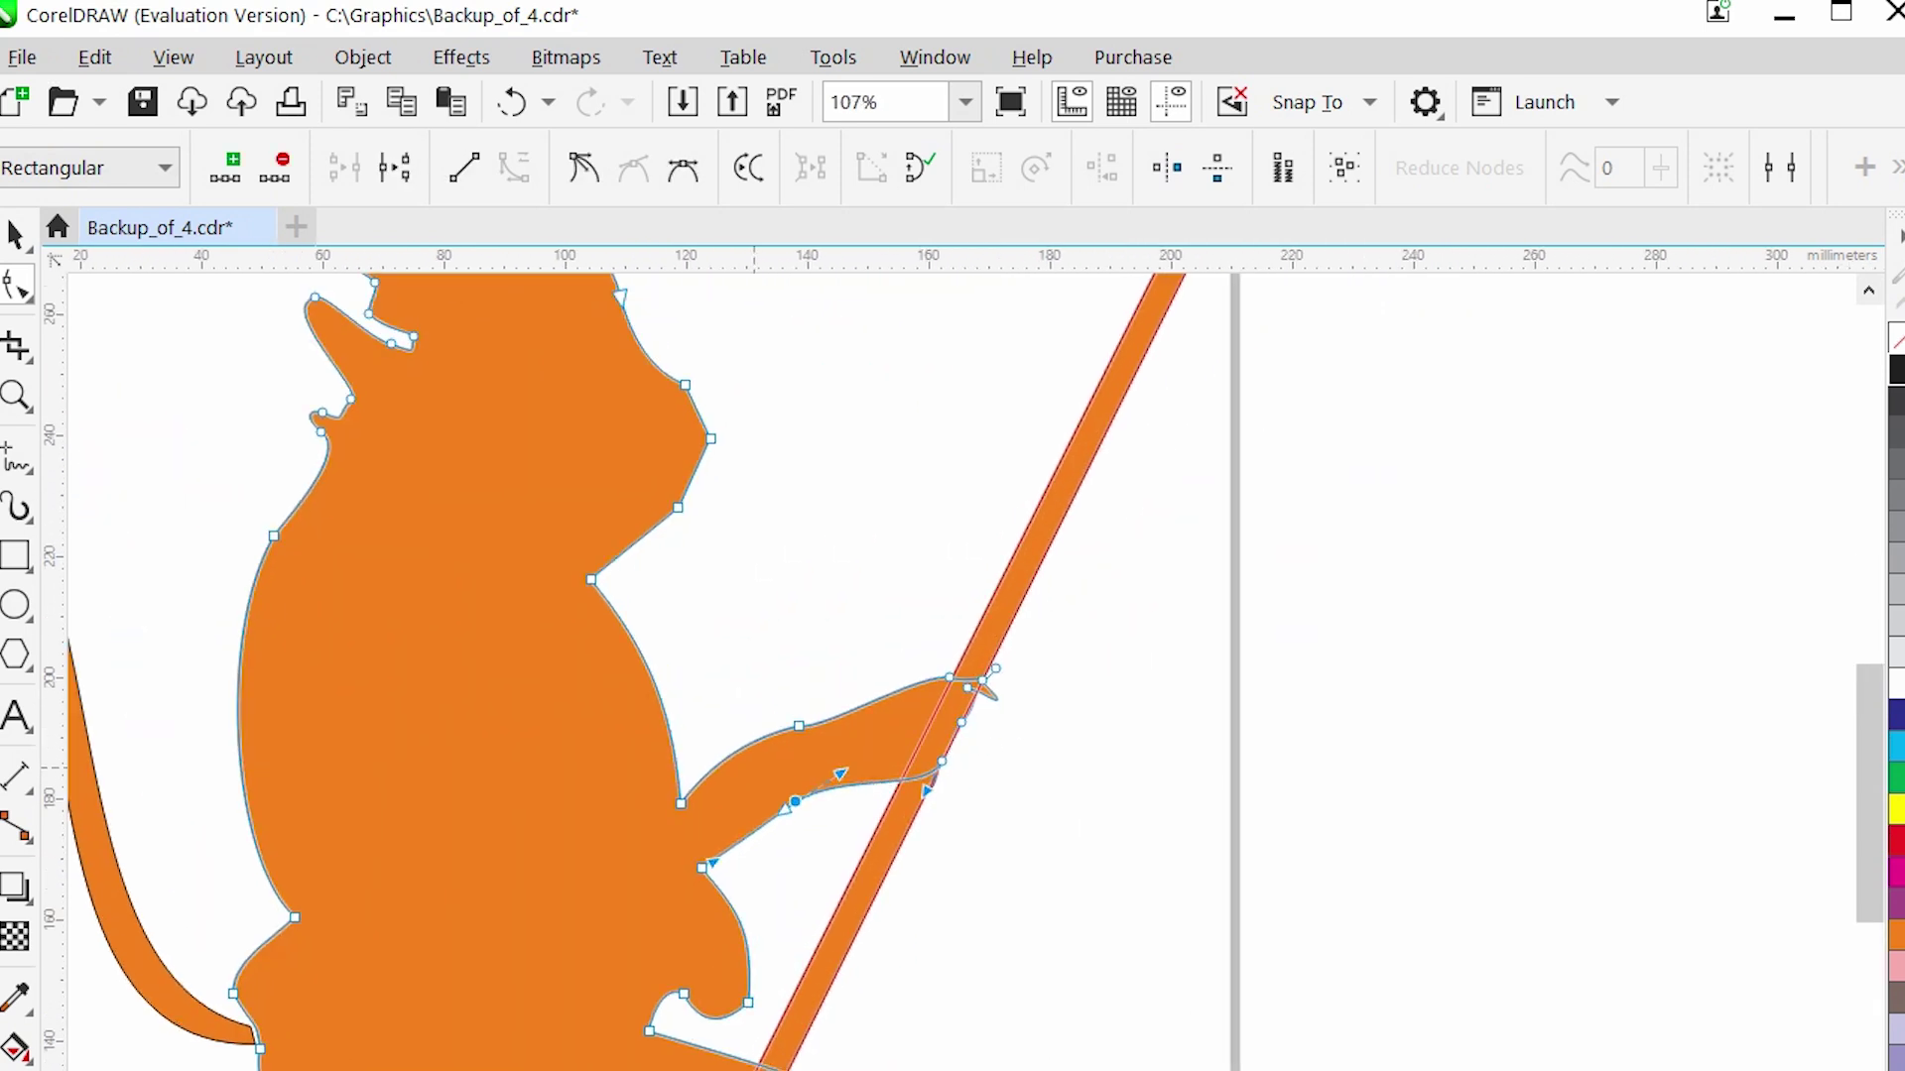
# Move the small black sliver off the hand to the empty area beyond the staff and reopen the body outline for node editing.
pyautogui.press('space')
pyautogui.scroll(4, 943, 859)
pyautogui.click(943, 859)
pyautogui.press('space')
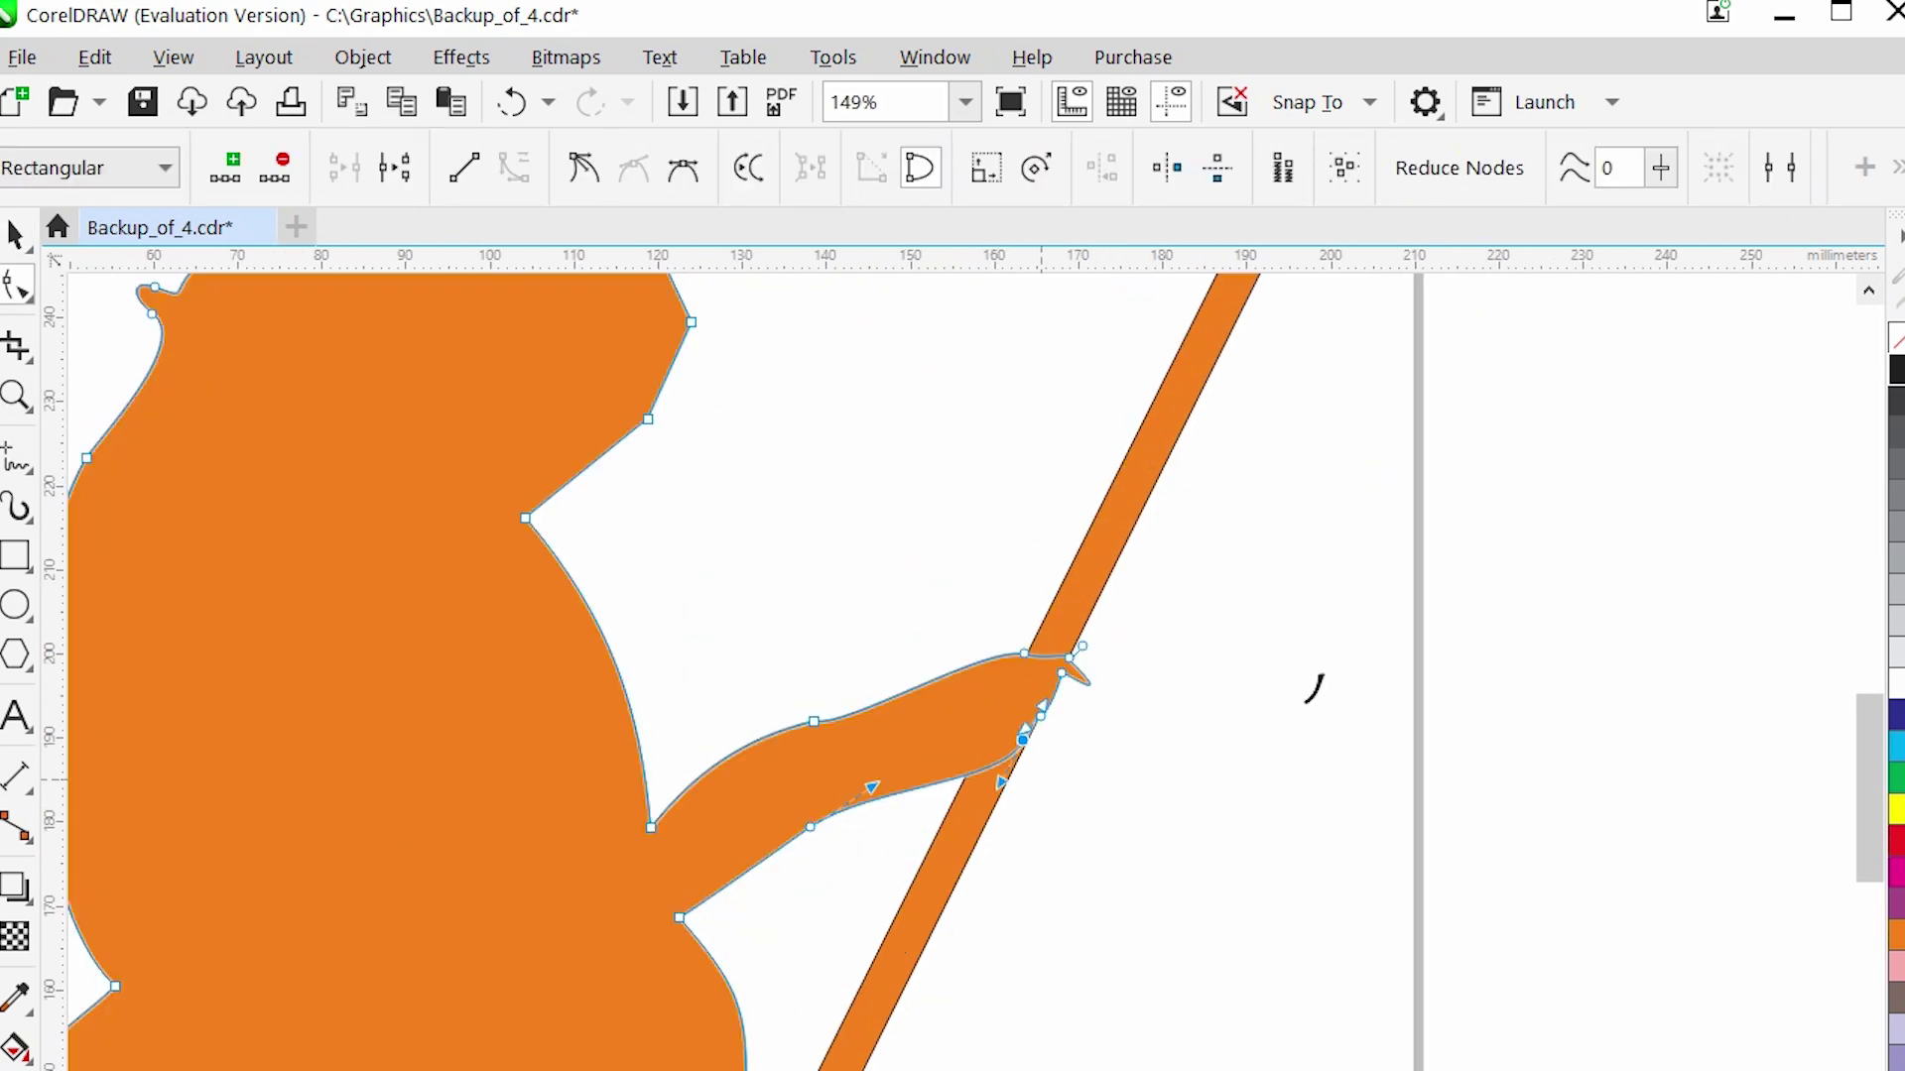
# Slim the forearm by adjusting the nodes along its underside and at the wrist beside the staff.
pyautogui.scroll(-3, 1066, 734)
pyautogui.press('Escape')
pyautogui.click(1051, 710)
pyautogui.press('space')
pyautogui.press('space')
pyautogui.click(1052, 710)
pyautogui.press('Escape')
pyautogui.moveTo(1051, 710); pyautogui.dragTo(1114, 668)
# Reshape the face profile with an inward-curving brow, a pointed snout with a mouth notch and a curved throat.
pyautogui.press('space')
pyautogui.click(990, 752)
pyautogui.scroll(2, 990, 752)
pyautogui.moveTo(923, 595); pyautogui.dragTo(1246, 799)
pyautogui.press('space')
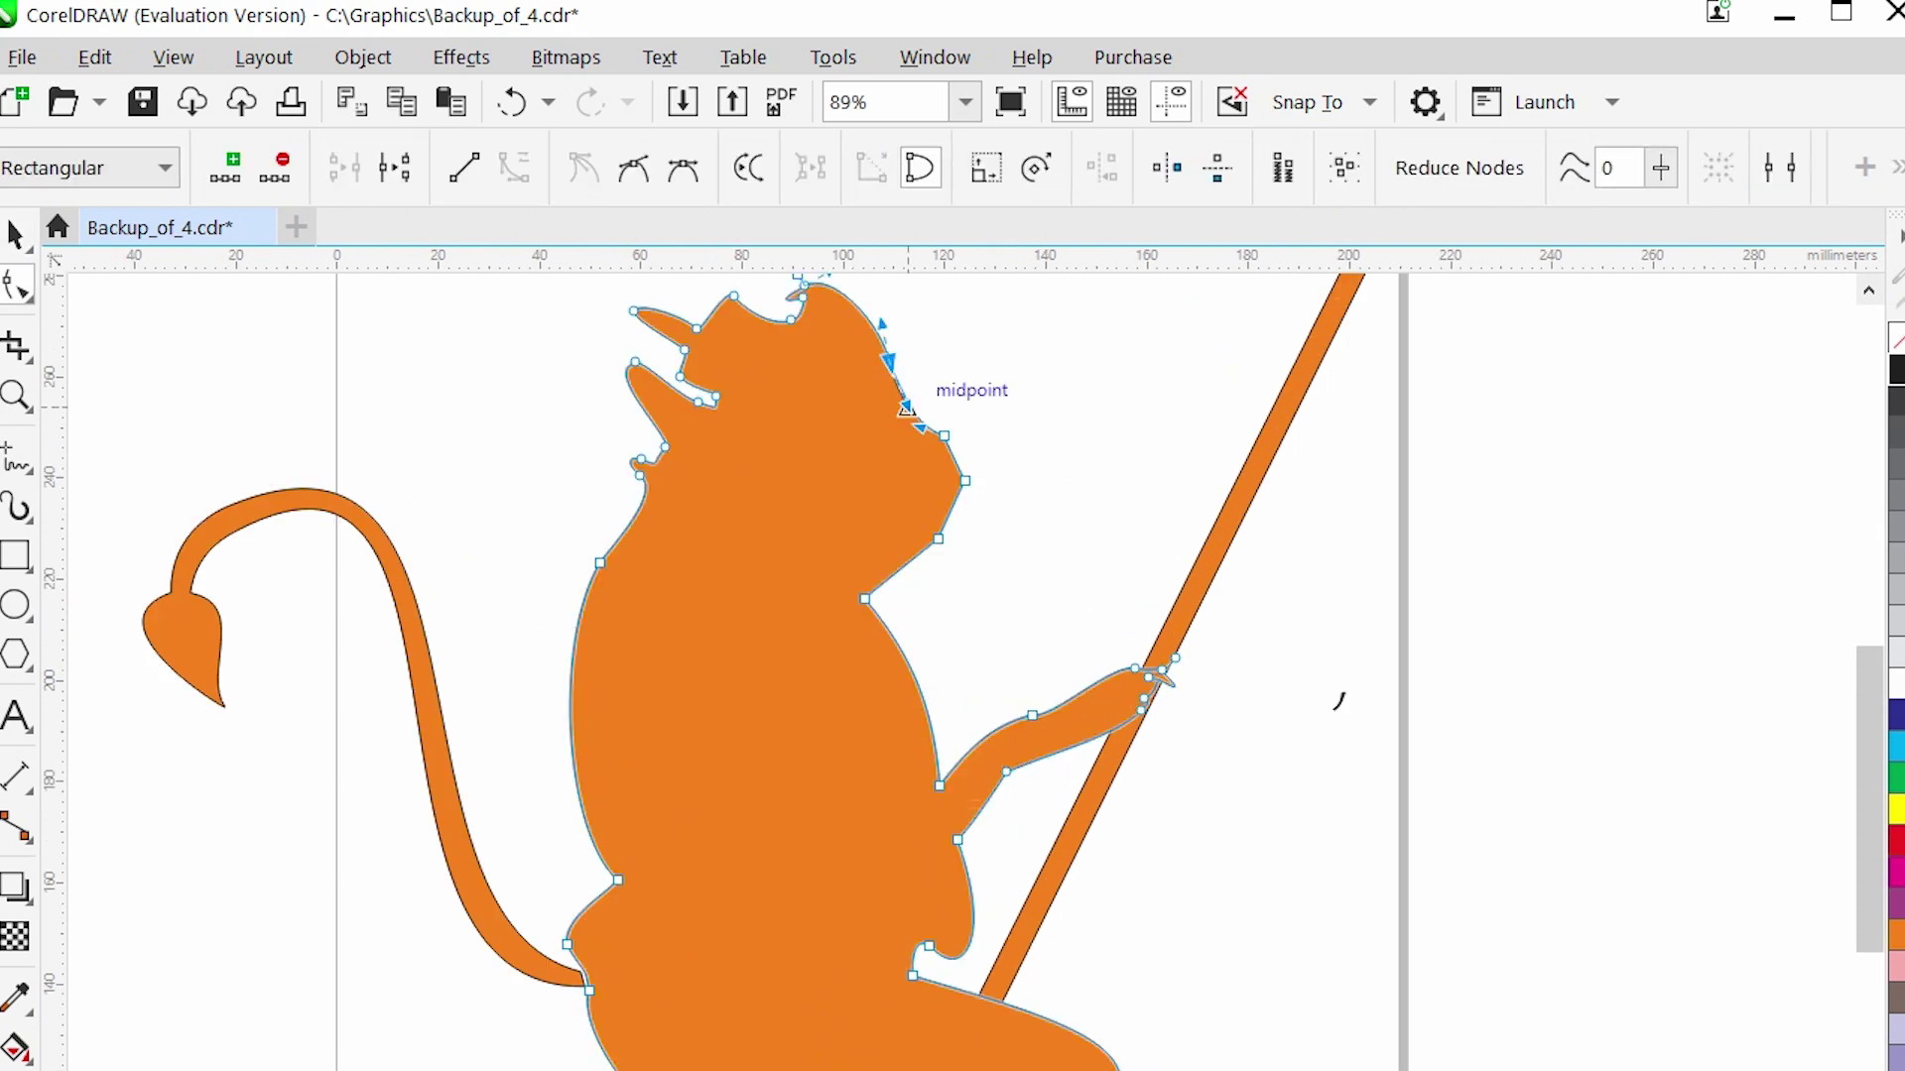
pyautogui.click(864, 598)
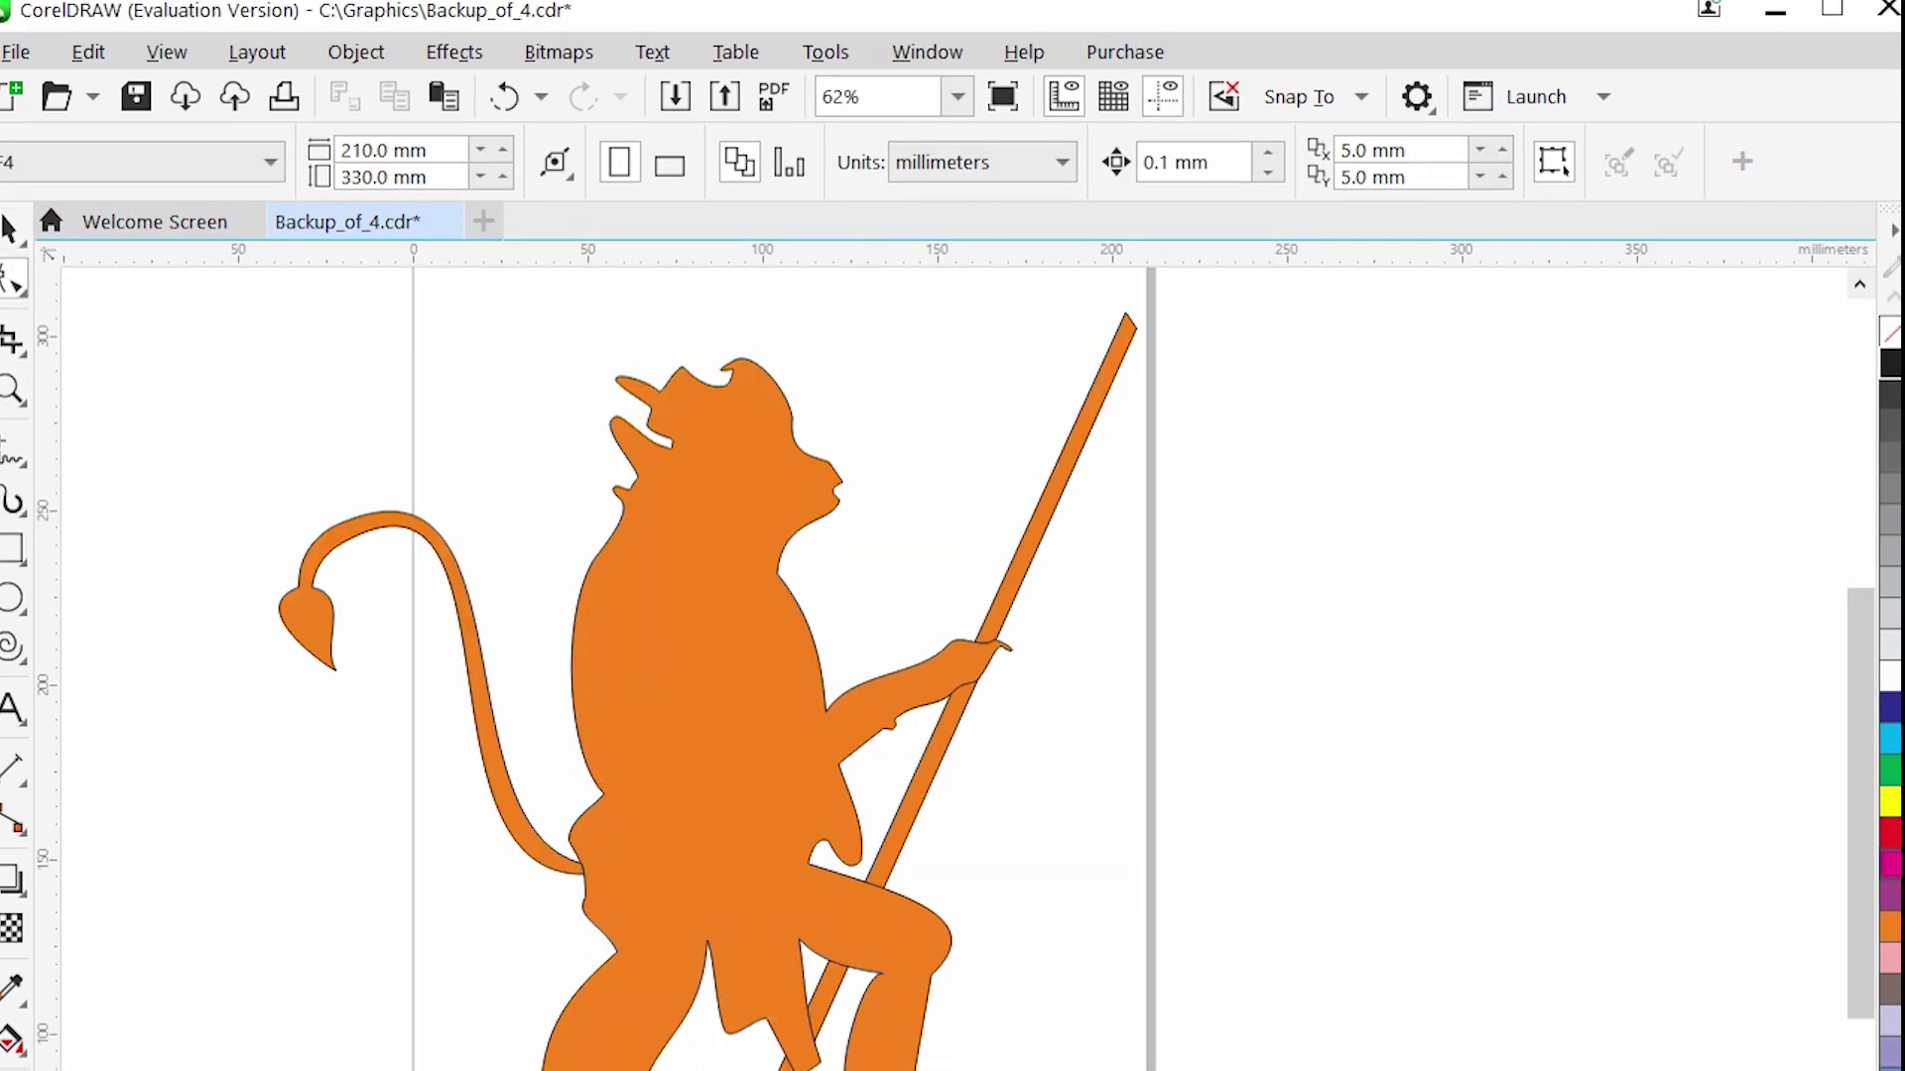
# Draw a narrow black upright rectangle on the hand and fit its corners to the hand's front edge below the finger.
pyautogui.moveTo(1008, 765); pyautogui.dragTo(1032, 791)
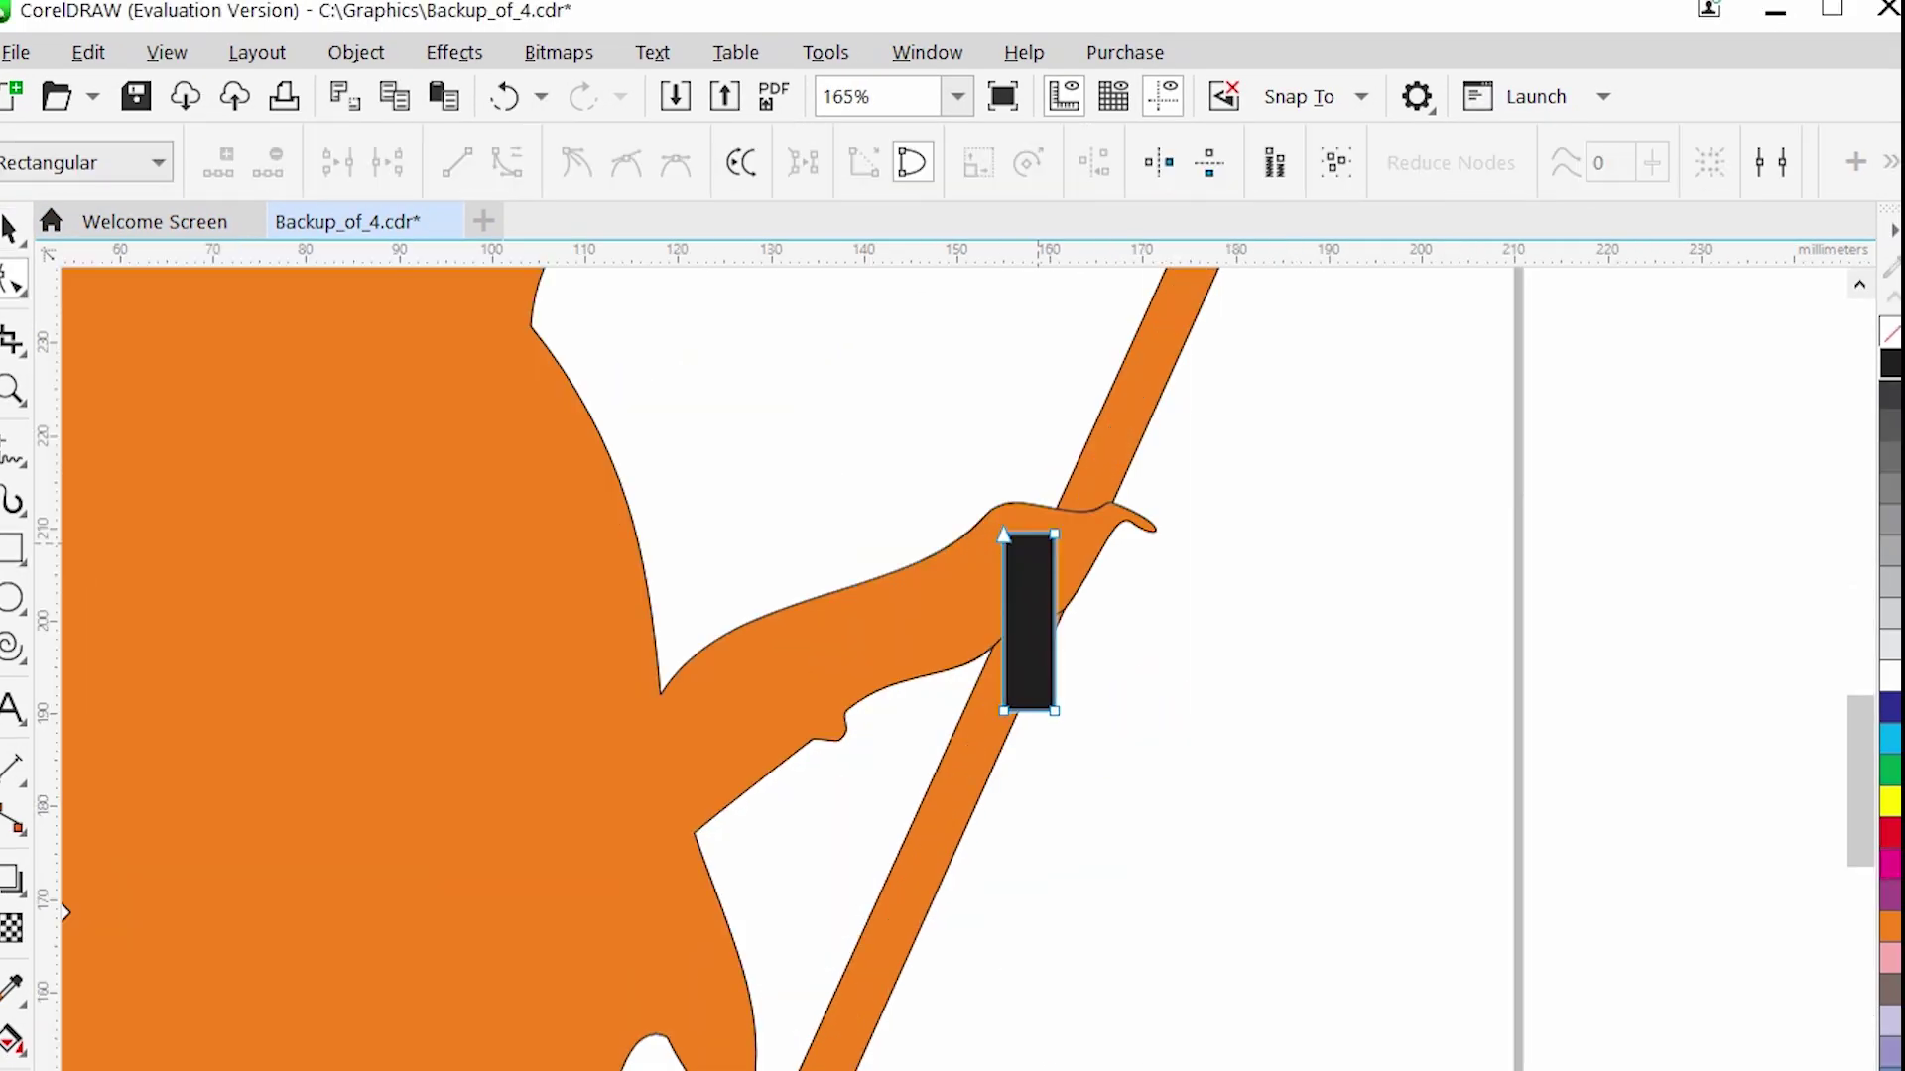
pyautogui.moveTo(1022, 695); pyautogui.dragTo(993, 645)
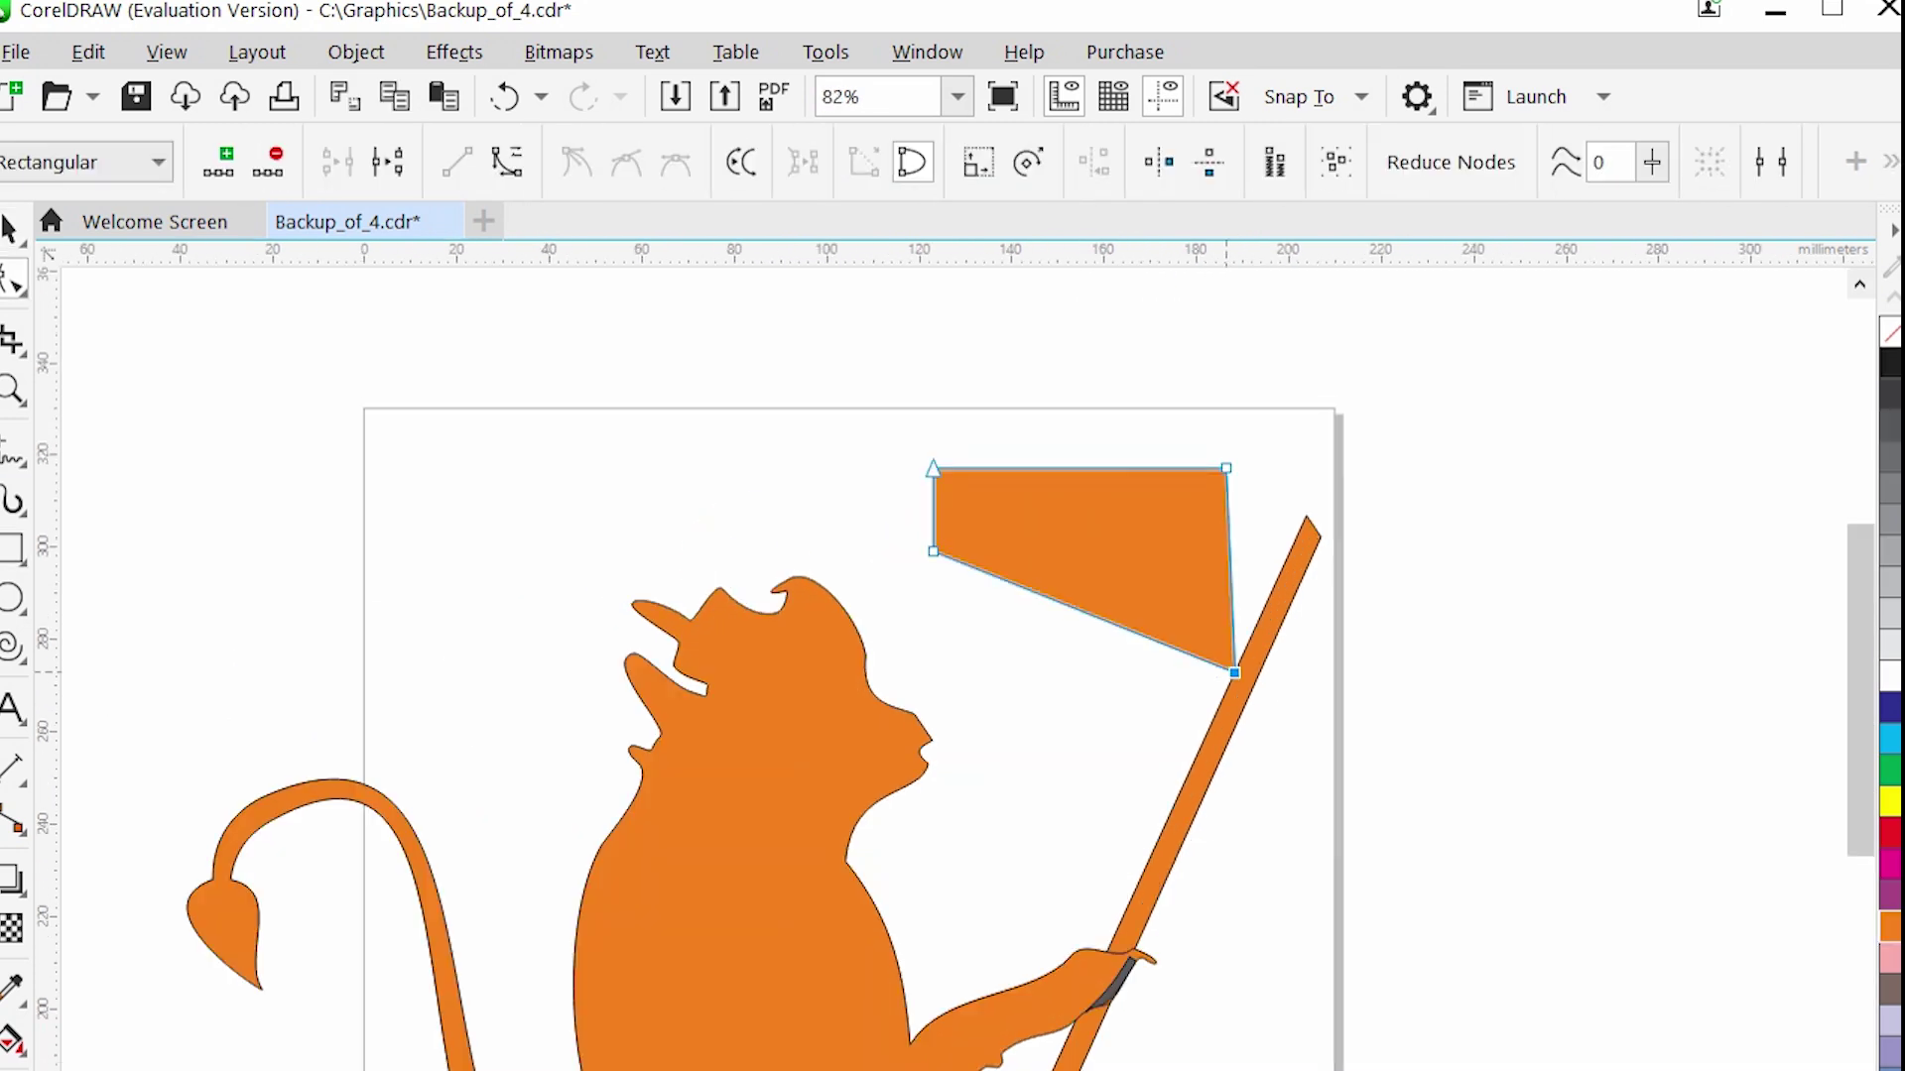
# Shape an orange rectangle attached to the upper end of the staff into a flag with wavy edges and two pointed tails.
pyautogui.press('c')
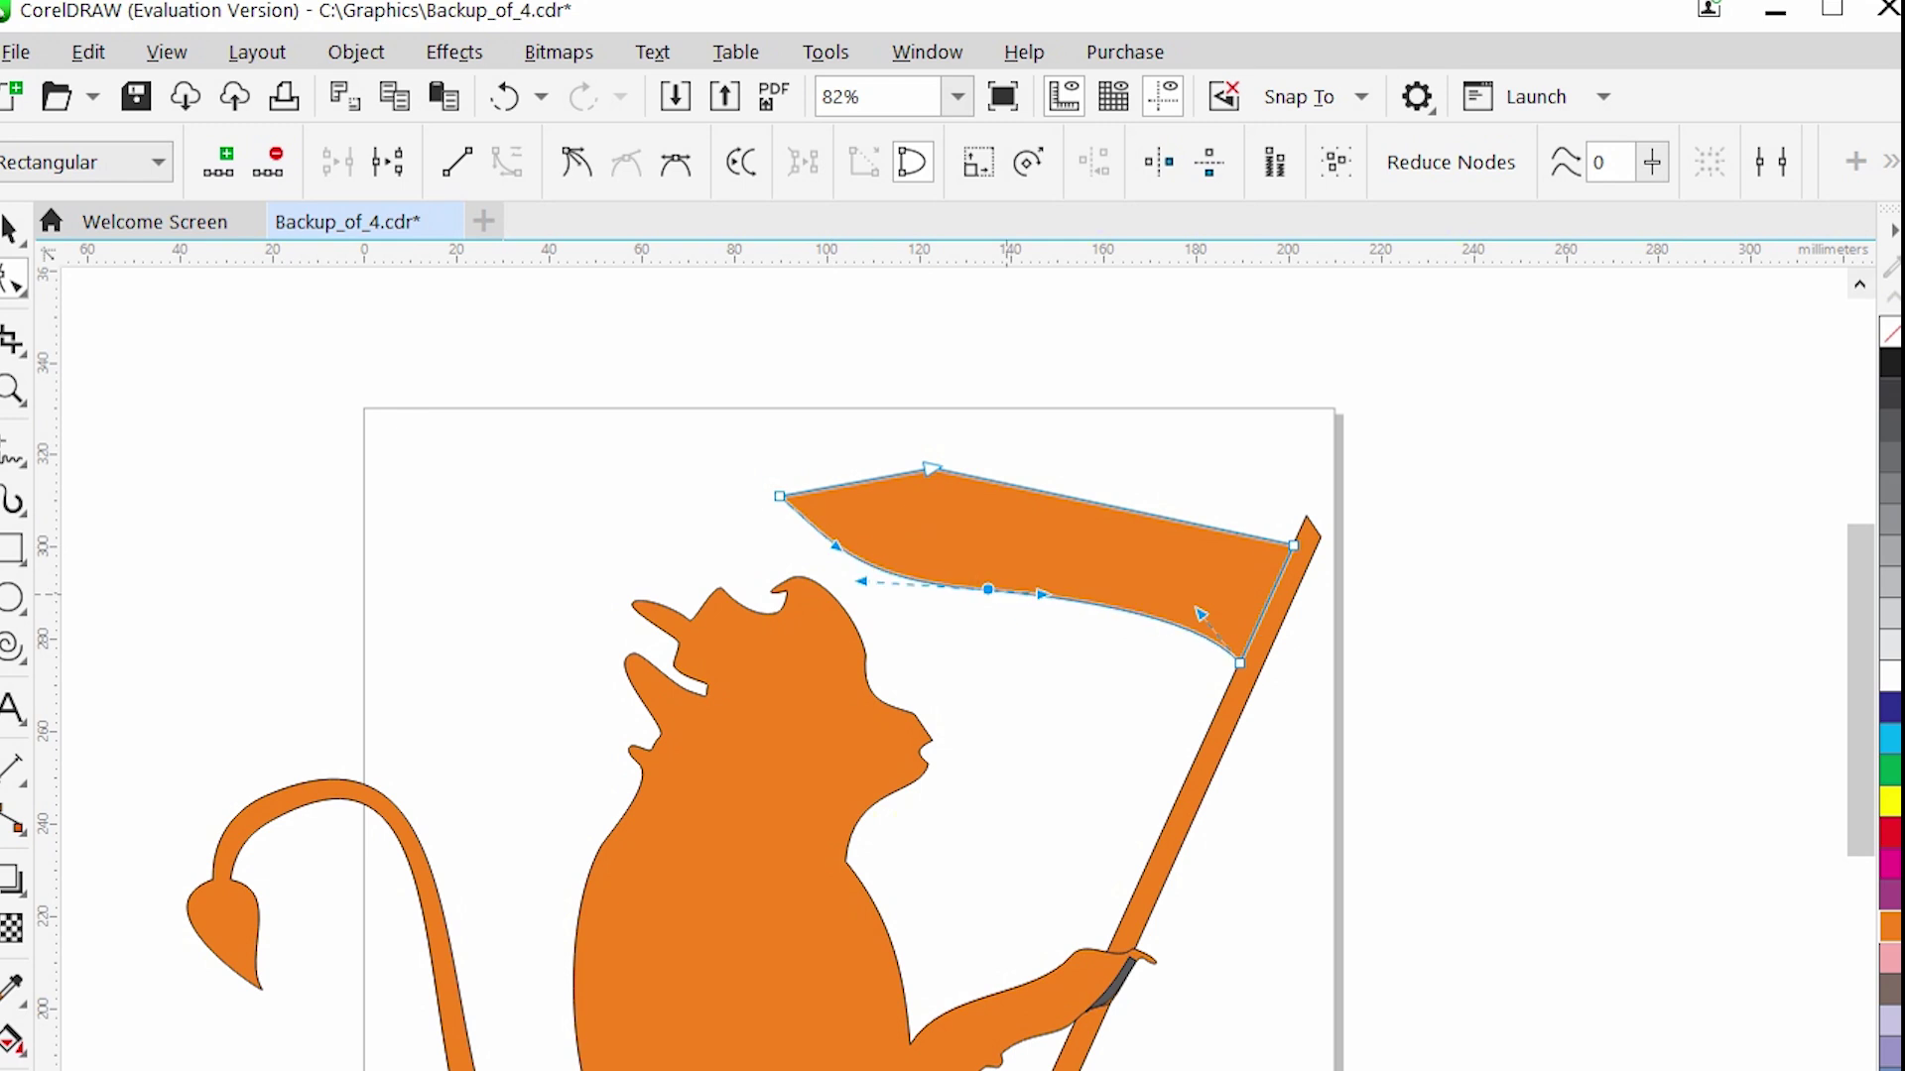
pyautogui.scroll(1, 1751, 618)
pyautogui.click(754, 583)
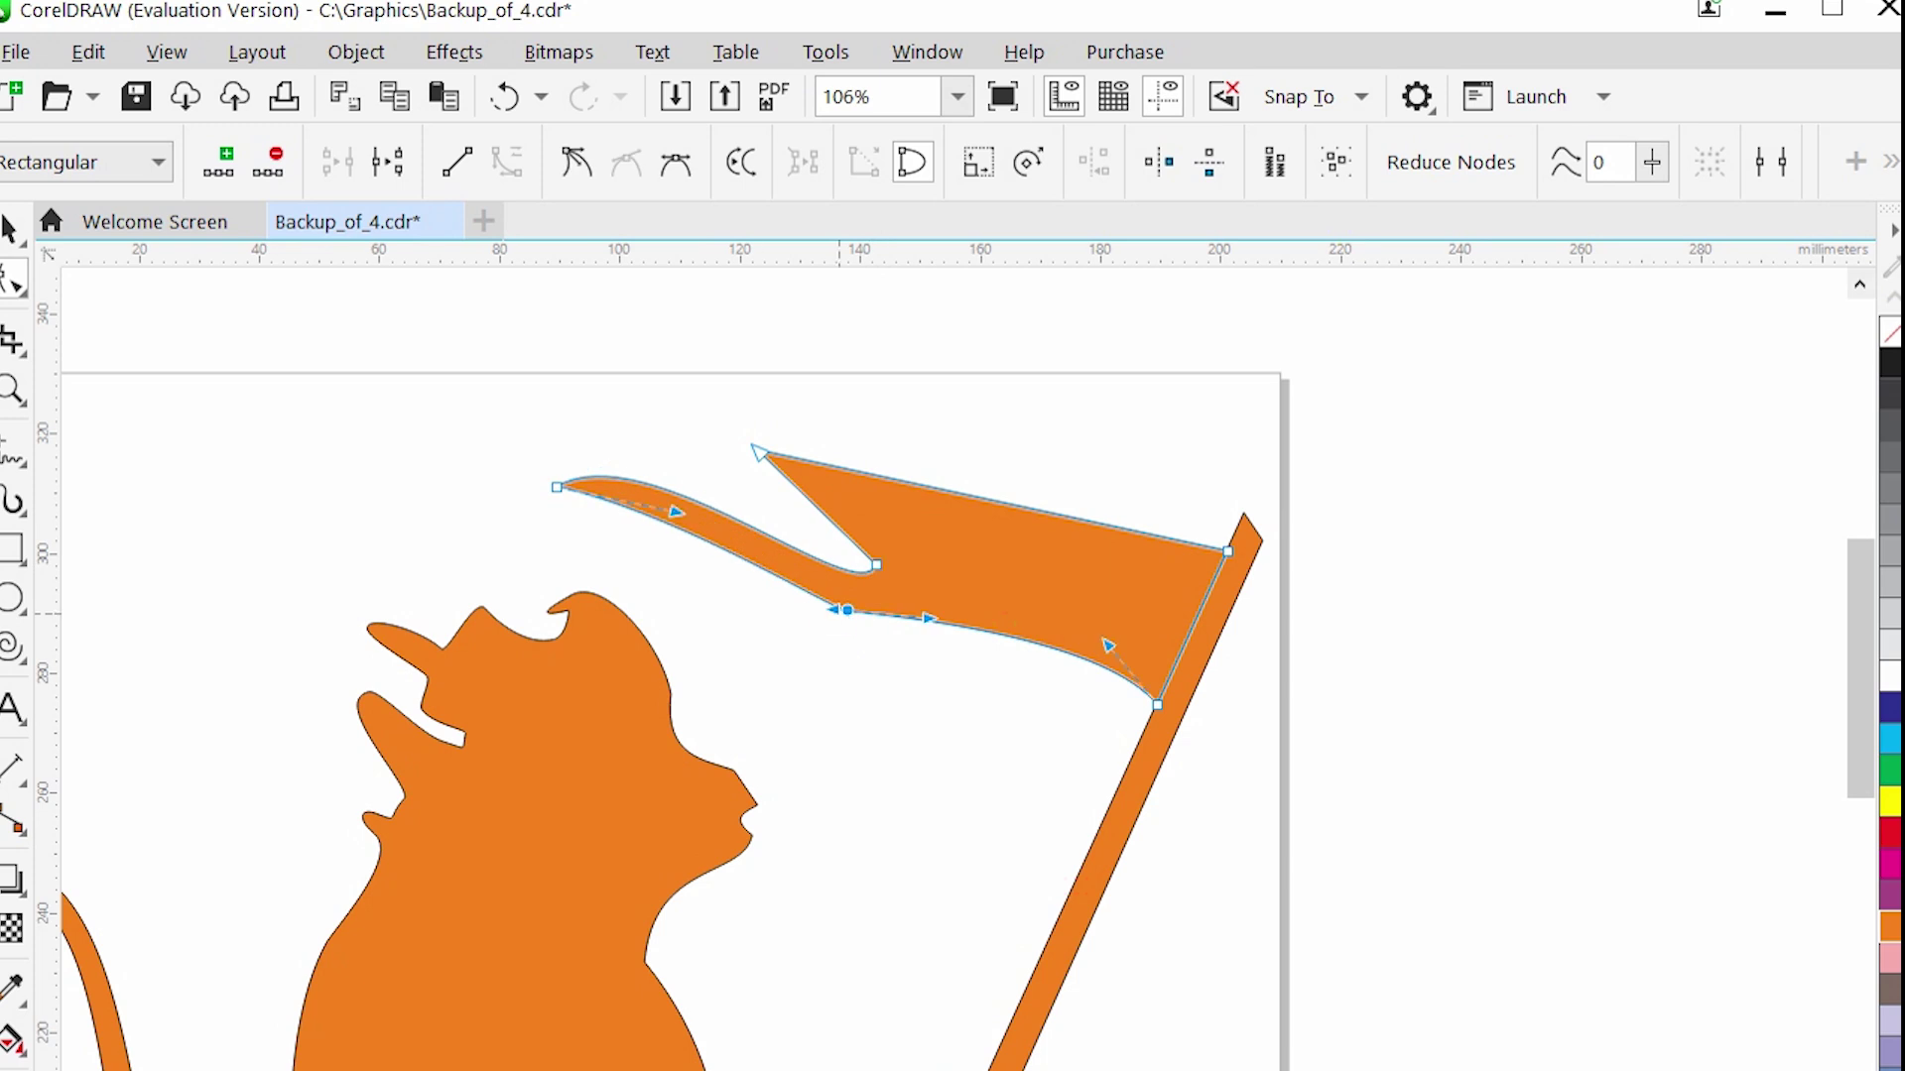
pyautogui.click(1227, 550)
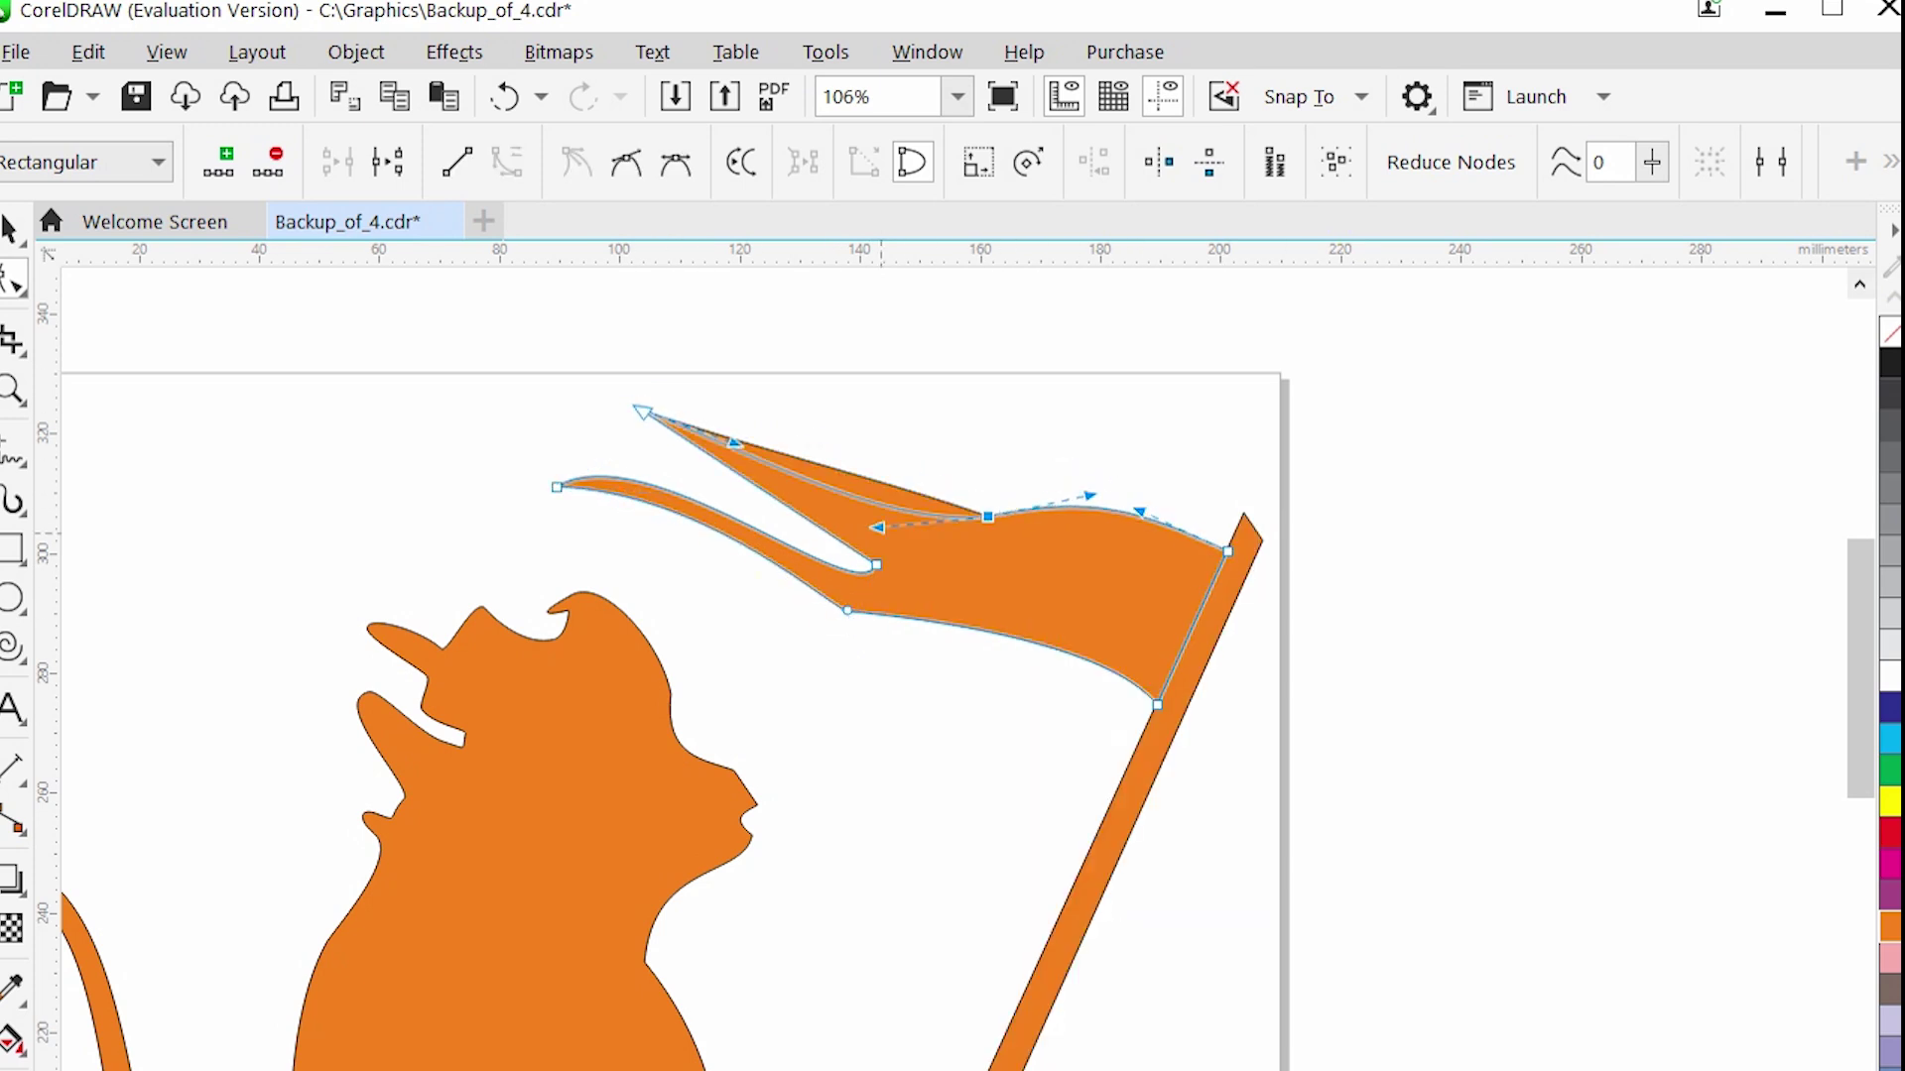
pyautogui.scroll(3, 709, 441)
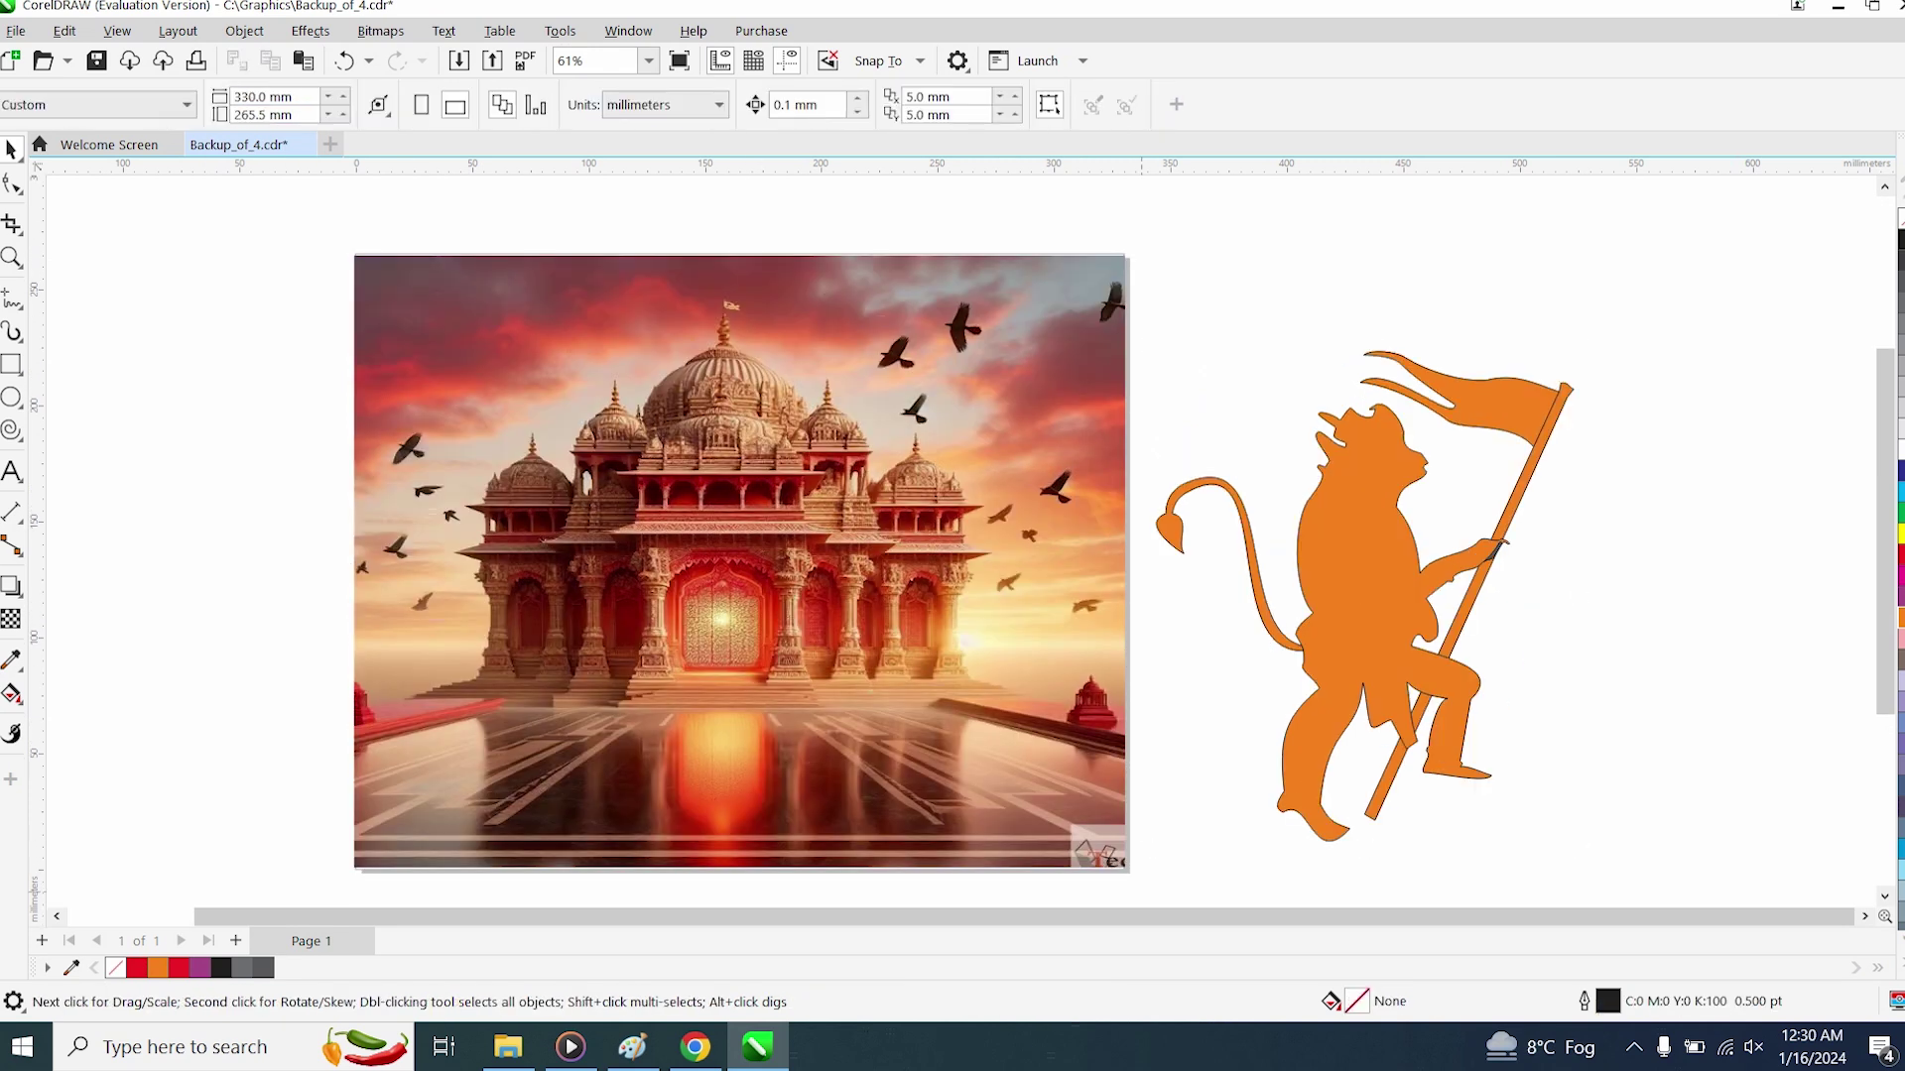
# Select the temple background picture beside the finished flag-bearer silhouette.
pyautogui.click(741, 562)
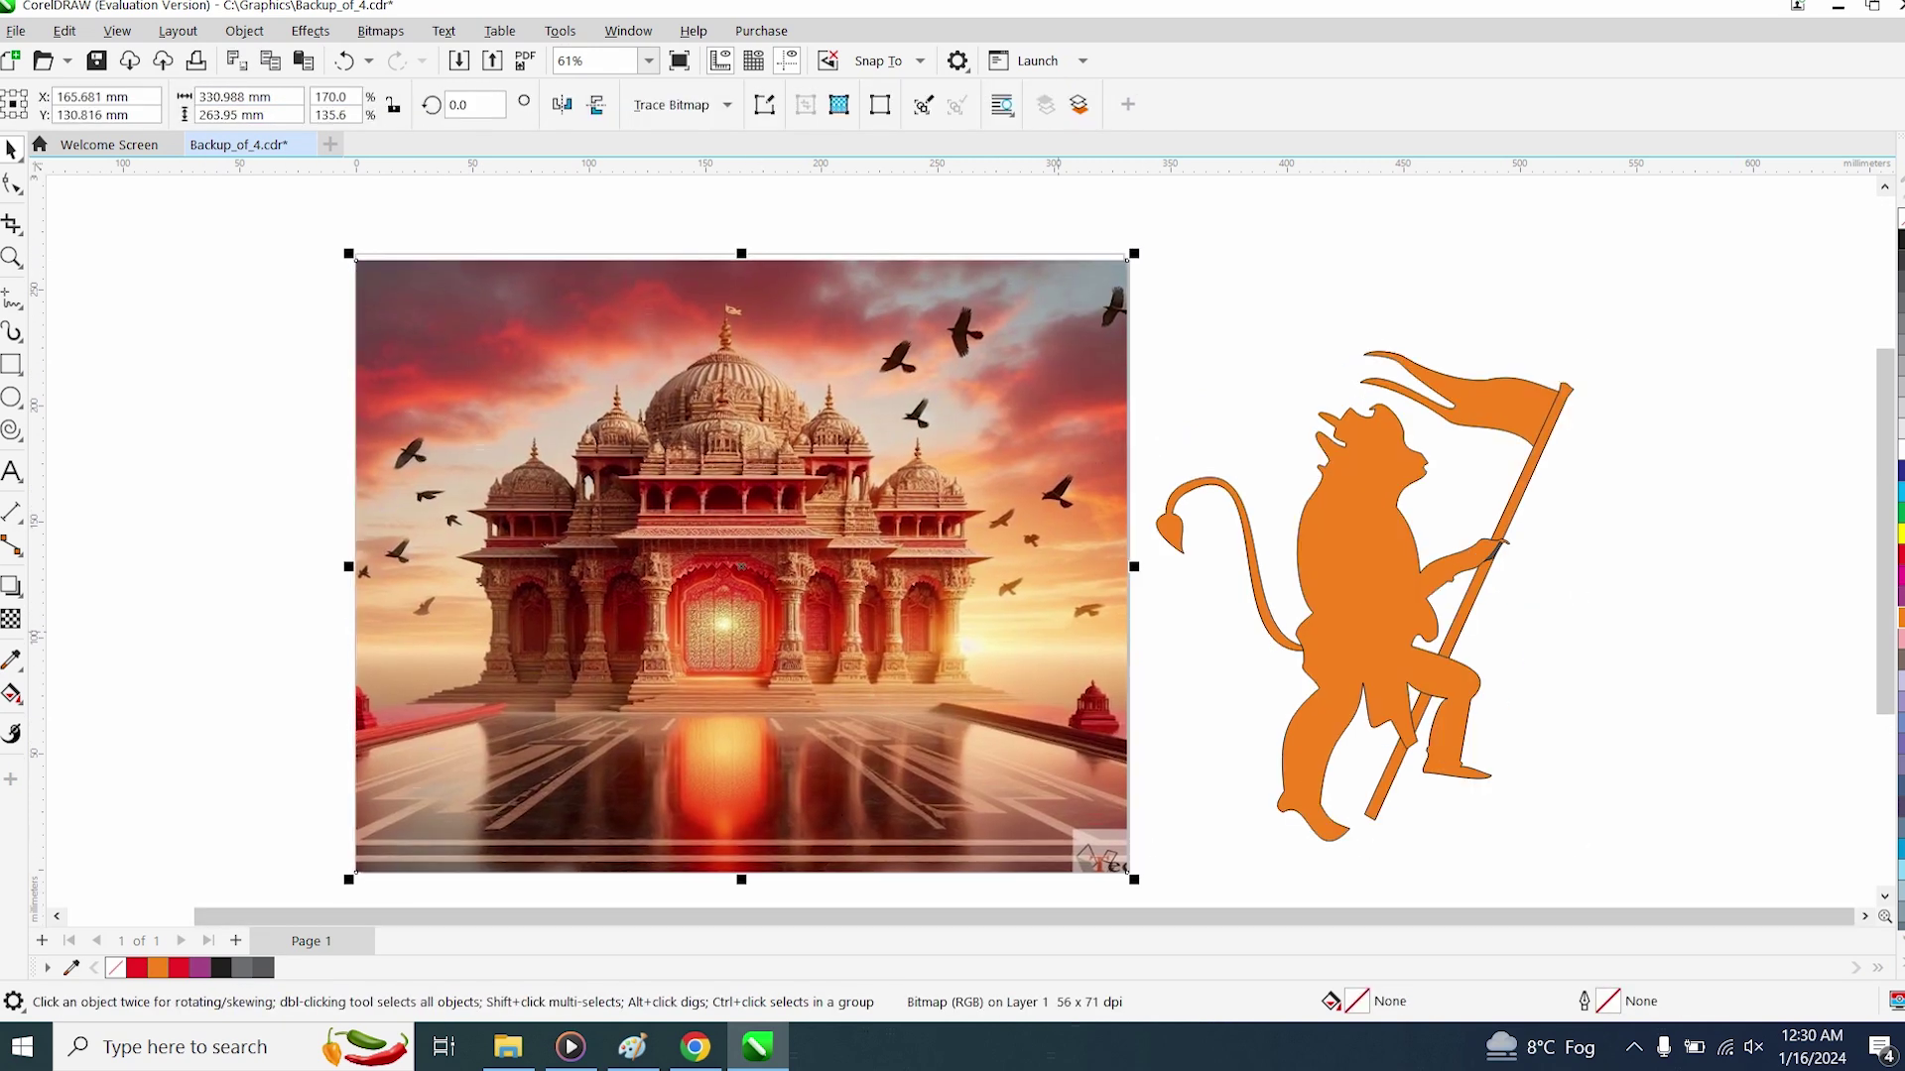